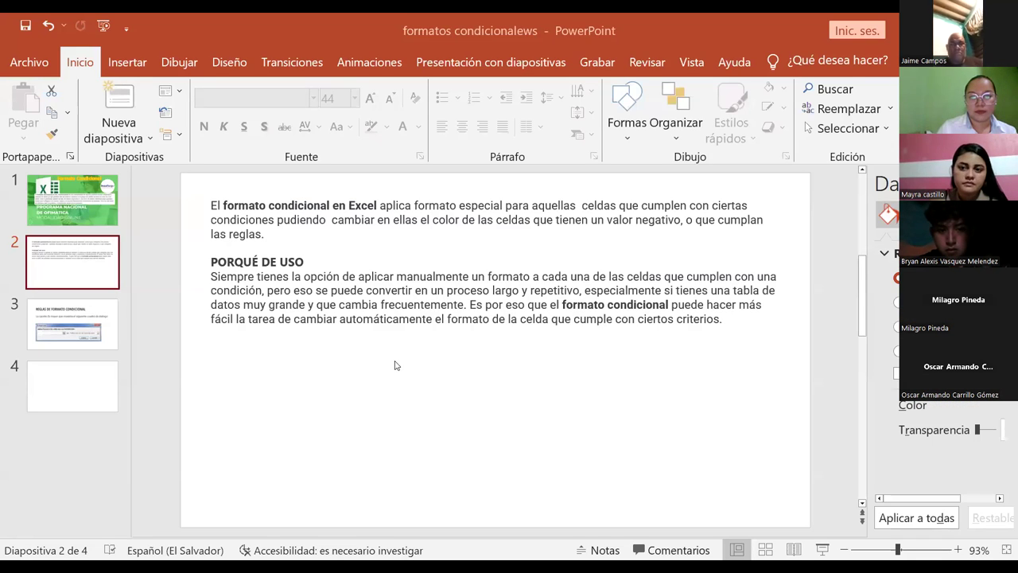
Scroll the slide thumbnails to bring slide 3, Reglas de formato condicional, into view.
{"action": "scroll", "coordinate": [396, 365], "scroll_direction": "down", "scroll_amount": 1}
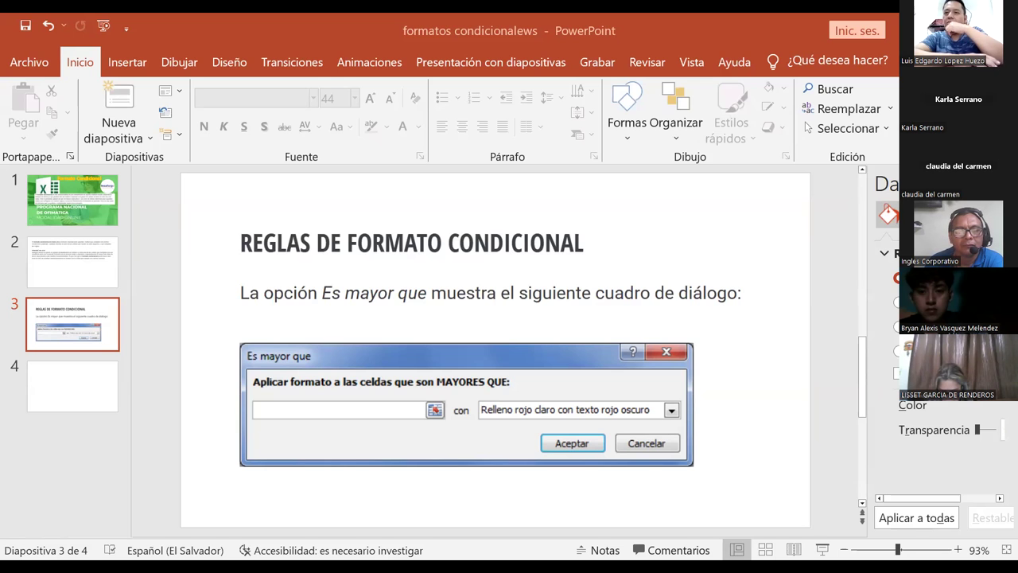
Read the lesson 2.4 objective on the course page, then return to the Excel workbook.
{"action": "key", "text": "alt+Tab"}
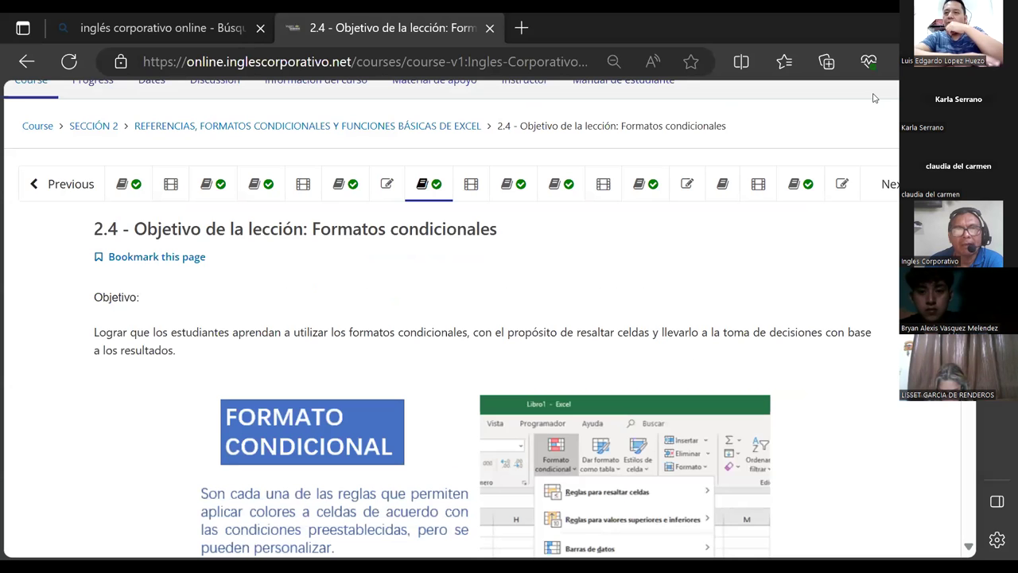
{"action": "mouse_move", "coordinate": [625, 476]}
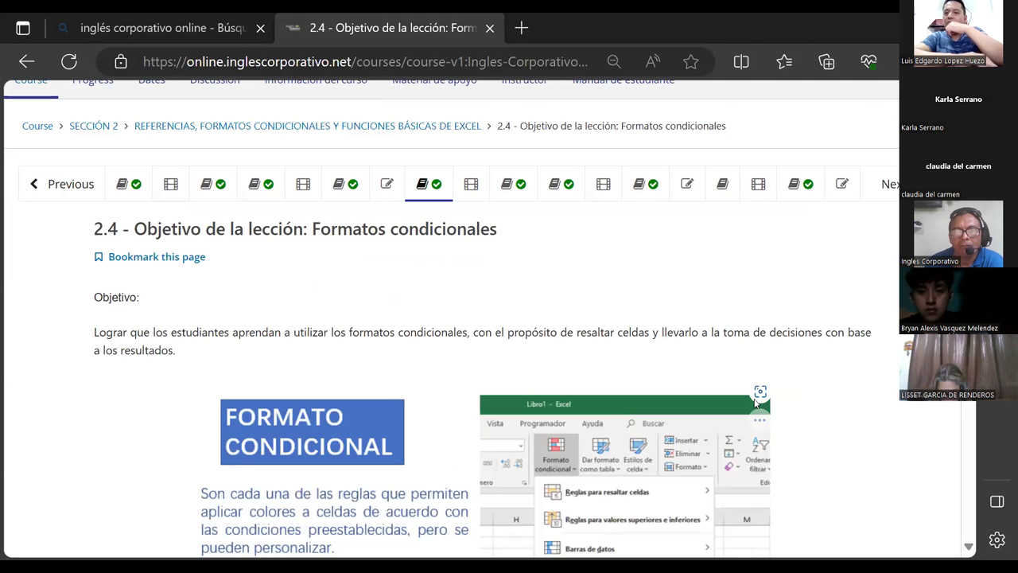
{"action": "key", "text": "alt+Tab"}
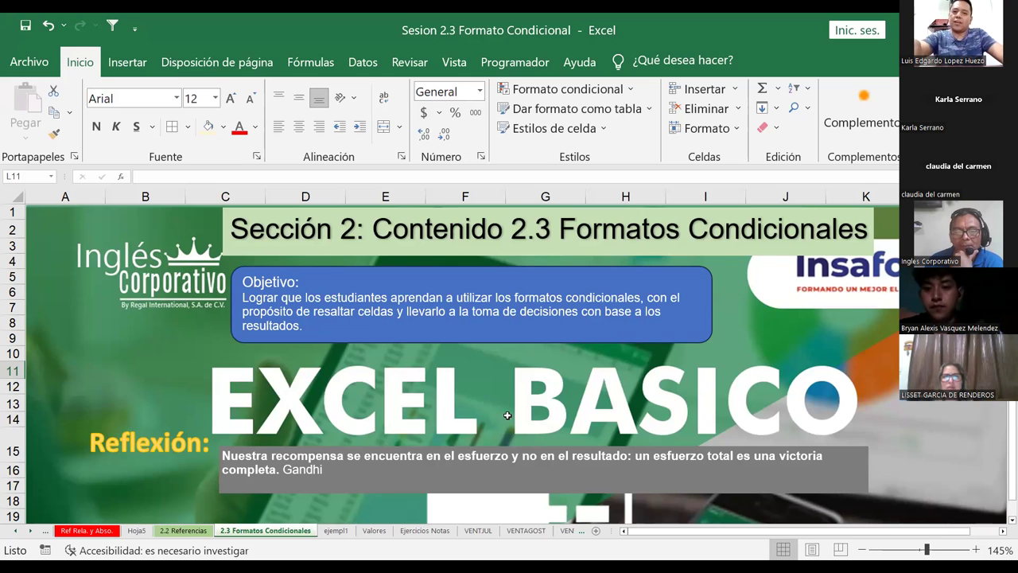
{"action": "left_click", "coordinate": [183, 367]}
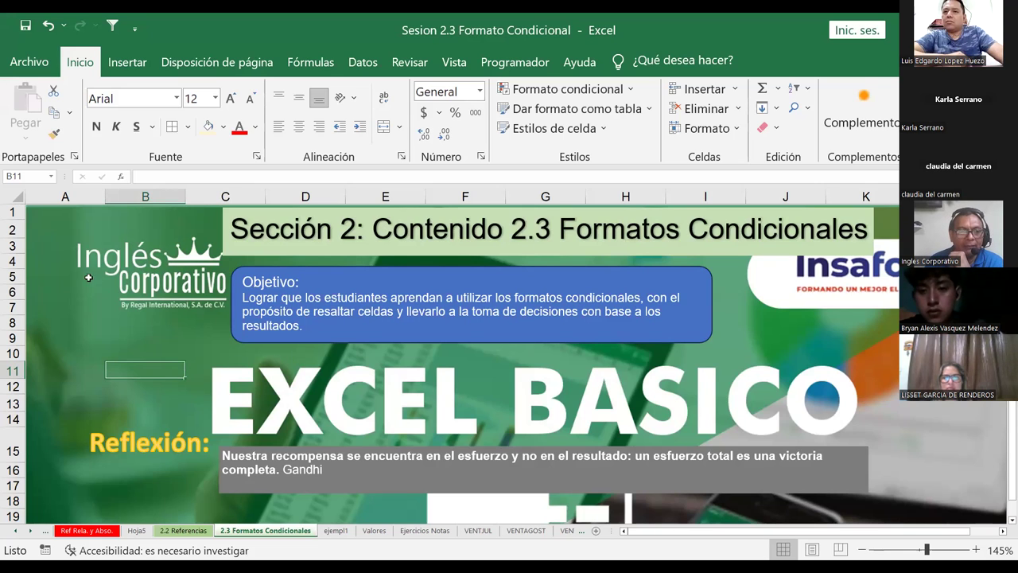
{"action": "left_click", "coordinate": [55, 227]}
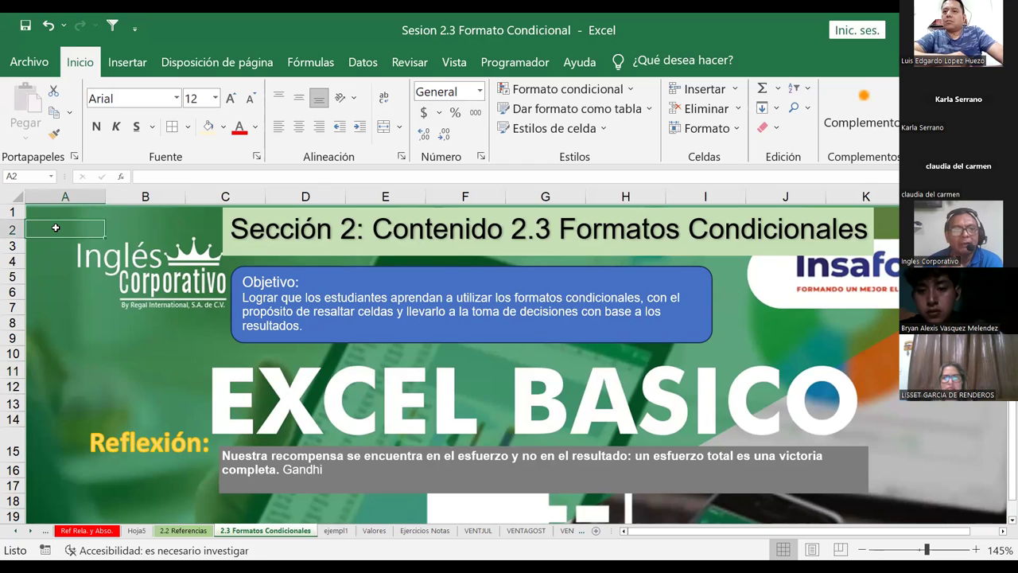
{"action": "left_click", "coordinate": [56, 212]}
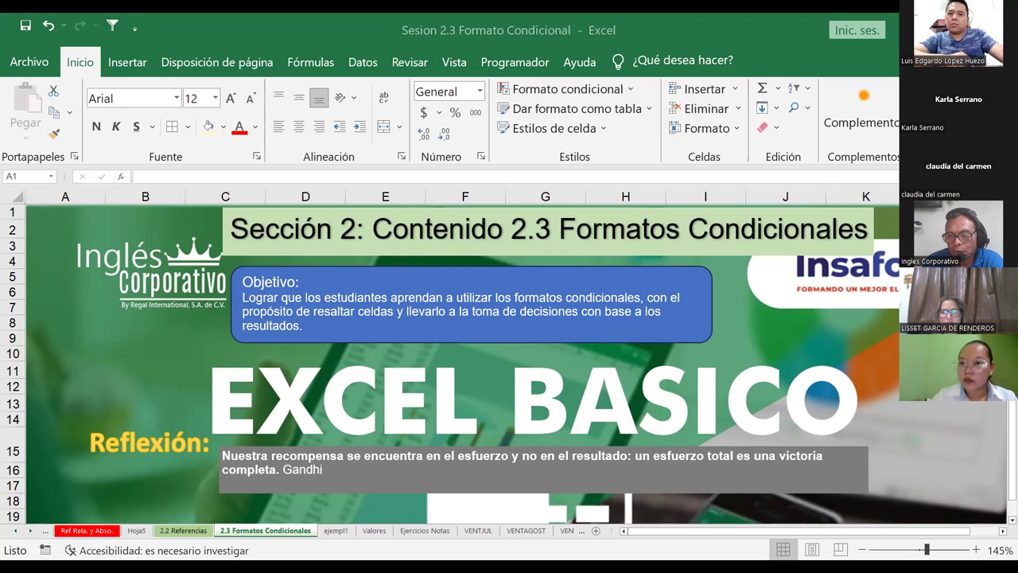
Change the cover title number from 2.3 to 2.4, then return to PowerPoint.
{"action": "left_click", "coordinate": [549, 231]}
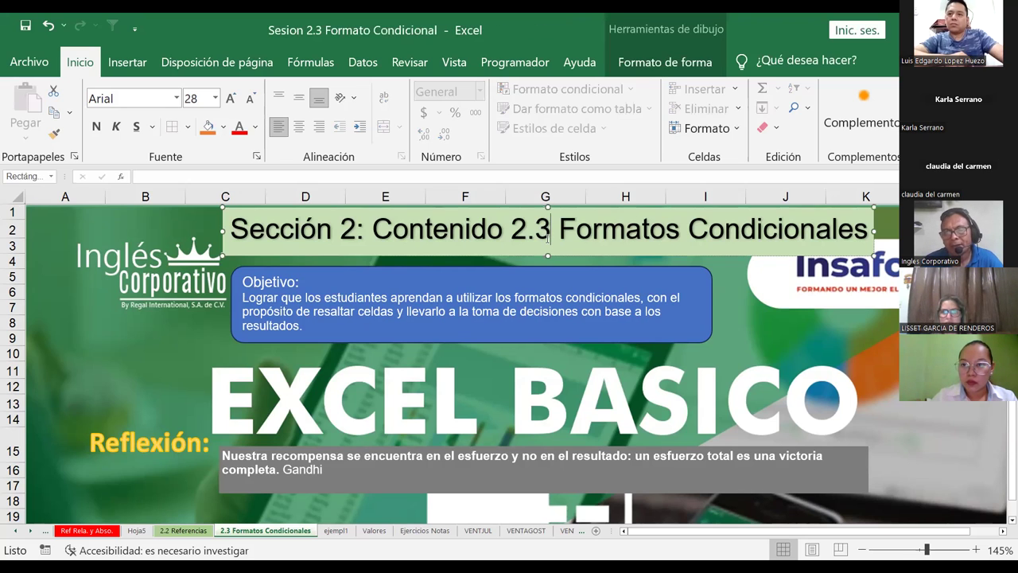
{"action": "key", "text": "BackSpace"}
{"action": "type", "text": "4"}
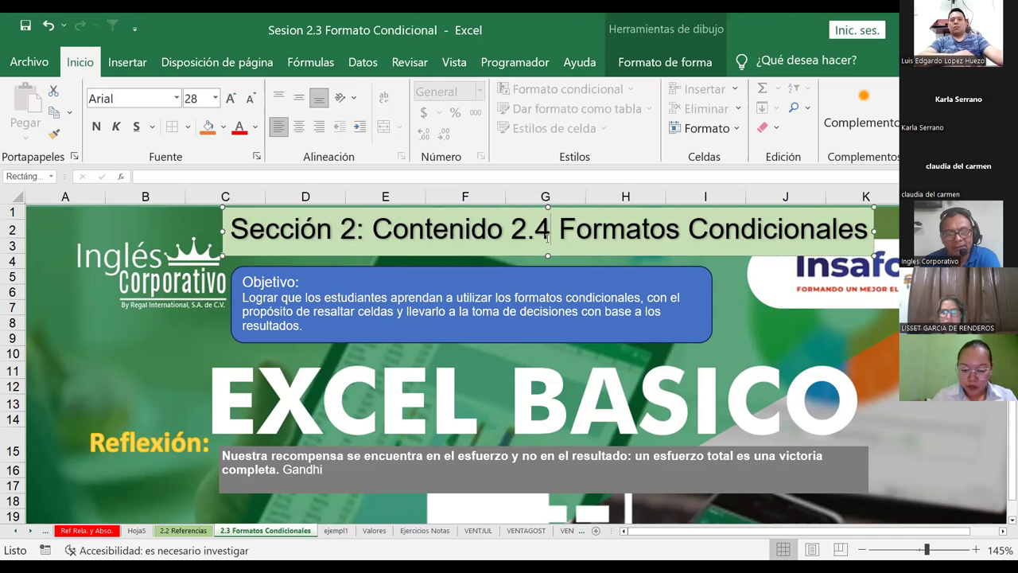
{"action": "left_click", "coordinate": [743, 333]}
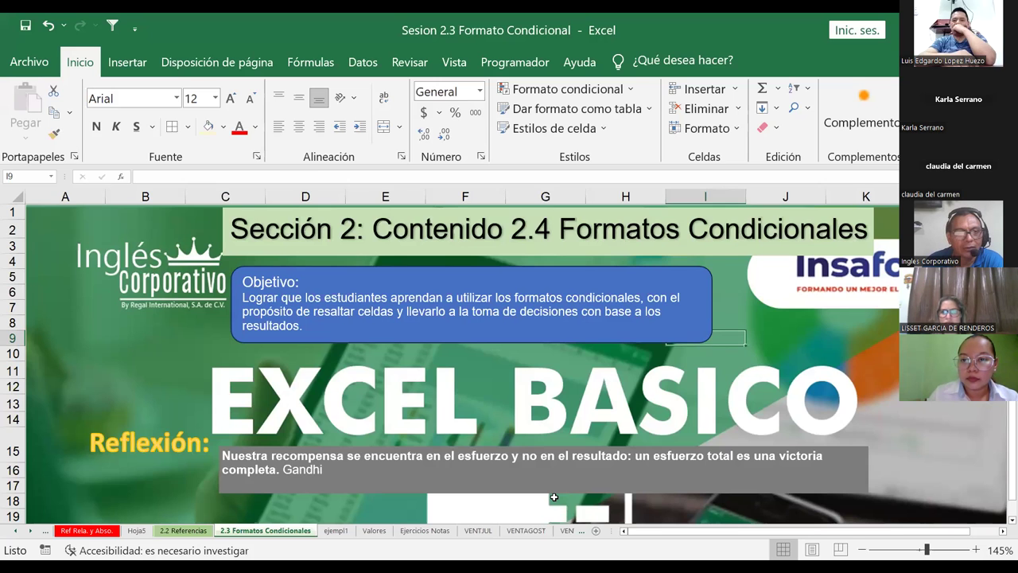
{"action": "key", "text": "alt+Tab"}
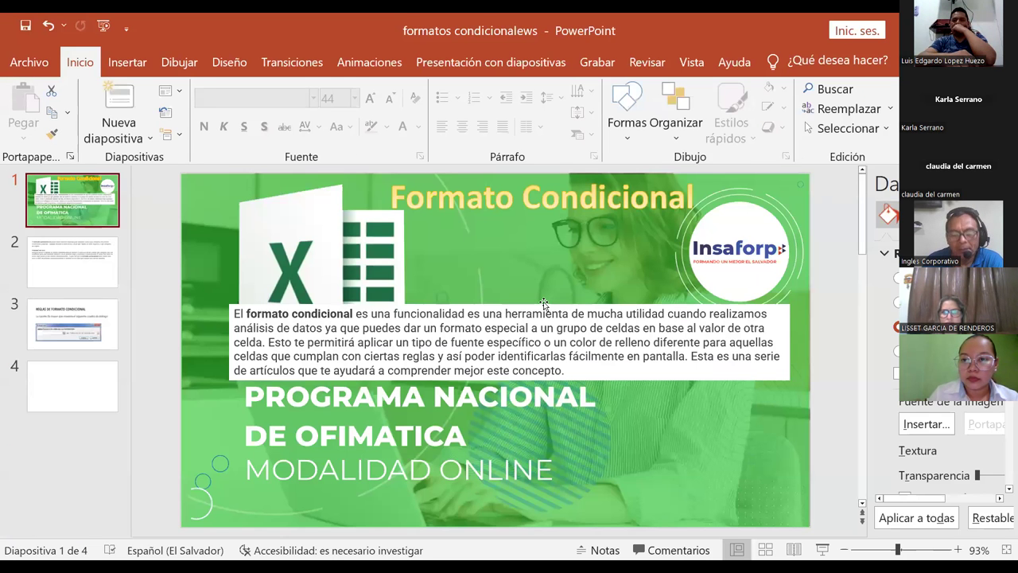
Run the slideshow from slide 1 up to the PORQUÉ DE USO slide.
{"action": "key", "text": "F5"}
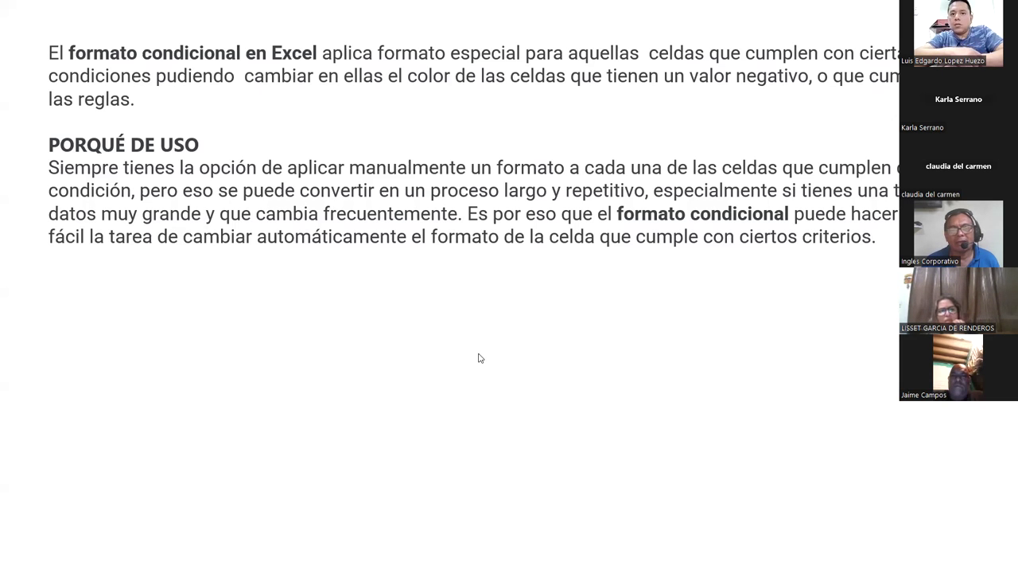
Exit the slideshow back to Excel's Contenido 2.4 cover sheet.
{"action": "key", "text": "alt+Tab"}
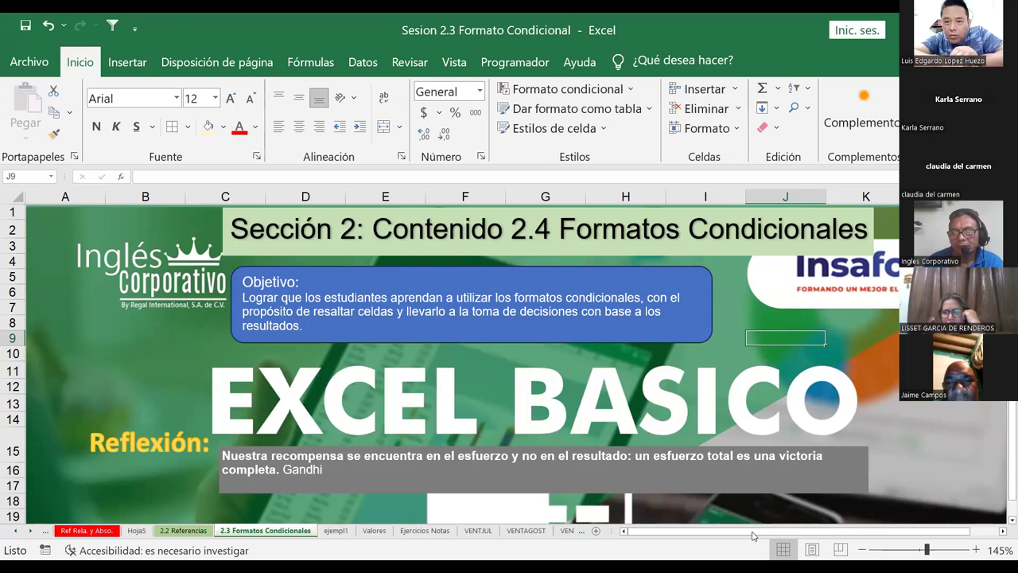
Enlarge the cover sheet view slightly and nudge the Gandhi quote text box into place.
{"action": "left_click", "coordinate": [976, 549]}
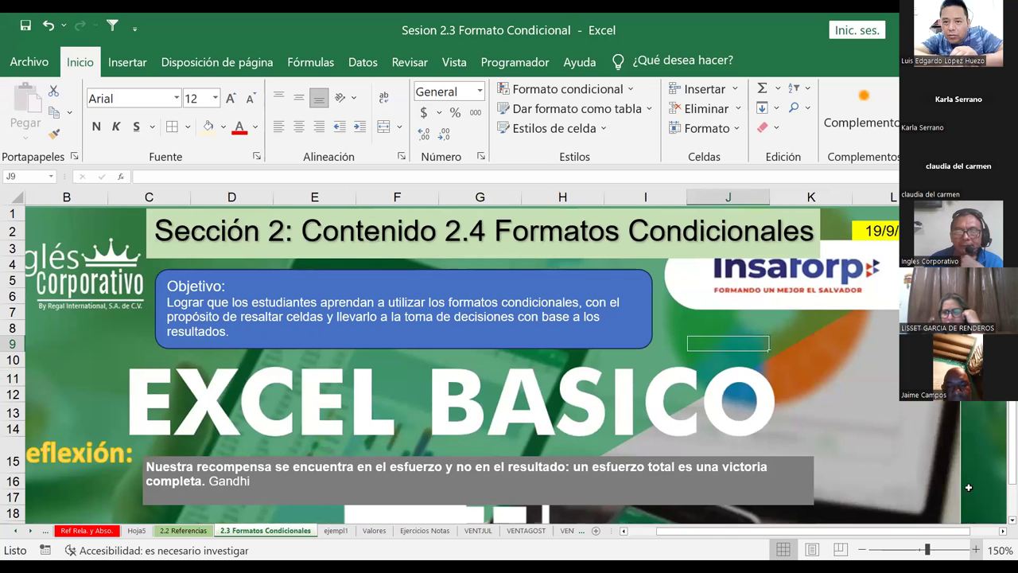
{"action": "scroll", "coordinate": [977, 457], "scroll_direction": "down", "scroll_amount": 1}
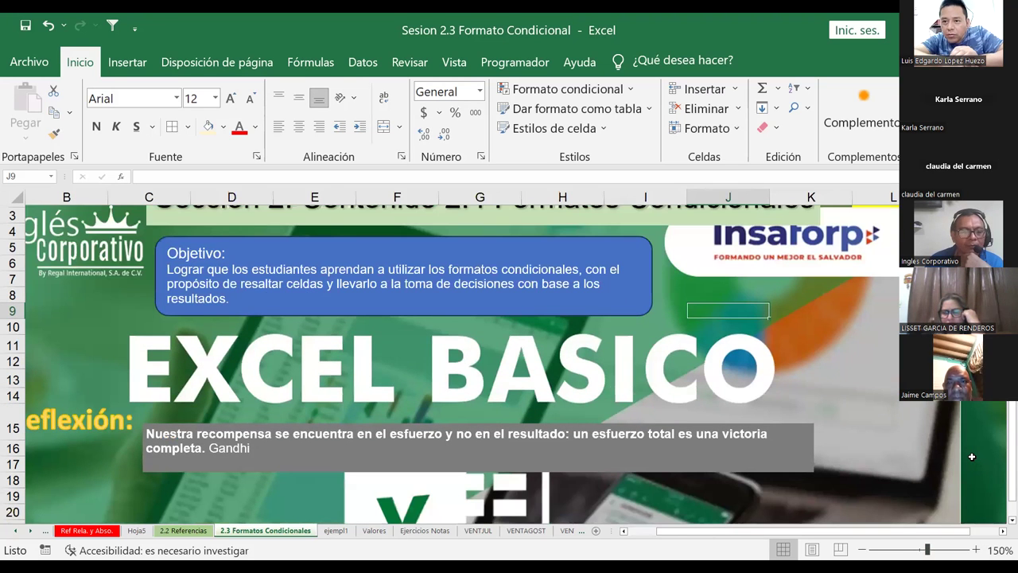
{"action": "scroll", "coordinate": [972, 457], "scroll_direction": "down", "scroll_amount": 2}
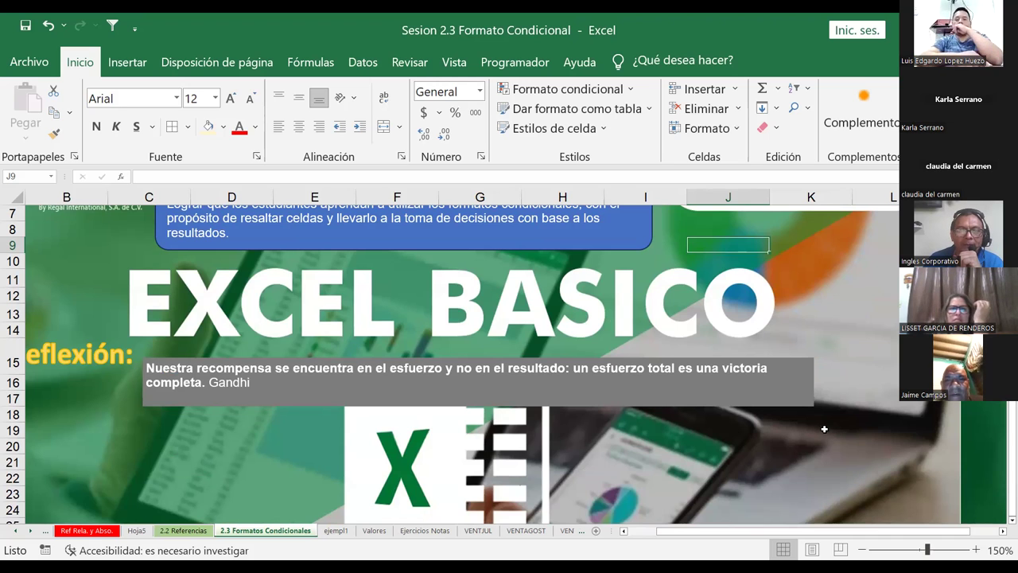
{"action": "scroll", "coordinate": [764, 409], "scroll_direction": "up", "scroll_amount": 1}
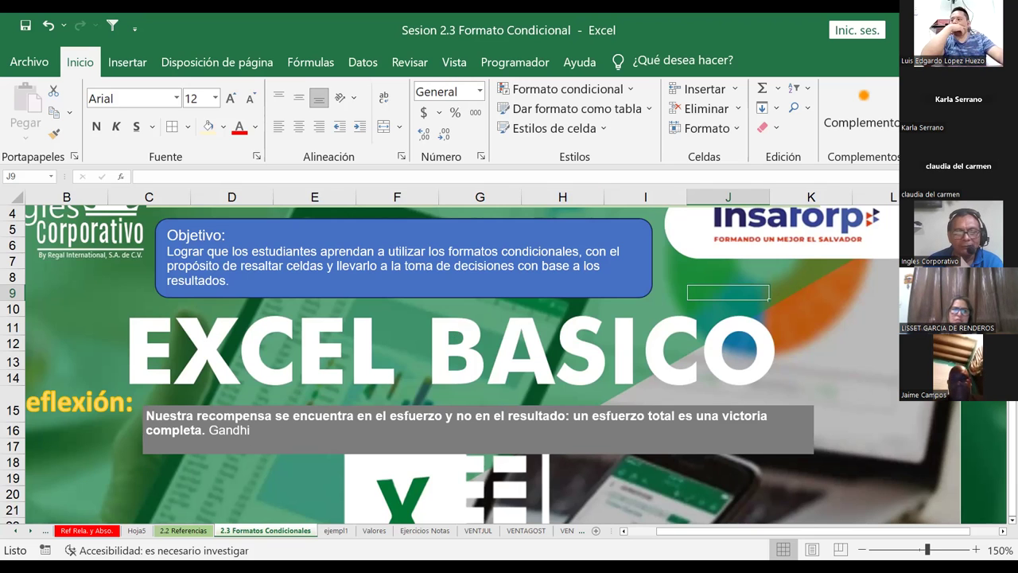
{"action": "left_click_drag", "start_coordinate": [750, 537], "coordinate": [713, 537]}
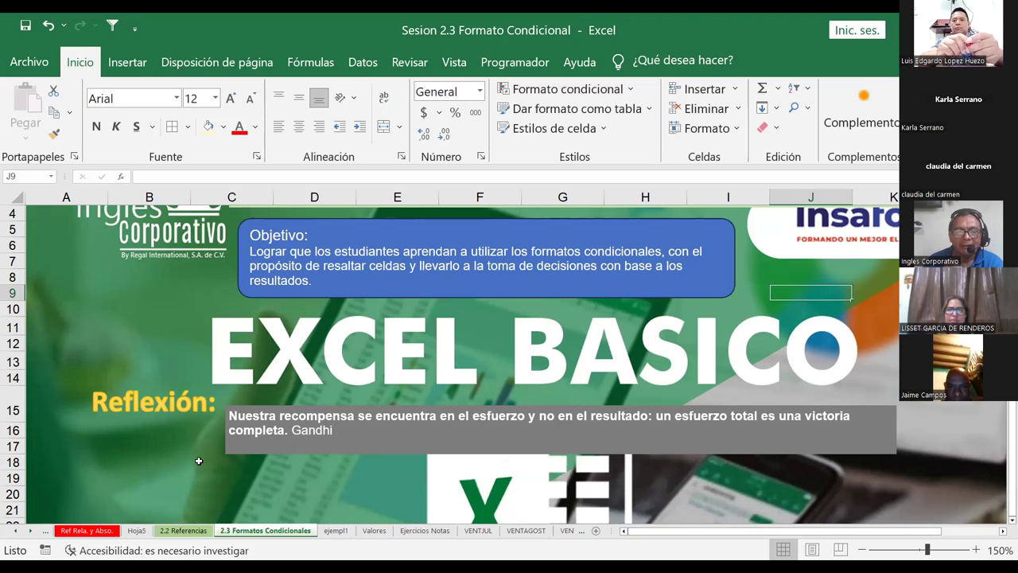
{"action": "left_click", "coordinate": [231, 454]}
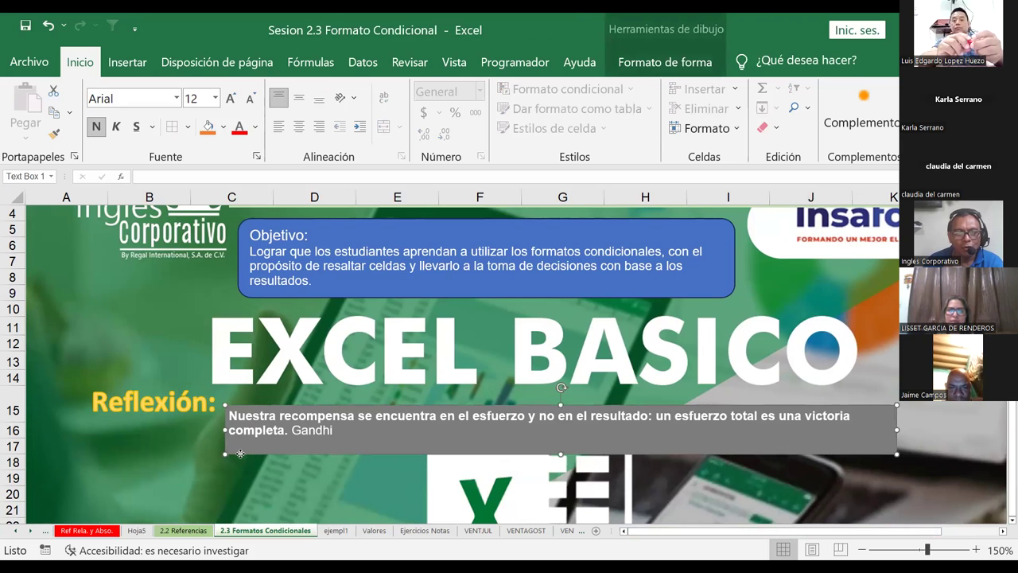
{"action": "left_click_drag", "start_coordinate": [235, 459], "coordinate": [234, 451]}
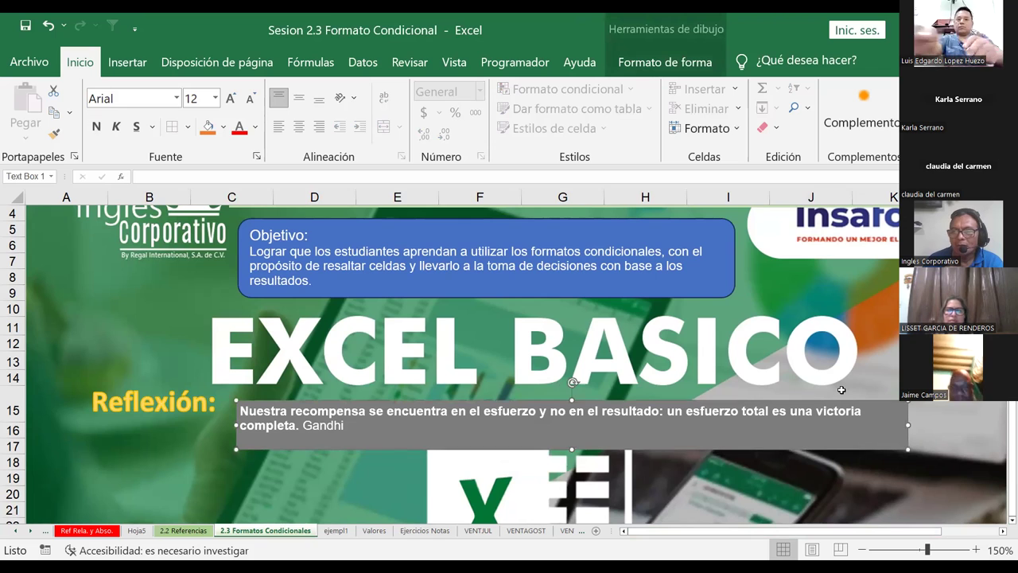
{"action": "left_click", "coordinate": [935, 343]}
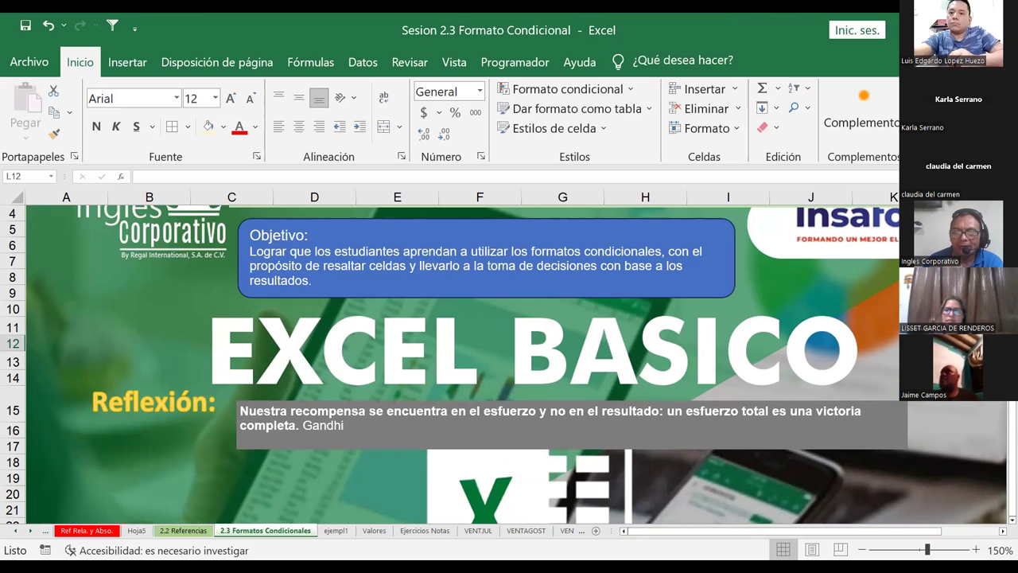
Check cell D19 and the Reflexión quote box, then open the ejempl1 discount-table sheet.
{"action": "left_click", "coordinate": [167, 451]}
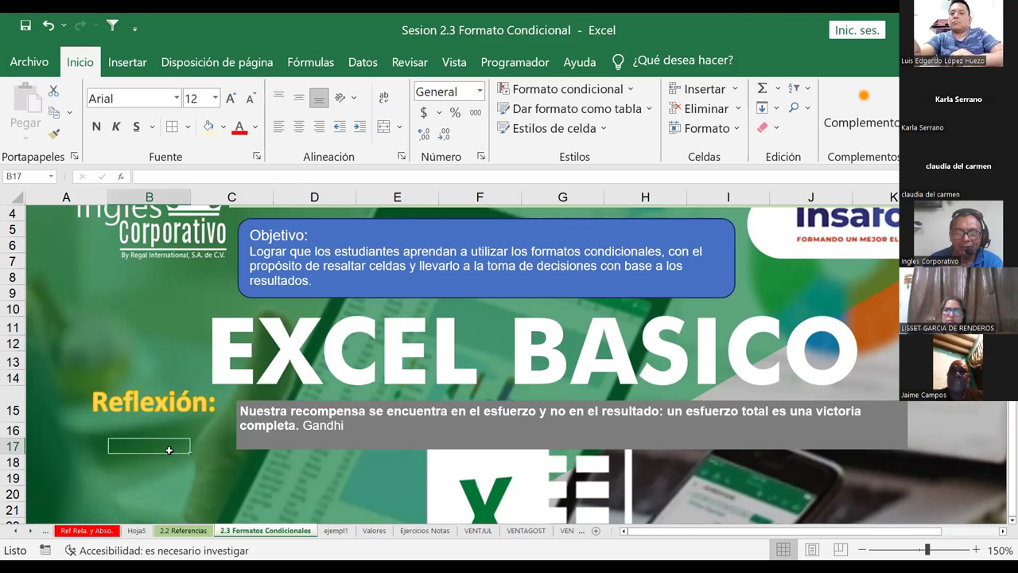
{"action": "key", "text": "Right"}
{"action": "key", "text": "Right"}
{"action": "key", "text": "Down"}
{"action": "key", "text": "Down"}
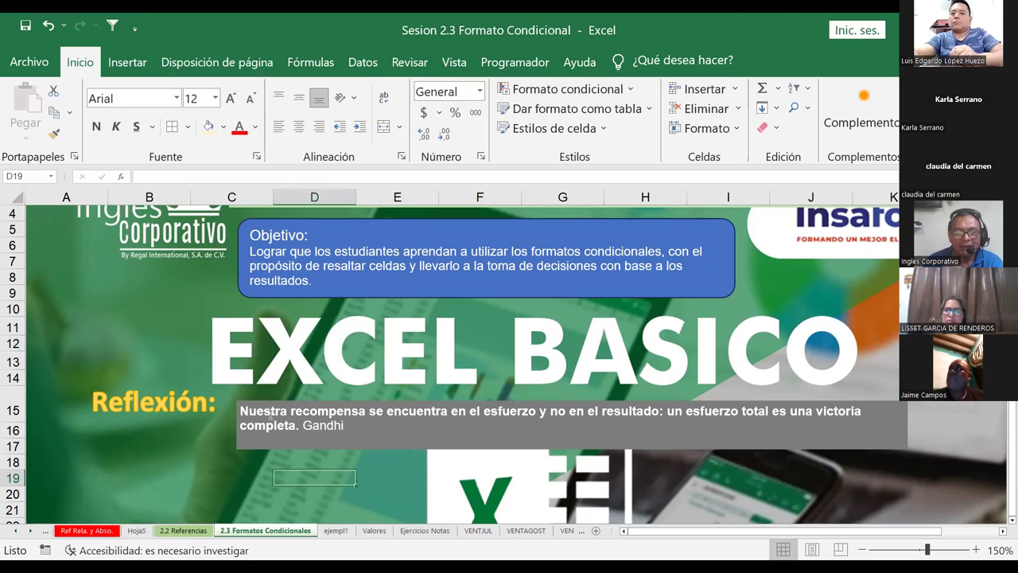
{"action": "left_click", "coordinate": [272, 403]}
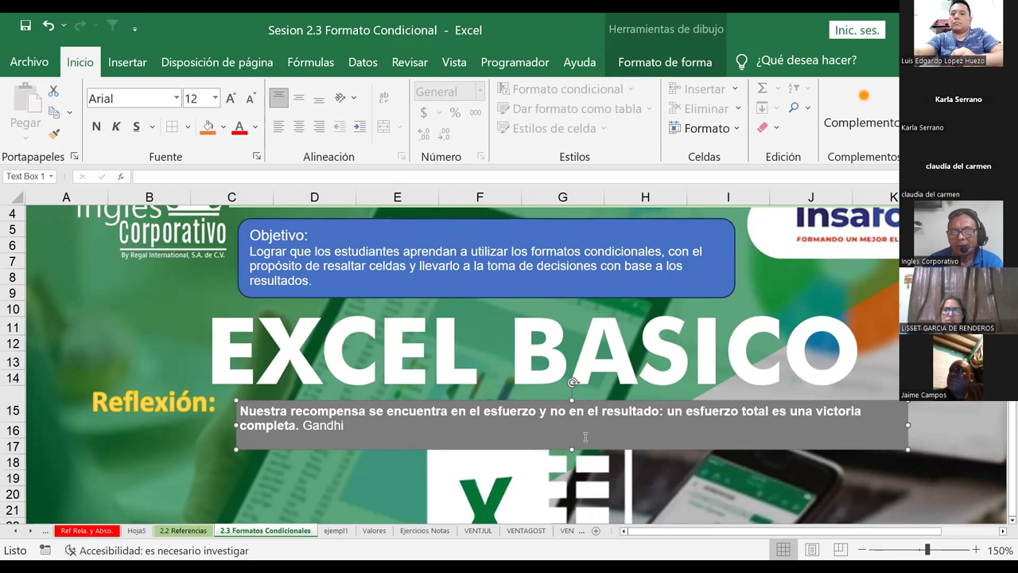
{"action": "key", "text": "Escape"}
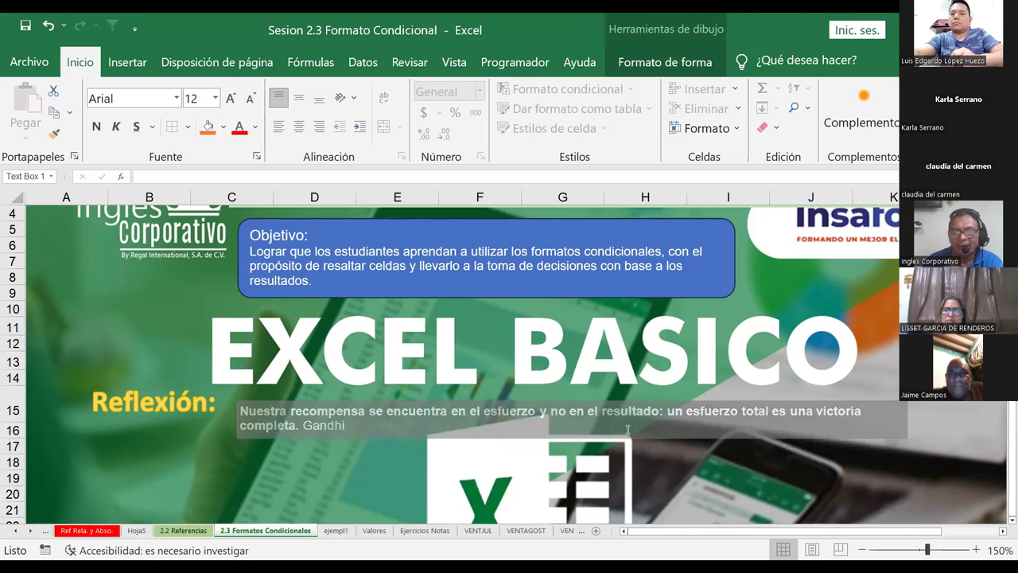
{"action": "key", "text": "Escape"}
{"action": "left_click", "coordinate": [357, 413]}
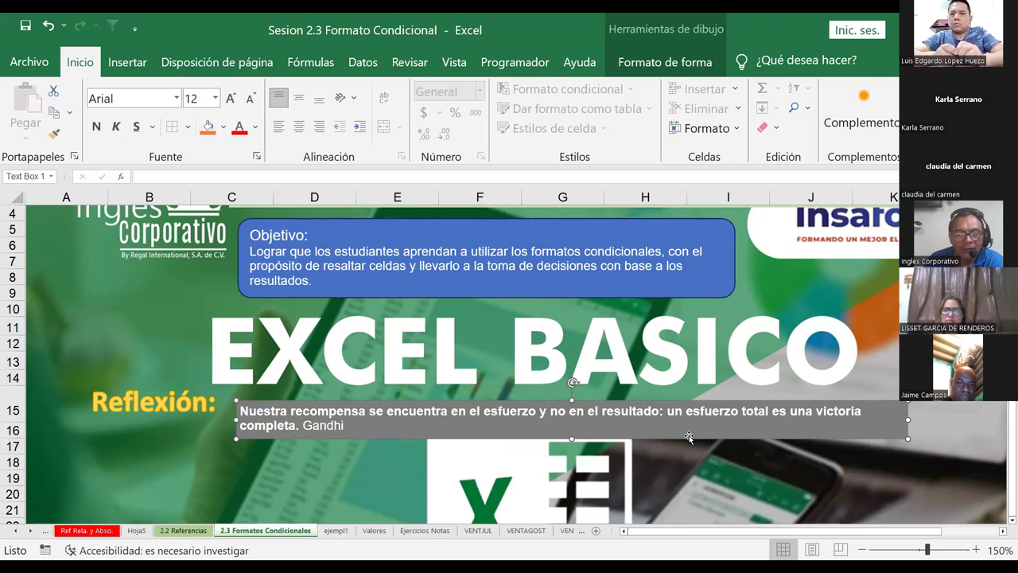
{"action": "left_click", "coordinate": [333, 531]}
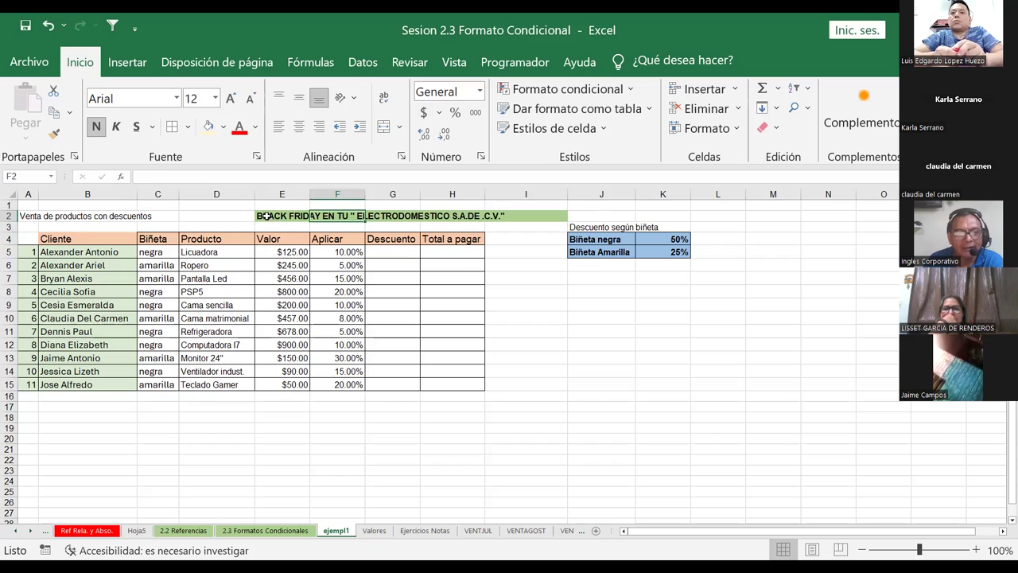
Select the BLACK FRIDAY title and the A4:H15 table, and walk through its column headings.
{"action": "left_click", "coordinate": [267, 215]}
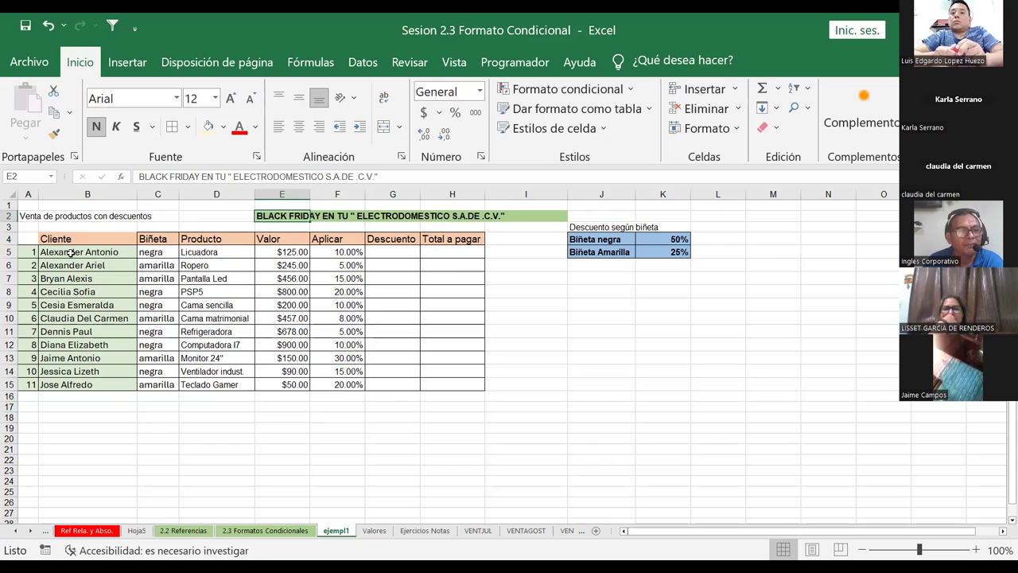
{"action": "mouse_move", "coordinate": [31, 239]}
{"action": "left_mouse_down"}
{"action": "mouse_move", "coordinate": [462, 369]}
{"action": "mouse_move", "coordinate": [457, 387]}
{"action": "left_mouse_up"}
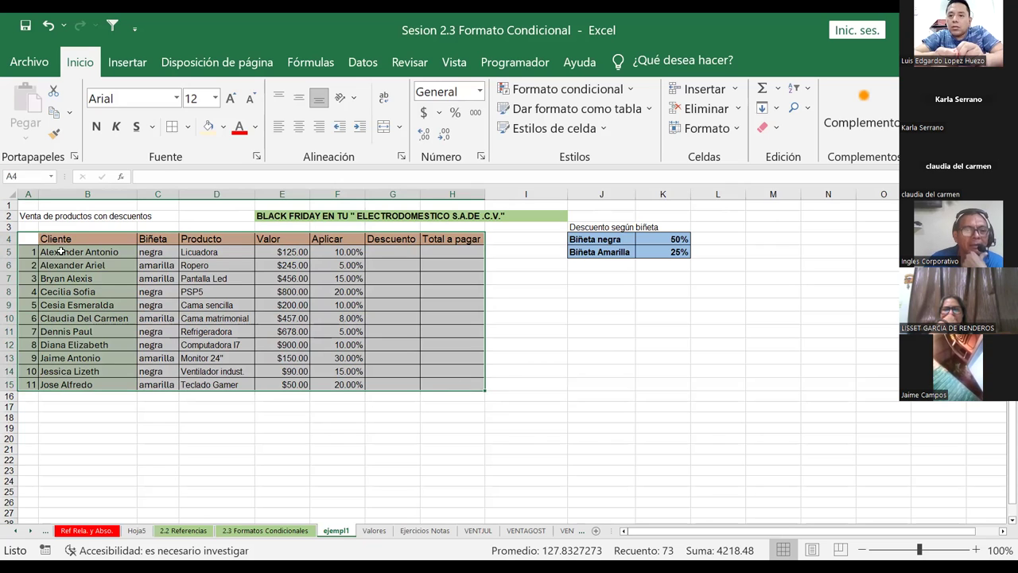
{"action": "left_click", "coordinate": [74, 240]}
{"action": "left_click", "coordinate": [155, 238]}
{"action": "left_click", "coordinate": [199, 238]}
{"action": "left_click", "coordinate": [295, 238]}
{"action": "left_click", "coordinate": [334, 239]}
{"action": "left_click", "coordinate": [393, 239]}
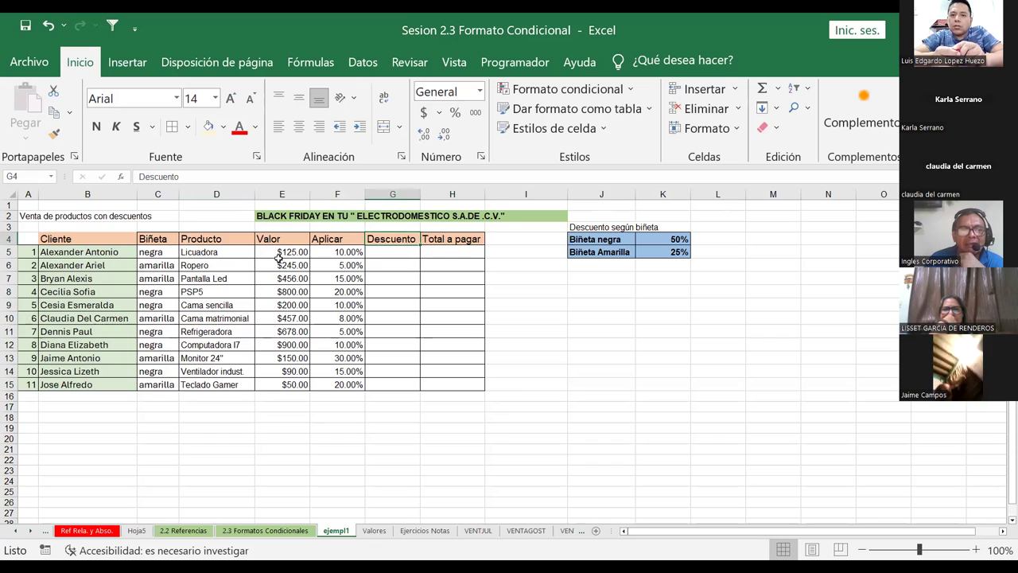
{"action": "key", "text": "Right"}
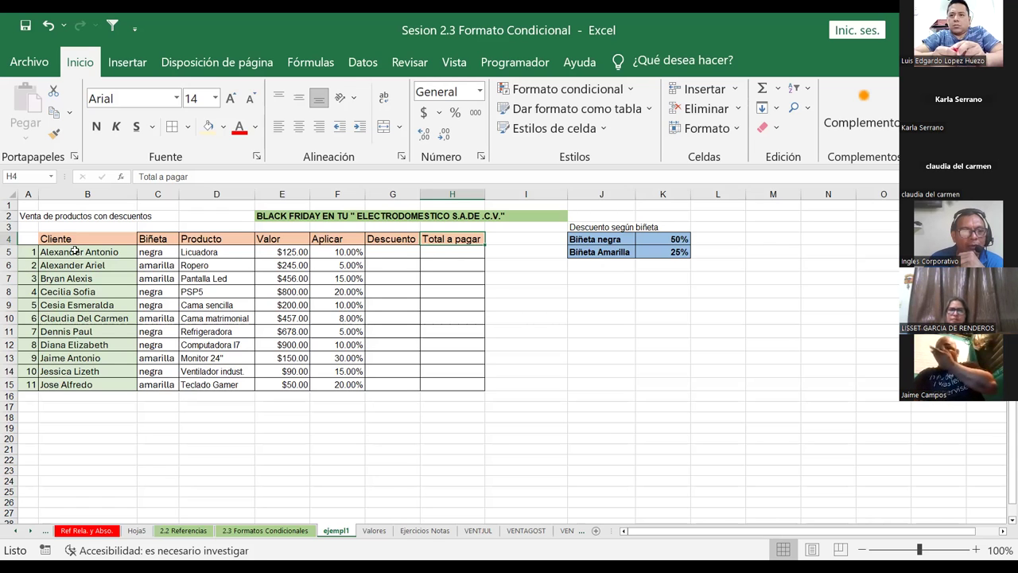
Highlight each column's data in turn: clients, Biñeta colours, products, Valor, Aplicar, plus the 50% discount in K4.
{"action": "left_click_drag", "start_coordinate": [76, 251], "coordinate": [87, 384]}
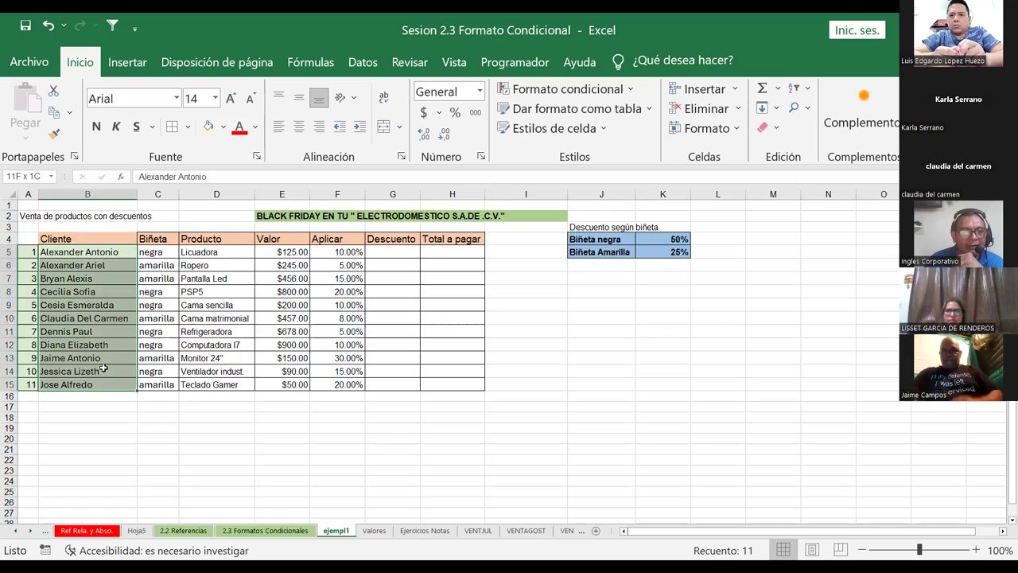
{"action": "left_click_drag", "start_coordinate": [156, 252], "coordinate": [156, 385]}
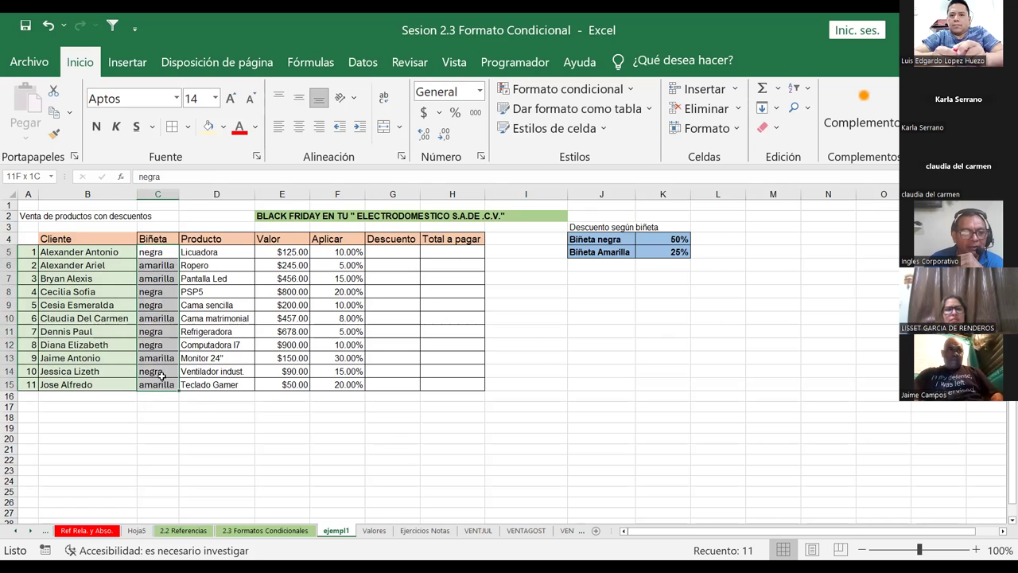
{"action": "left_click_drag", "start_coordinate": [213, 253], "coordinate": [216, 384]}
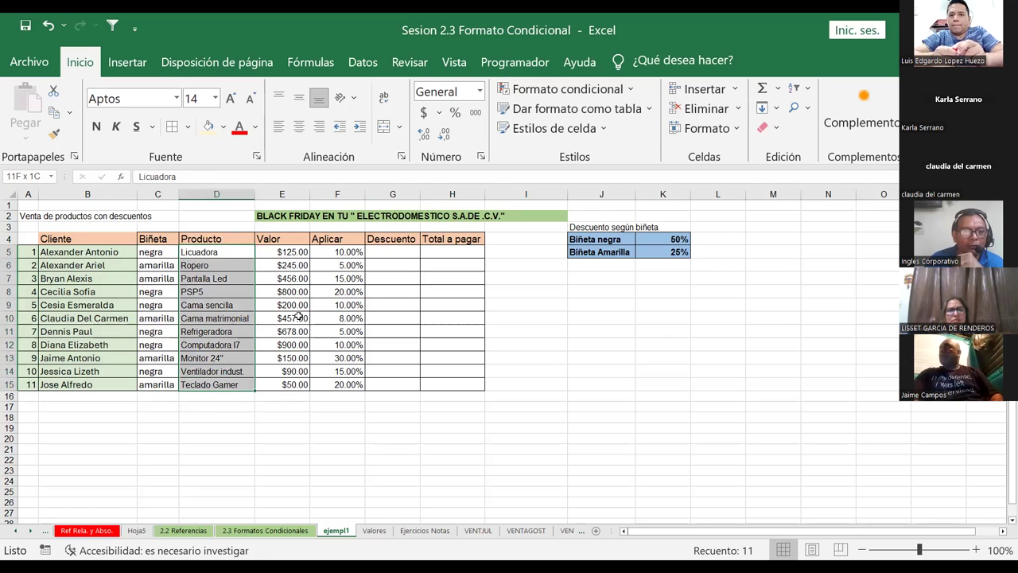
{"action": "left_click_drag", "start_coordinate": [280, 253], "coordinate": [279, 373]}
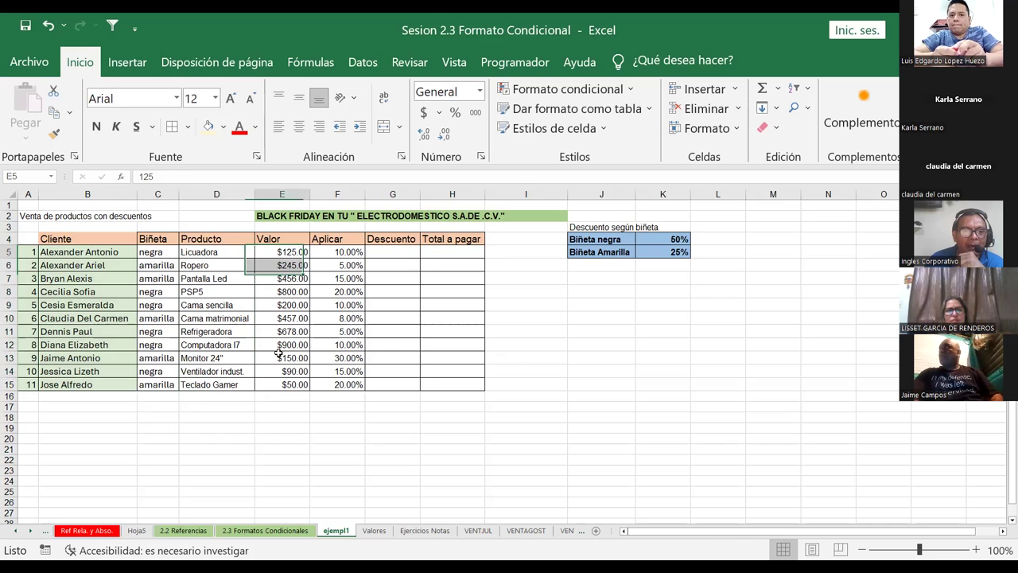
{"action": "left_click_drag", "start_coordinate": [341, 252], "coordinate": [325, 383]}
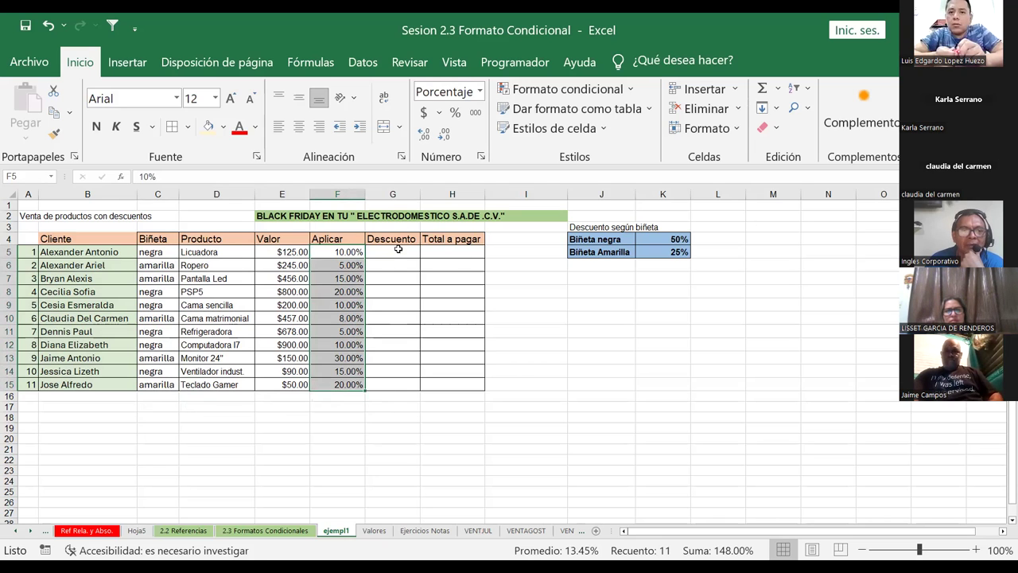
{"action": "left_click", "coordinate": [394, 247]}
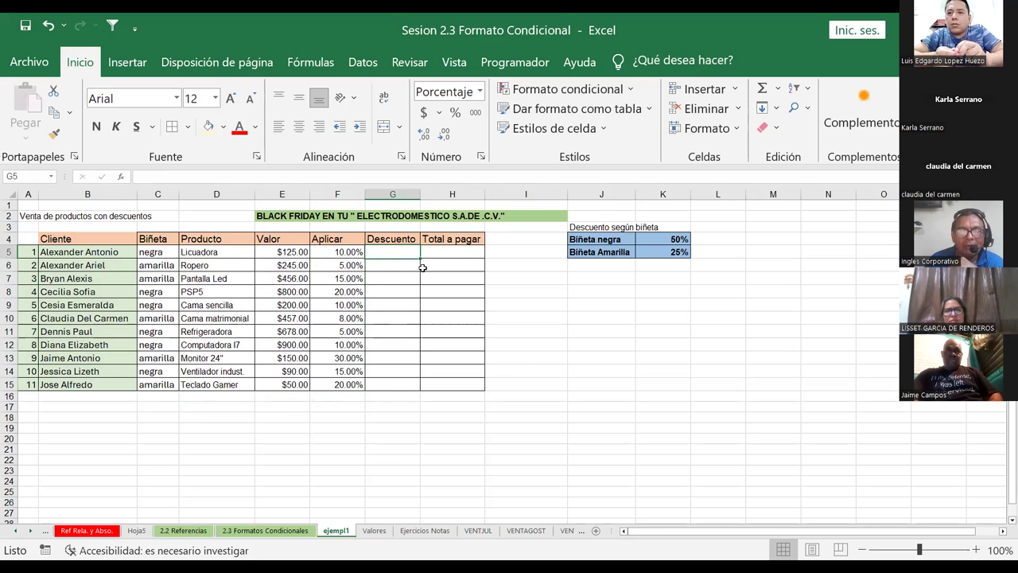
{"action": "left_click", "coordinate": [460, 254]}
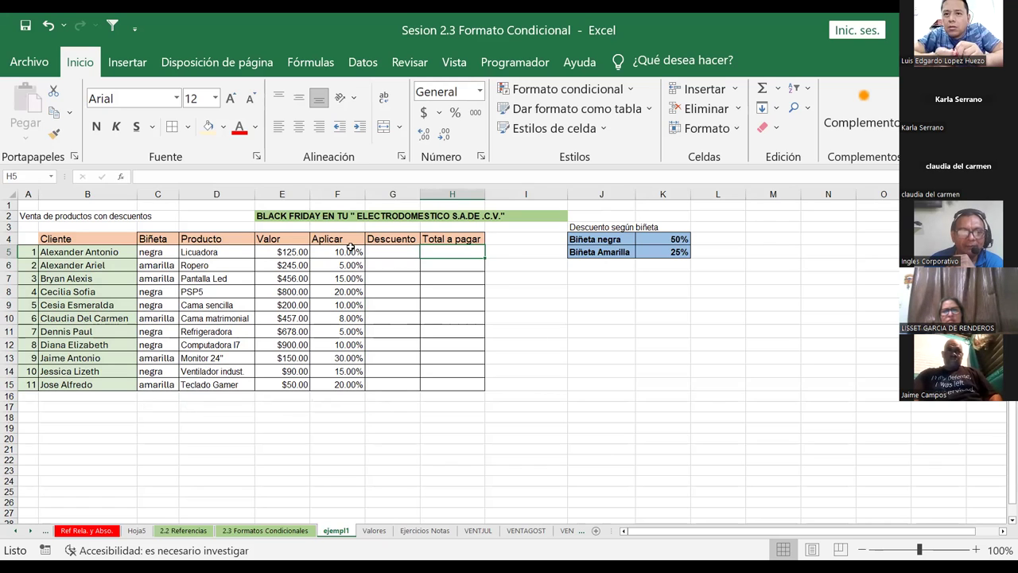
{"action": "left_click", "coordinate": [680, 240]}
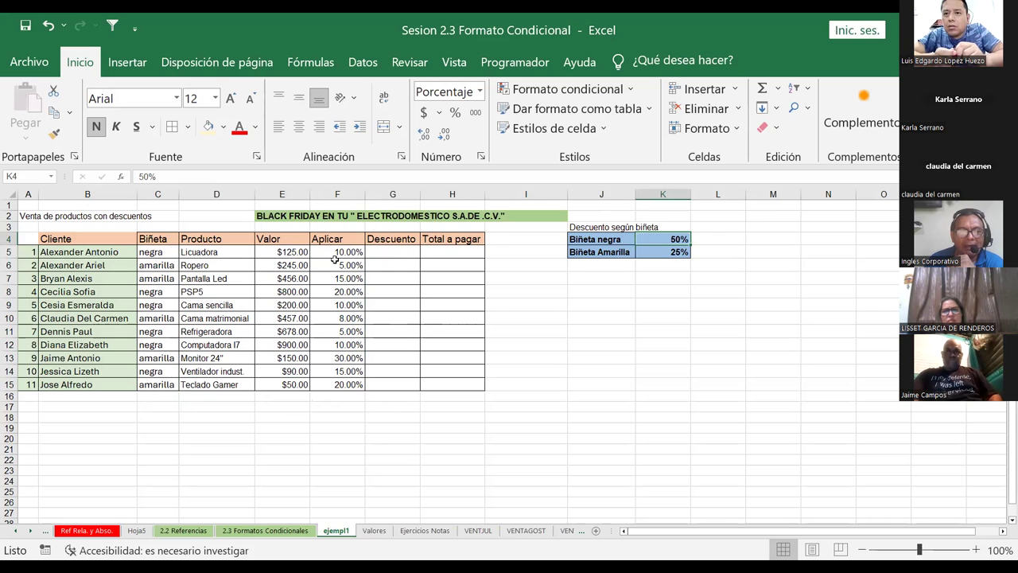
{"action": "left_click_drag", "start_coordinate": [337, 252], "coordinate": [338, 385]}
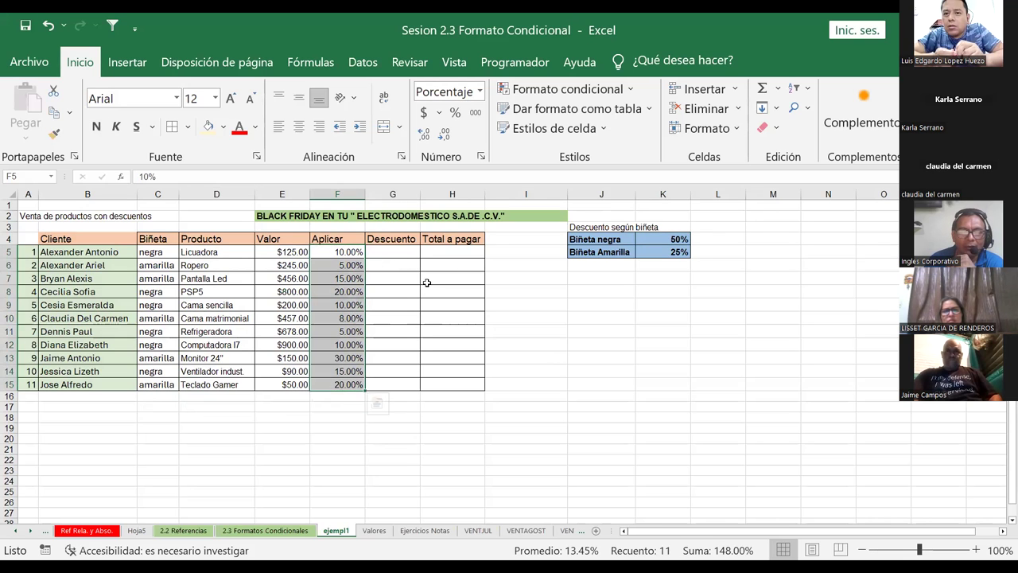
{"action": "left_click", "coordinate": [427, 281]}
Cancel a started G5 formula and delete the Aplicar percentages in F5:F15.
{"action": "left_click", "coordinate": [393, 254]}
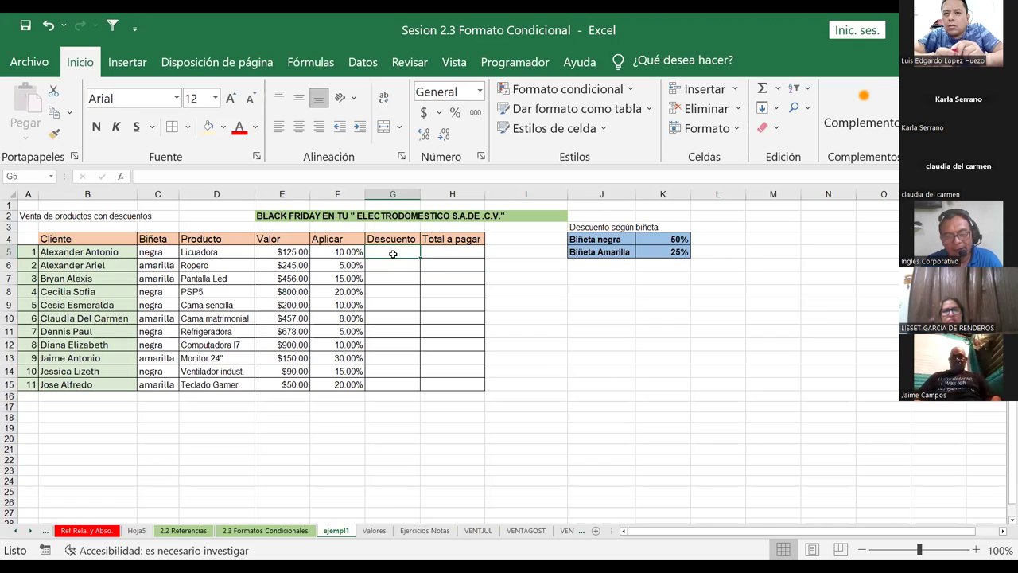
{"action": "type", "text": "="}
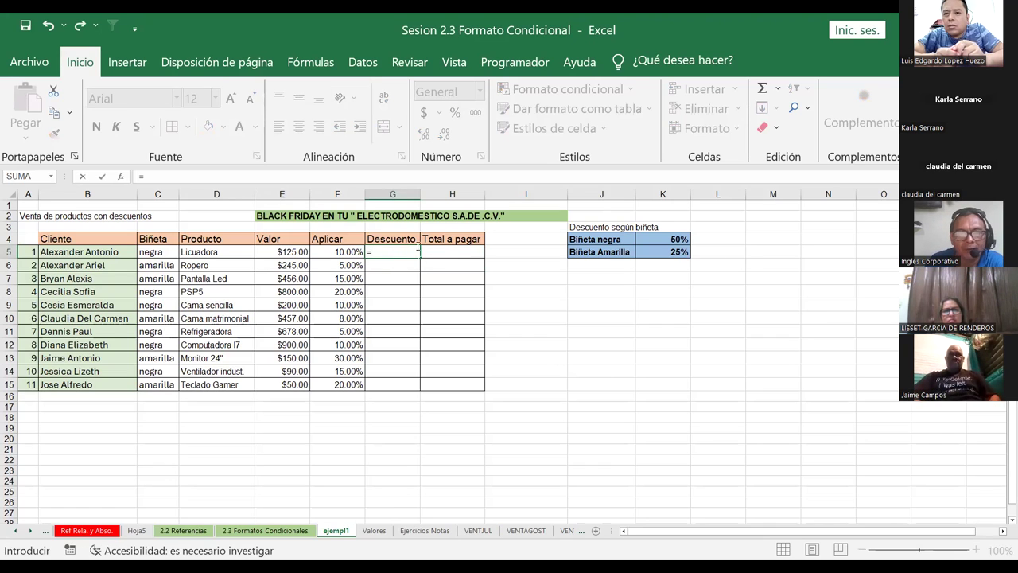
{"action": "left_click", "coordinate": [334, 252]}
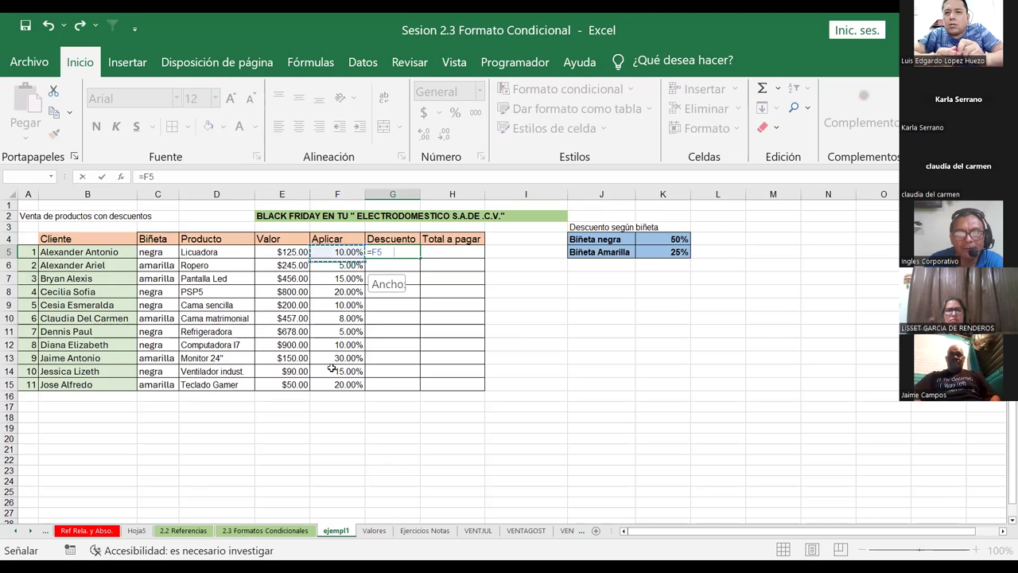
{"action": "left_click_drag", "start_coordinate": [332, 362], "coordinate": [325, 383]}
{"action": "key", "text": "Escape"}
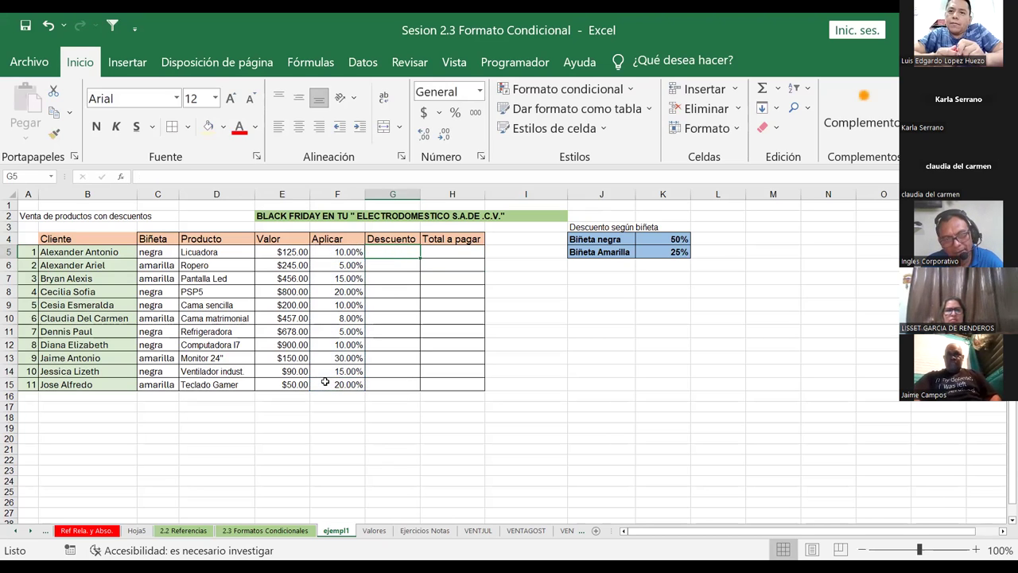
{"action": "key", "text": "Left"}
{"action": "left_click", "coordinate": [341, 384], "text": "shift"}
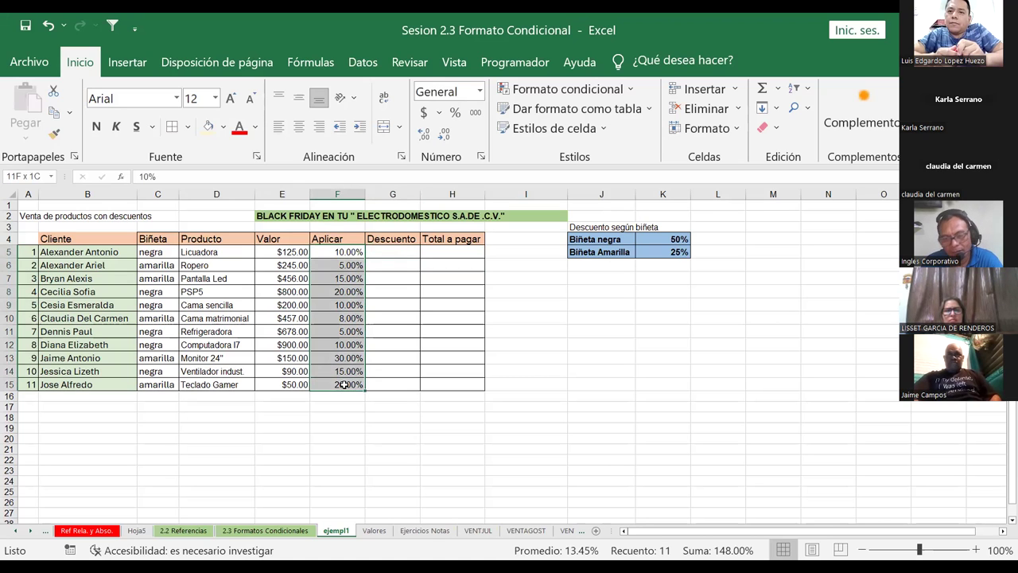
{"action": "key", "text": "Delete"}
Enter =E5*$K$4 in F5 to apply the Biñeta negra discount from K4.
{"action": "left_click", "coordinate": [332, 251]}
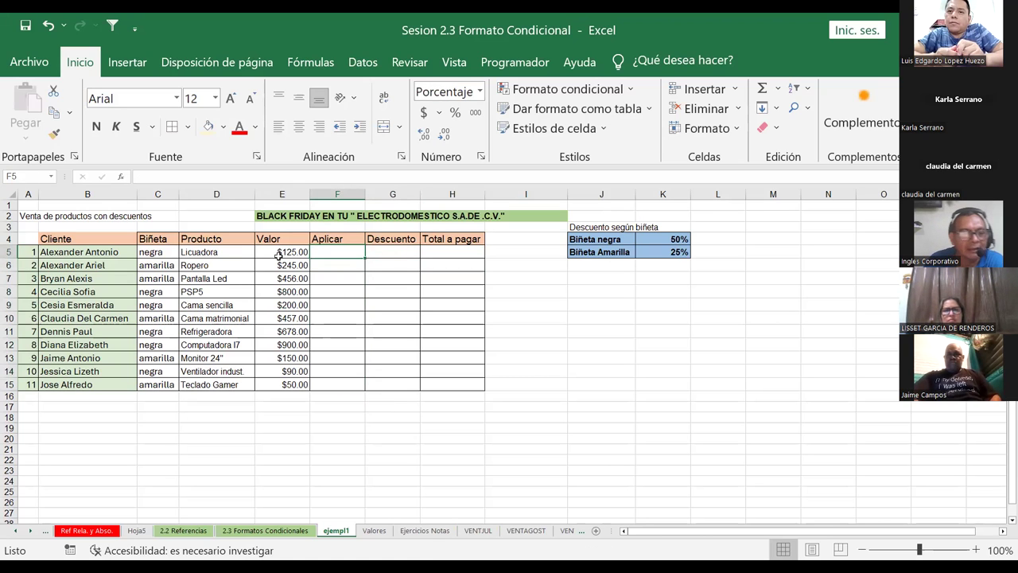
{"action": "left_click", "coordinate": [157, 251]}
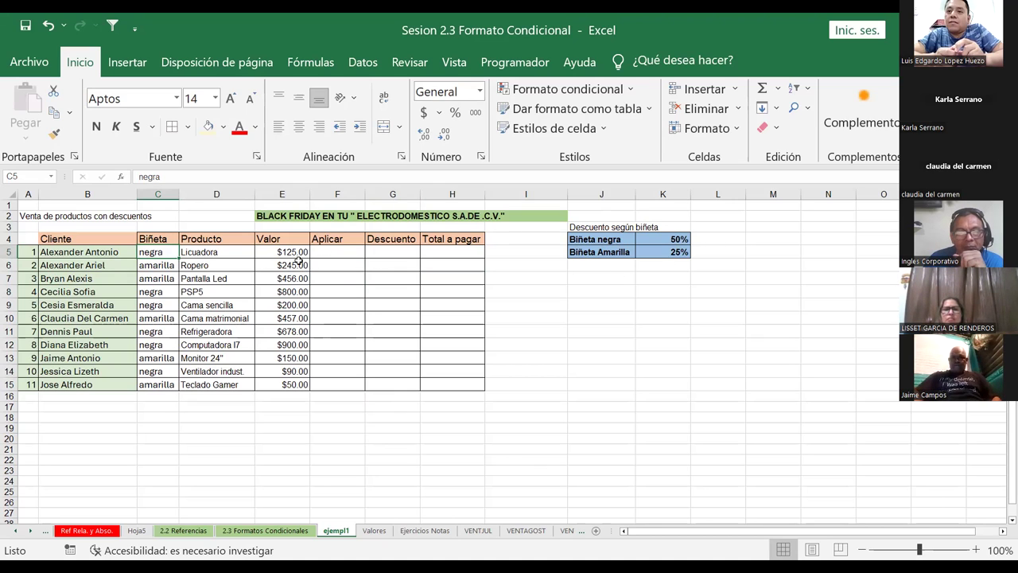
{"action": "left_click", "coordinate": [343, 251]}
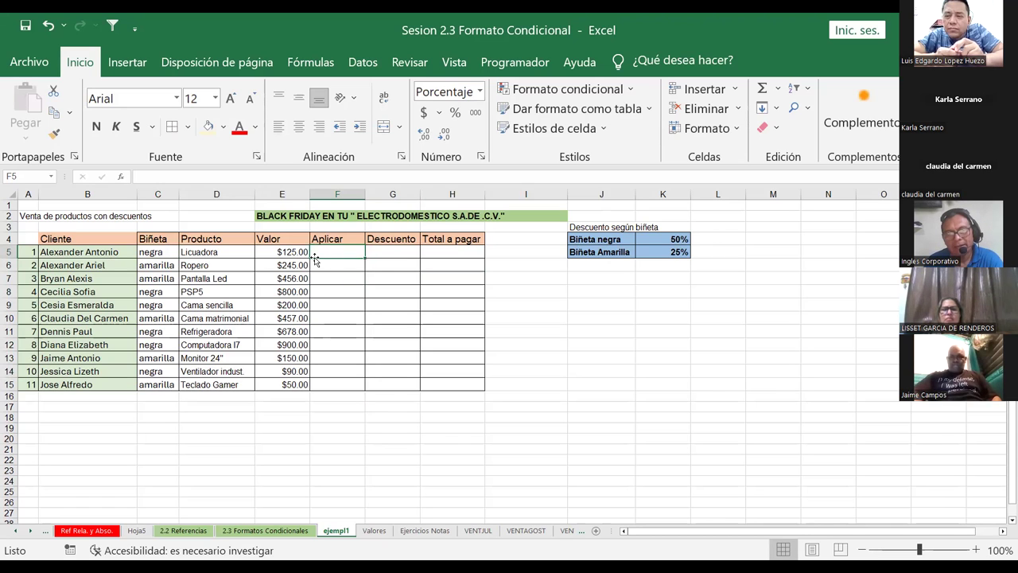
{"action": "type", "text": "="}
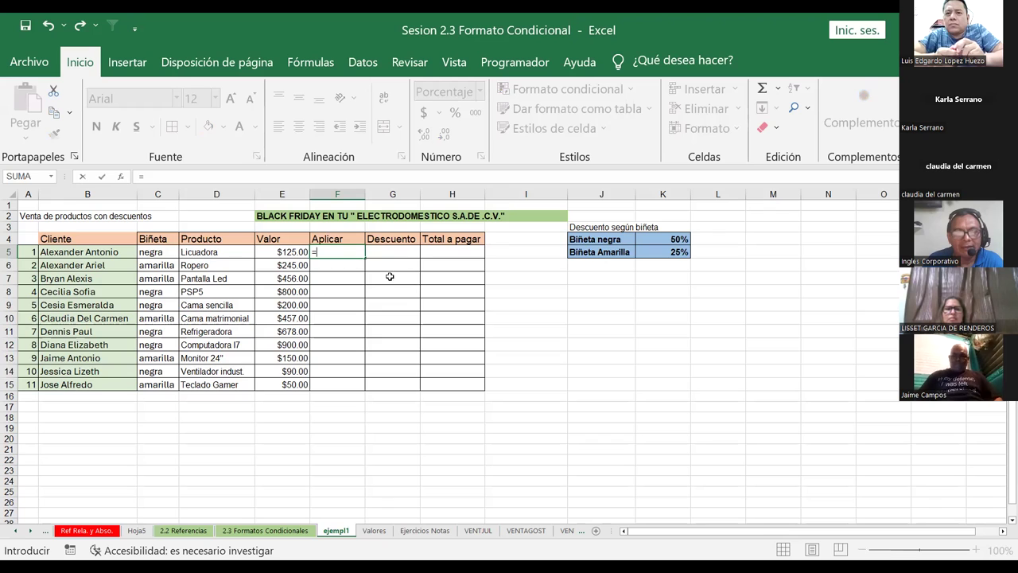
{"action": "left_click", "coordinate": [293, 251]}
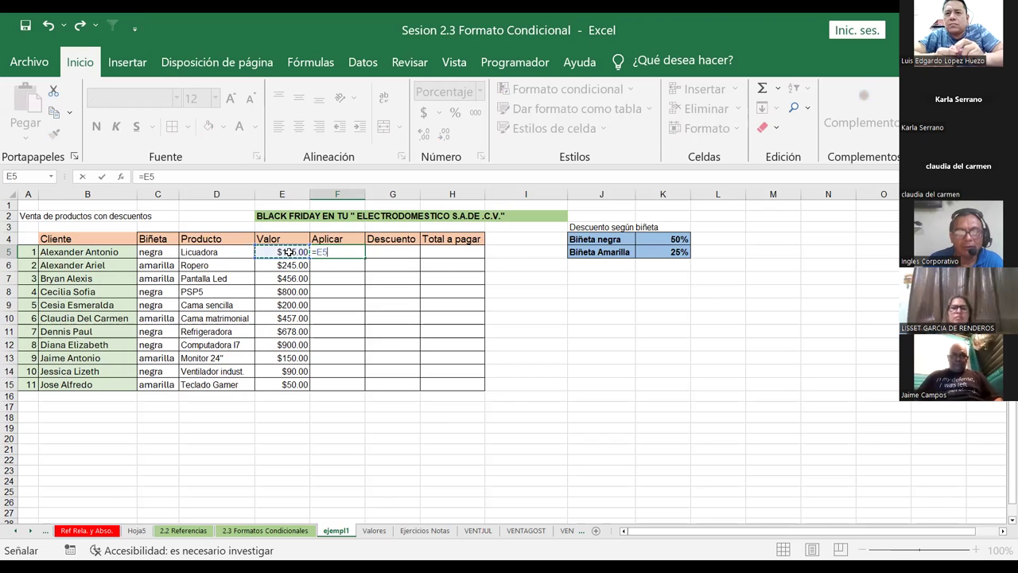
{"action": "type", "text": "*"}
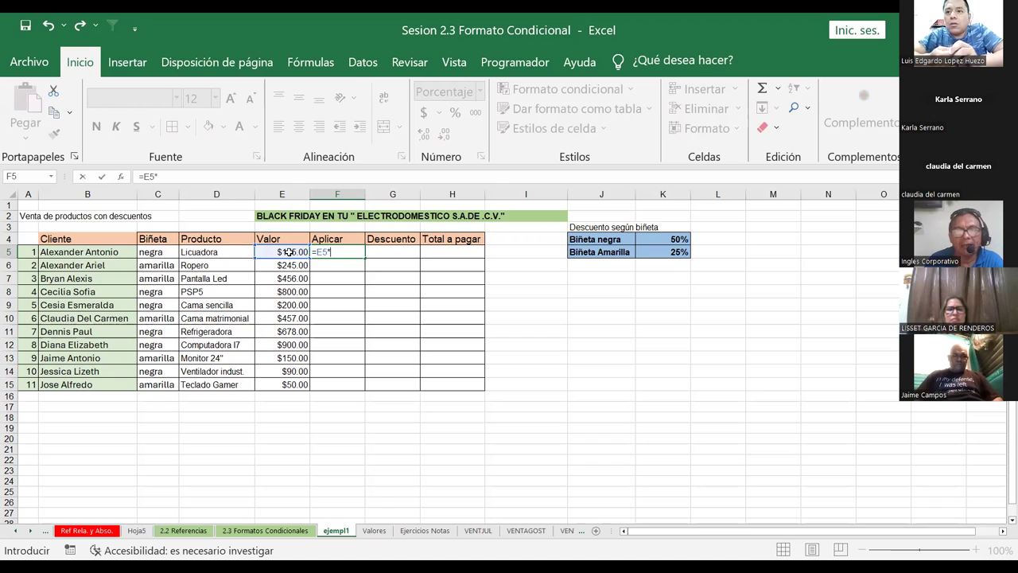
{"action": "left_click", "coordinate": [662, 238]}
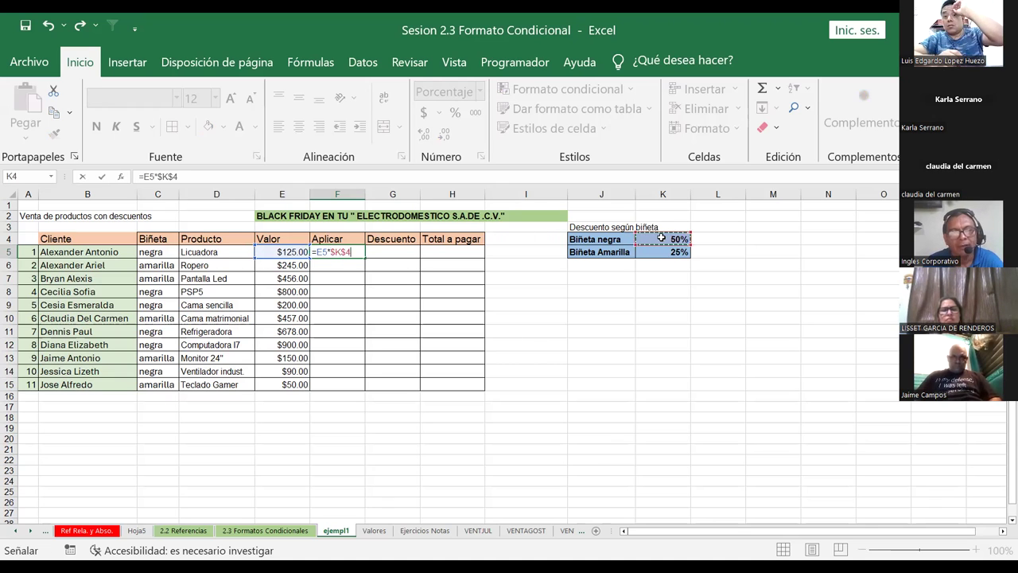
{"action": "key", "text": "Return"}
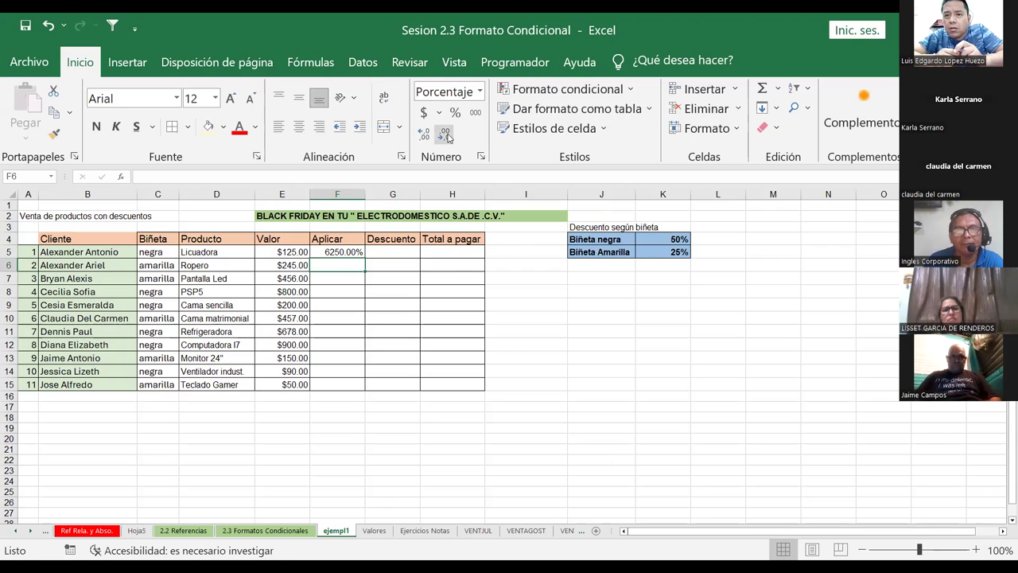
Decrease F5's decimals, try dividing the formula by 100, then revert to =E5*$K$4.
{"action": "left_click", "coordinate": [351, 251]}
{"action": "left_click", "coordinate": [446, 134]}
{"action": "left_click", "coordinate": [445, 133]}
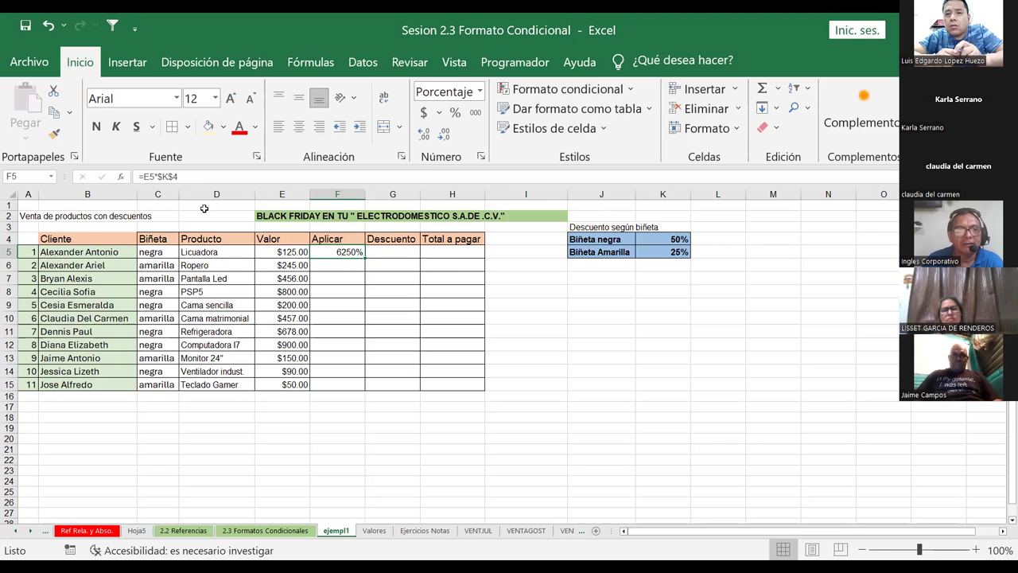
{"action": "left_click", "coordinate": [193, 175]}
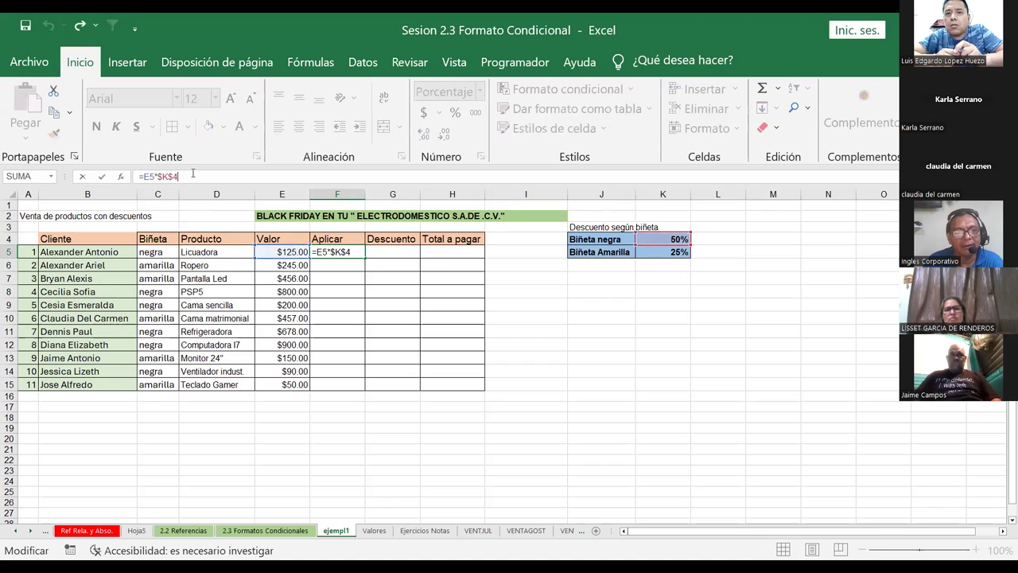
{"action": "type", "text": "/100"}
{"action": "key", "text": "Return"}
{"action": "key", "text": "Up"}
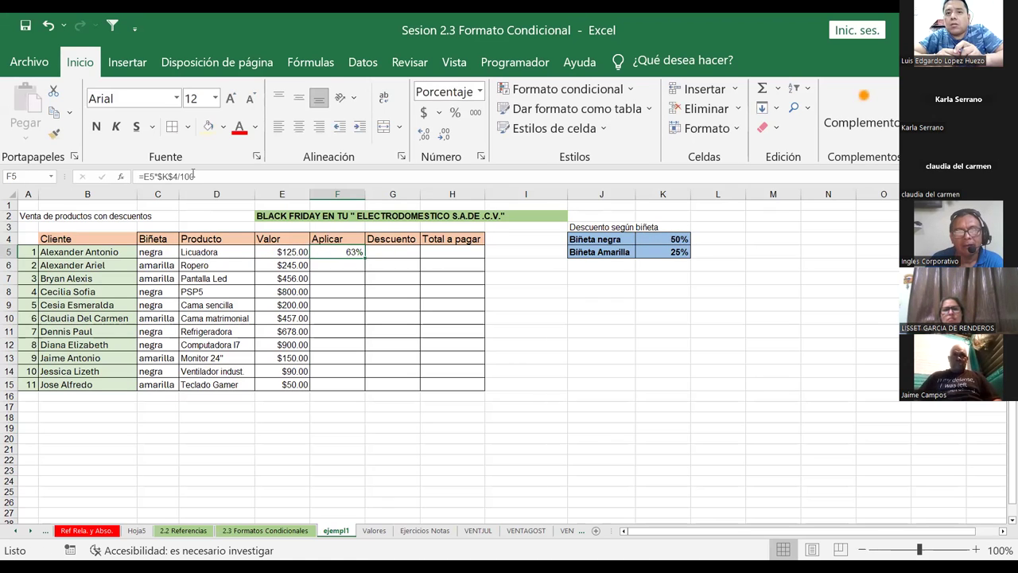
{"action": "left_click", "coordinate": [197, 177]}
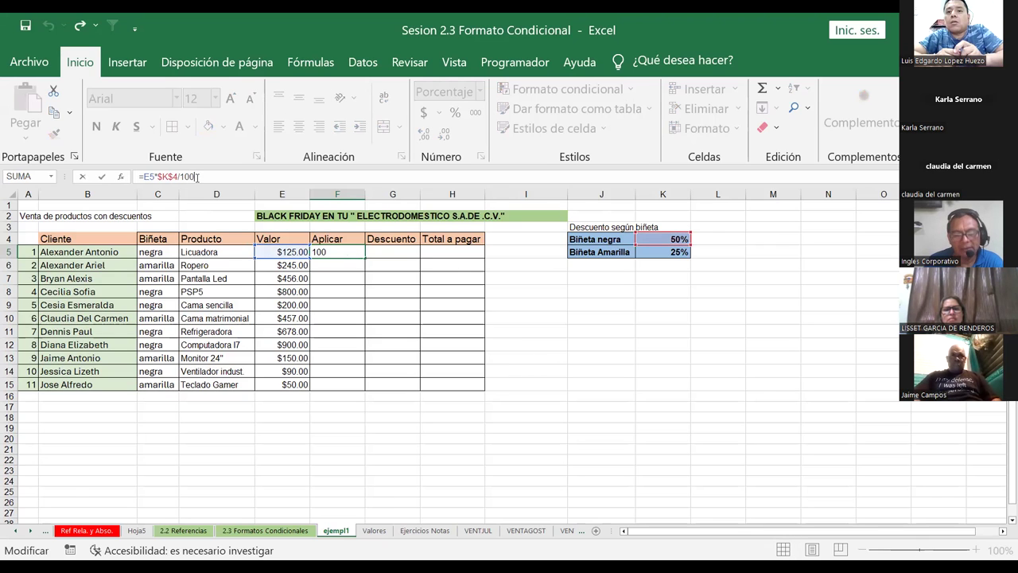
{"action": "key", "text": "BackSpace"}
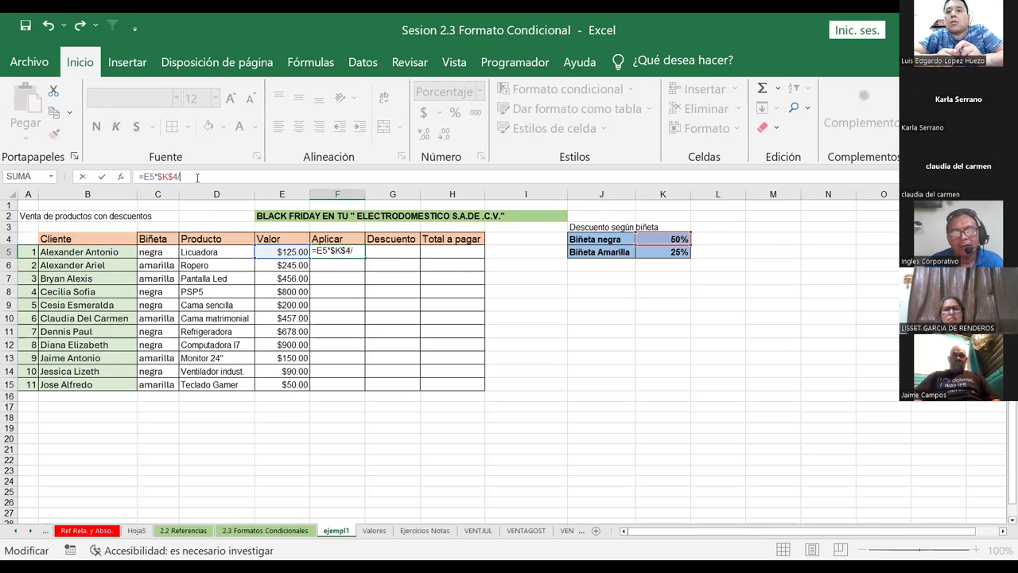
{"action": "key", "text": "BackSpace"}
{"action": "key", "text": "Return"}
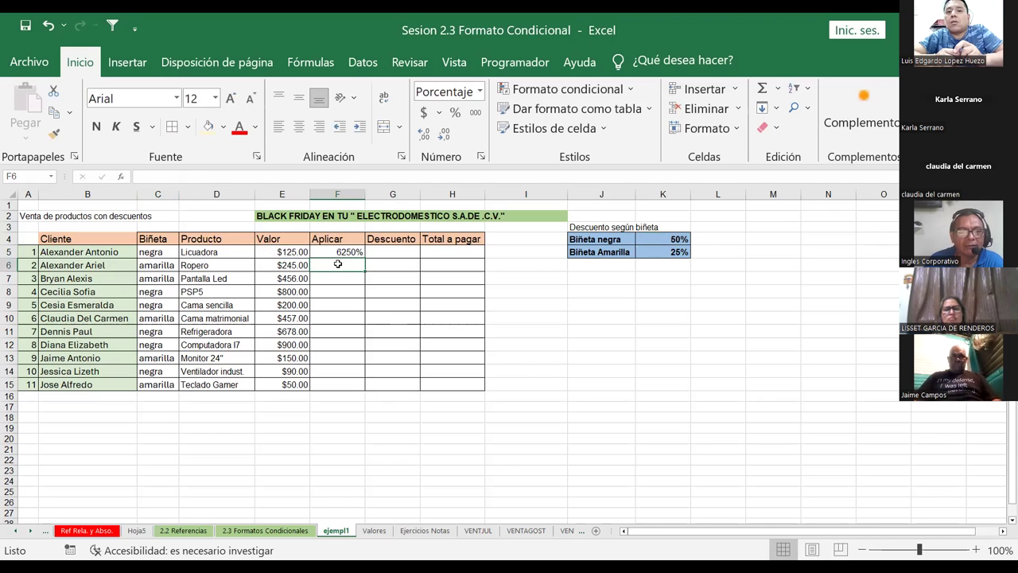
Format the Aplicar cells from F5 down as Número with two decimals.
{"action": "left_click", "coordinate": [293, 253]}
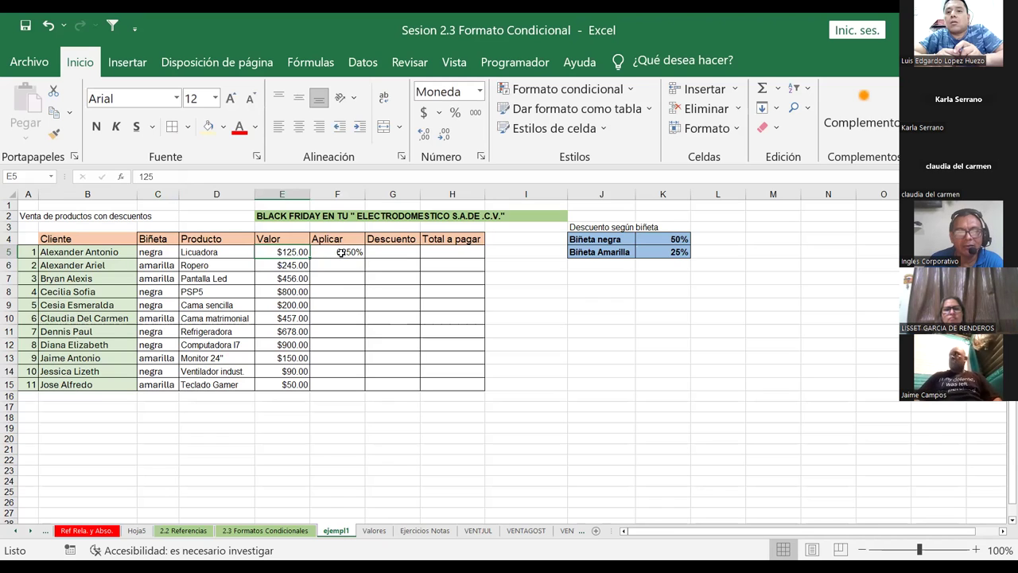
{"action": "left_click_drag", "start_coordinate": [341, 253], "coordinate": [343, 342]}
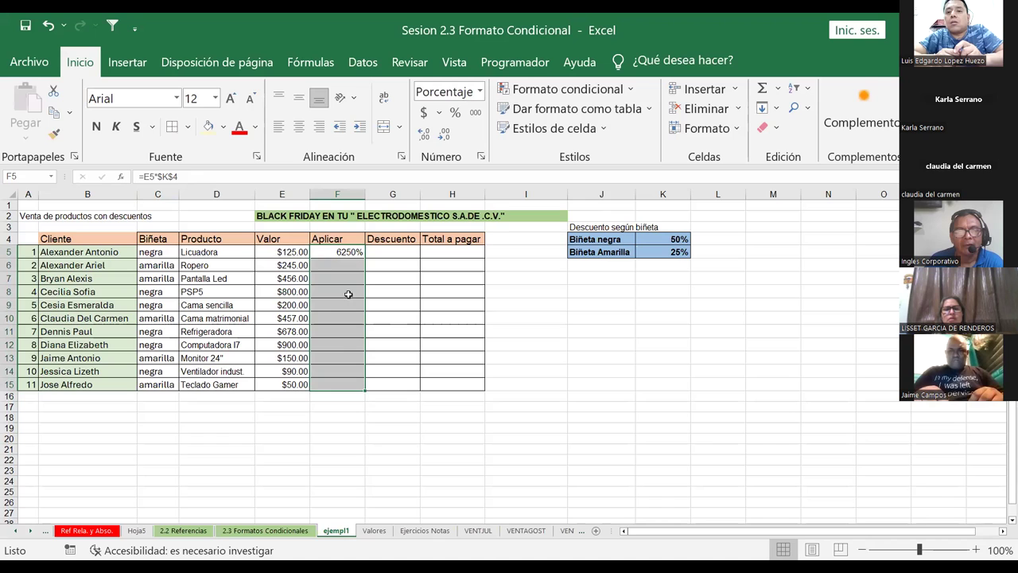
{"action": "right_click", "coordinate": [345, 344]}
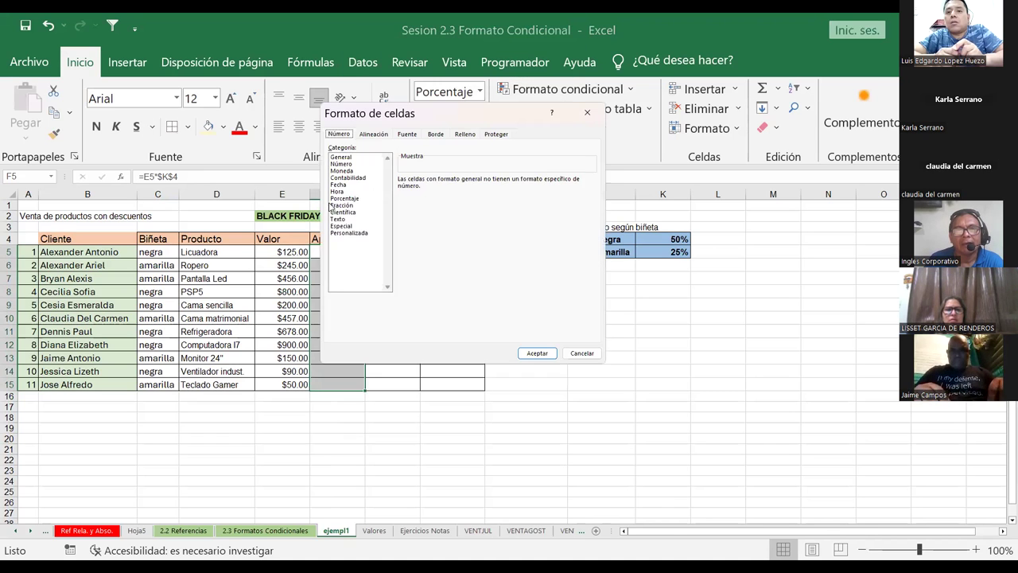
{"action": "left_click", "coordinate": [342, 164]}
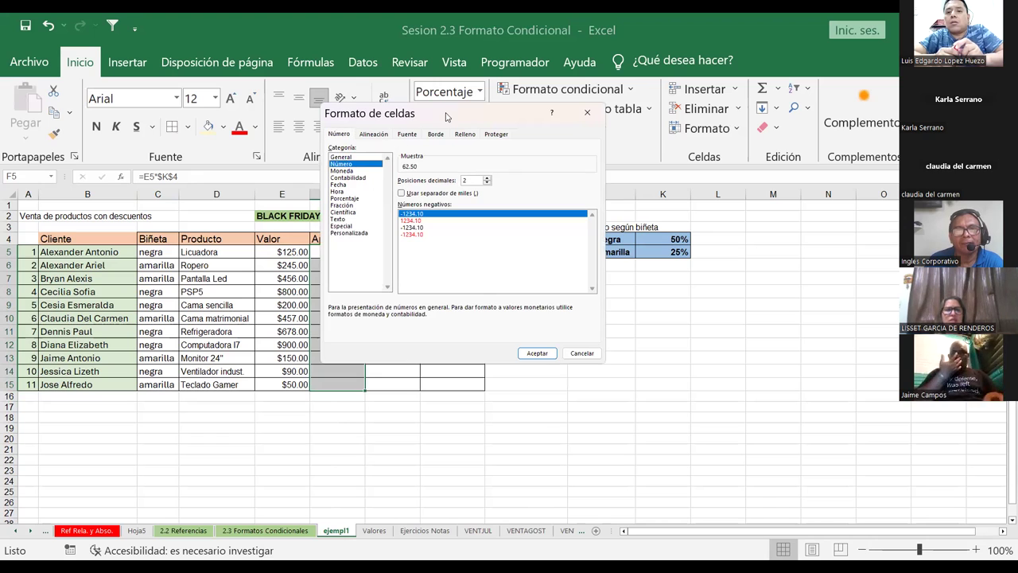
{"action": "left_click_drag", "start_coordinate": [446, 114], "coordinate": [412, 57]}
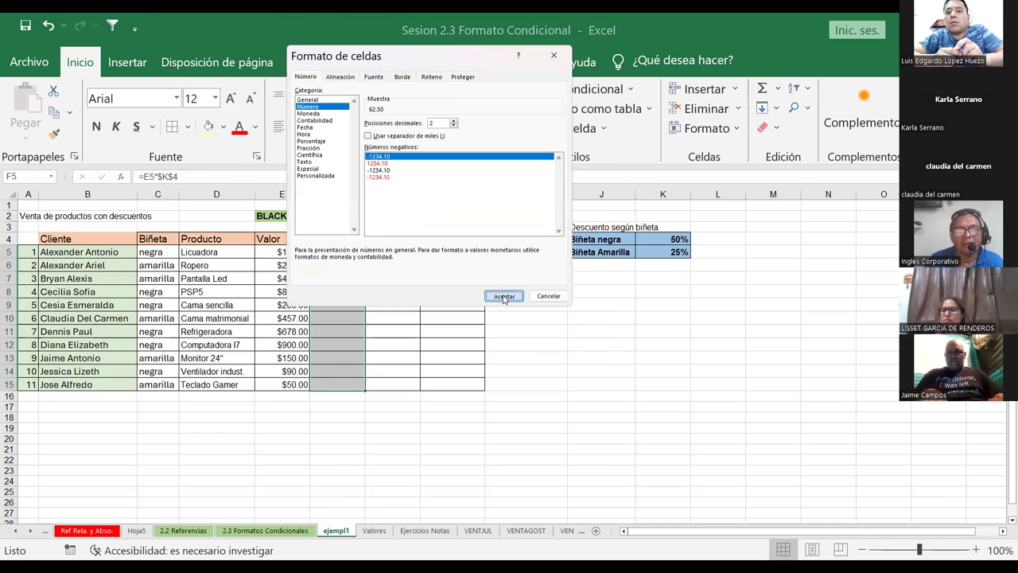
{"action": "key", "text": "Return"}
{"action": "left_click", "coordinate": [390, 277]}
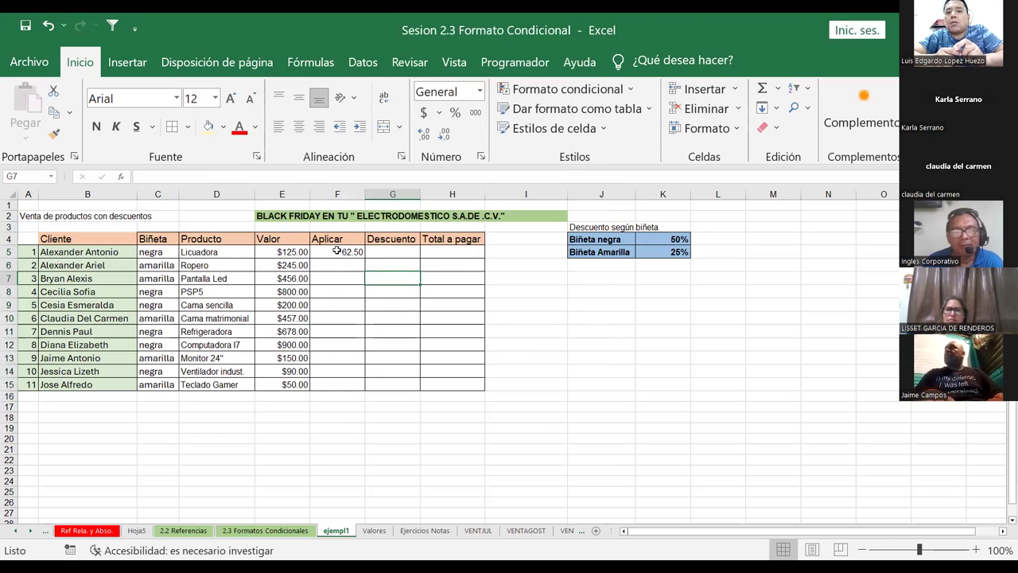
Fill the =E5*$K$4 formula down F5:F15 so each row shows 50% of its Valor.
{"action": "left_click", "coordinate": [338, 252]}
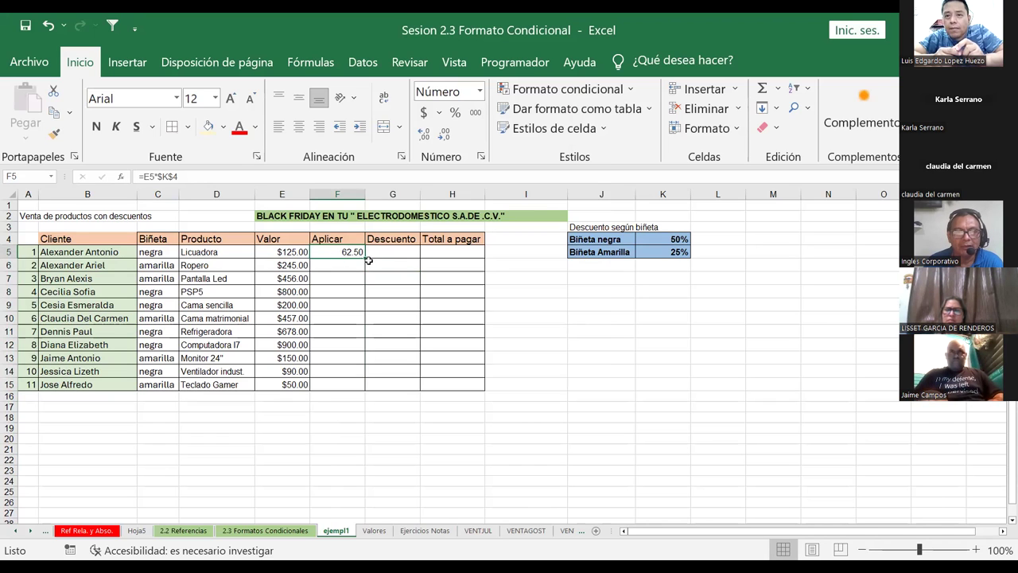
{"action": "left_click_drag", "start_coordinate": [364, 257], "coordinate": [353, 339]}
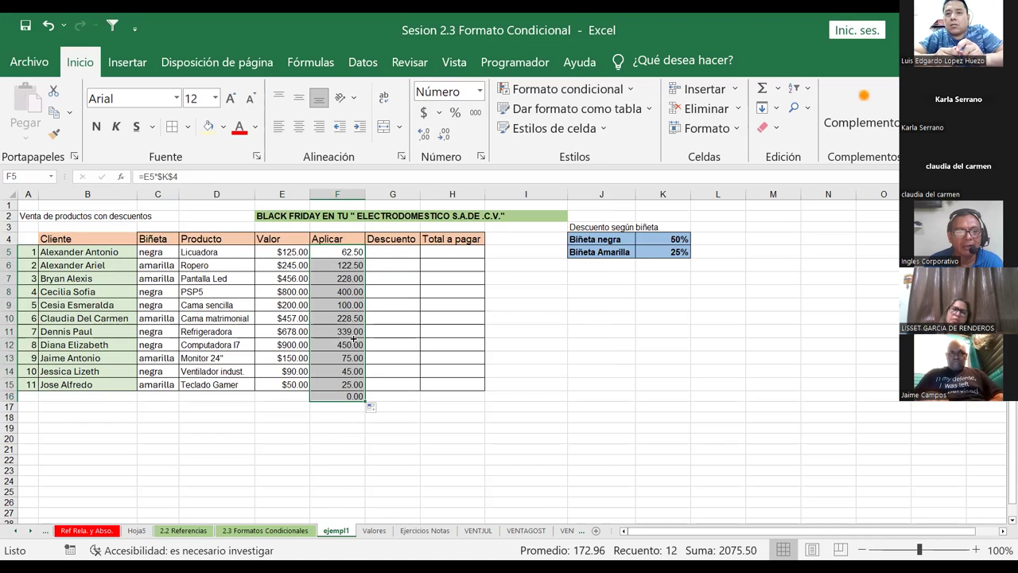
{"action": "left_click", "coordinate": [328, 398]}
{"action": "left_click", "coordinate": [453, 305]}
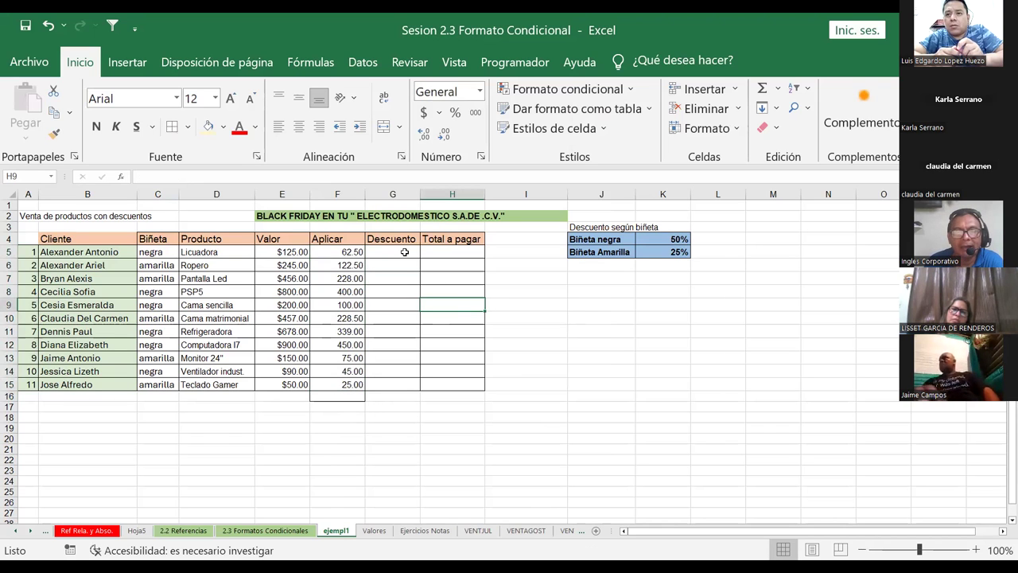
{"action": "left_click", "coordinate": [393, 252]}
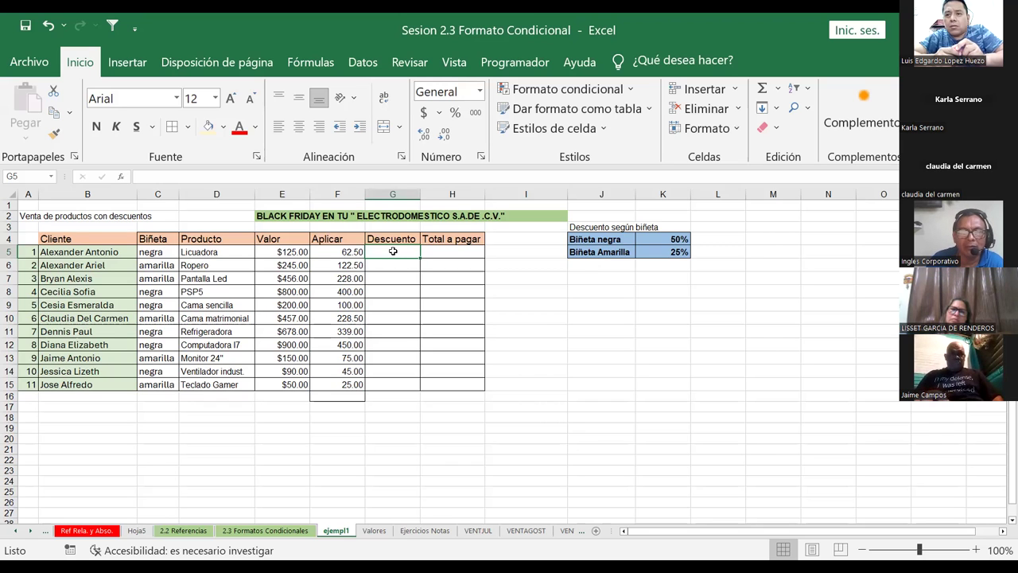
Enter =E5-F5 in H5 so the first Total a pagar shows $62.50.
{"action": "key", "text": "Right"}
{"action": "type", "text": "="}
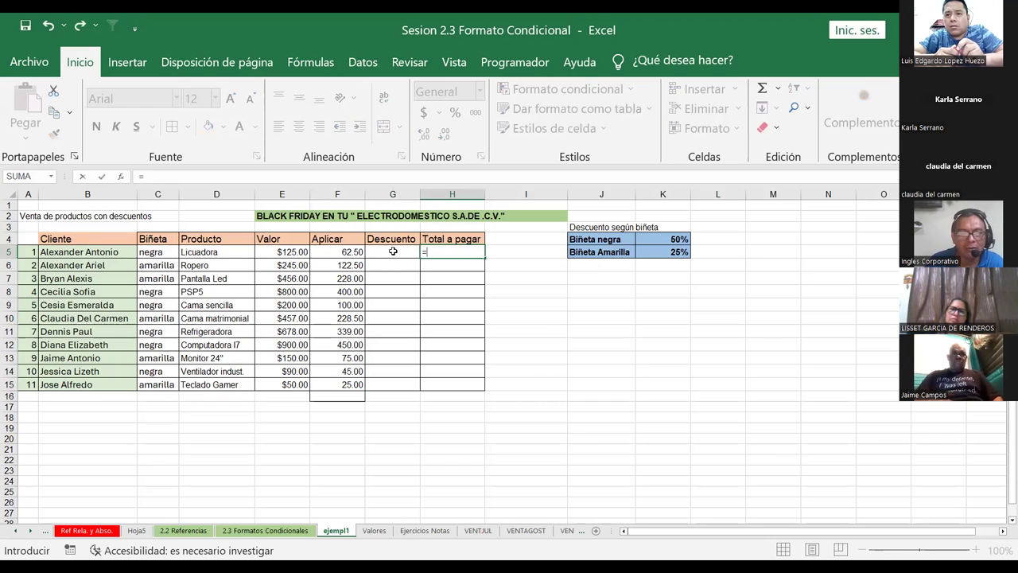
{"action": "left_click", "coordinate": [274, 252]}
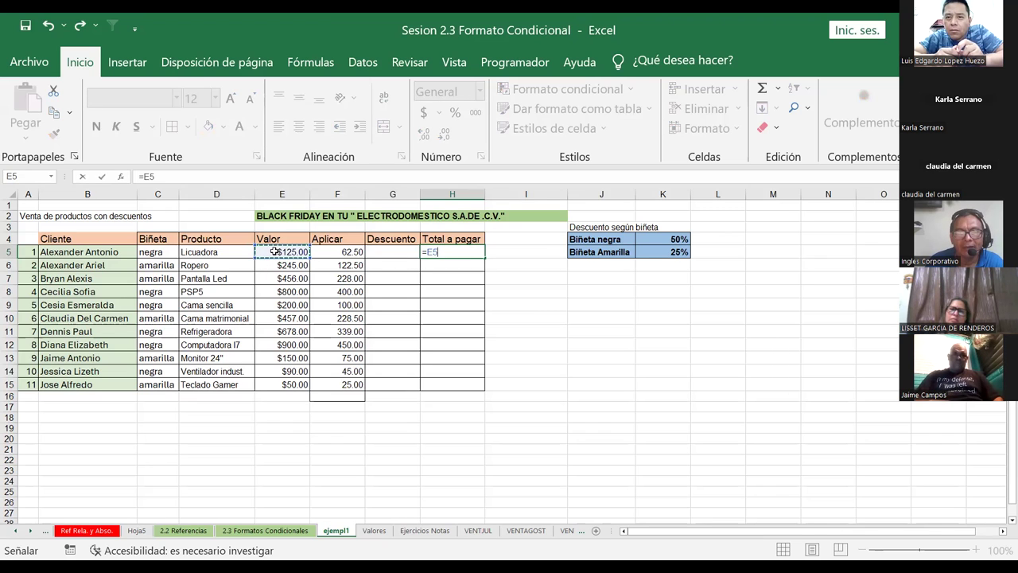
{"action": "left_click", "coordinate": [350, 251]}
{"action": "left_click", "coordinate": [292, 253]}
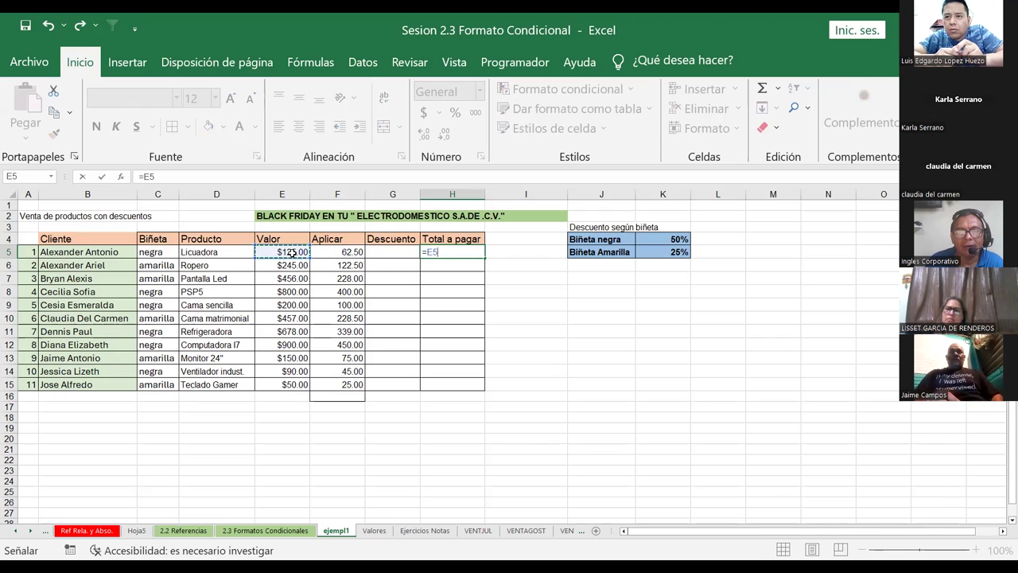
{"action": "type", "text": "-"}
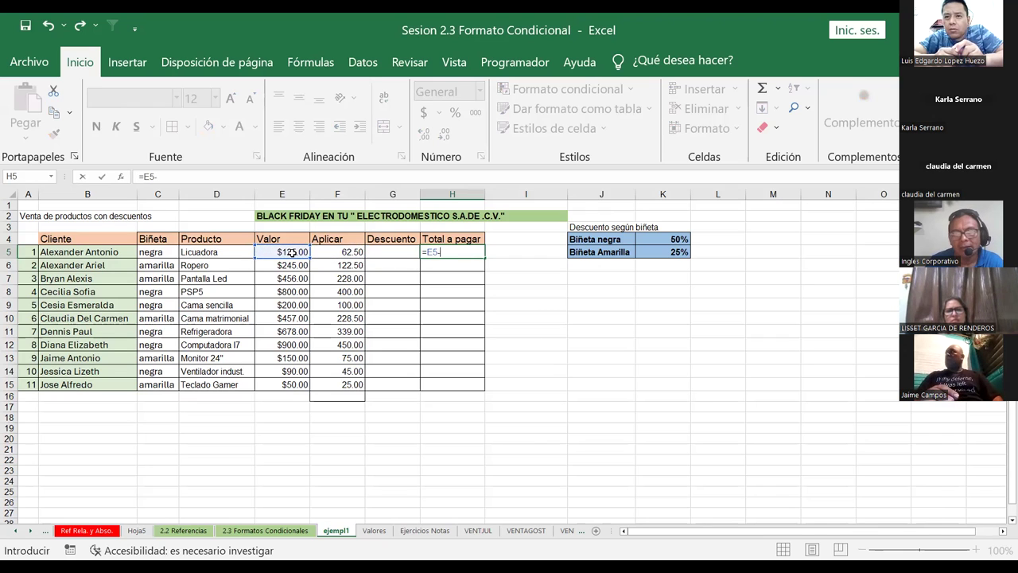
{"action": "left_click", "coordinate": [340, 253]}
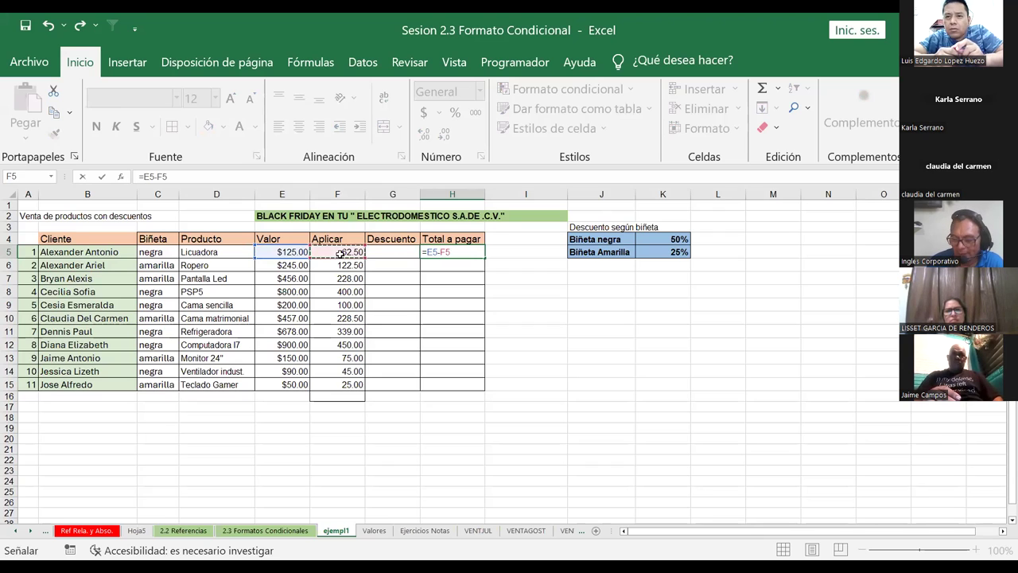
{"action": "key", "text": "Return"}
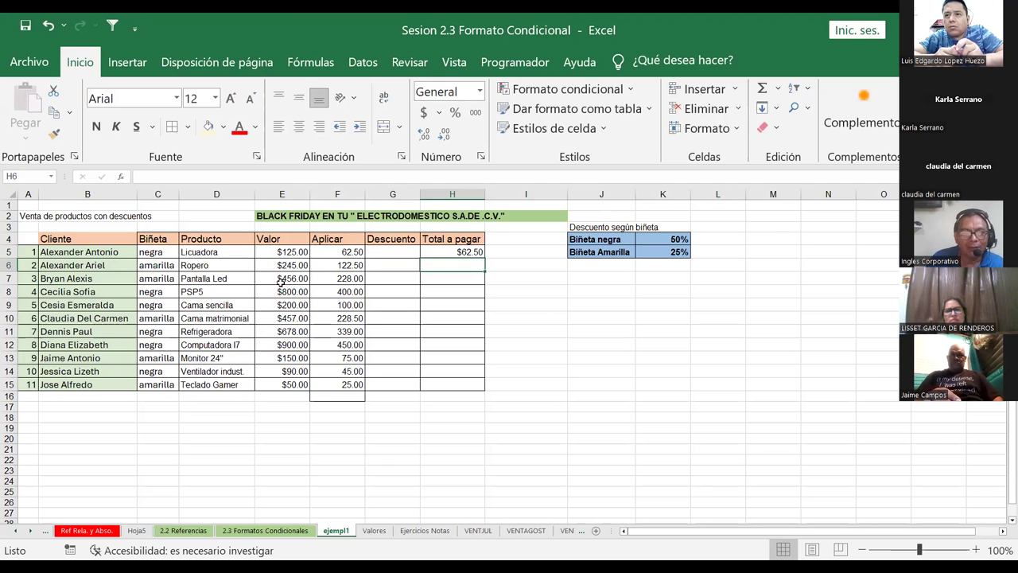
Compare the discount formulas in F5 and F6, ending with F6 selected.
{"action": "left_click", "coordinate": [352, 253]}
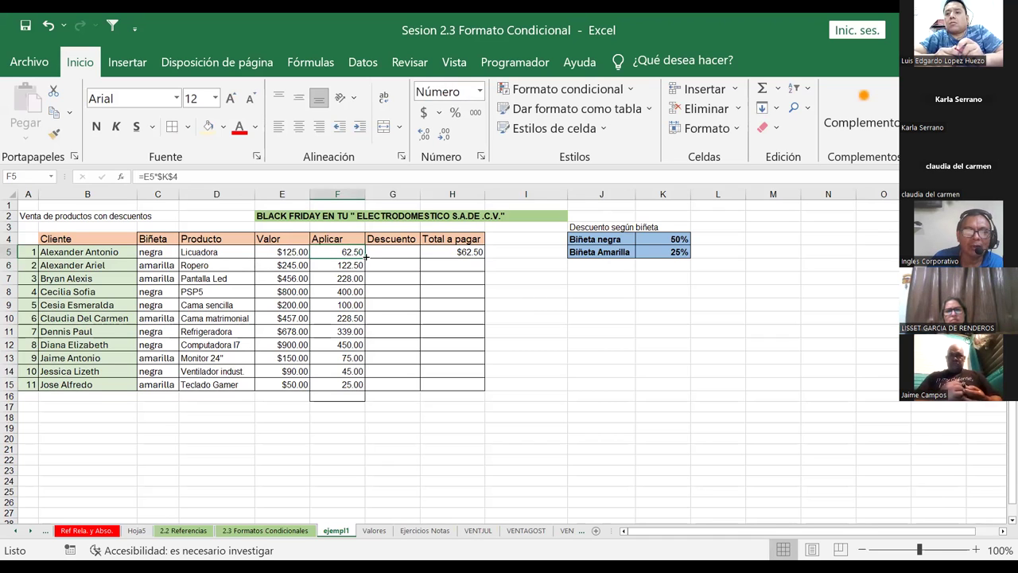
{"action": "left_click", "coordinate": [348, 270]}
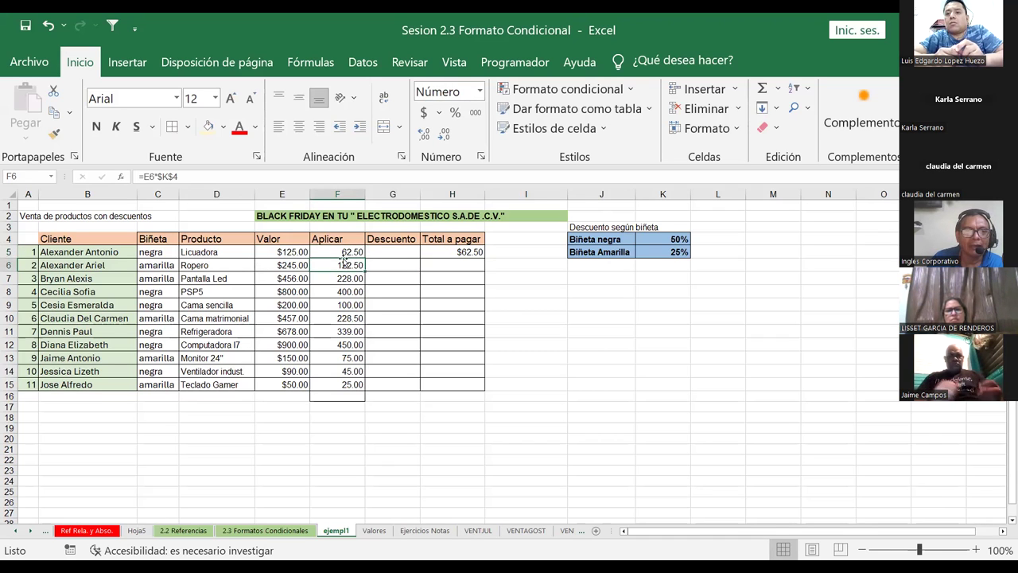
{"action": "left_click", "coordinate": [349, 253]}
{"action": "left_click", "coordinate": [346, 265]}
{"action": "left_click", "coordinate": [348, 251]}
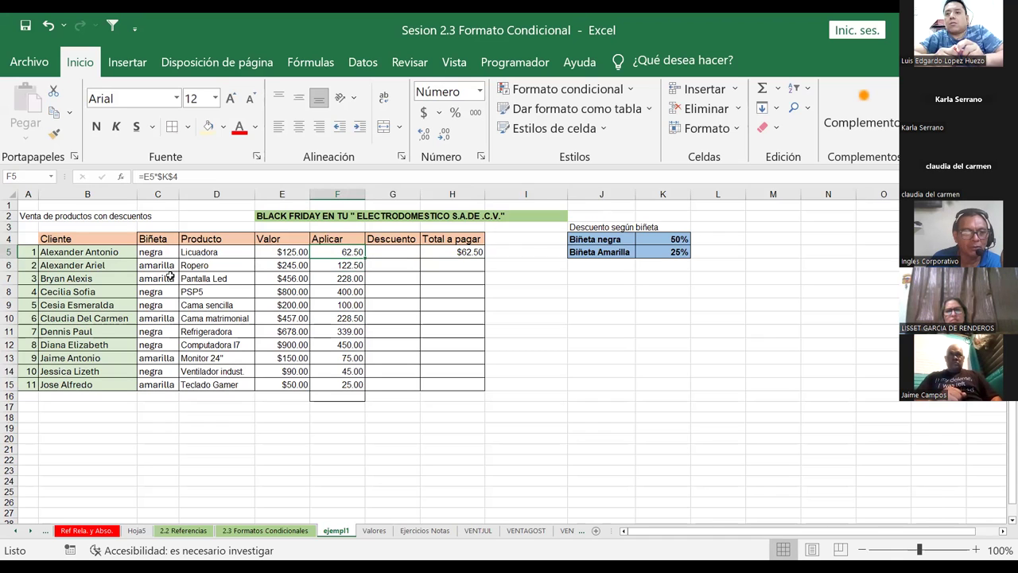
{"action": "left_click", "coordinate": [342, 266]}
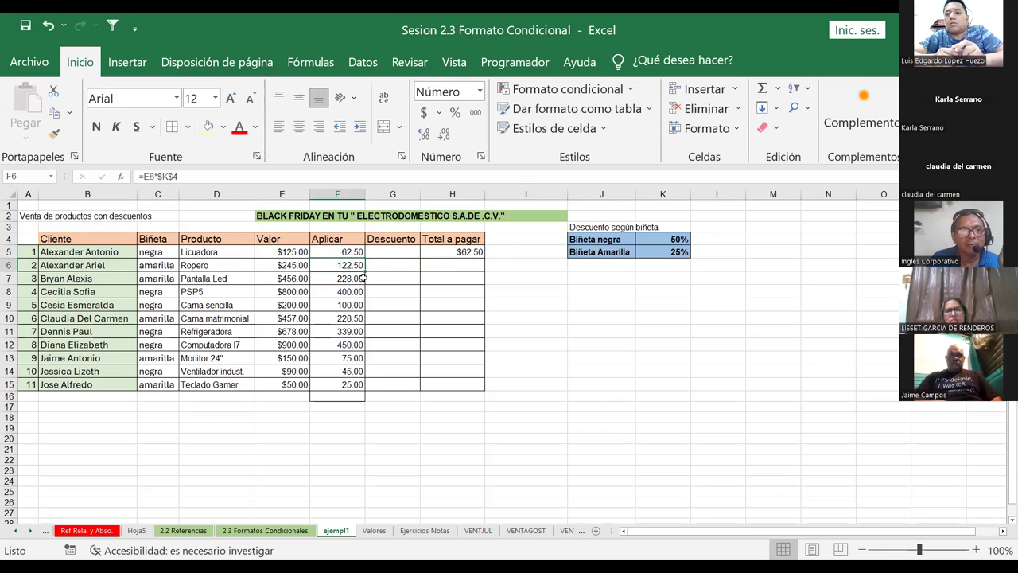
Change the F6 and F7 formulas to use the 25% amarilla rate in $K$5 instead of $K$4.
{"action": "left_click", "coordinate": [183, 177]}
{"action": "key", "text": "BackSpace"}
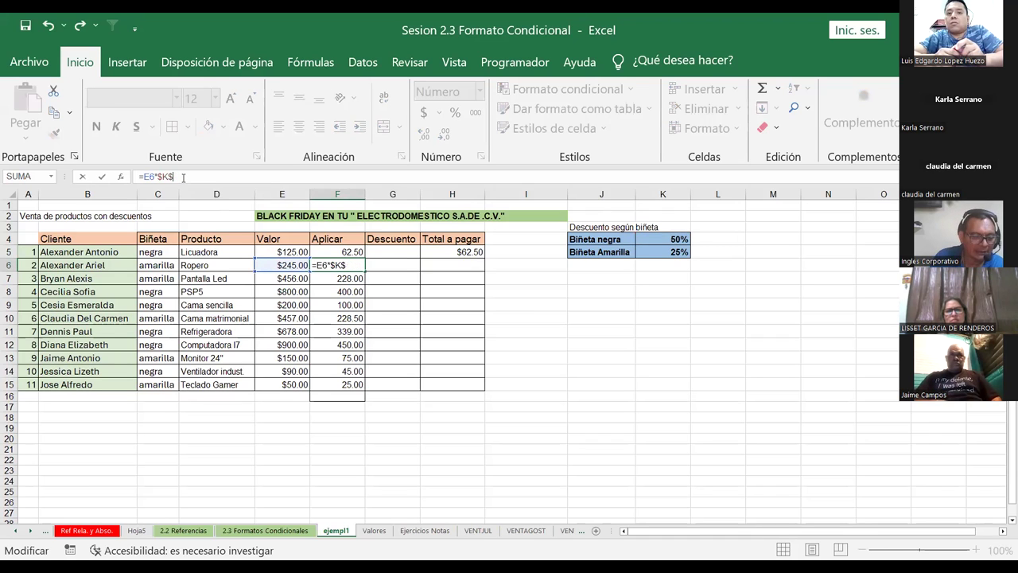
{"action": "type", "text": "5"}
{"action": "key", "text": "Return"}
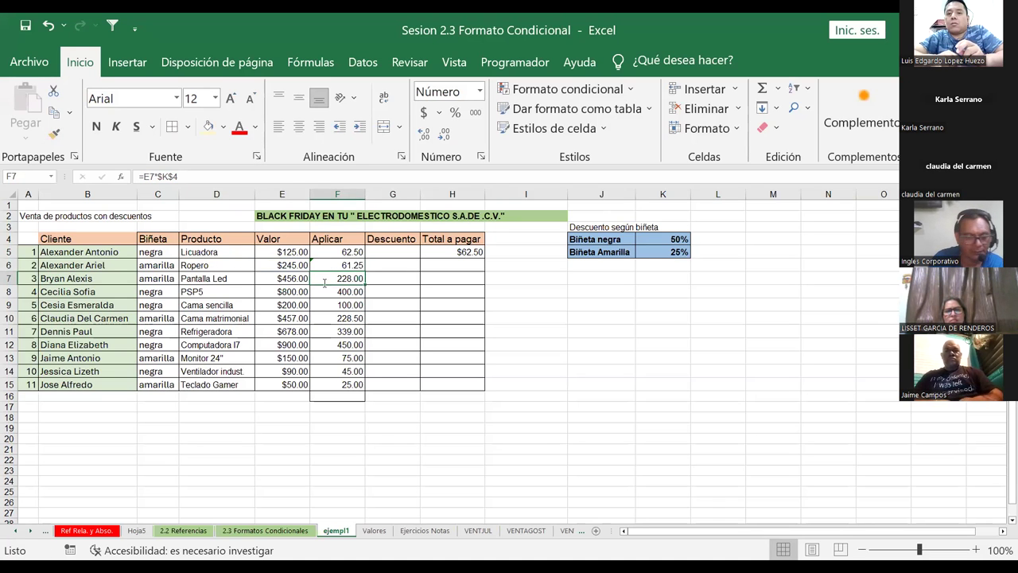
{"action": "double_click", "coordinate": [325, 283]}
{"action": "key", "text": "BackSpace"}
{"action": "type", "text": "5"}
{"action": "key", "text": "Return"}
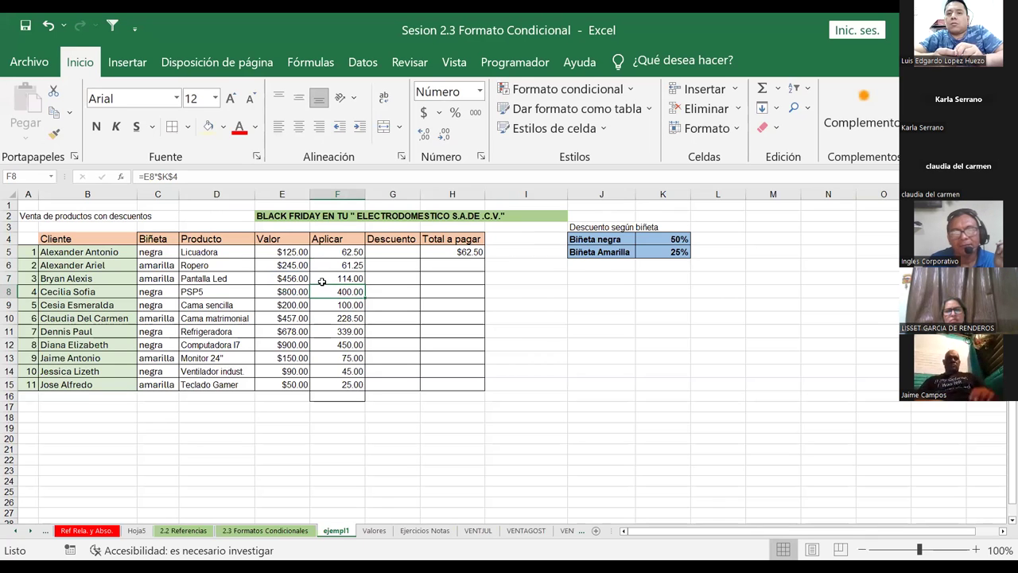
Fill the Total a pagar formula from H5 down to H15.
{"action": "left_click", "coordinate": [394, 291]}
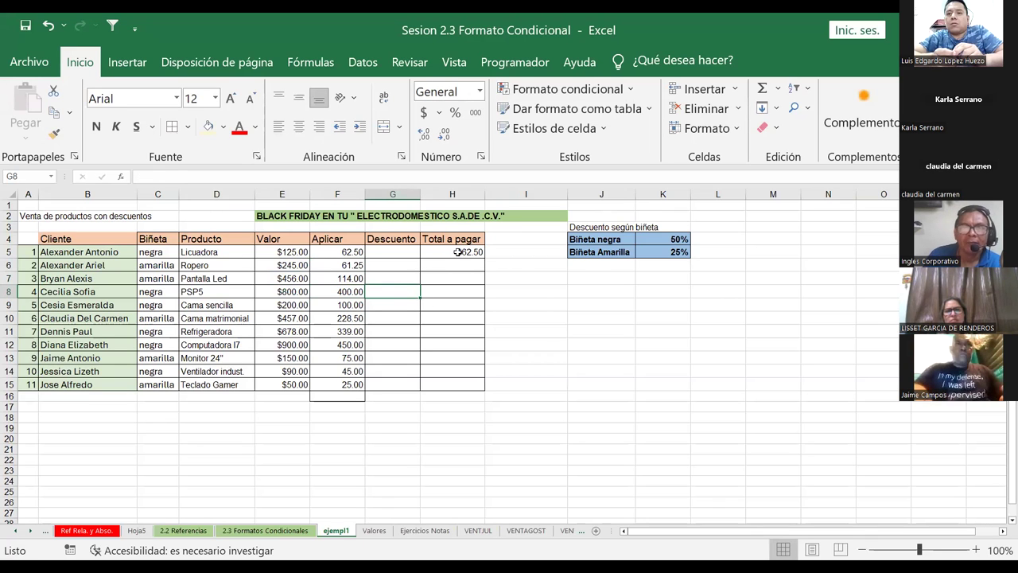
{"action": "left_click", "coordinate": [458, 251]}
{"action": "left_click_drag", "start_coordinate": [483, 260], "coordinate": [478, 303]}
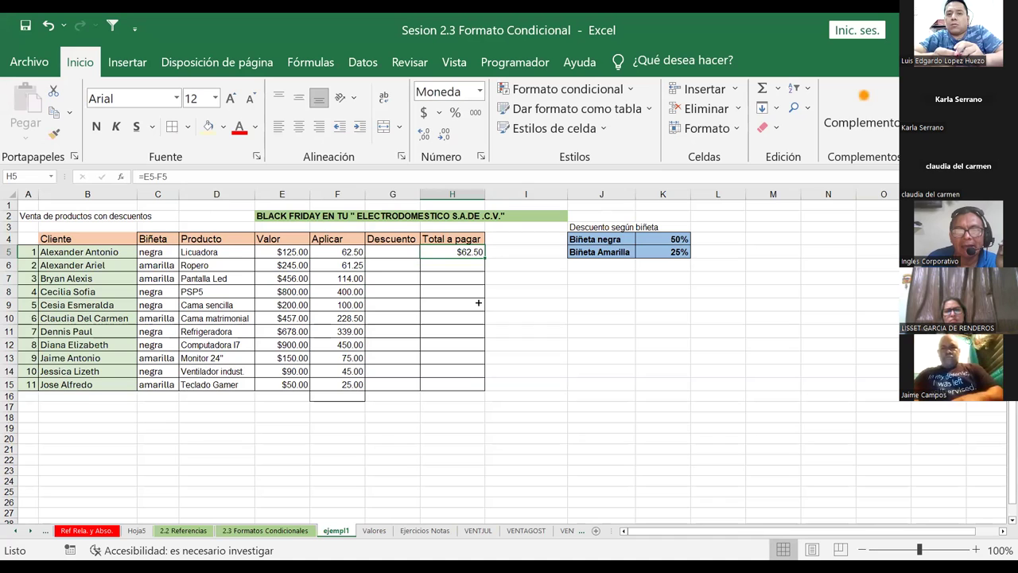
{"action": "left_click", "coordinate": [595, 343]}
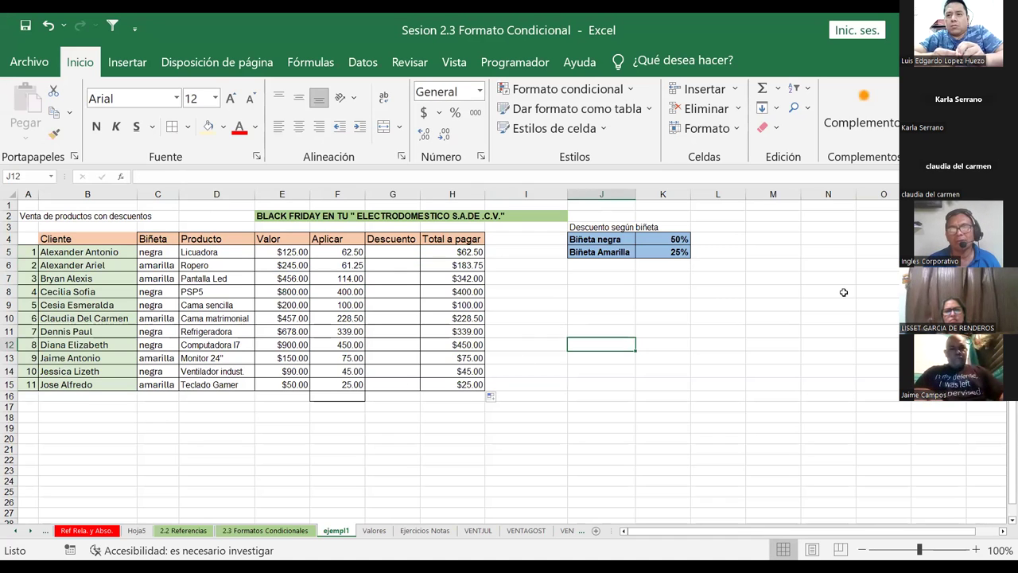
From an empty cell, bring up Formato condicional's Reglas para resaltar celdas list.
{"action": "left_click", "coordinate": [766, 316]}
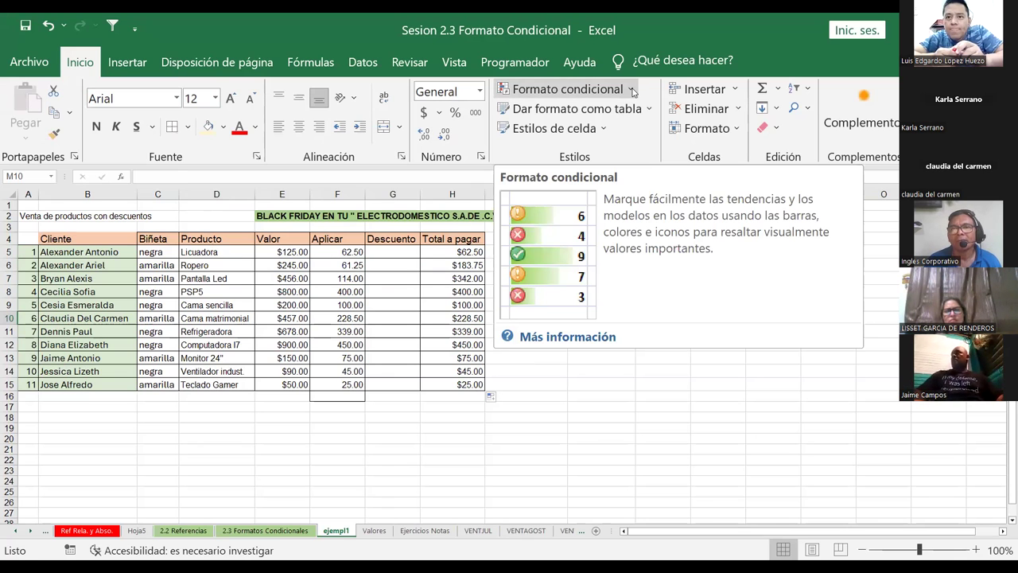
{"action": "left_click", "coordinate": [634, 93]}
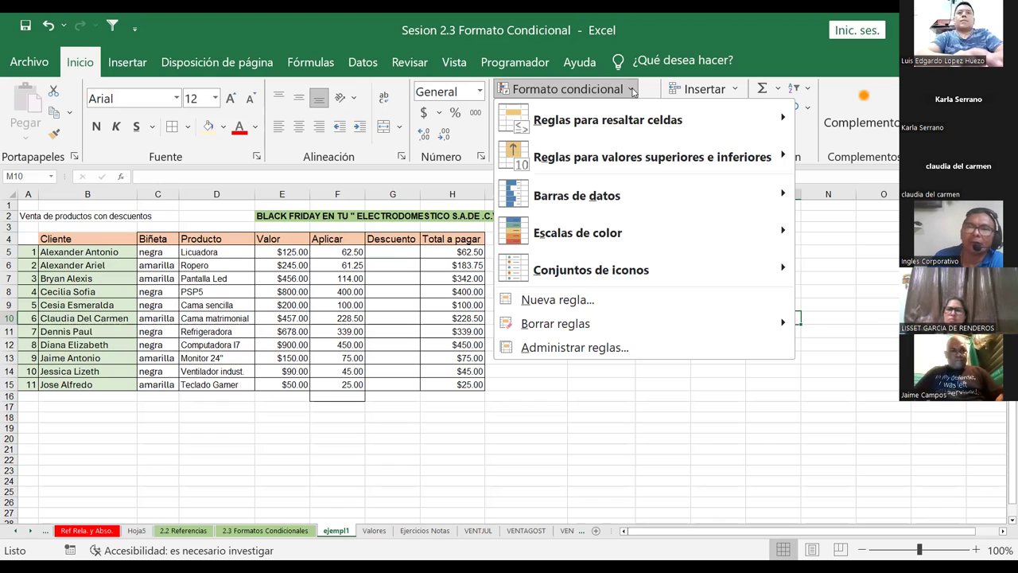
{"action": "mouse_move", "coordinate": [607, 119]}
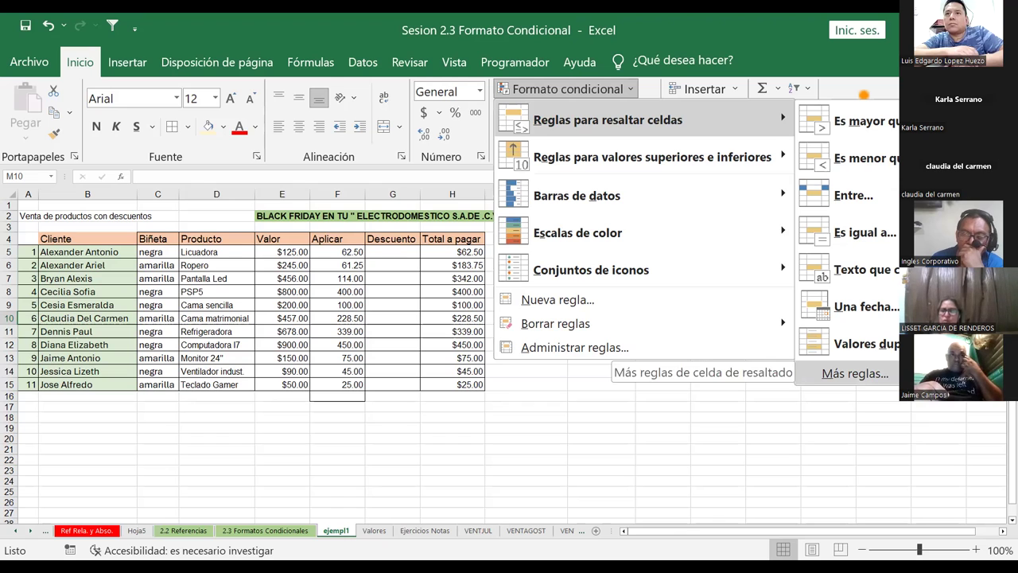
Open Más reglas and preview each rule type in the Nueva regla de formato dialog.
{"action": "left_click", "coordinate": [844, 379]}
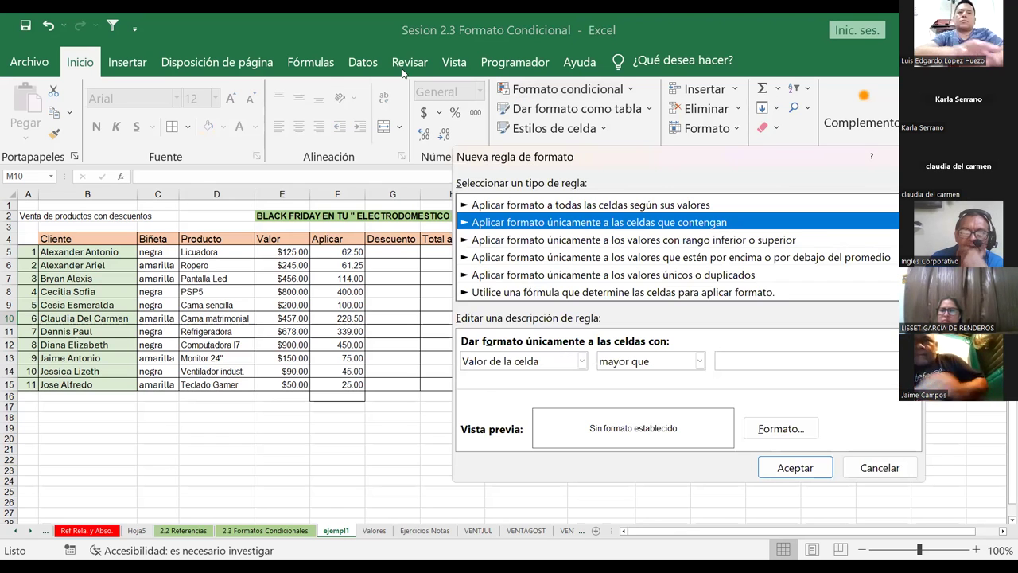
{"action": "left_click_drag", "start_coordinate": [571, 163], "coordinate": [350, 68]}
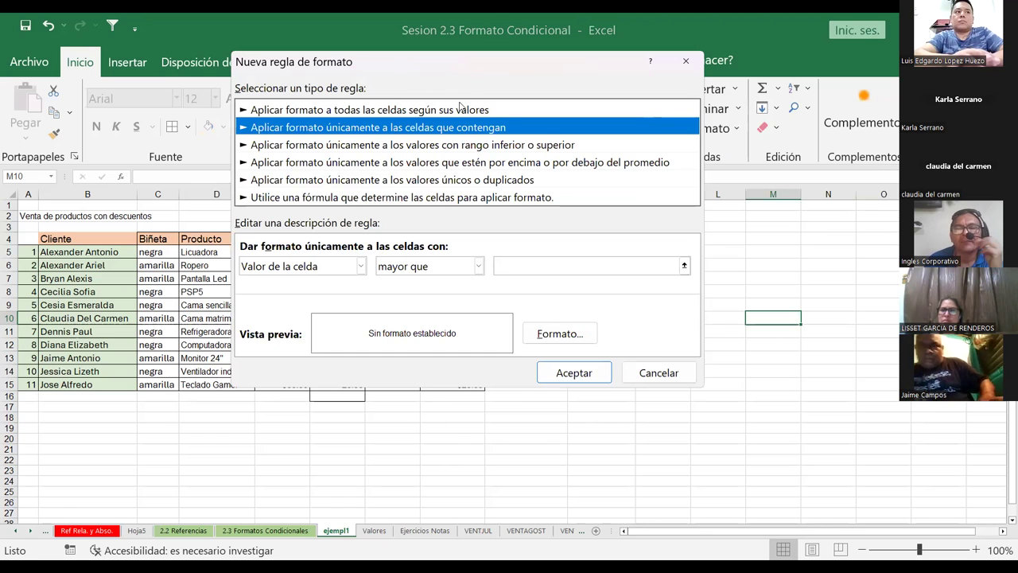
{"action": "left_click", "coordinate": [412, 114]}
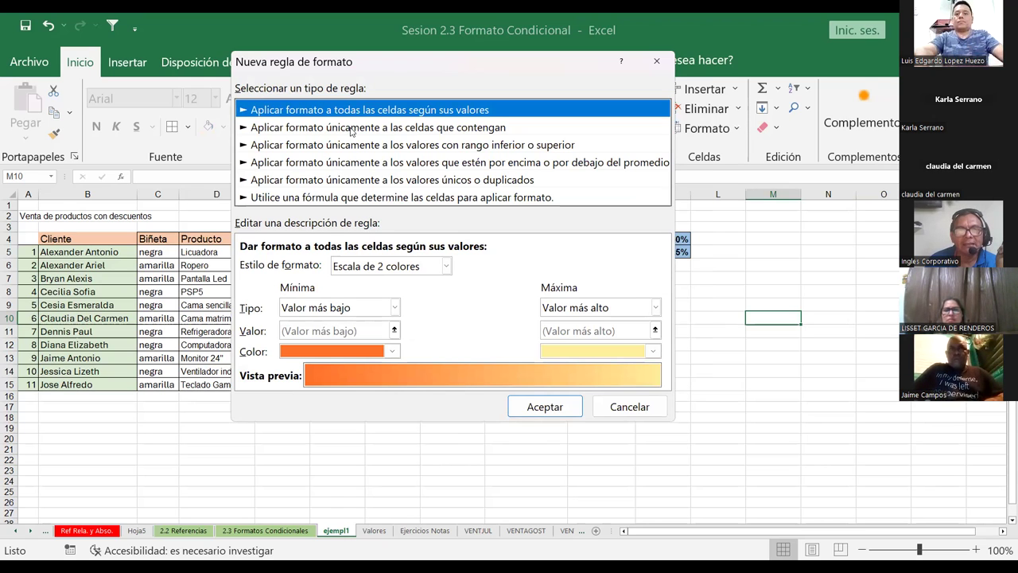
{"action": "left_click", "coordinate": [349, 131]}
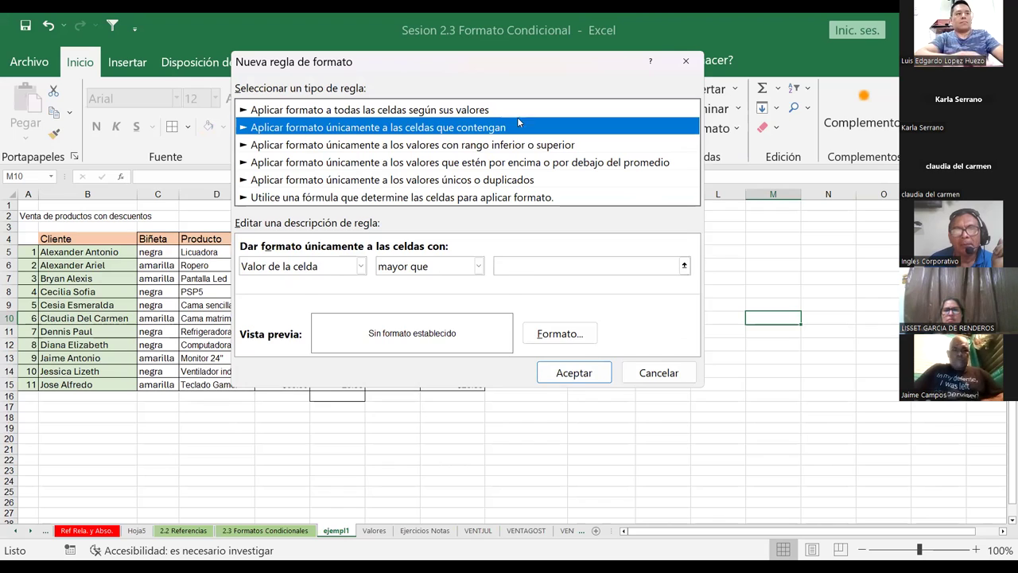
{"action": "left_click", "coordinate": [478, 145]}
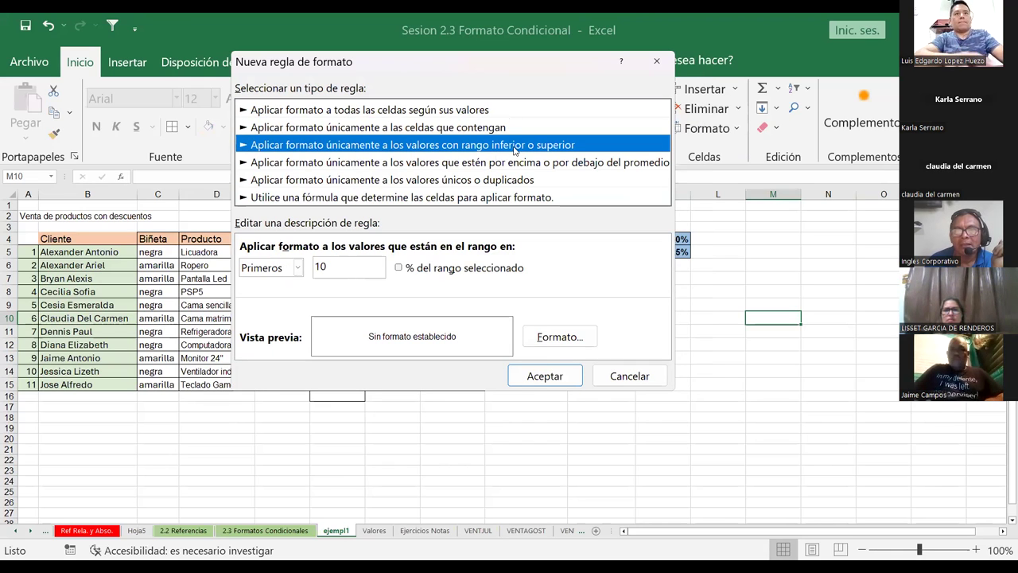
{"action": "left_click", "coordinate": [322, 163]}
{"action": "left_click", "coordinate": [335, 180]}
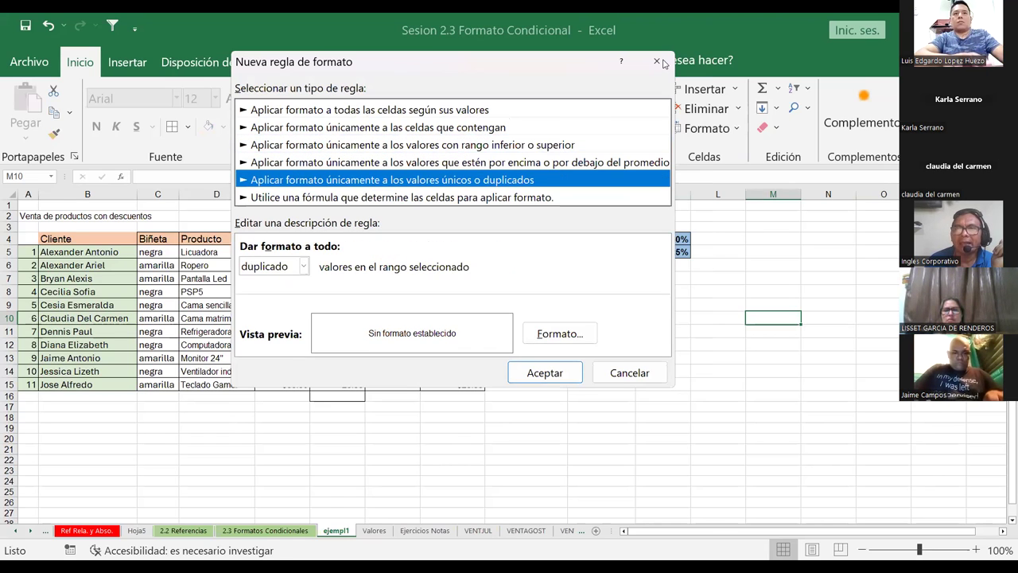
Select the formula-based rule type, collapsing and restoring the dialog once.
{"action": "key", "text": "Down"}
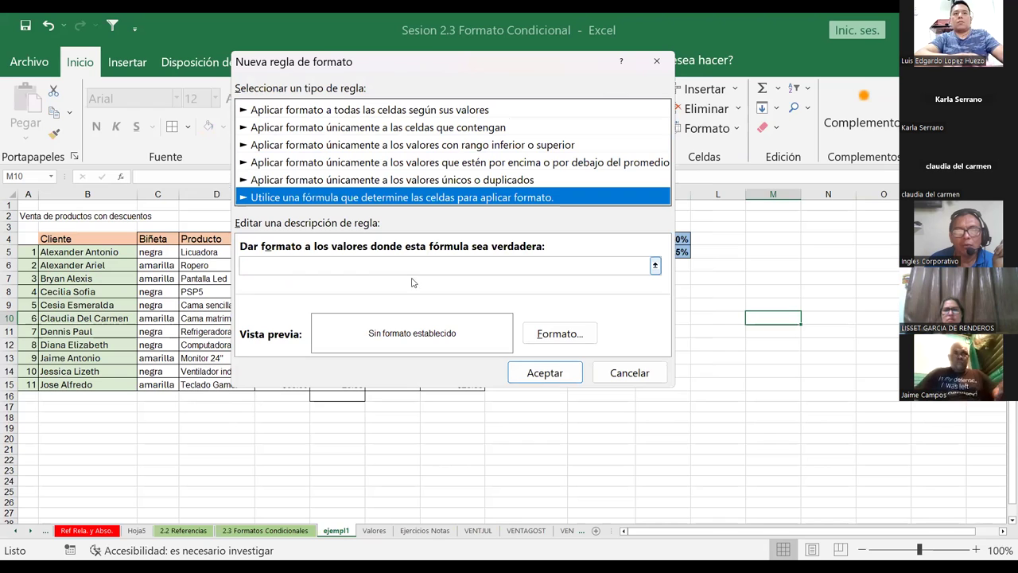
{"action": "left_click", "coordinate": [654, 267]}
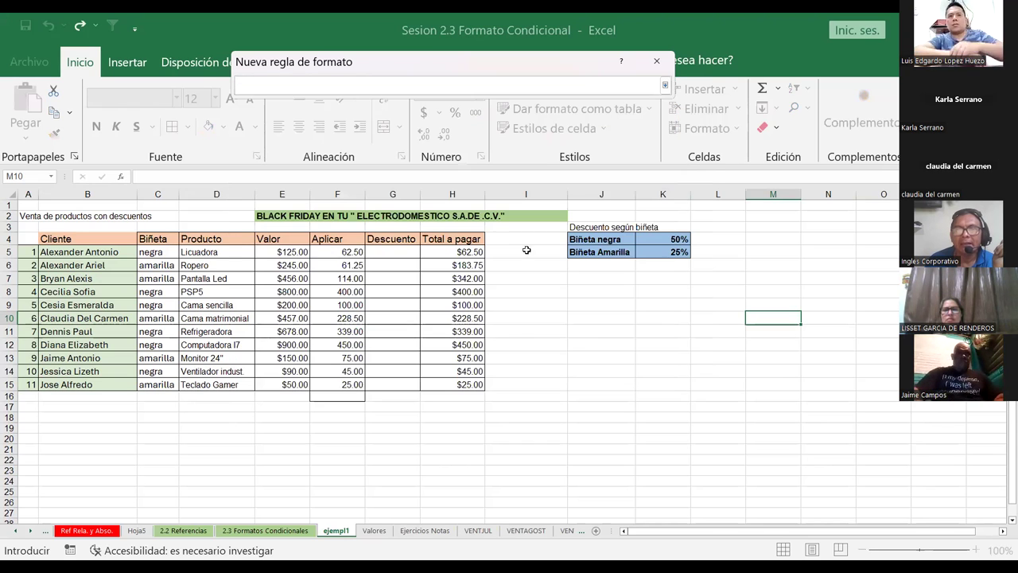
{"action": "left_click", "coordinate": [665, 87]}
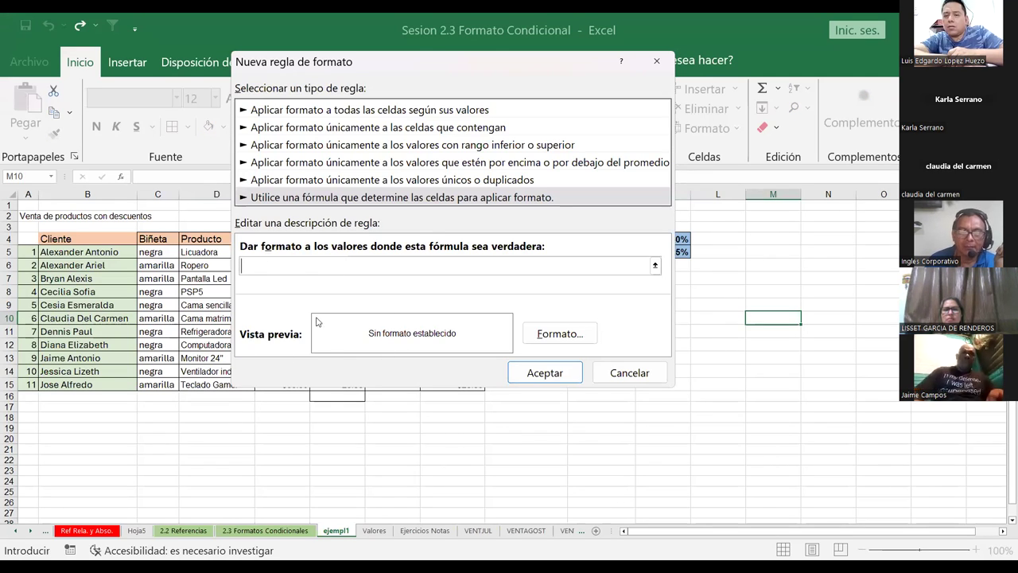
Choose an orange Color de trama in Formato de celdas, confirm, then discard the new rule.
{"action": "left_click", "coordinate": [560, 338]}
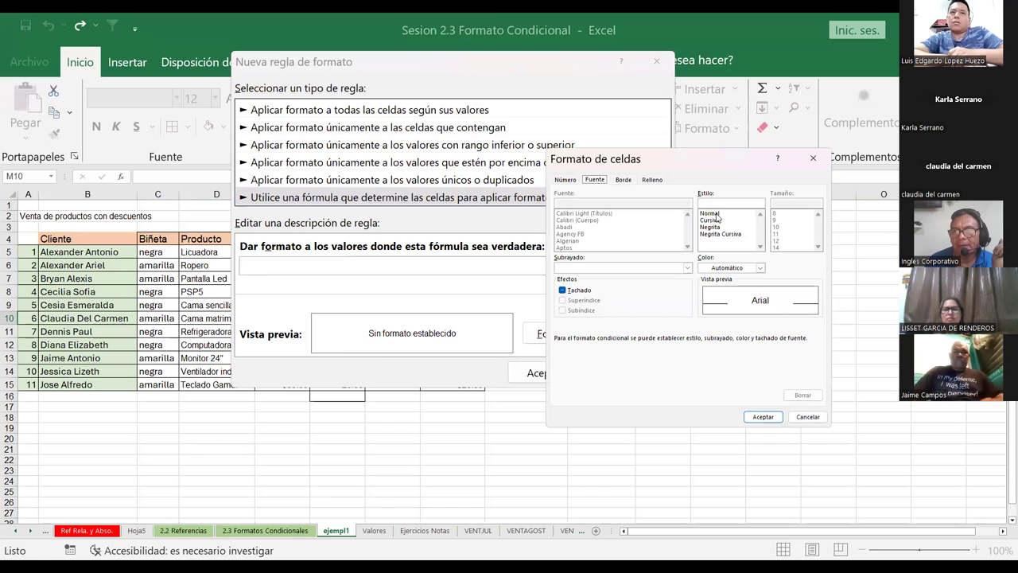
{"action": "left_click", "coordinate": [716, 214]}
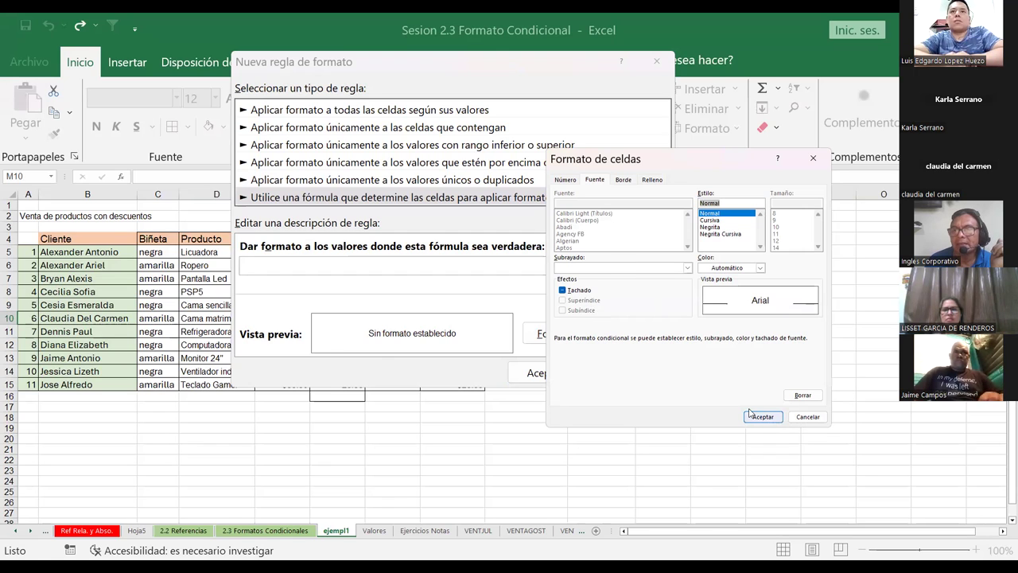
{"action": "left_click", "coordinate": [623, 180]}
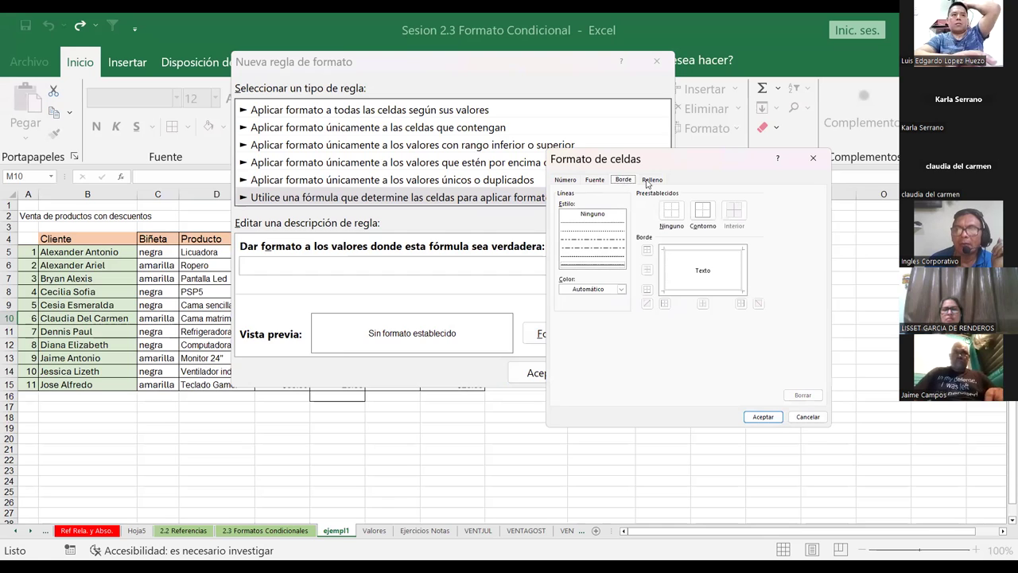
{"action": "left_click", "coordinate": [646, 182]}
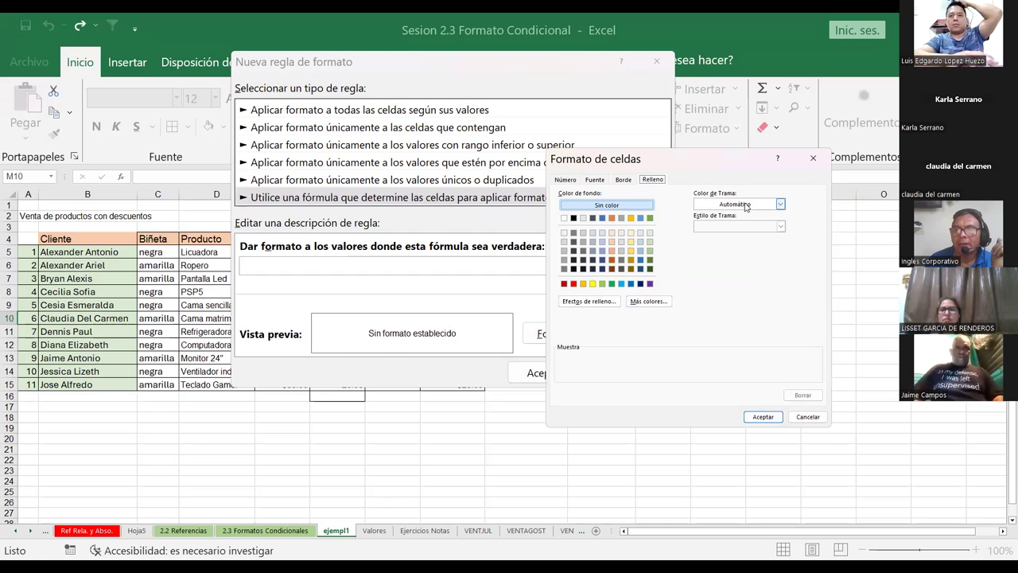
{"action": "left_click", "coordinate": [781, 204]}
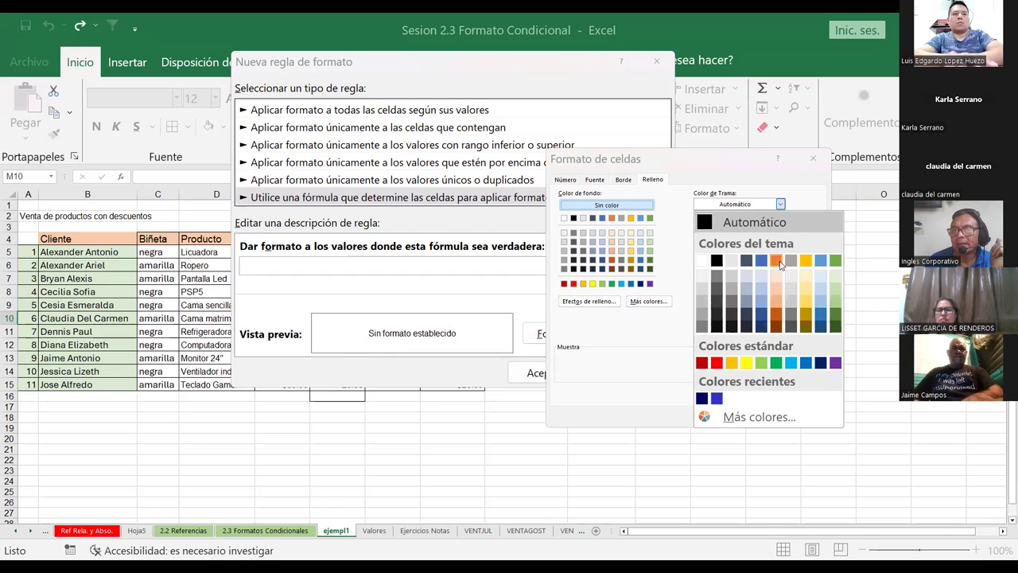
{"action": "left_click", "coordinate": [745, 362]}
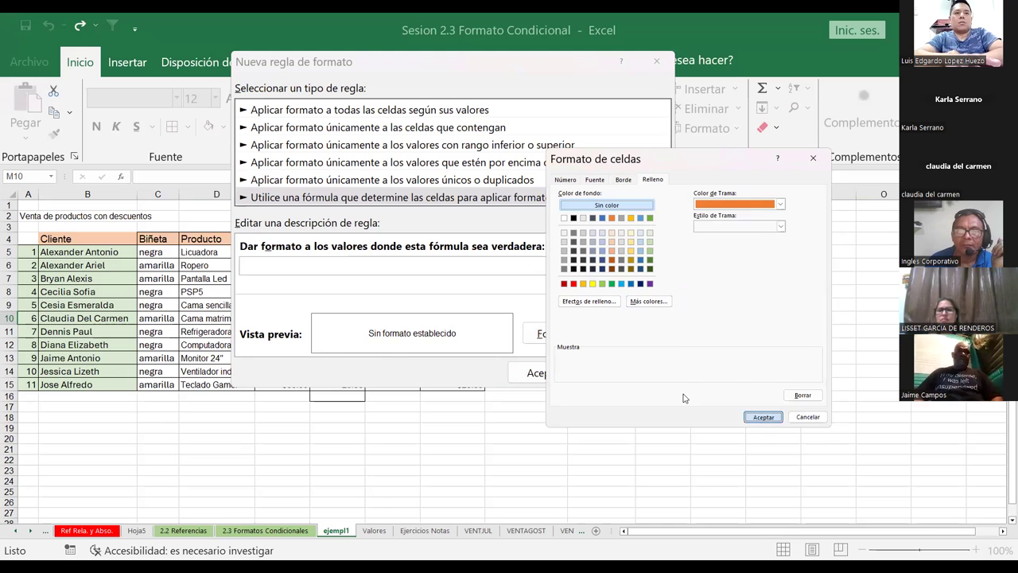
{"action": "key", "text": "Return"}
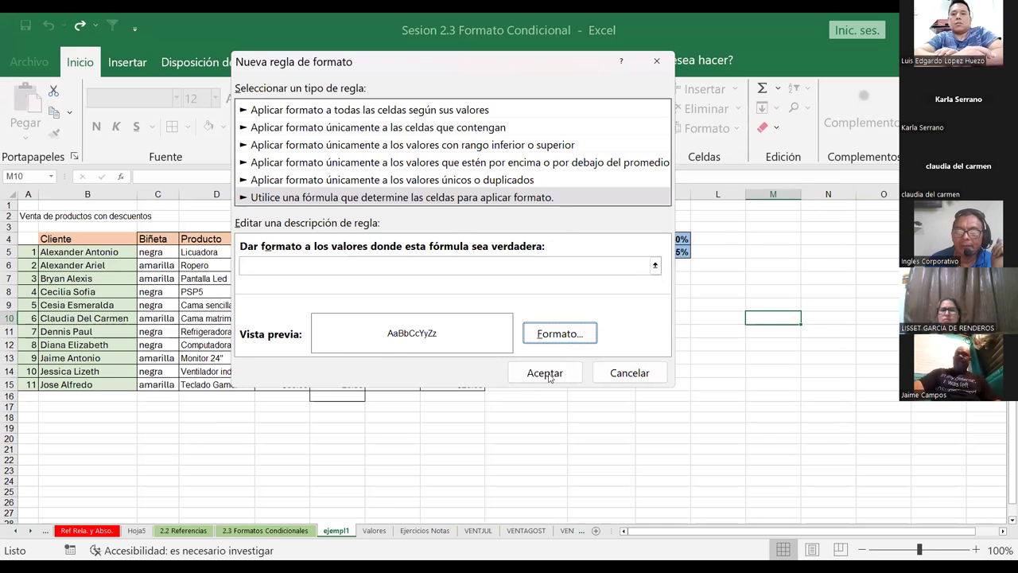
{"action": "key", "text": "Escape"}
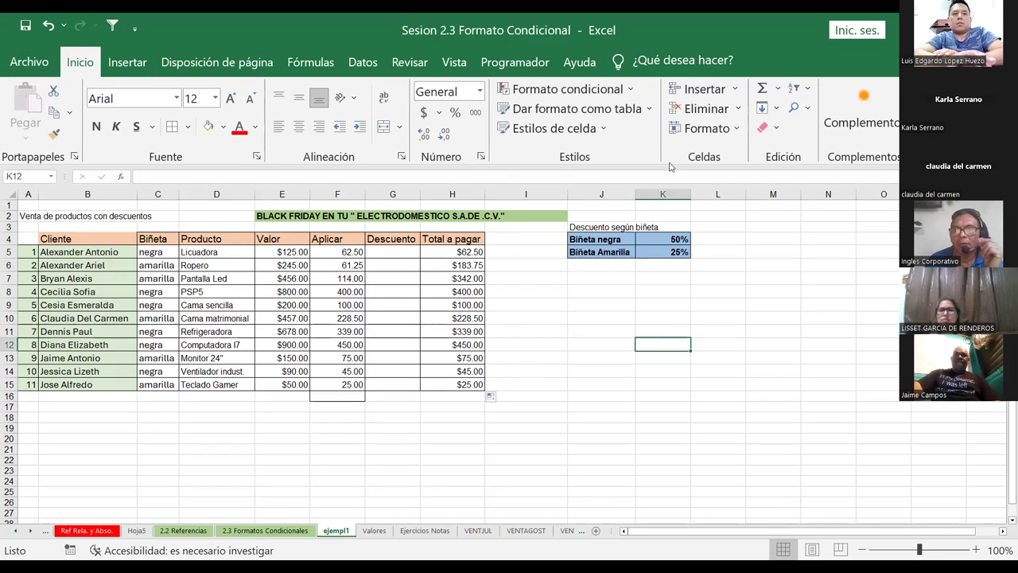
Show the Barras de datos Relleno degradado and Relleno sólido styles under Formato condicional.
{"action": "left_click", "coordinate": [632, 90]}
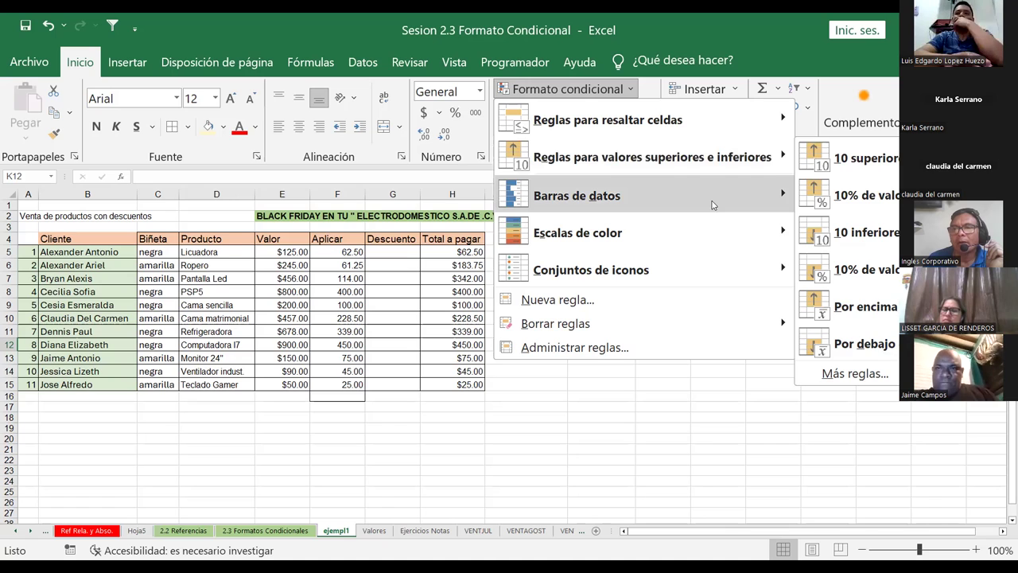
{"action": "mouse_move", "coordinate": [577, 195]}
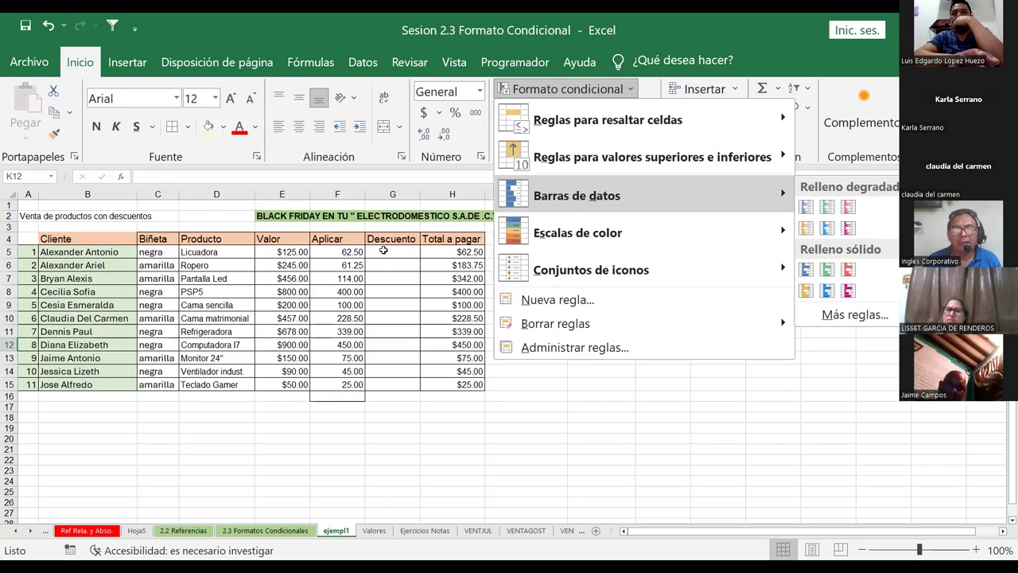
Close the menu, inspect the F15 Aplicar formula, and reopen Formato condicional.
{"action": "left_click", "coordinate": [384, 251]}
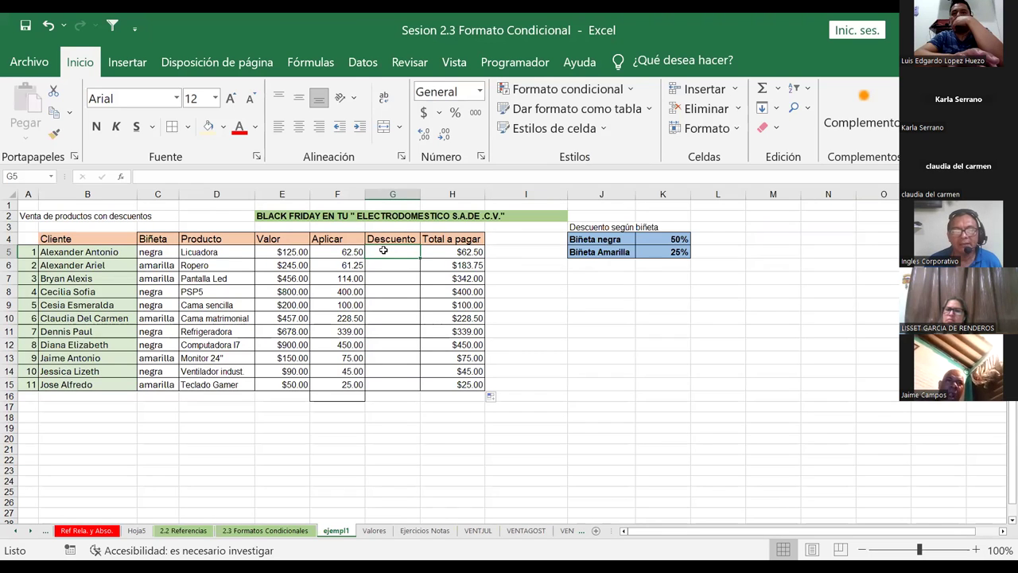
{"action": "left_click", "coordinate": [338, 387]}
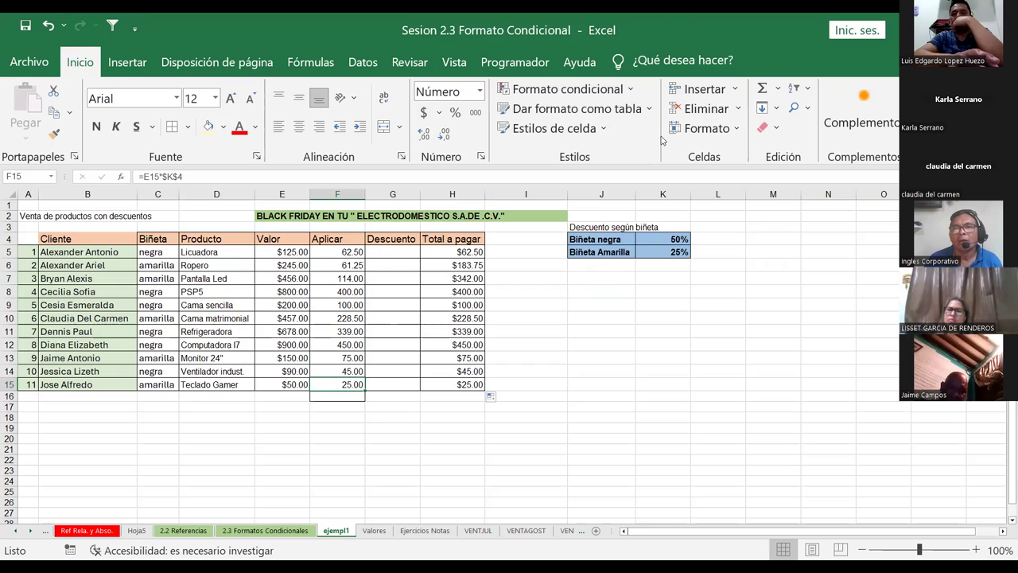
{"action": "left_click", "coordinate": [634, 89]}
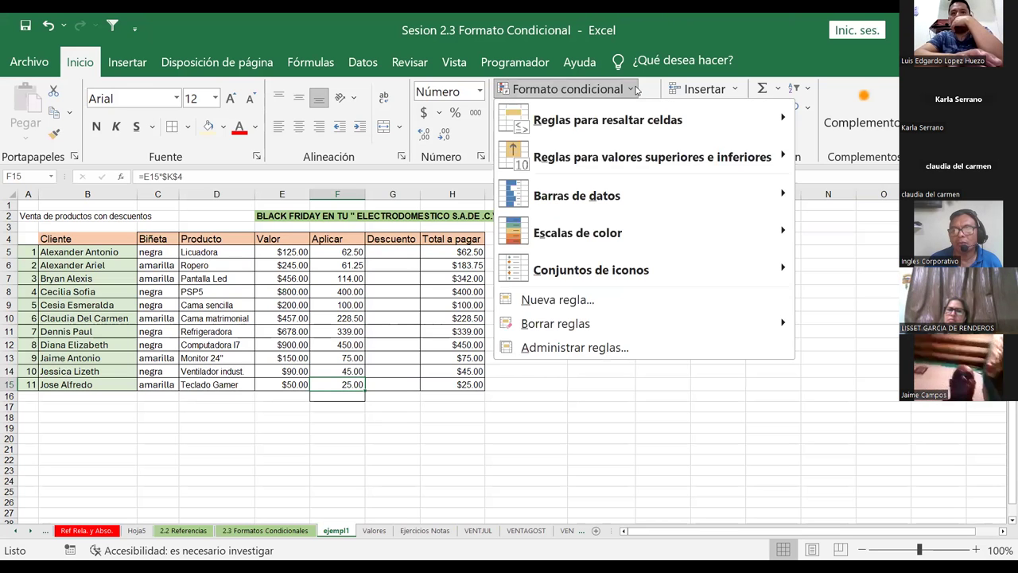
{"action": "mouse_move", "coordinate": [577, 233]}
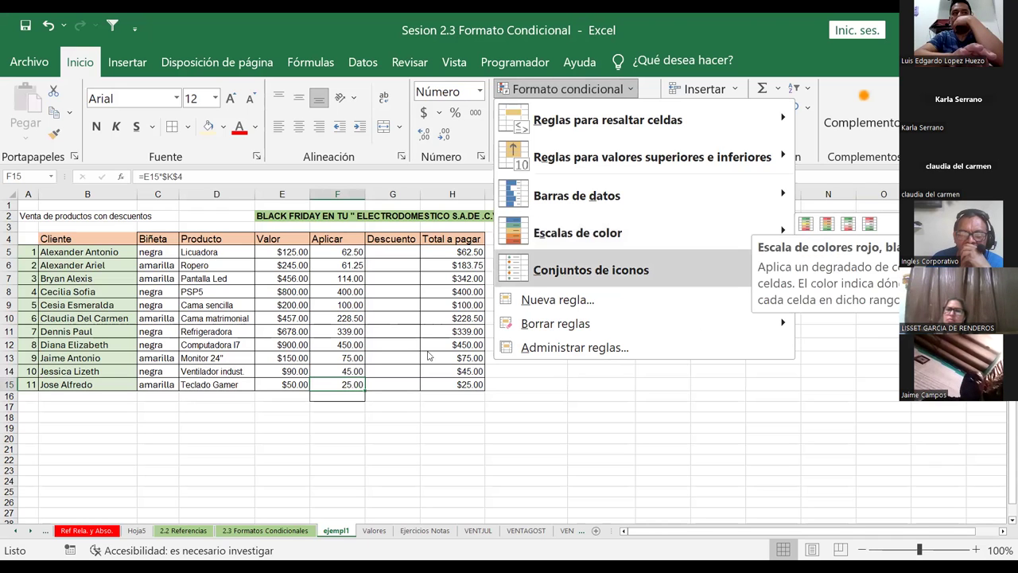
Select Aplicar values F5:F15 and apply a 4 clasificaciones bar icon set.
{"action": "left_click", "coordinate": [388, 332]}
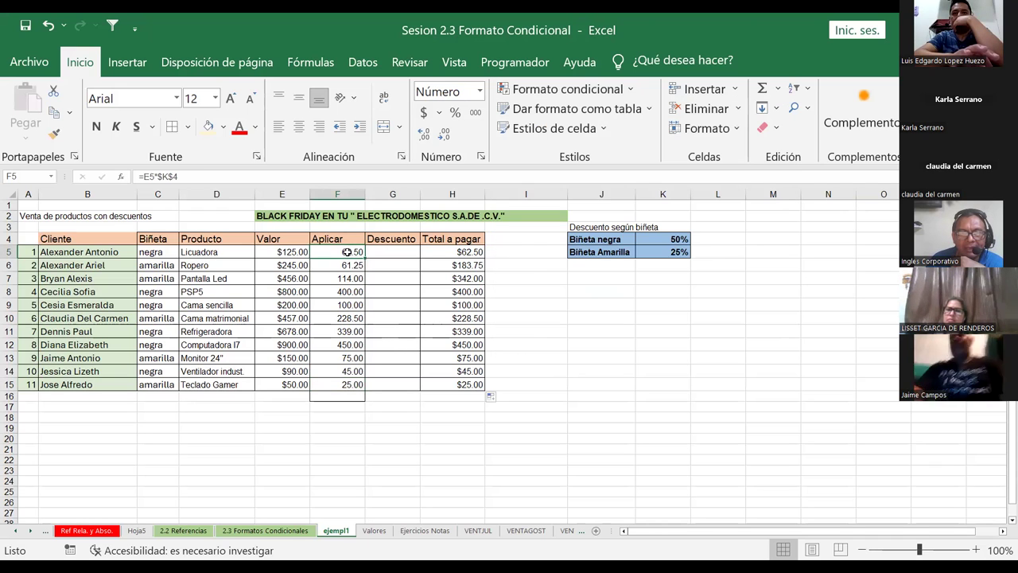
{"action": "left_click_drag", "start_coordinate": [343, 251], "coordinate": [347, 384]}
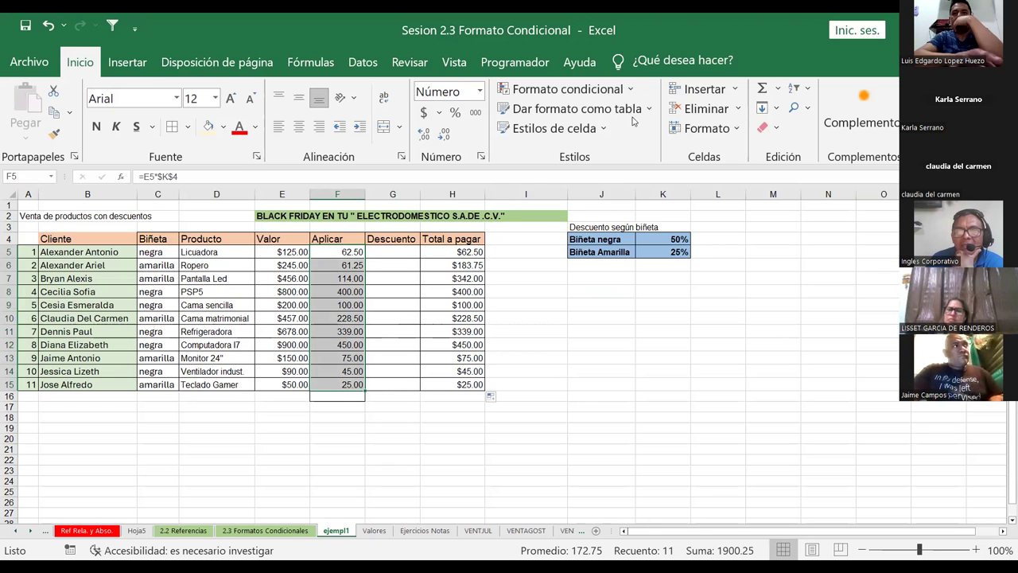
{"action": "left_click", "coordinate": [632, 90]}
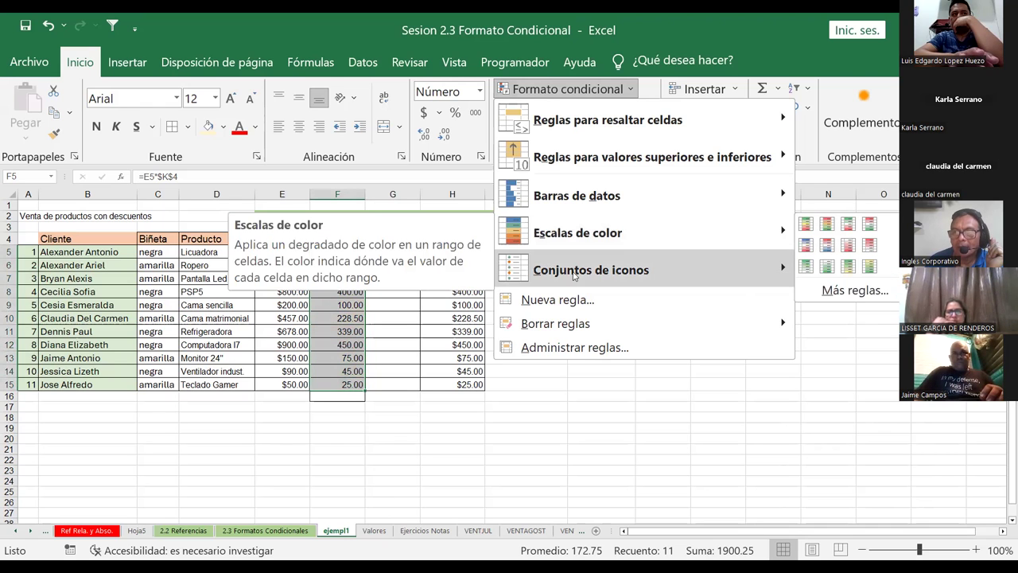
{"action": "mouse_move", "coordinate": [592, 269]}
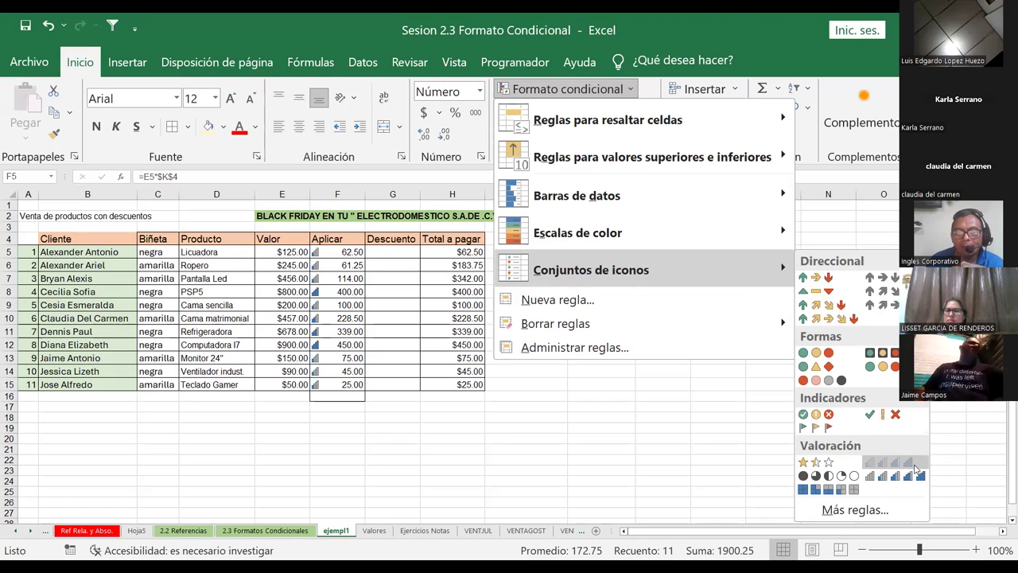
Check the F12, F15 and F8 formulas, then undo the bar icon set.
{"action": "left_click", "coordinate": [336, 349]}
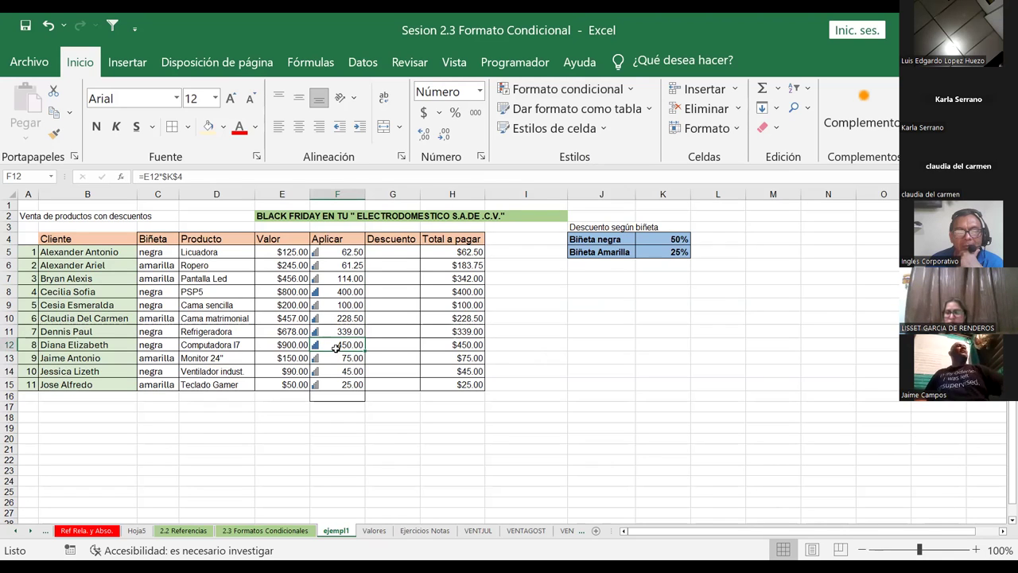
{"action": "left_click", "coordinate": [339, 384]}
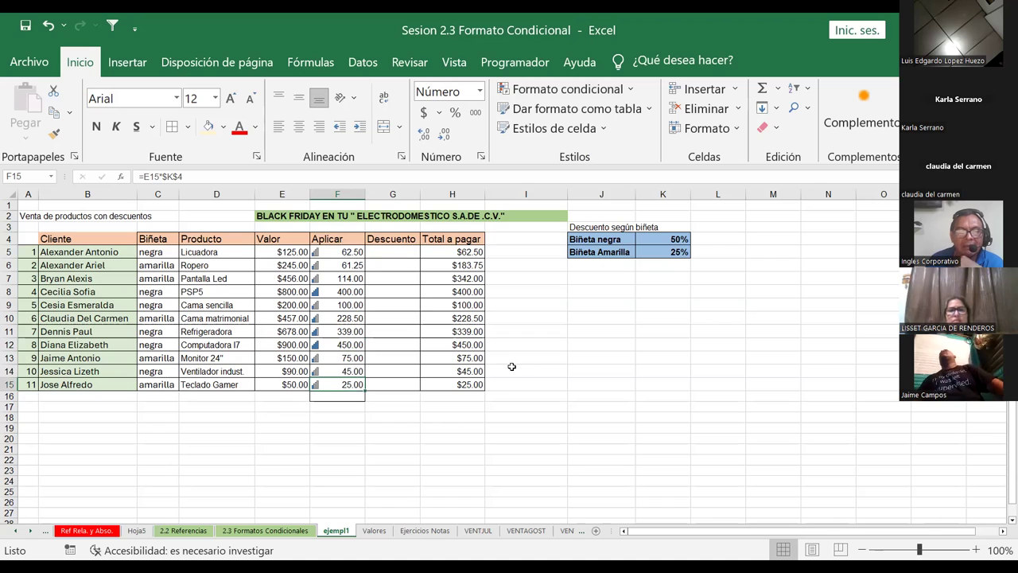
{"action": "left_click", "coordinate": [339, 292]}
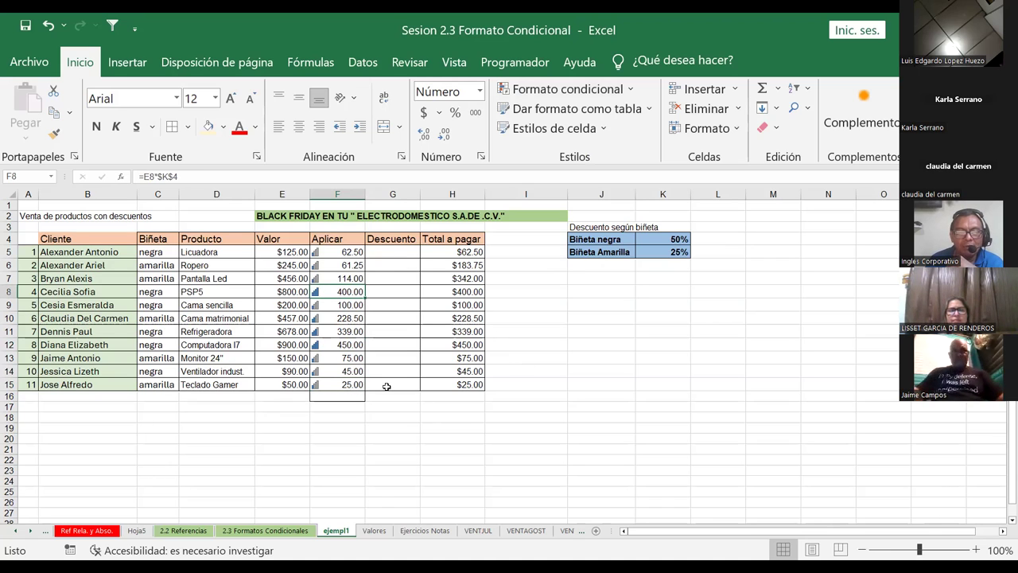
{"action": "left_click", "coordinate": [341, 385]}
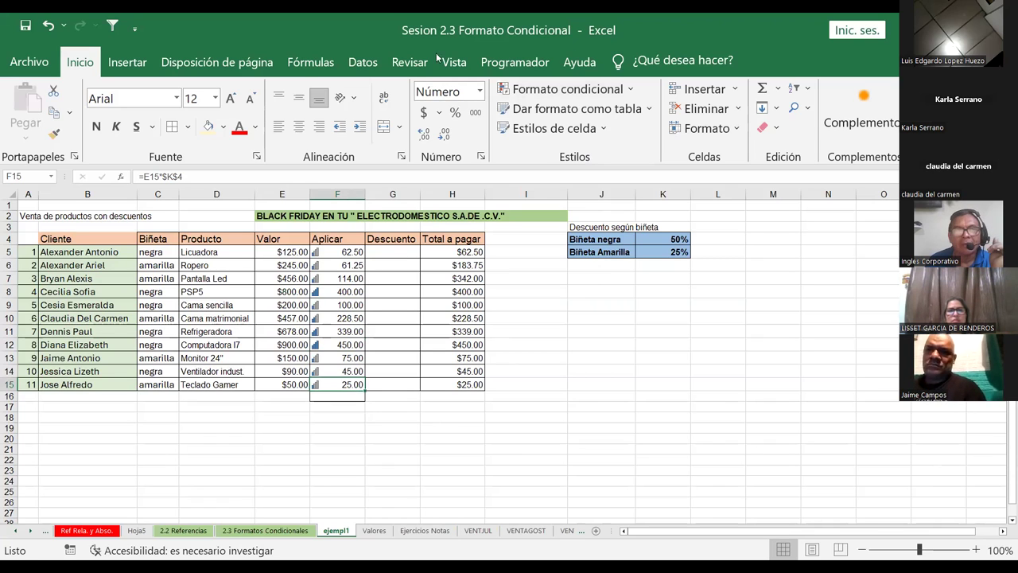
{"action": "left_click", "coordinate": [48, 26]}
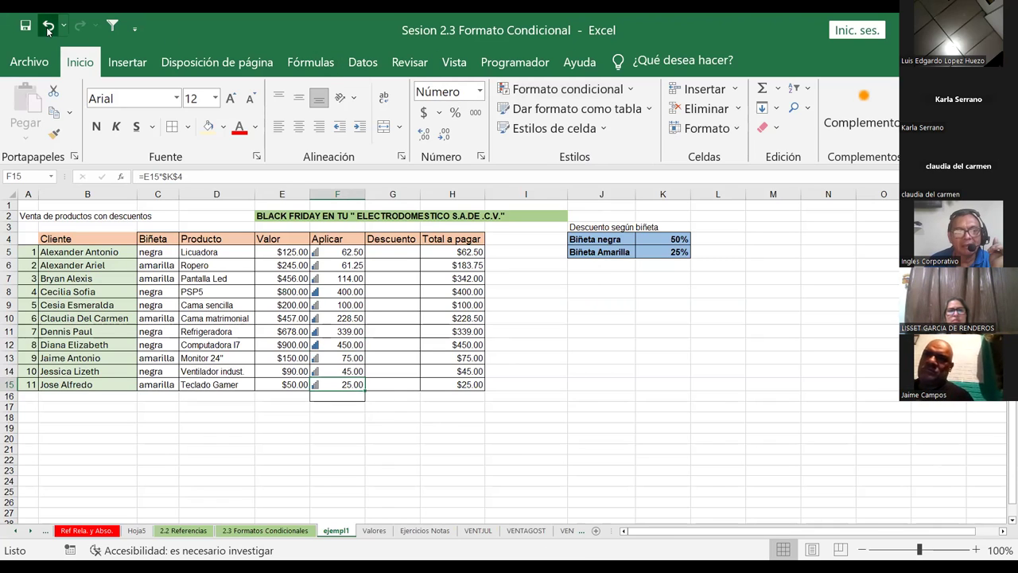
Select Valor cells E5:E15 and list Formato condicional's highlight-cell rules for them.
{"action": "left_click", "coordinate": [582, 304]}
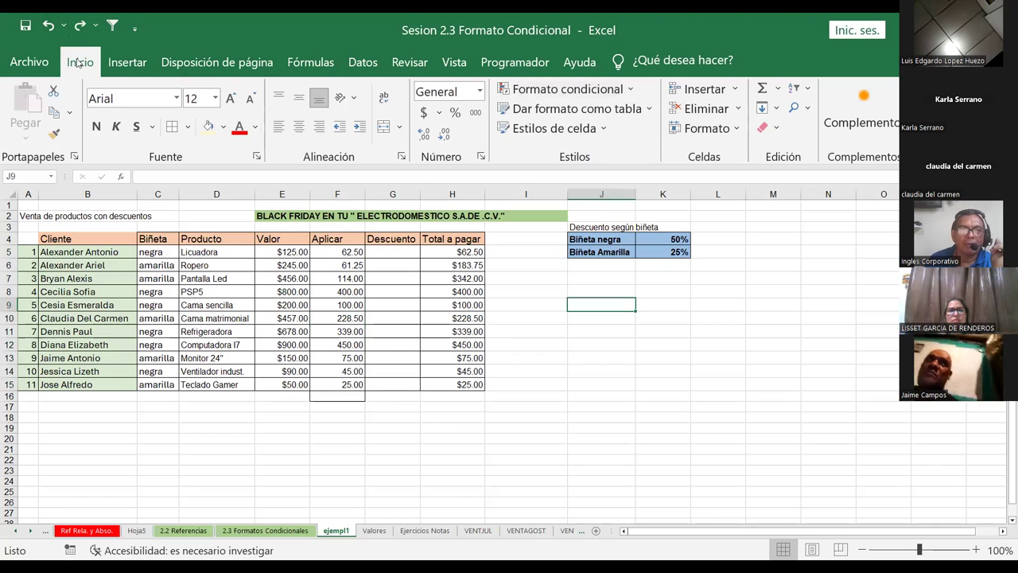
{"action": "left_click", "coordinate": [633, 95]}
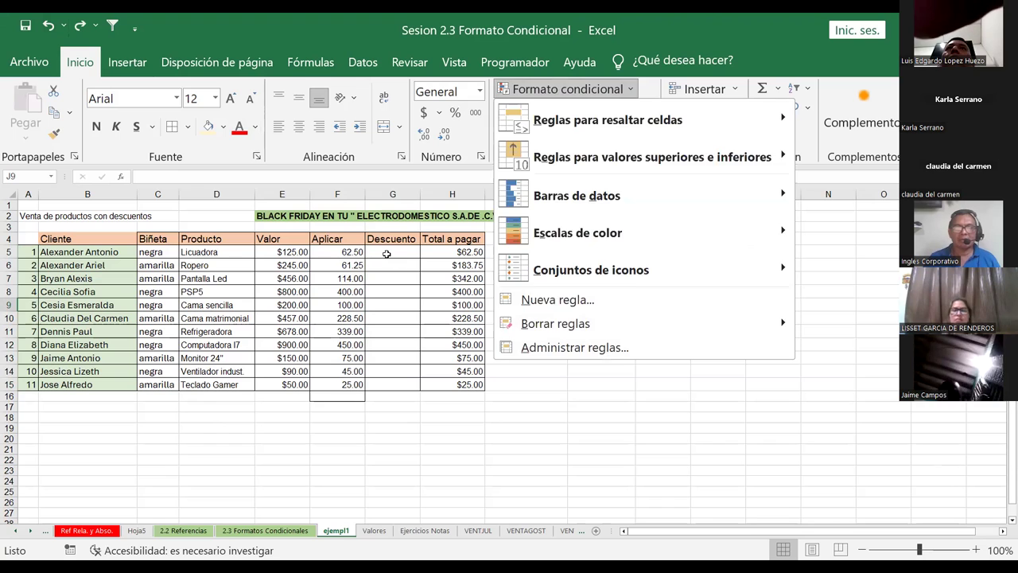
{"action": "left_click", "coordinate": [391, 193]}
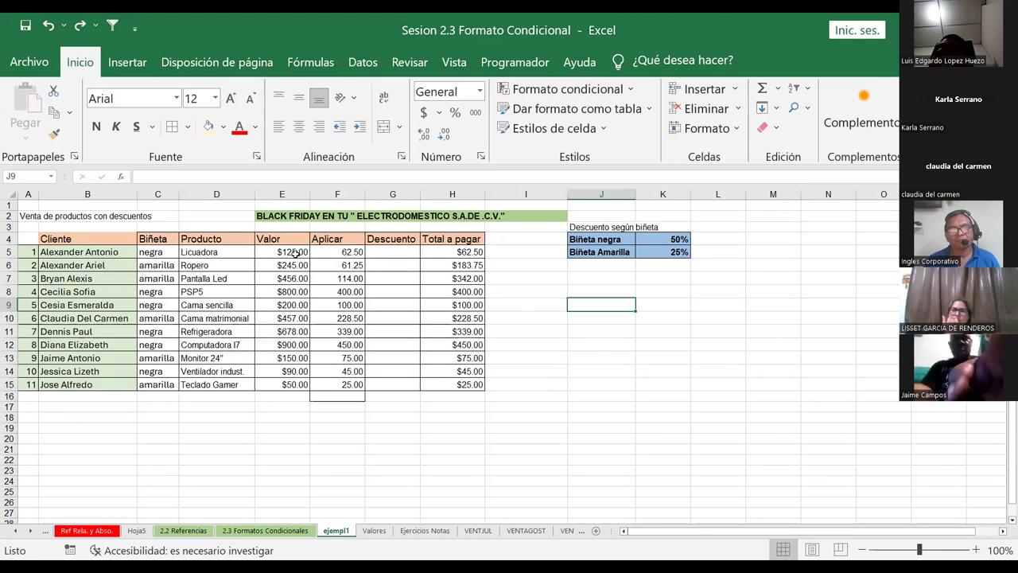
{"action": "left_click_drag", "start_coordinate": [275, 251], "coordinate": [278, 384]}
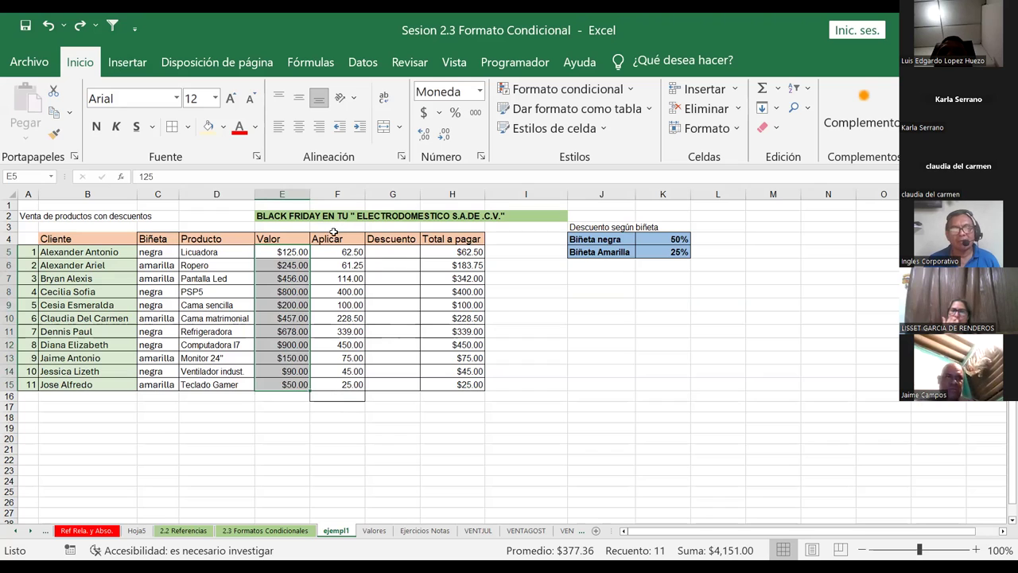
{"action": "mouse_move", "coordinate": [280, 318]}
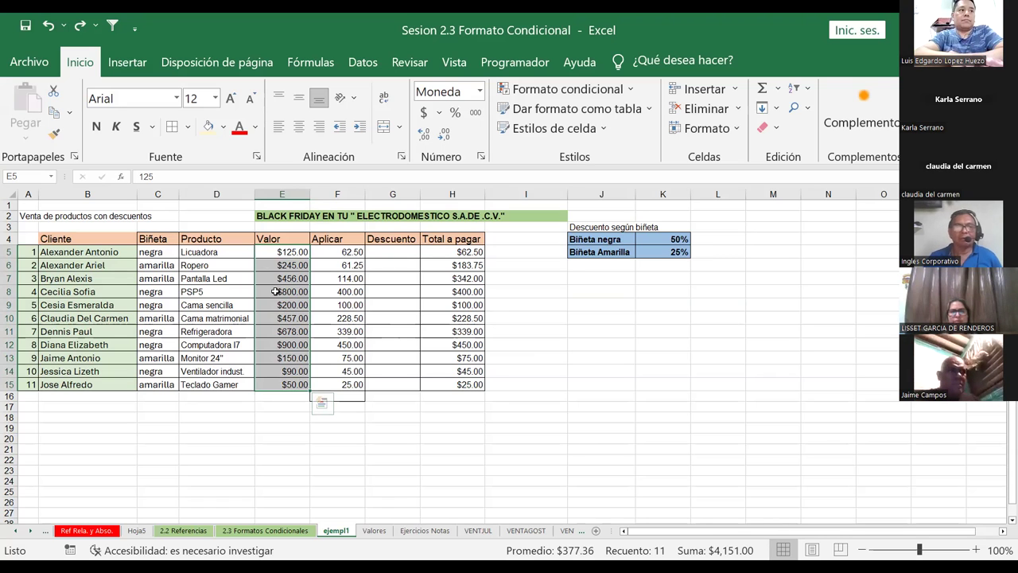
{"action": "key", "text": "Escape"}
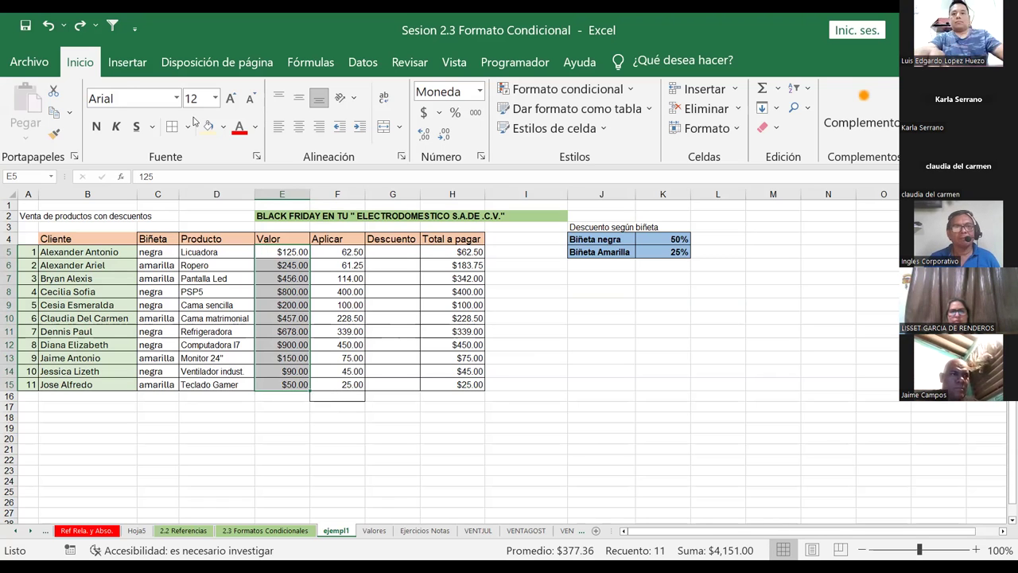
{"action": "left_click", "coordinate": [634, 90]}
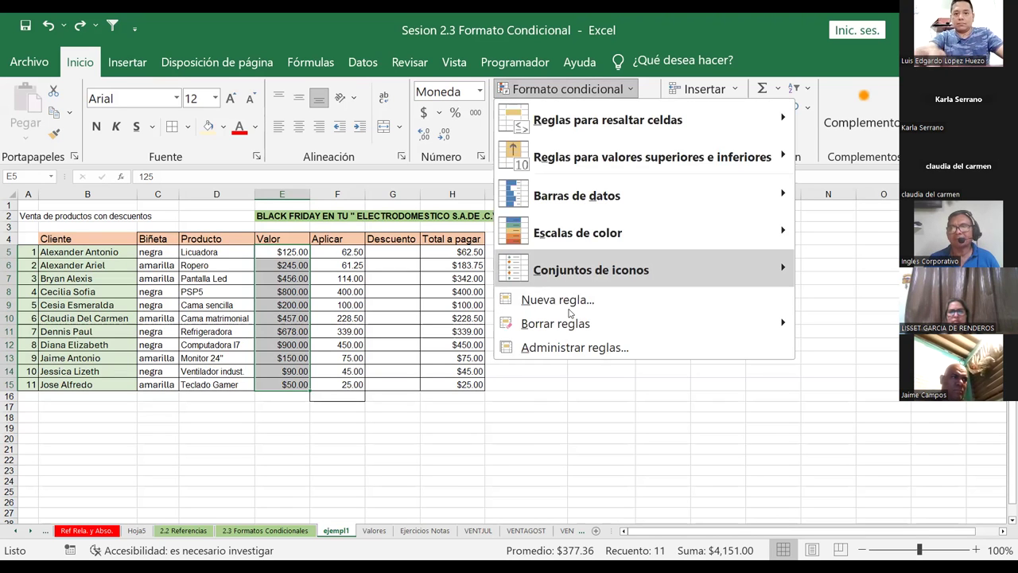
{"action": "mouse_move", "coordinate": [608, 119]}
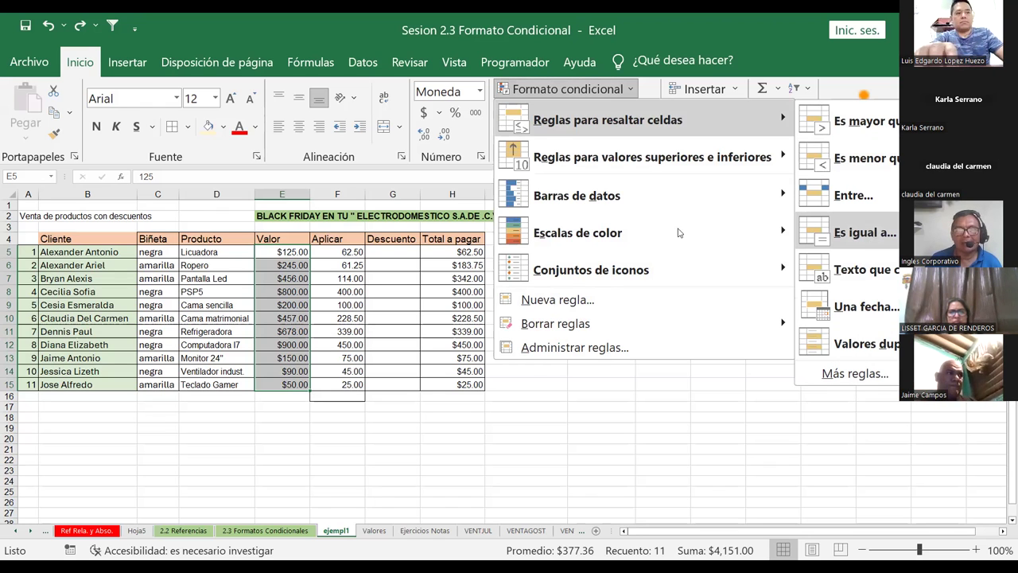
Start an Es igual a rule and set its comparison value to =$E$5:$E$15.
{"action": "key", "text": "Return"}
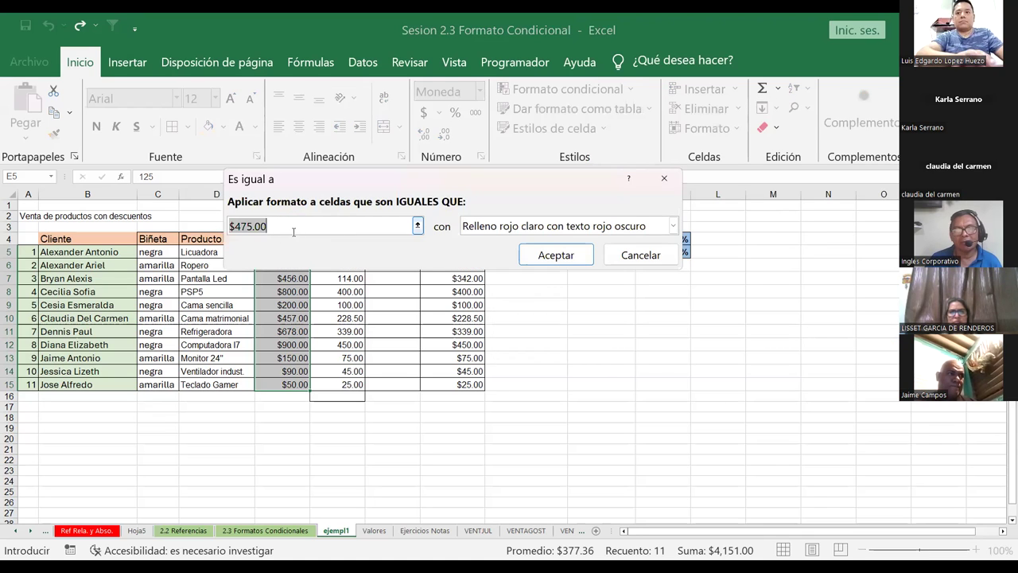
{"action": "left_click", "coordinate": [417, 226]}
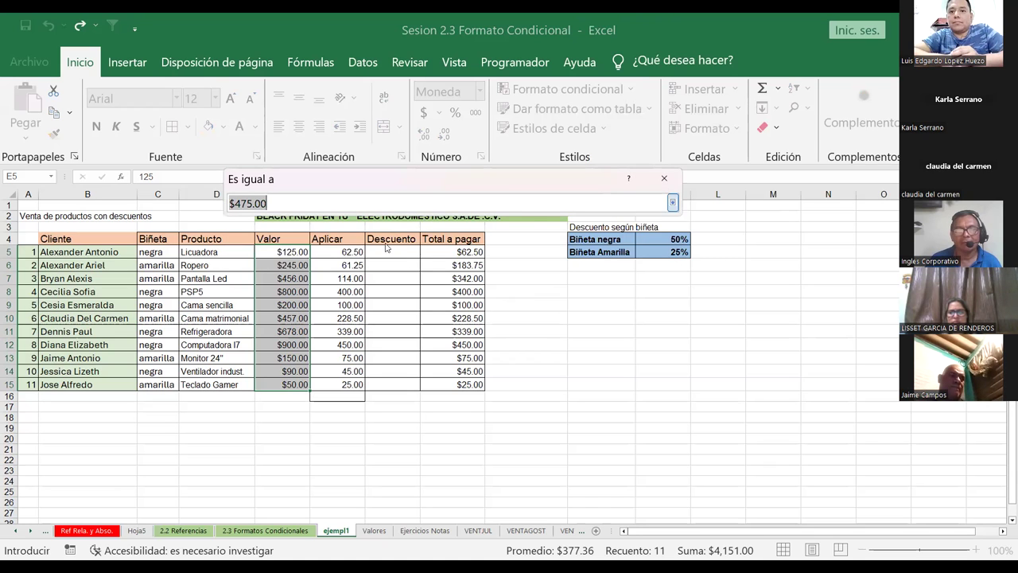
{"action": "key", "text": "Return"}
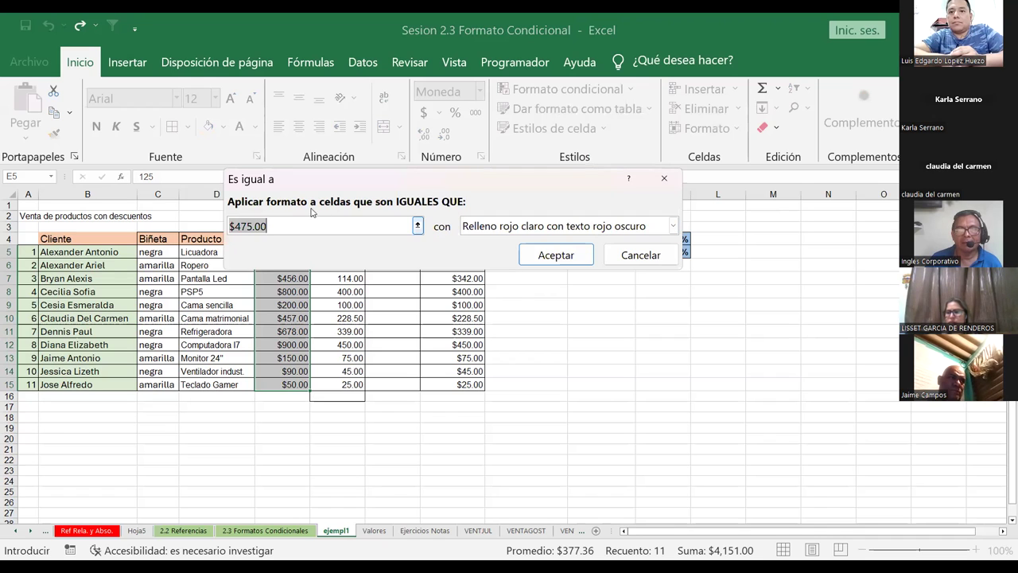
{"action": "left_click", "coordinate": [417, 227]}
{"action": "left_click_drag", "start_coordinate": [288, 252], "coordinate": [270, 386]}
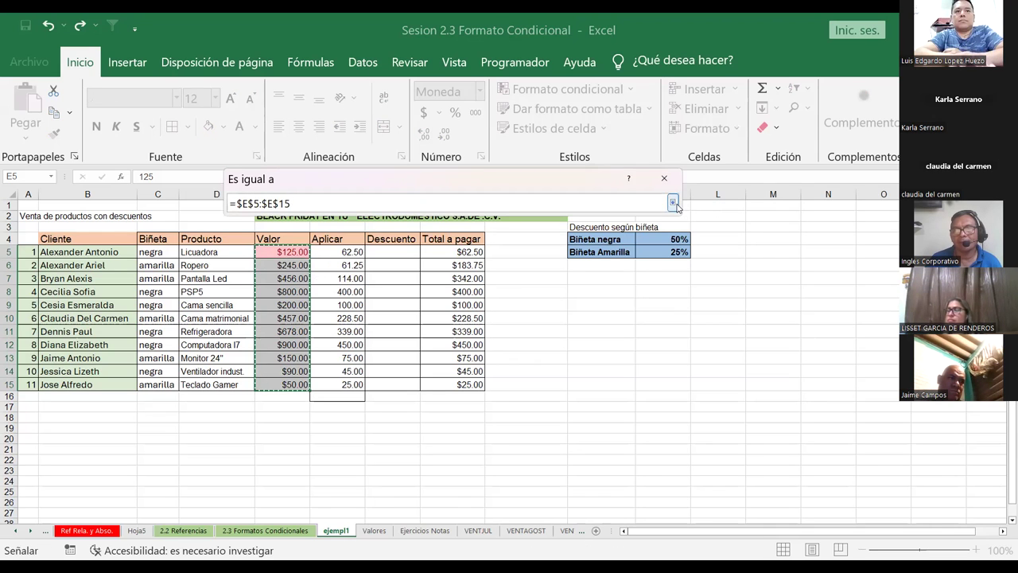
{"action": "left_click", "coordinate": [674, 205]}
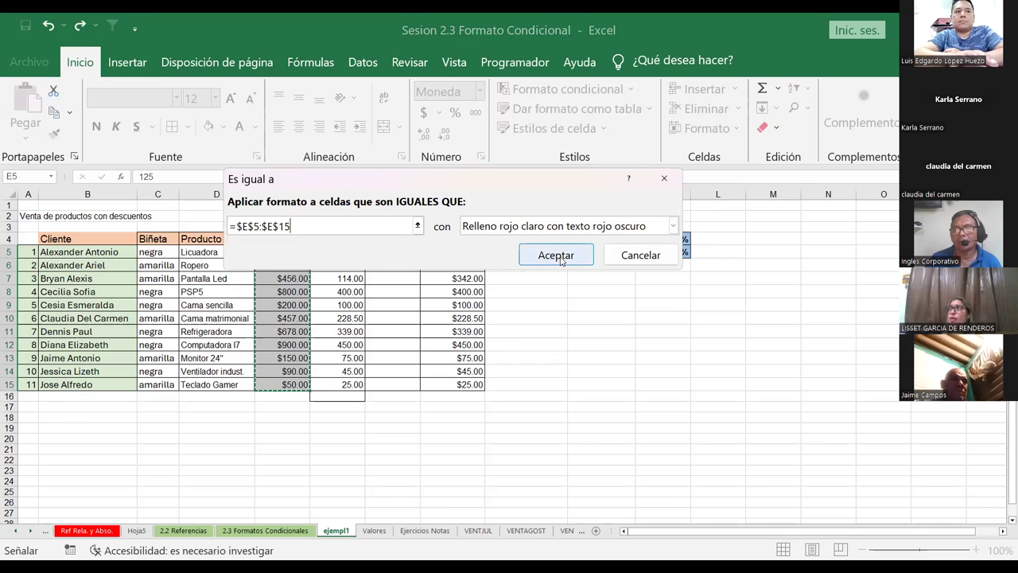
Try the Texto rojo and light red fill formats, dismissing both invalid-reference errors.
{"action": "left_click", "coordinate": [675, 228]}
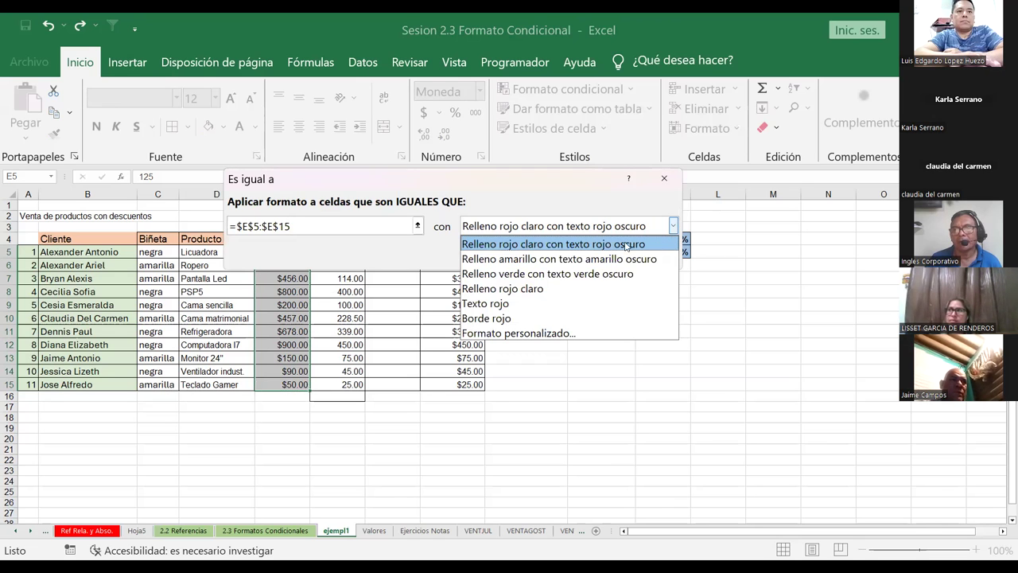
{"action": "left_click", "coordinate": [490, 307]}
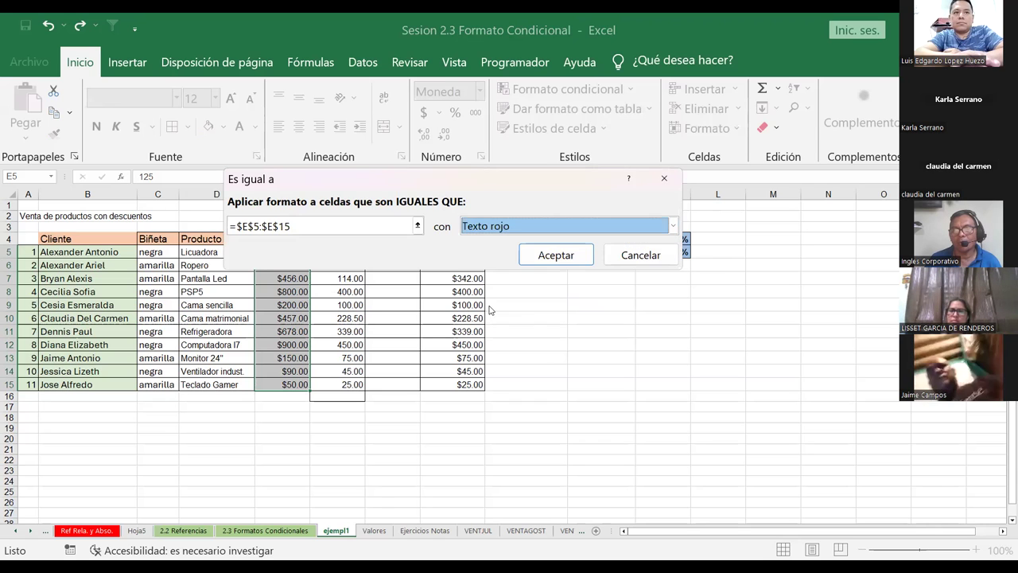
{"action": "left_click", "coordinate": [553, 256]}
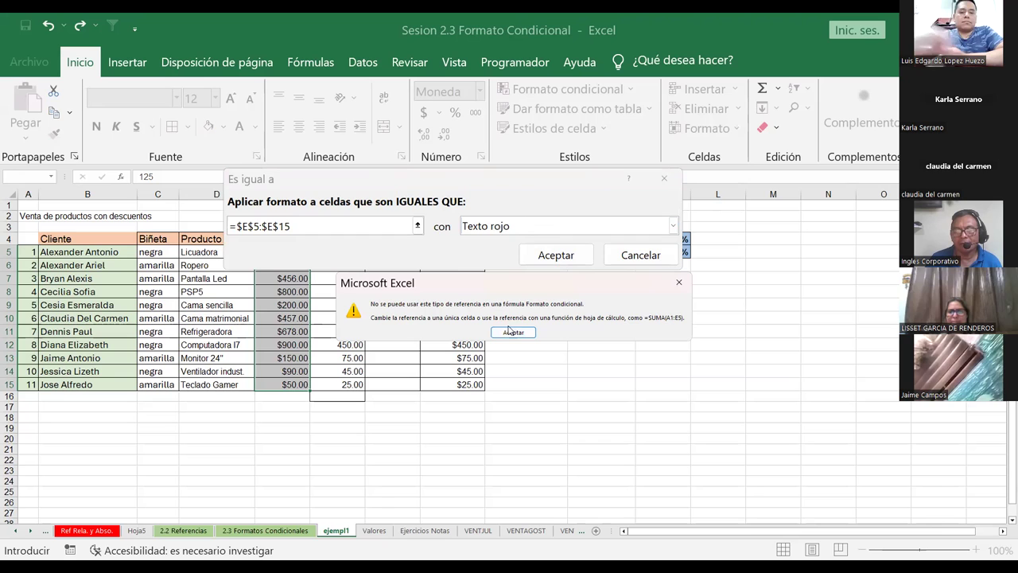
{"action": "left_click", "coordinate": [513, 333]}
{"action": "left_click", "coordinate": [569, 226]}
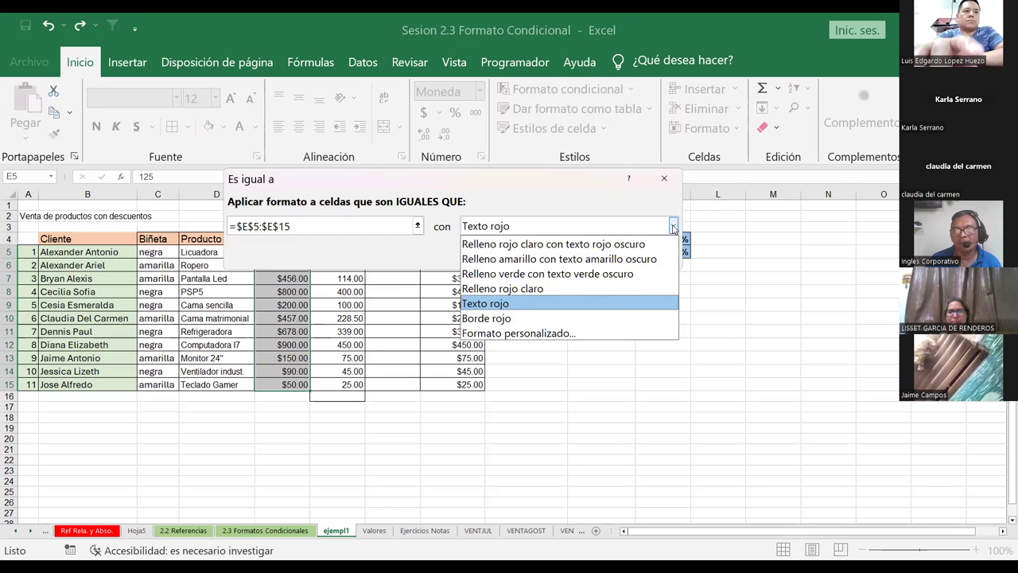
{"action": "left_click", "coordinate": [537, 244]}
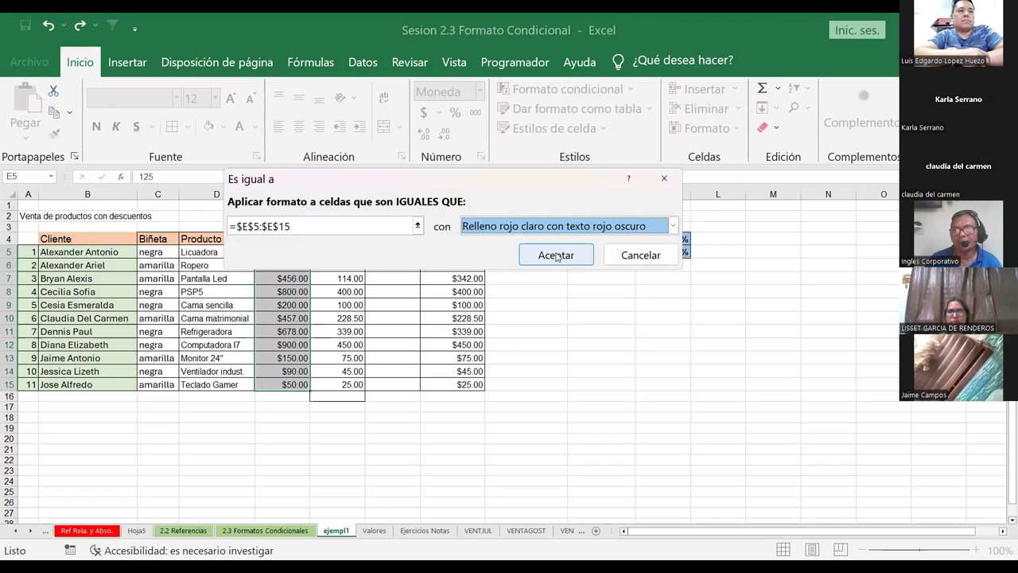
{"action": "left_click", "coordinate": [556, 256]}
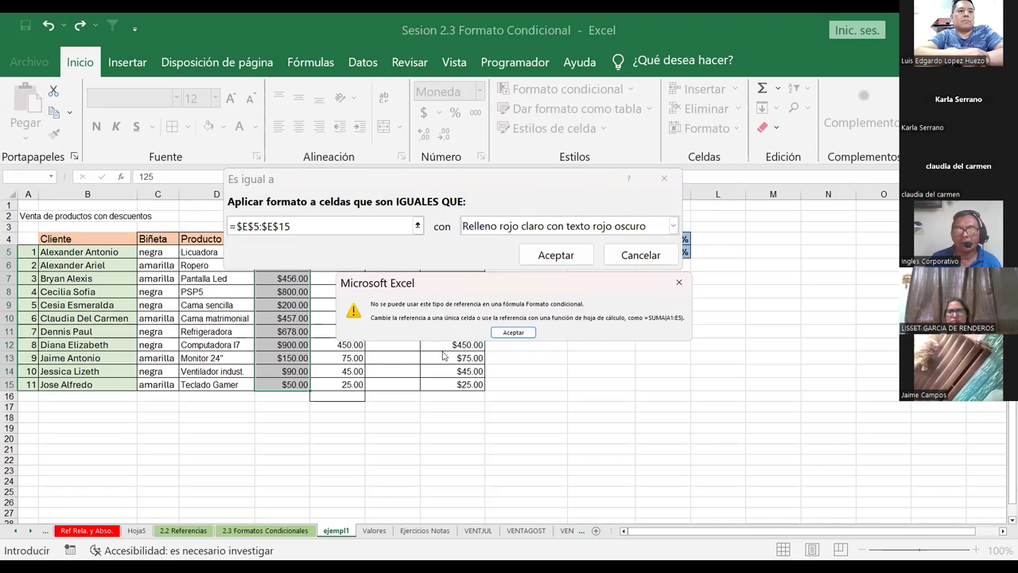
{"action": "left_click", "coordinate": [516, 333]}
Select the Valor amounts in column E and start a greater-than rule, trying several thresholds.
{"action": "left_click", "coordinate": [641, 255]}
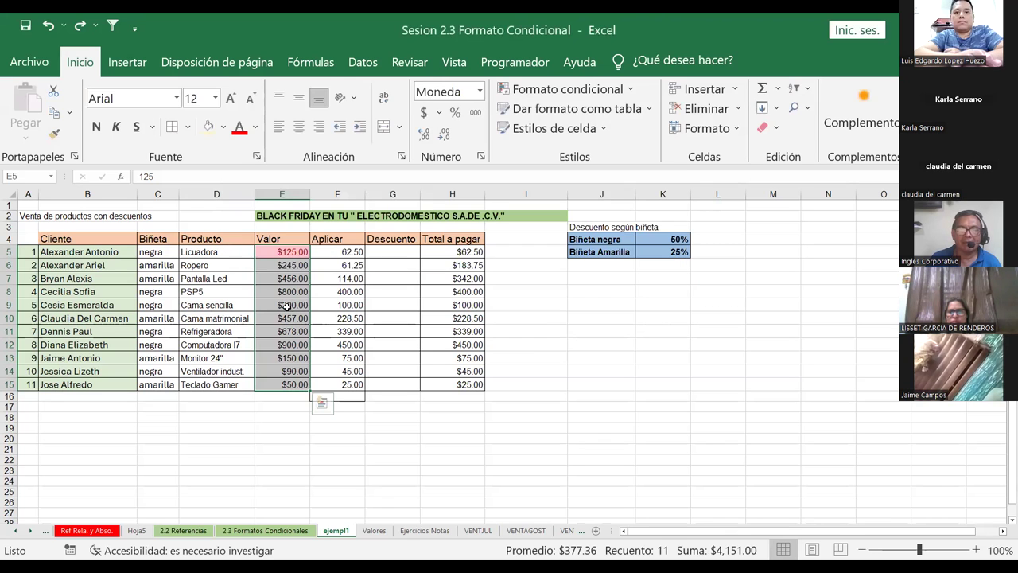
{"action": "left_click_drag", "start_coordinate": [283, 252], "coordinate": [285, 384]}
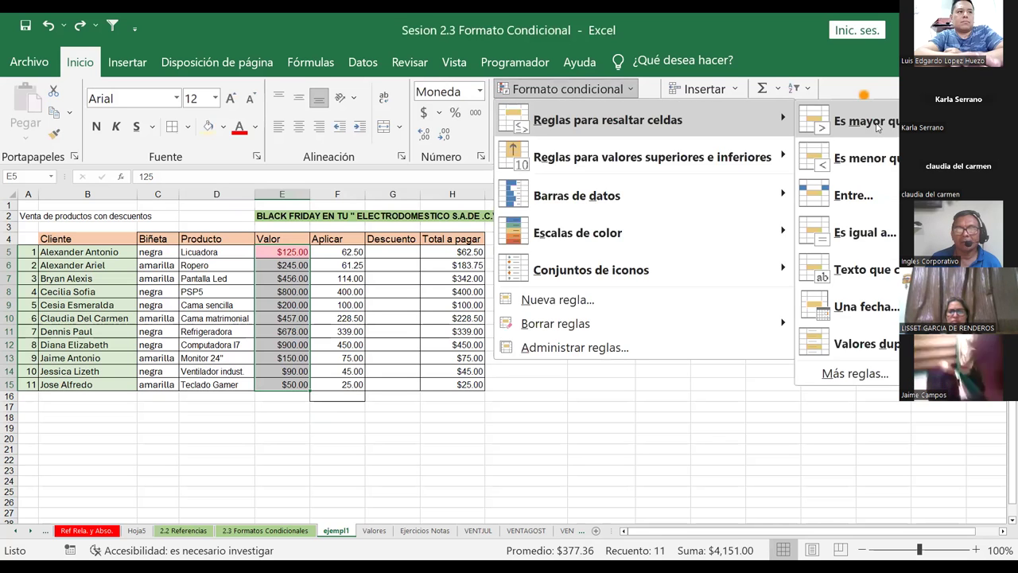
{"action": "left_click", "coordinate": [878, 127]}
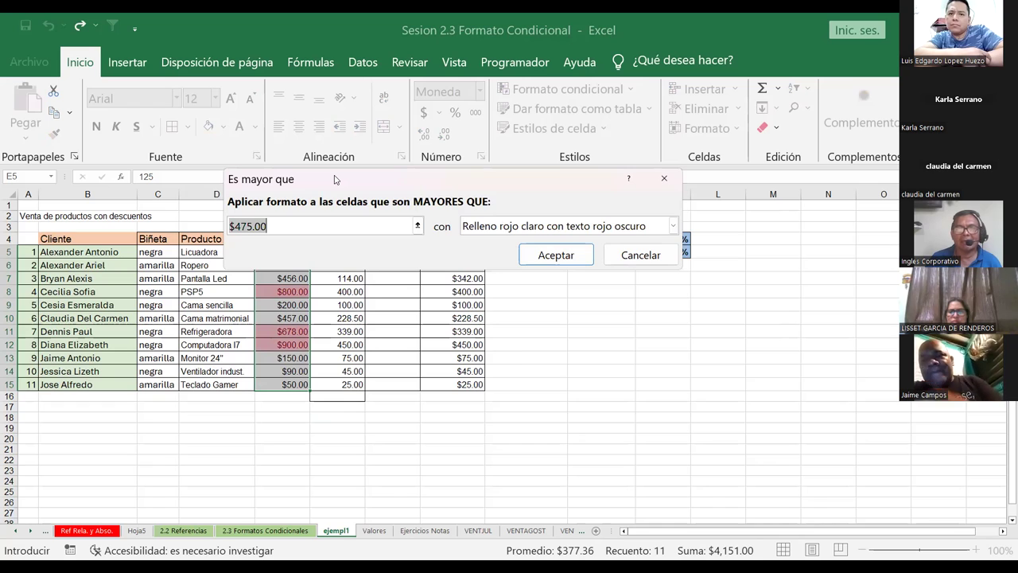
{"action": "left_click_drag", "start_coordinate": [446, 179], "coordinate": [604, 160]}
{"action": "left_click", "coordinate": [450, 206]}
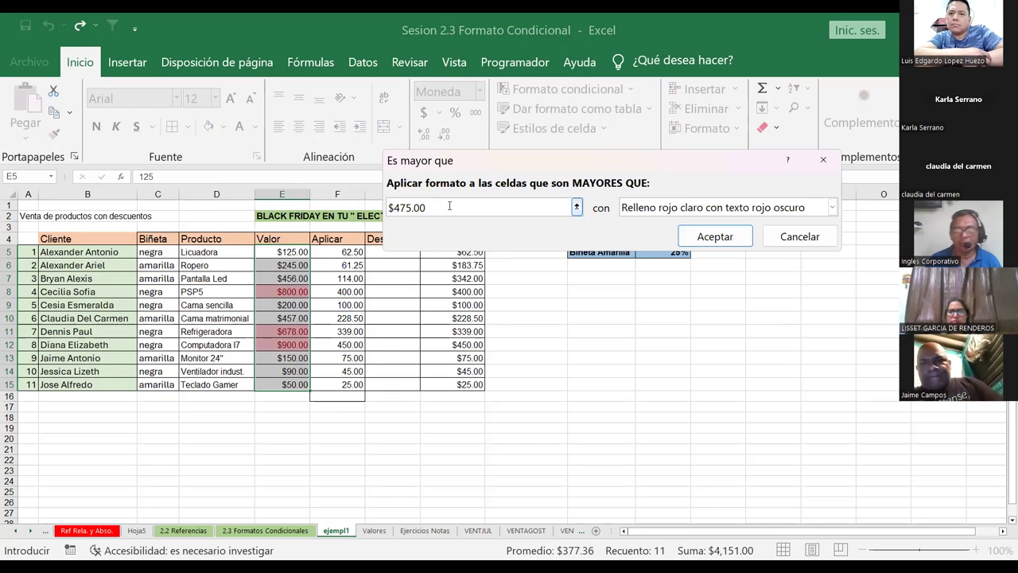
{"action": "key", "text": "BackSpace"}
{"action": "key", "text": "BackSpace"}
{"action": "key", "text": "BackSpace"}
{"action": "key", "text": "BackSpace"}
{"action": "key", "text": "BackSpace"}
{"action": "key", "text": "BackSpace"}
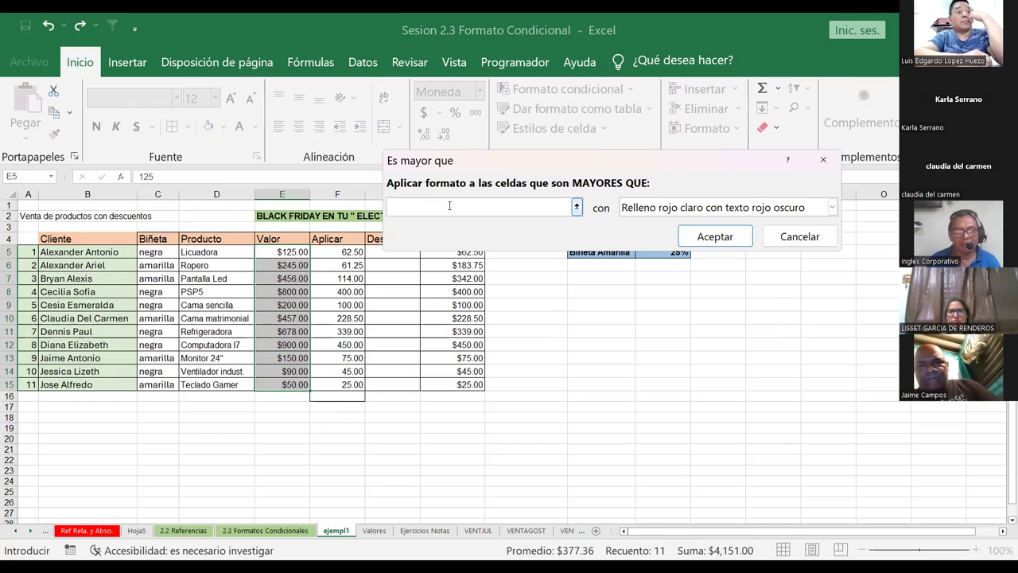
{"action": "type", "text": "100"}
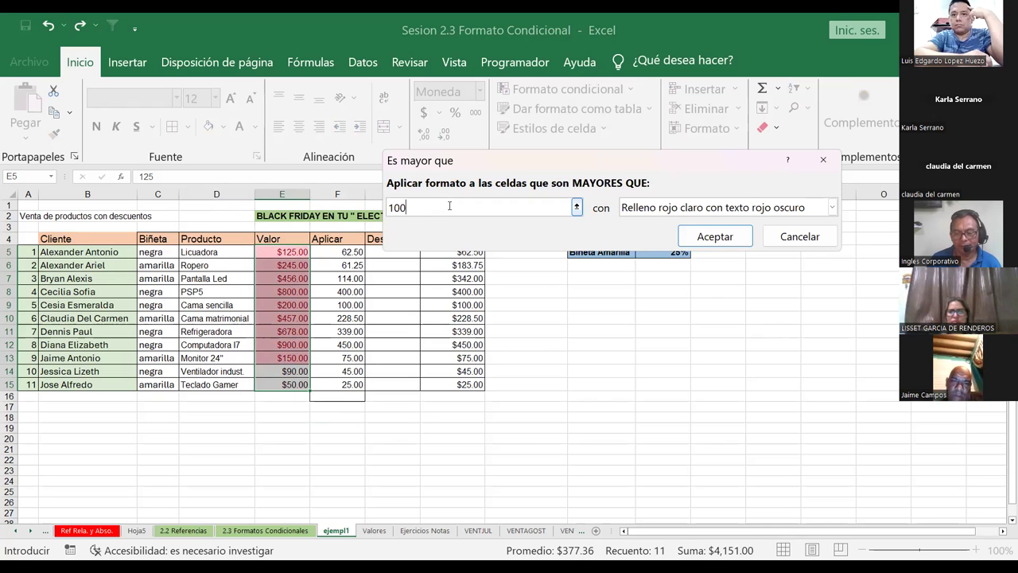
{"action": "key", "text": "BackSpace"}
{"action": "key", "text": "BackSpace"}
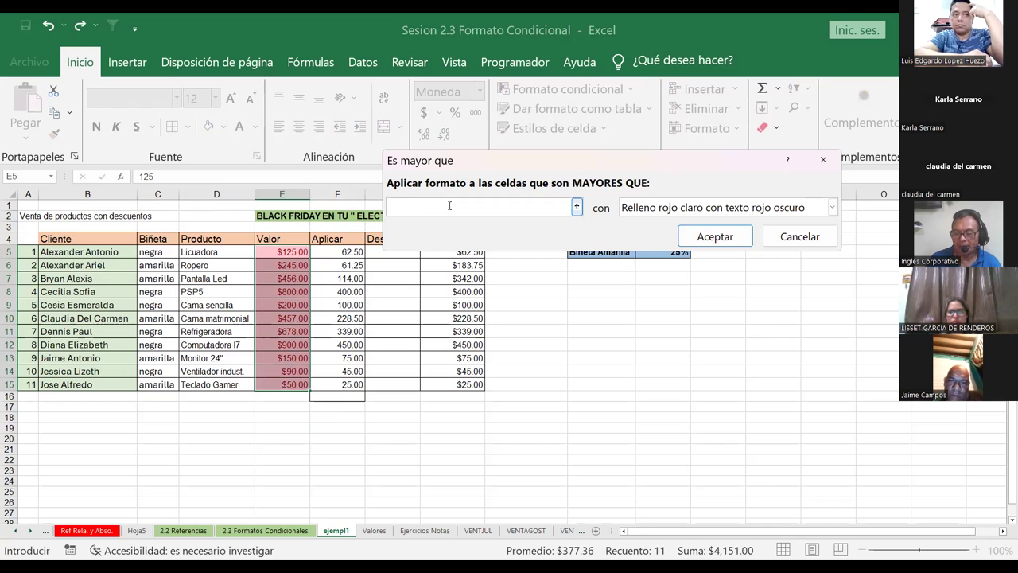
{"action": "type", "text": "50"}
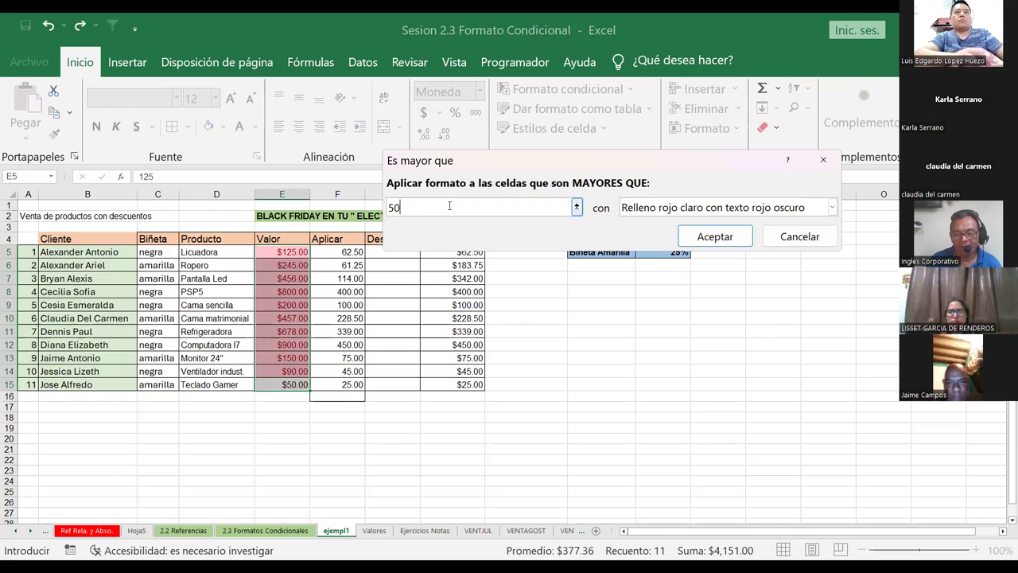
{"action": "key", "text": "BackSpace"}
{"action": "key", "text": "BackSpace"}
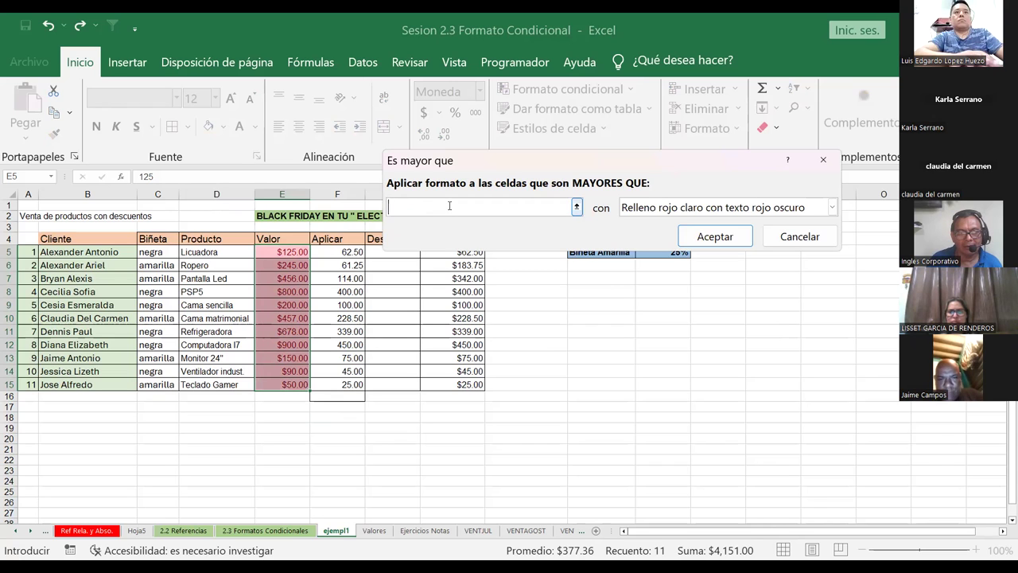
{"action": "type", "text": "150"}
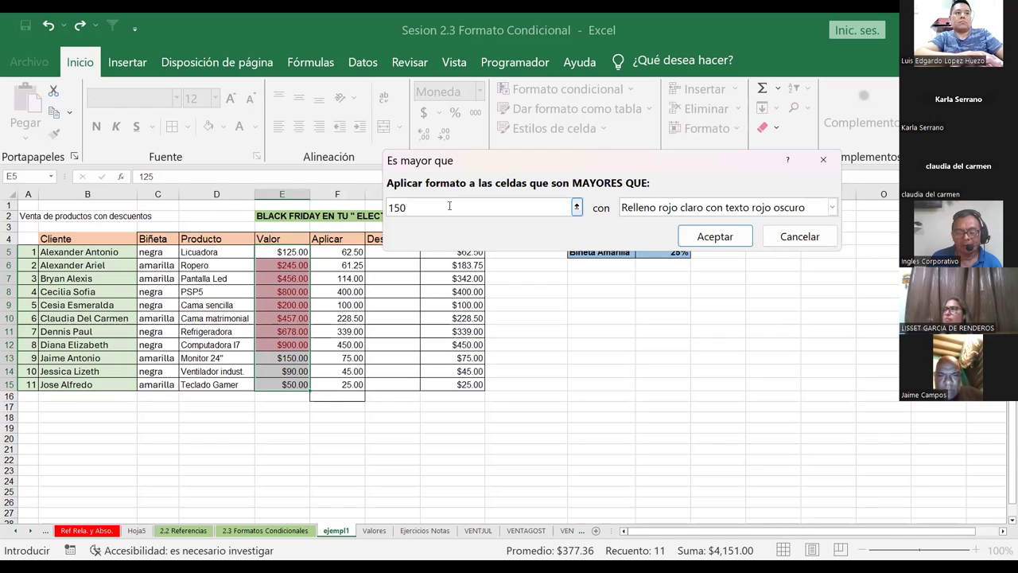
{"action": "key", "text": "BackSpace"}
{"action": "key", "text": "BackSpace"}
{"action": "key", "text": "BackSpace"}
{"action": "type", "text": "200"}
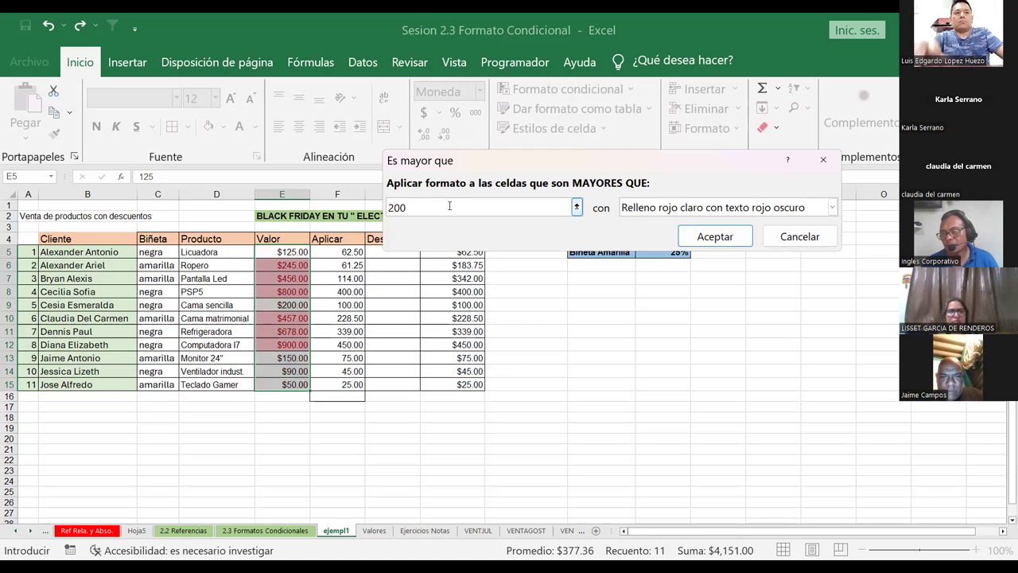
Give Valor amounts greater than 125 a green fill with dark green text.
{"action": "left_click", "coordinate": [831, 209]}
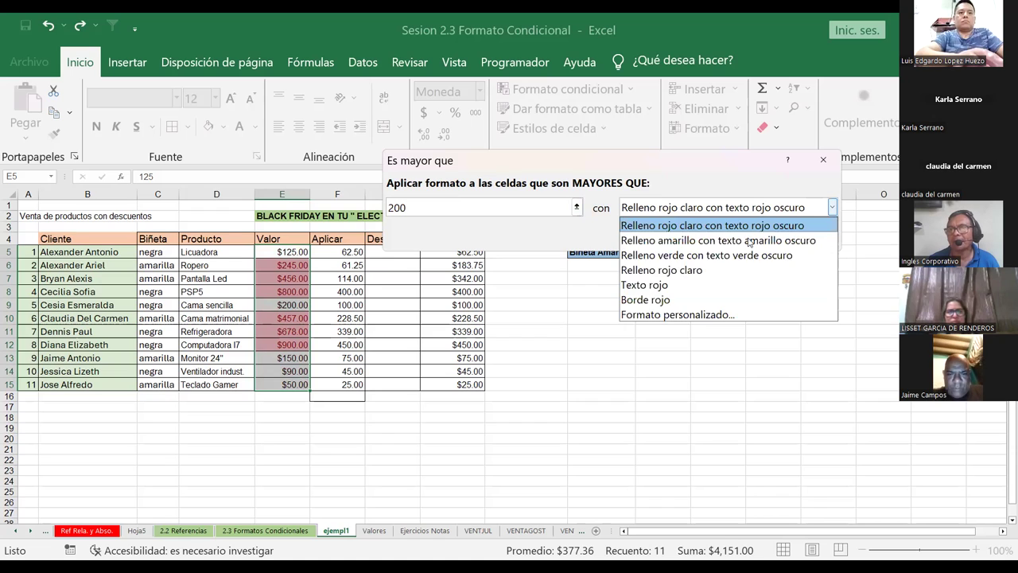
{"action": "left_click", "coordinate": [736, 255]}
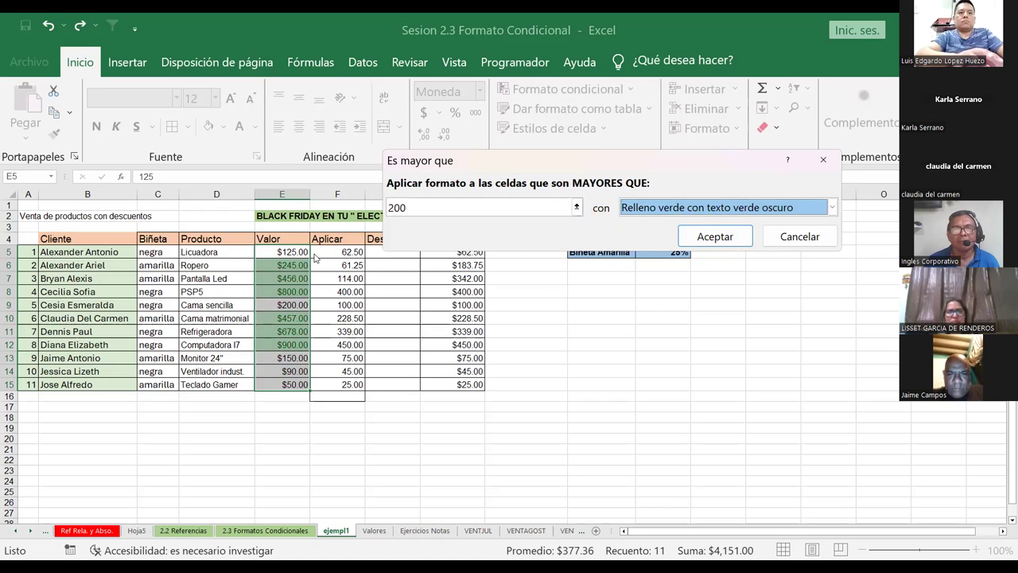
{"action": "left_click", "coordinate": [434, 208]}
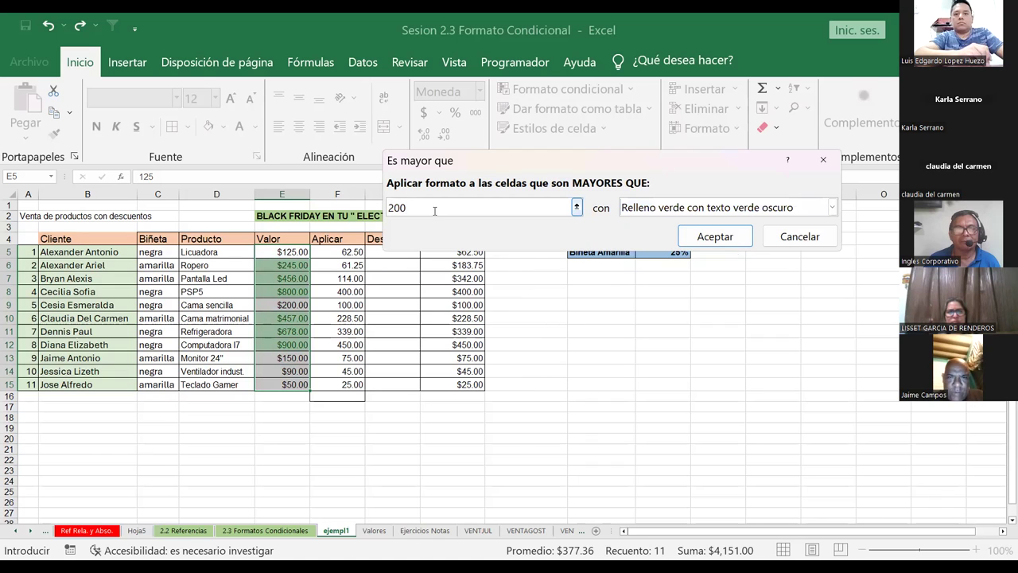
{"action": "key", "text": "BackSpace"}
{"action": "key", "text": "BackSpace"}
{"action": "key", "text": "BackSpace"}
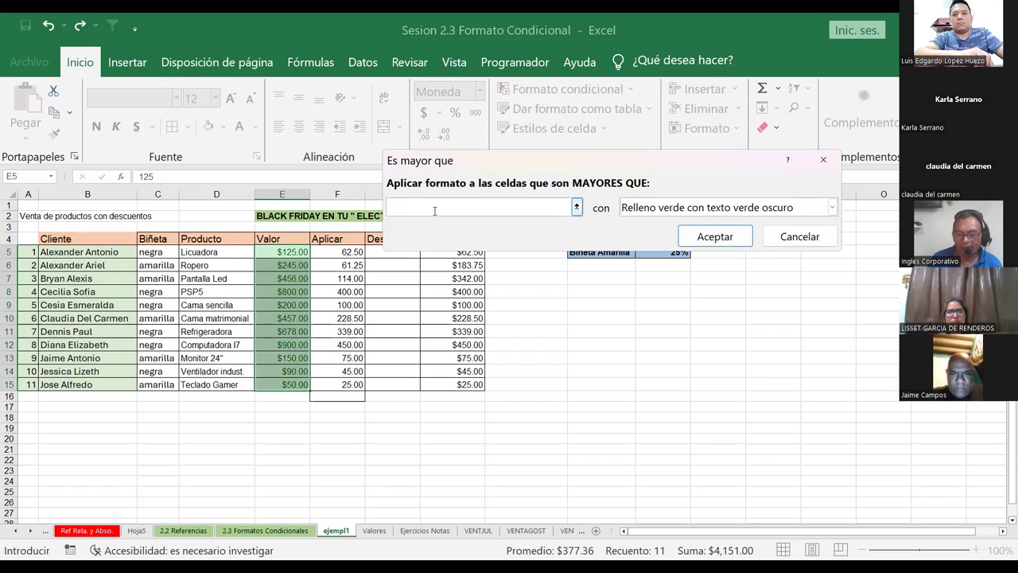
{"action": "type", "text": "125"}
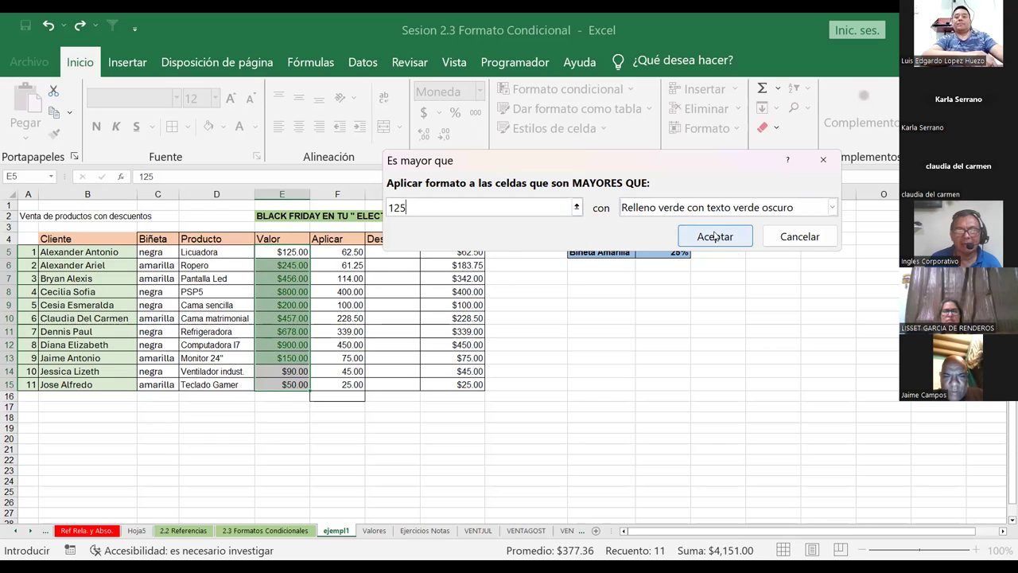
{"action": "key", "text": "Return"}
{"action": "left_click", "coordinate": [475, 315]}
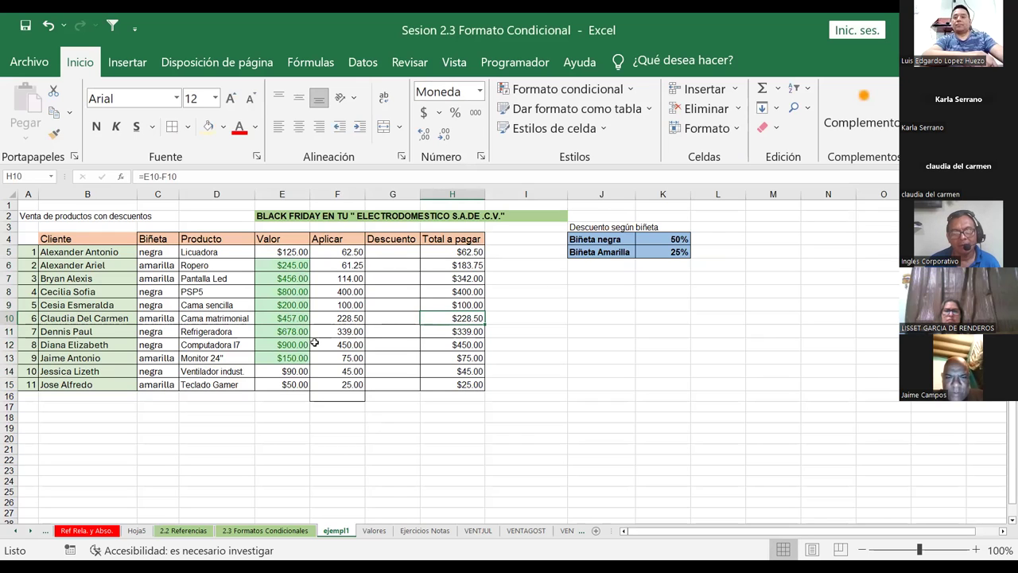
Give Valor amounts in E5:E15 below 100 a light red fill with dark red text.
{"action": "left_click_drag", "start_coordinate": [282, 252], "coordinate": [273, 385]}
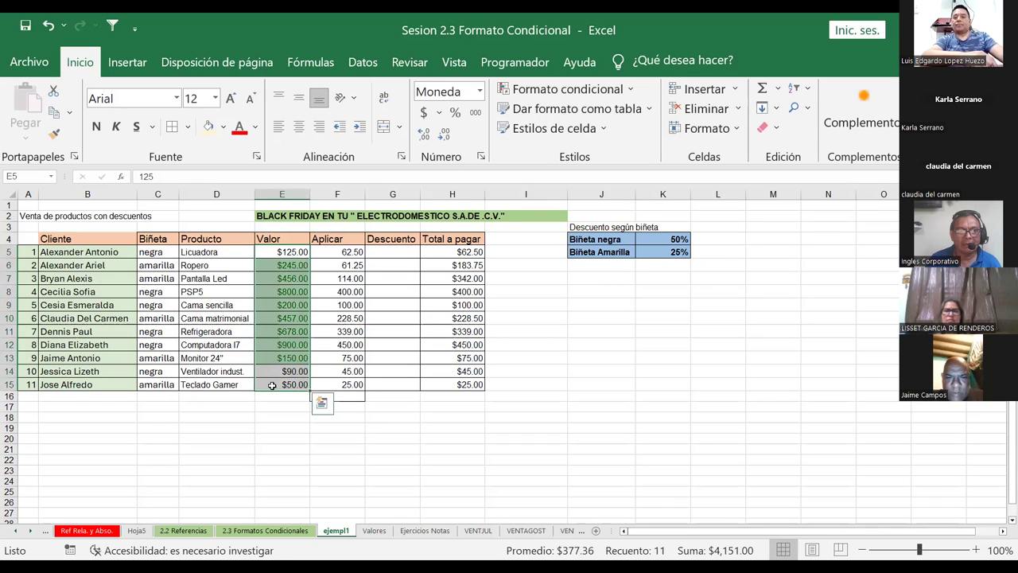
{"action": "left_click", "coordinate": [632, 92]}
{"action": "mouse_move", "coordinate": [620, 119]}
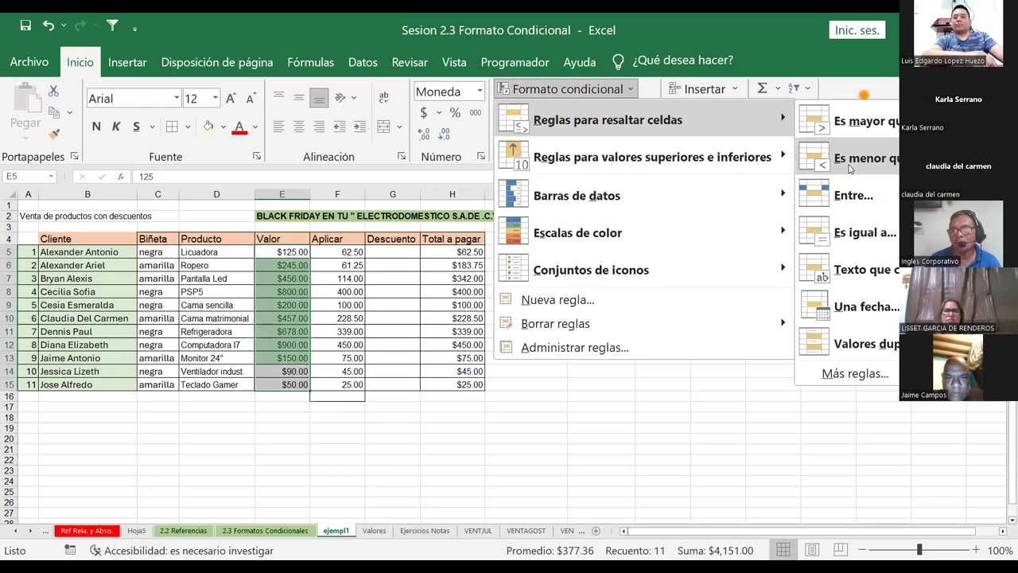
{"action": "left_click", "coordinate": [850, 168]}
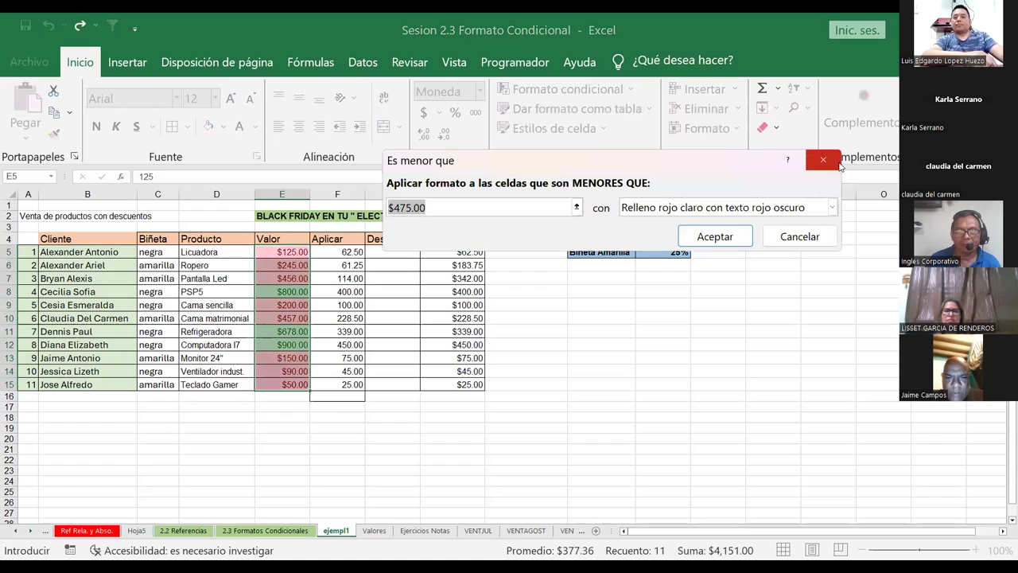
{"action": "key", "text": "BackSpace"}
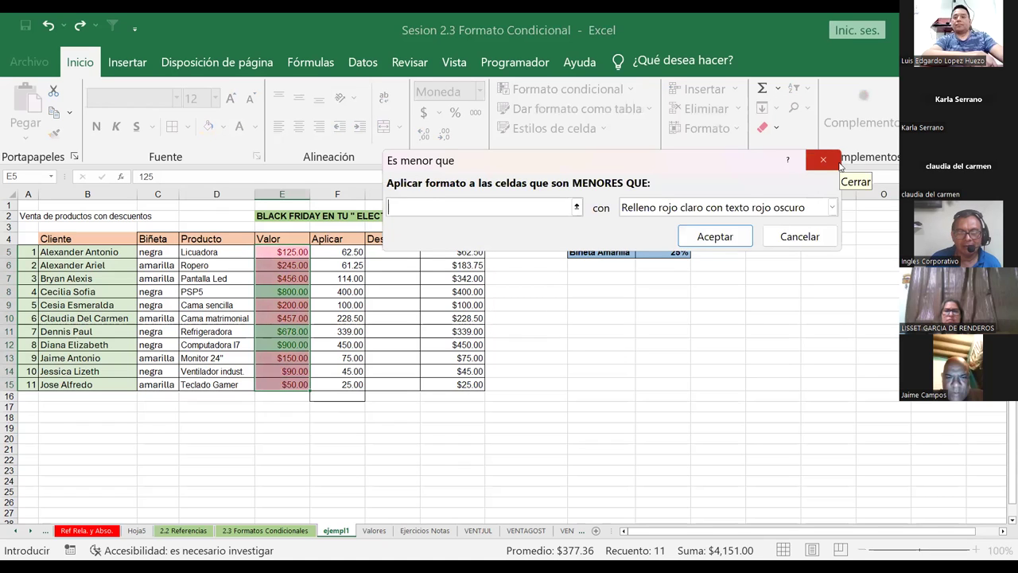
{"action": "type", "text": "1"}
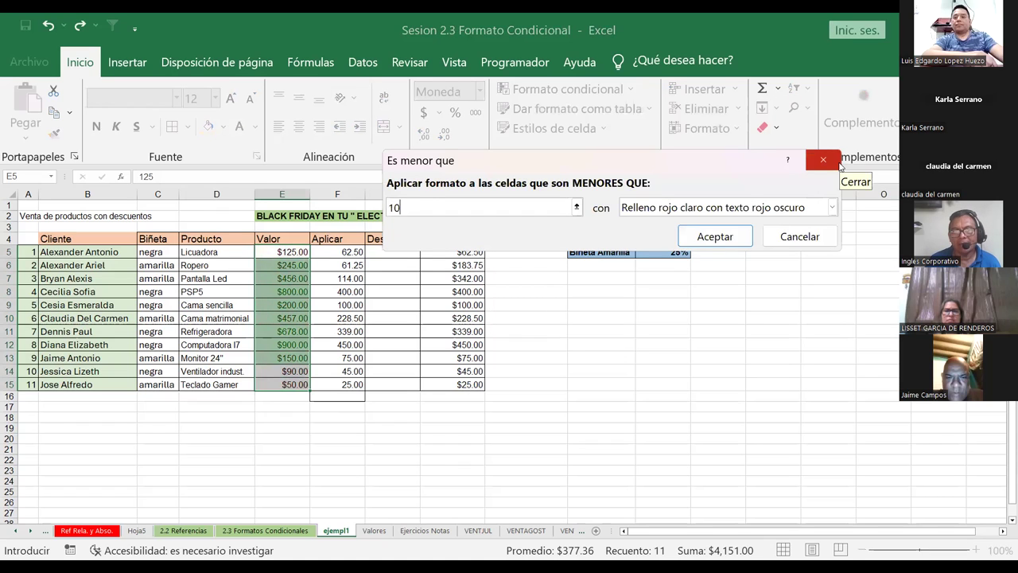
{"action": "type", "text": "0"}
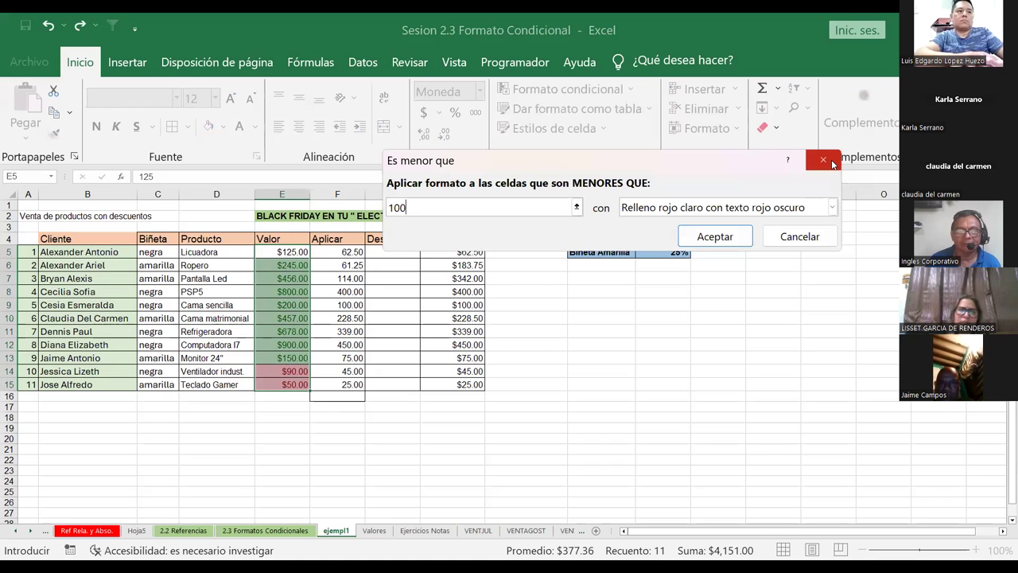
{"action": "left_click", "coordinate": [738, 244]}
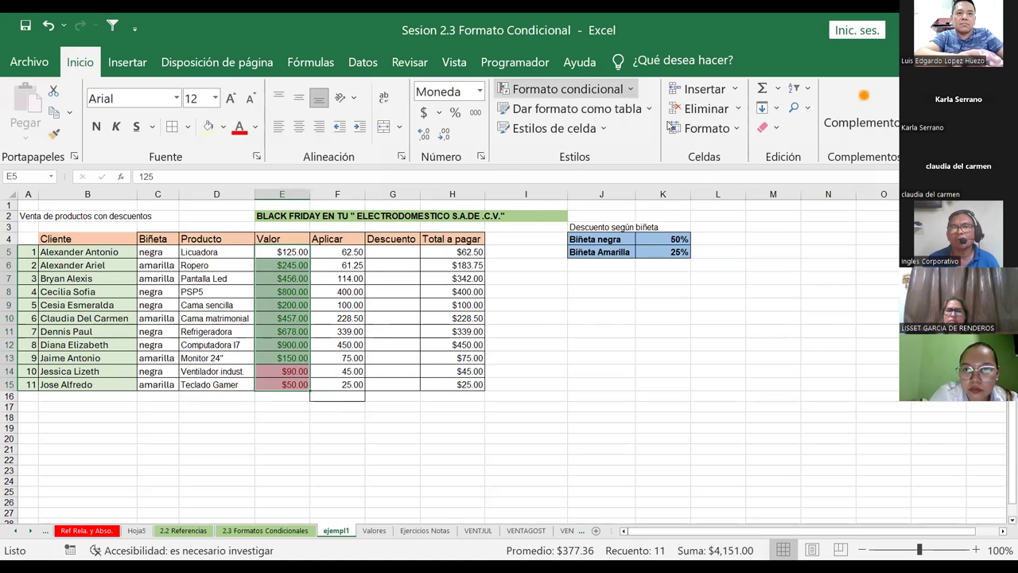
Add an Entre 100 y 125 rule giving those Valor amounts yellow fill with dark yellow text.
{"action": "left_click", "coordinate": [566, 88]}
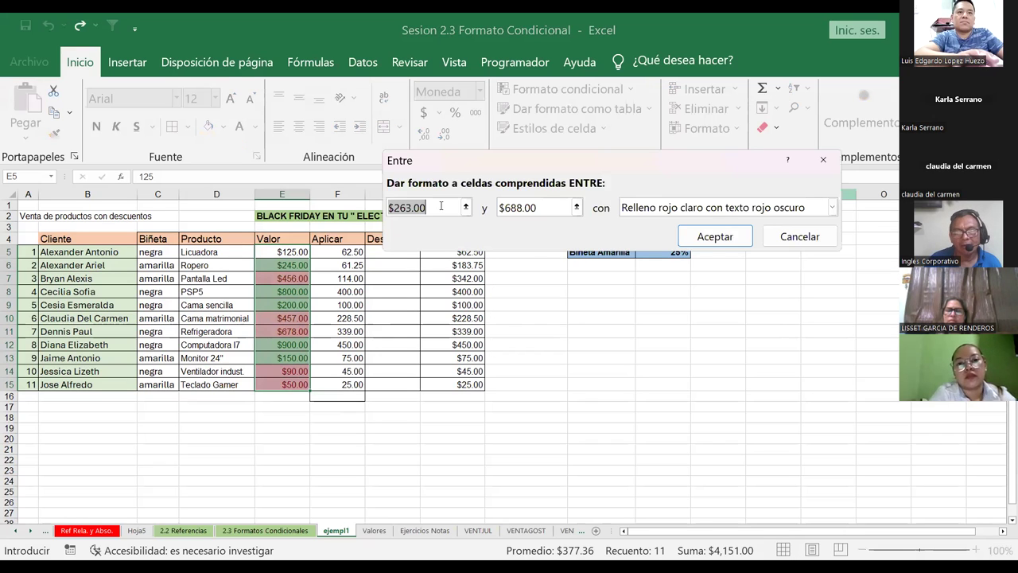
{"action": "key", "text": "BackSpace"}
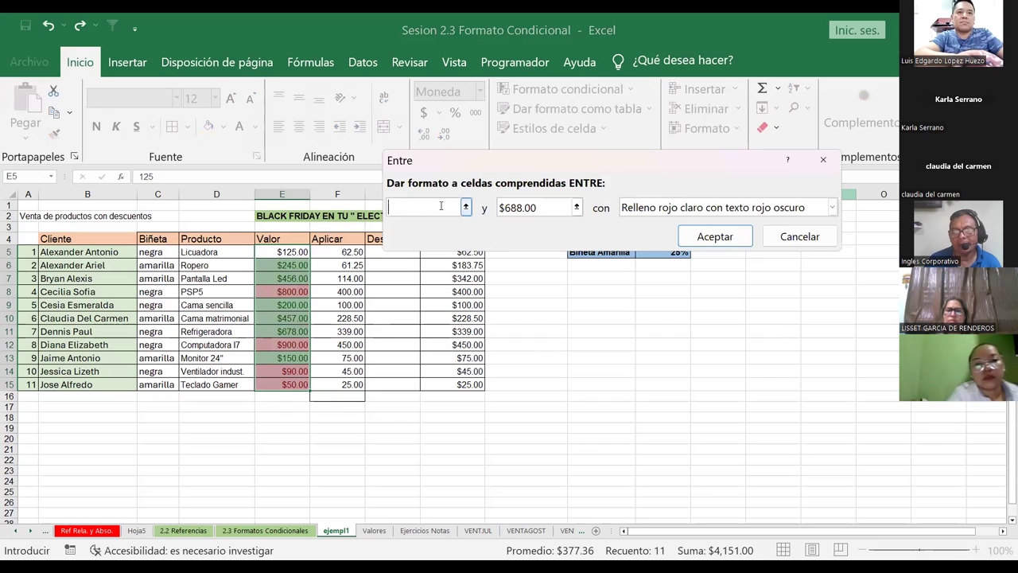
{"action": "type", "text": "100"}
{"action": "left_click", "coordinate": [534, 207]}
{"action": "key", "text": "BackSpace"}
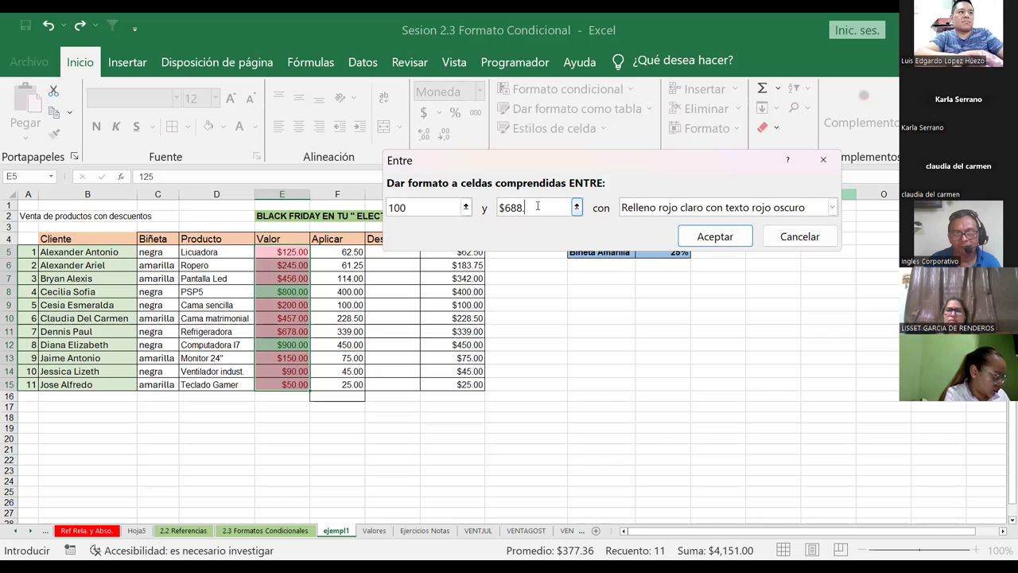
{"action": "key", "text": "BackSpace"}
{"action": "key", "text": "BackSpace"}
{"action": "key", "text": "BackSpace"}
{"action": "key", "text": "BackSpace"}
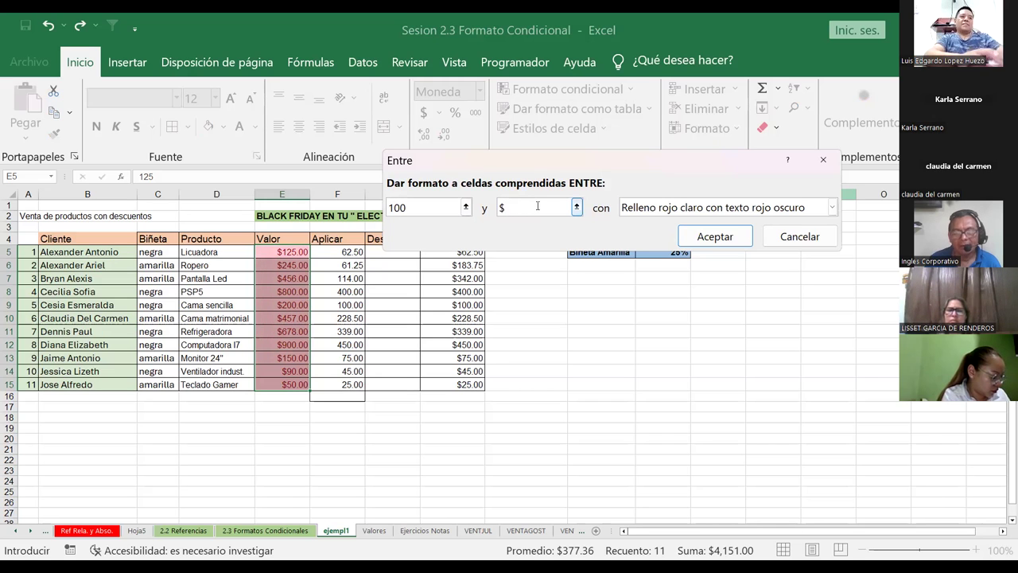
{"action": "type", "text": "125"}
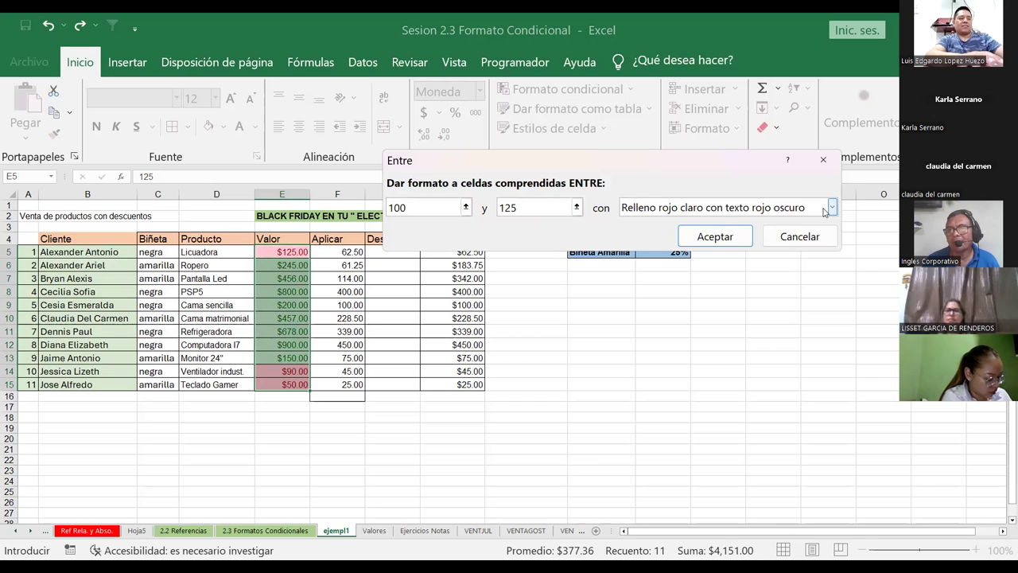
{"action": "left_click", "coordinate": [832, 207]}
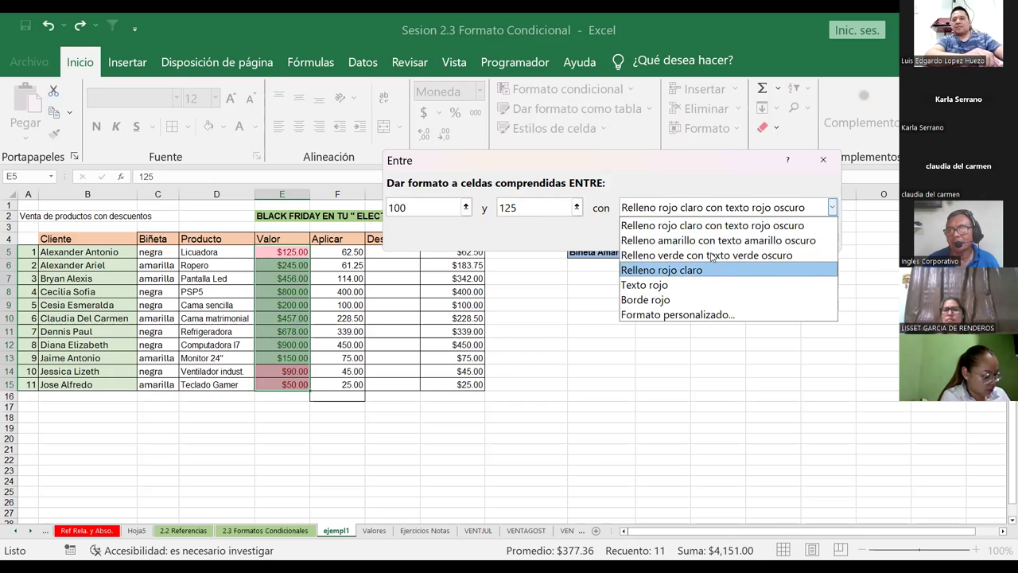
{"action": "left_click", "coordinate": [674, 243]}
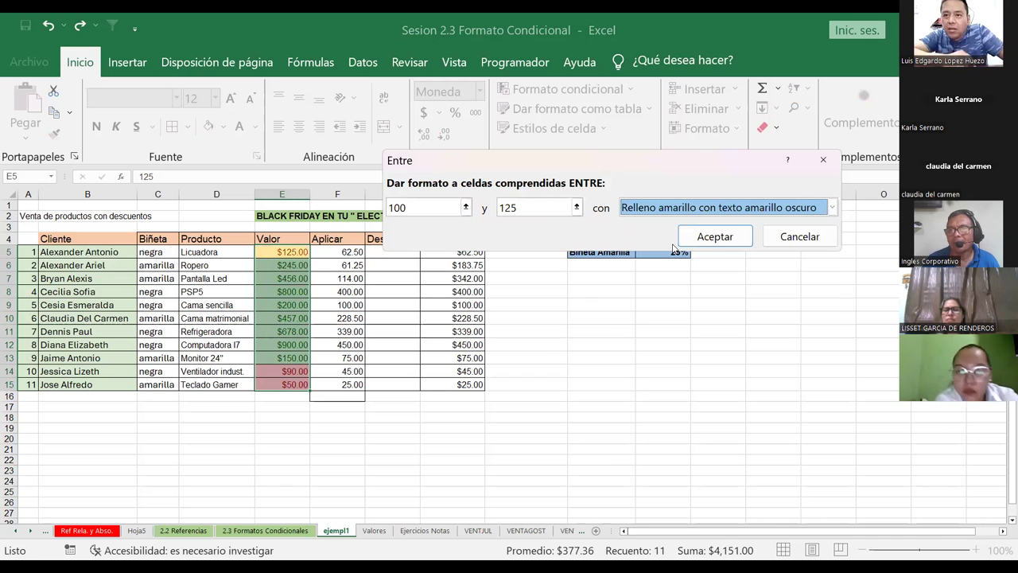
{"action": "left_click", "coordinate": [715, 236]}
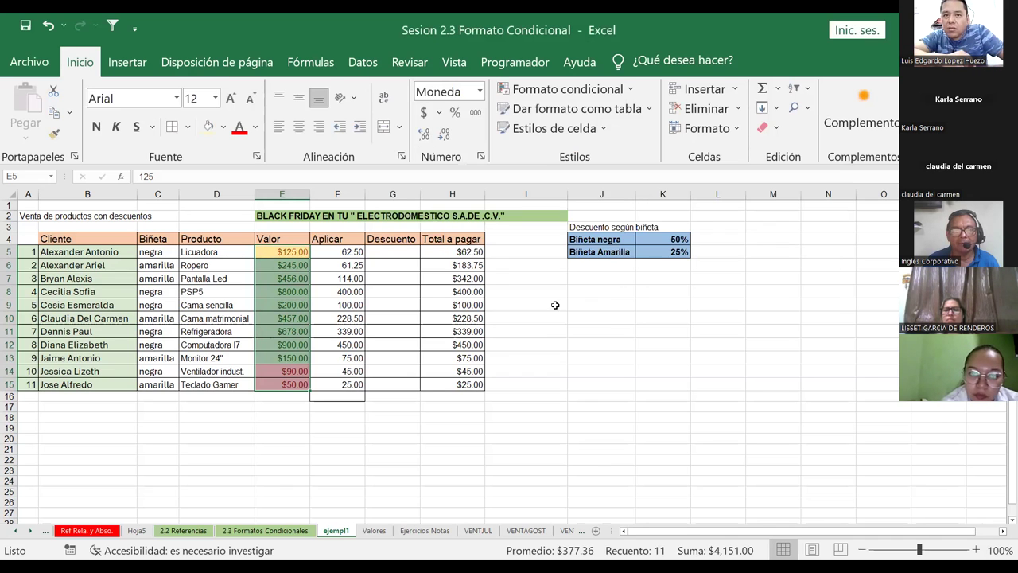
{"action": "left_click", "coordinate": [552, 304]}
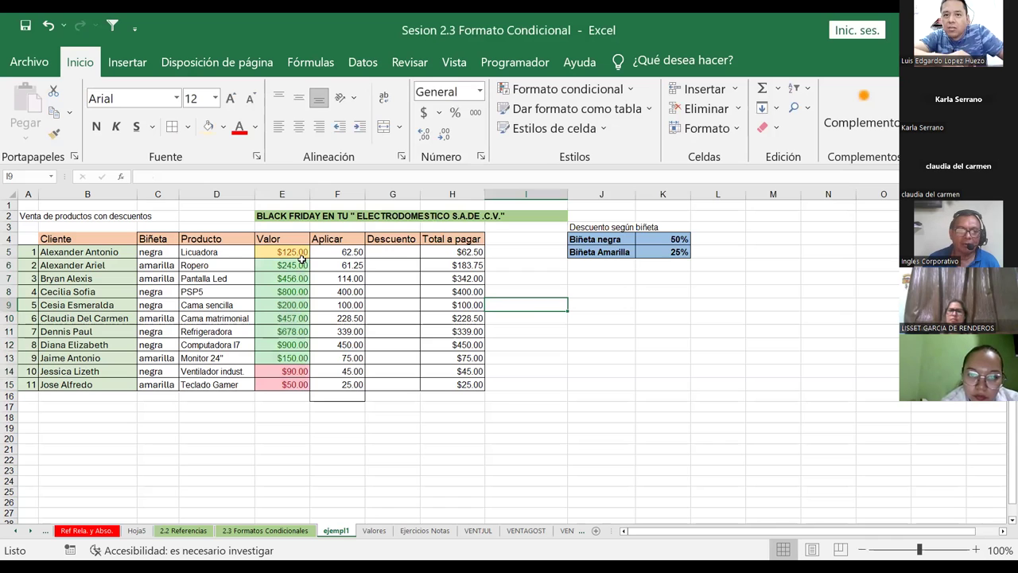
{"action": "mouse_move", "coordinate": [302, 256]}
{"action": "left_mouse_down"}
{"action": "mouse_move", "coordinate": [282, 278]}
{"action": "mouse_move", "coordinate": [278, 384]}
{"action": "left_mouse_up"}
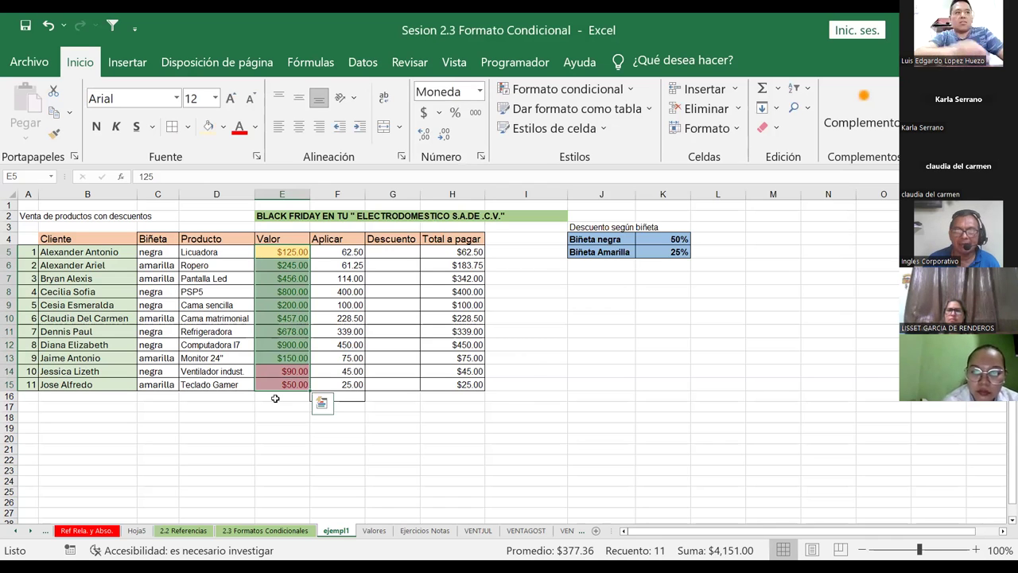
Apply red gradient-fill data bars to Valor amounts E5:E15, then reselect the range.
{"action": "left_click", "coordinate": [635, 91]}
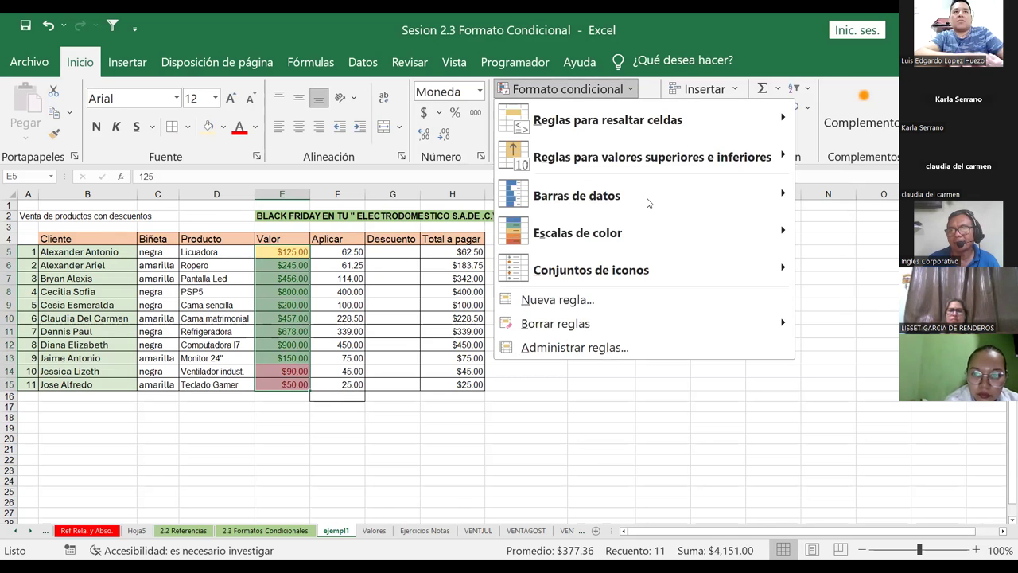
{"action": "mouse_move", "coordinate": [576, 196]}
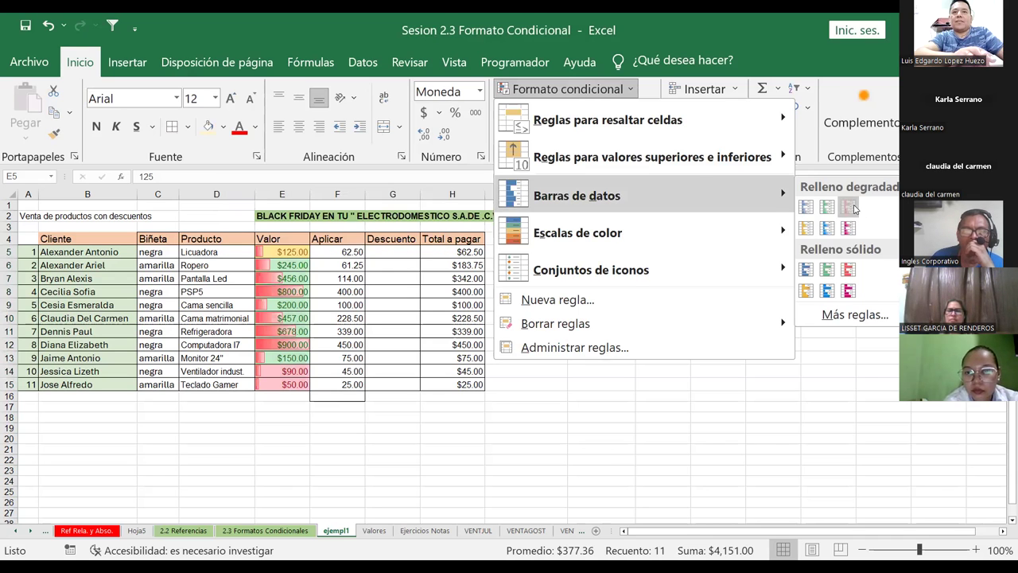
{"action": "left_click", "coordinate": [850, 207]}
{"action": "left_click", "coordinate": [341, 291]}
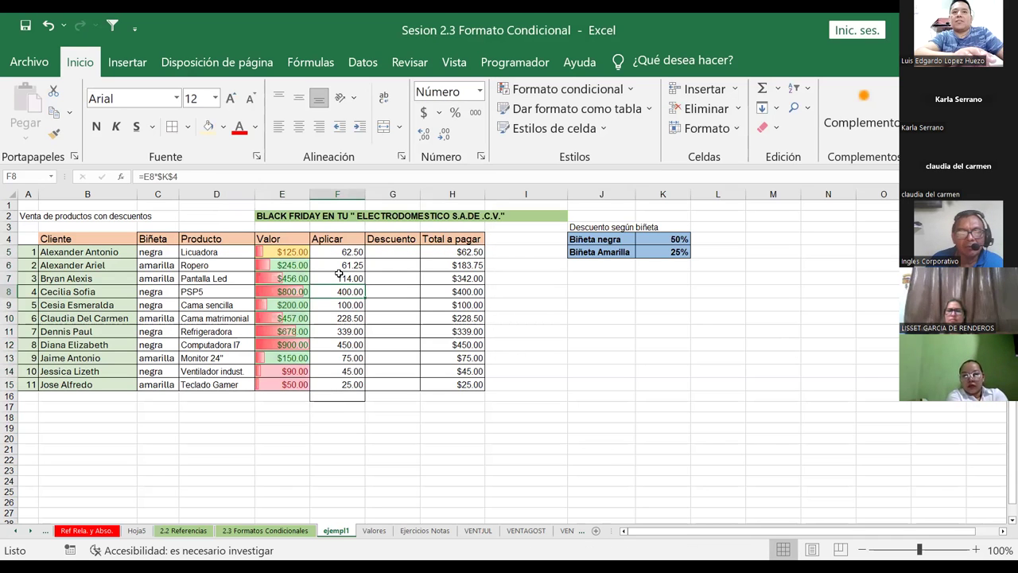
{"action": "left_click", "coordinate": [284, 383]}
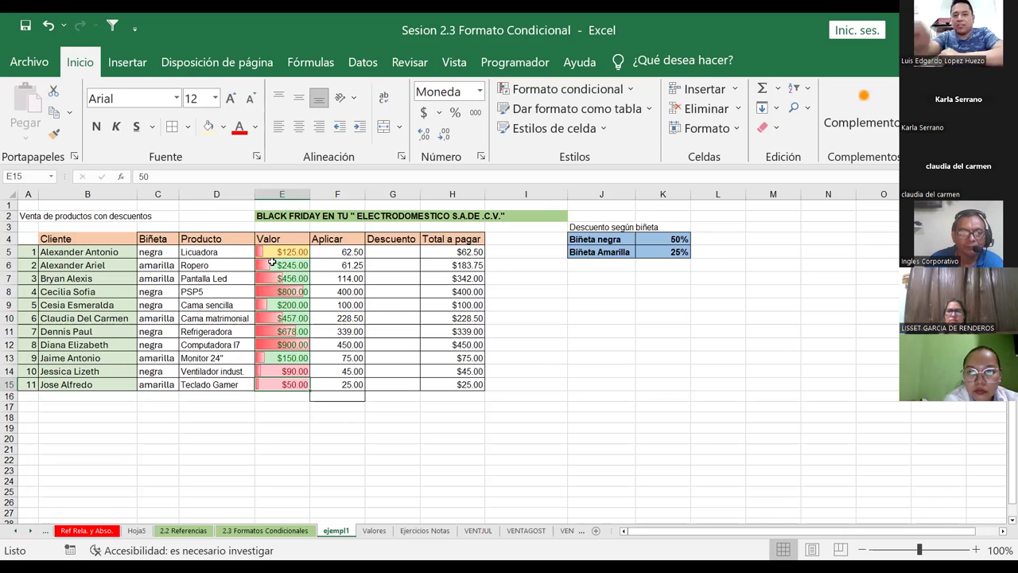
{"action": "mouse_move", "coordinate": [286, 253]}
{"action": "left_mouse_down"}
{"action": "mouse_move", "coordinate": [265, 326]}
{"action": "mouse_move", "coordinate": [268, 387]}
{"action": "left_mouse_up"}
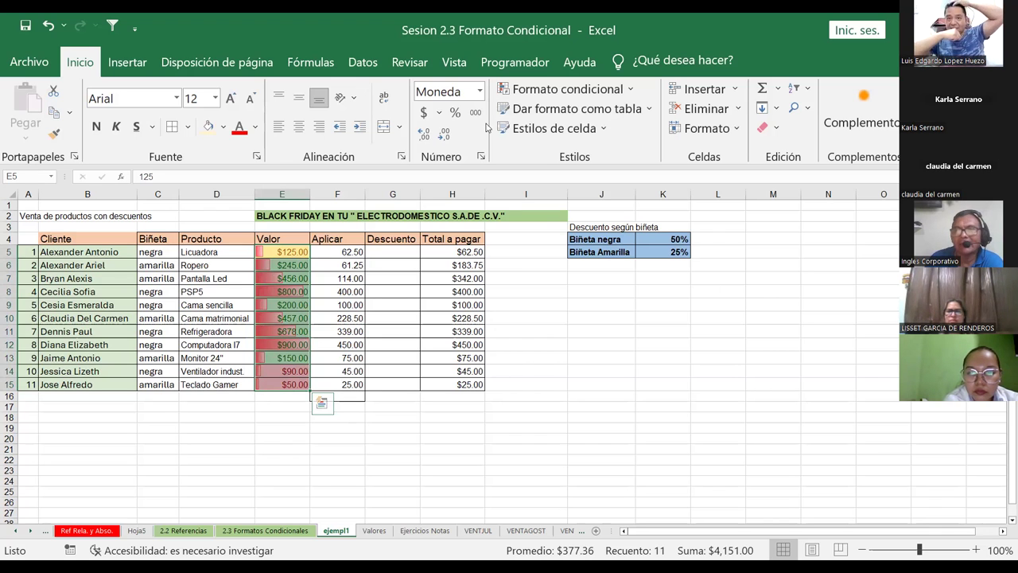
Add a Valores duplicados rule with a custom light-blue dotted pattern fill to the Valor column.
{"action": "left_click", "coordinate": [631, 89]}
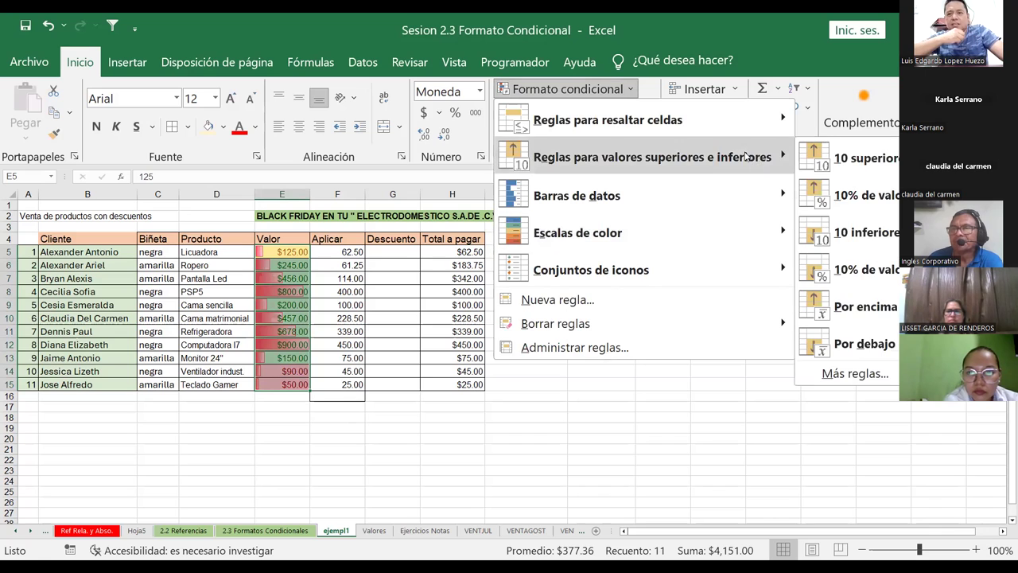
{"action": "mouse_move", "coordinate": [608, 120]}
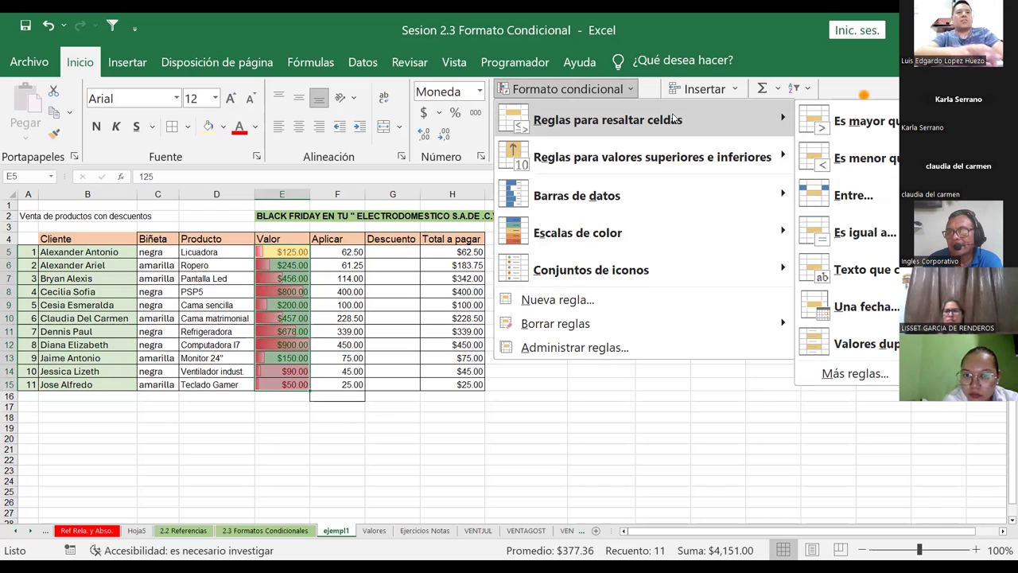
{"action": "left_click", "coordinate": [875, 345]}
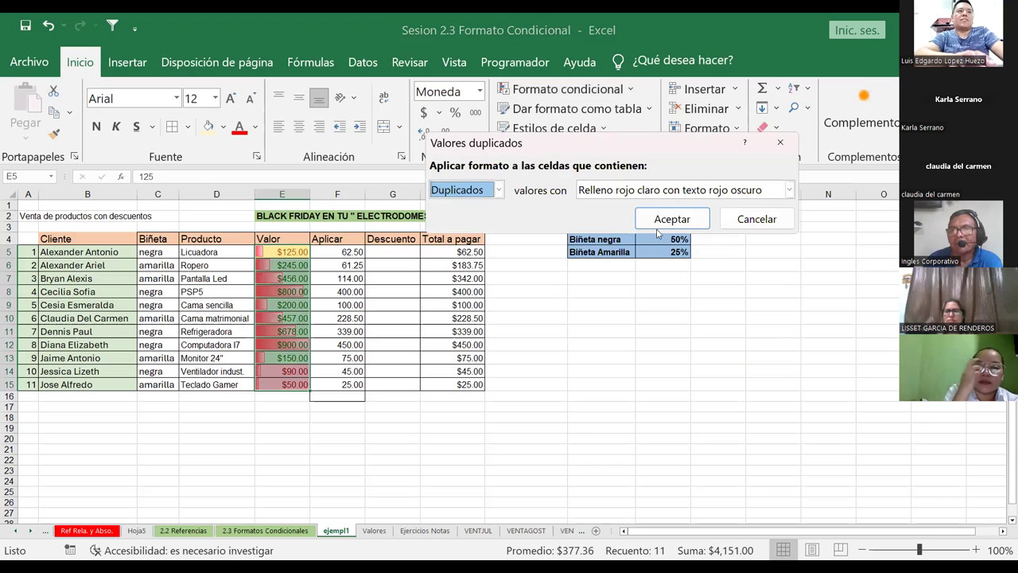
{"action": "left_click", "coordinate": [790, 189]}
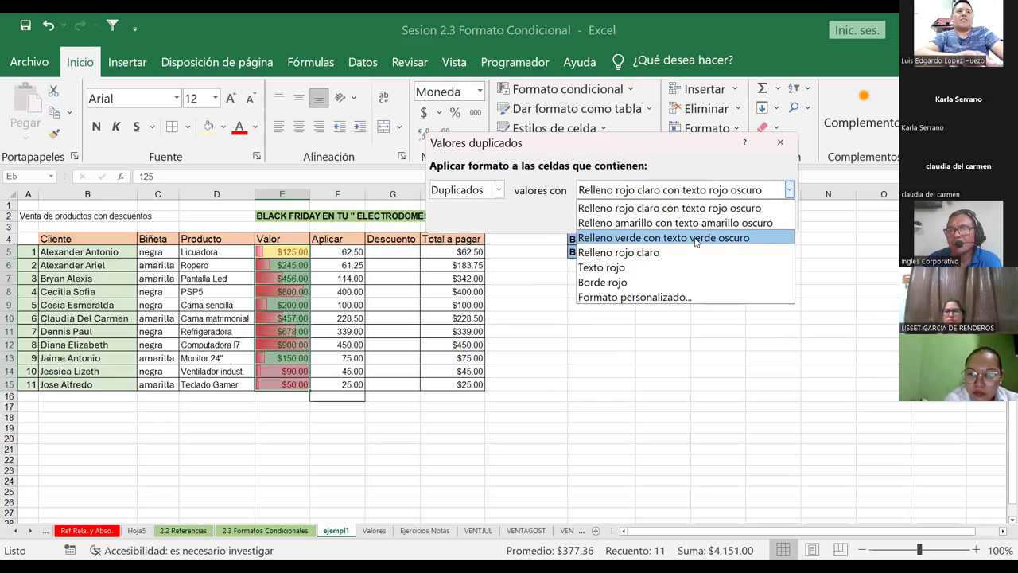
{"action": "left_click", "coordinate": [639, 300]}
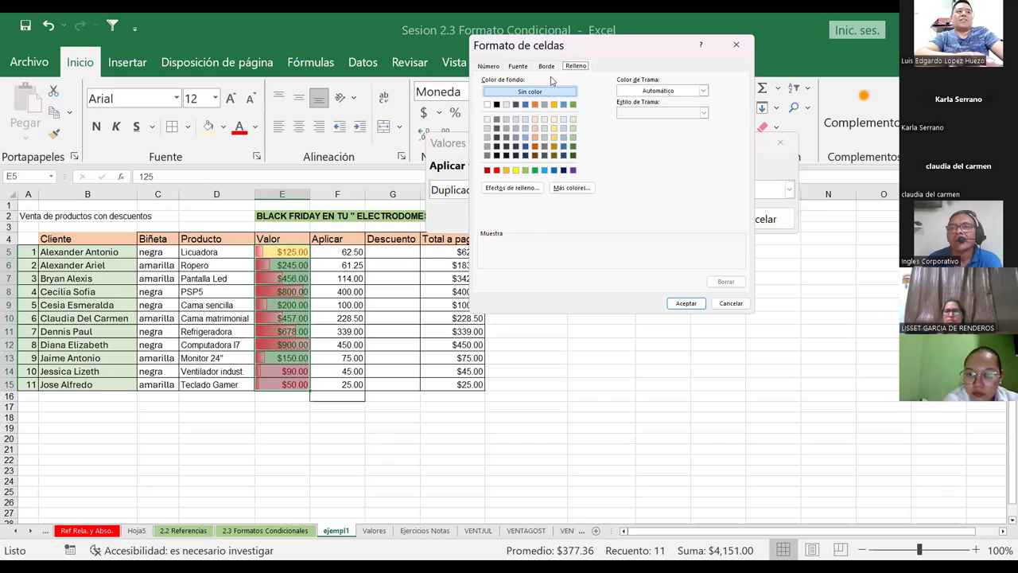
{"action": "left_click", "coordinate": [704, 91]}
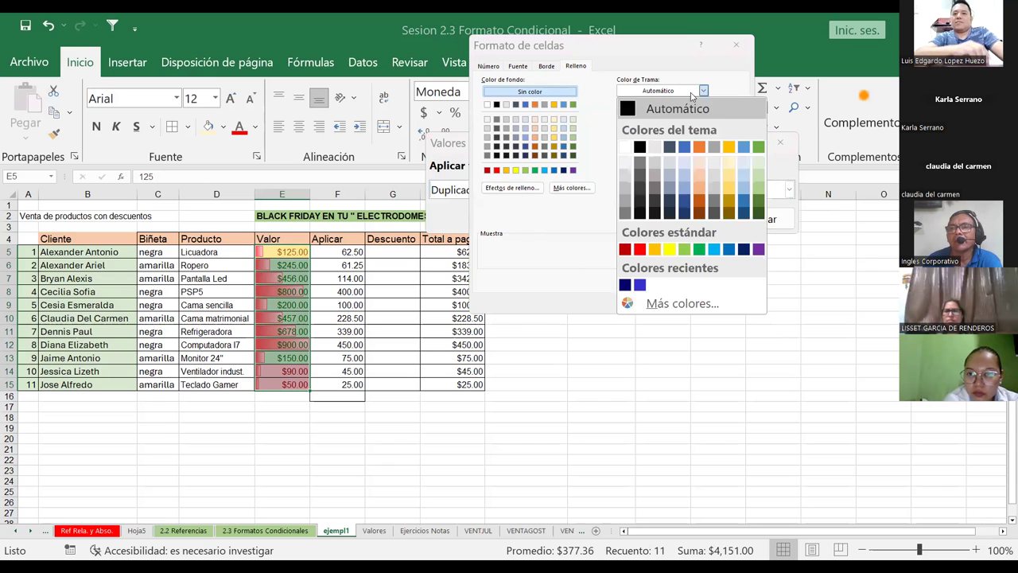
{"action": "left_click", "coordinate": [705, 91]}
{"action": "left_click", "coordinate": [704, 113]}
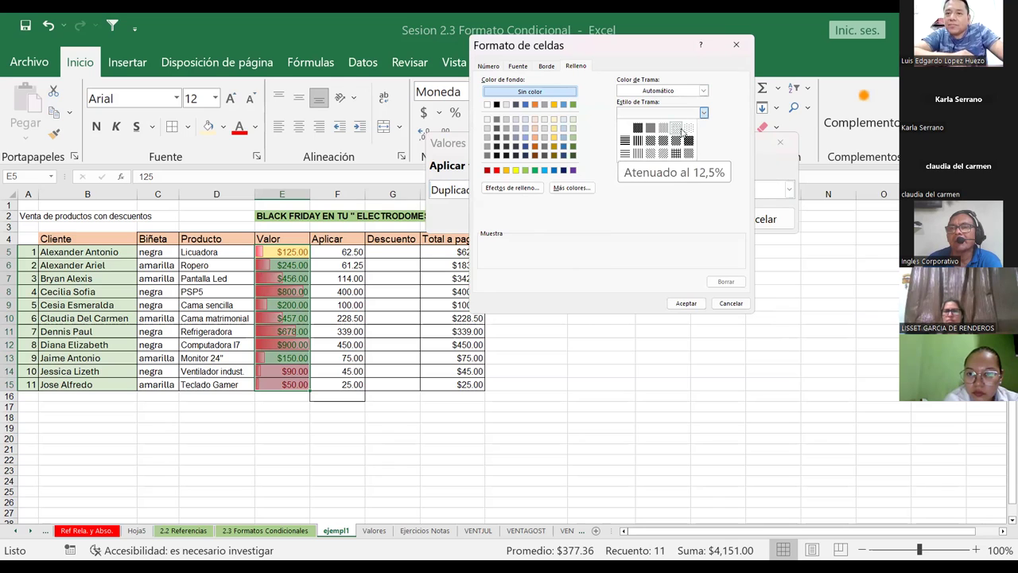
{"action": "left_click", "coordinate": [689, 130]}
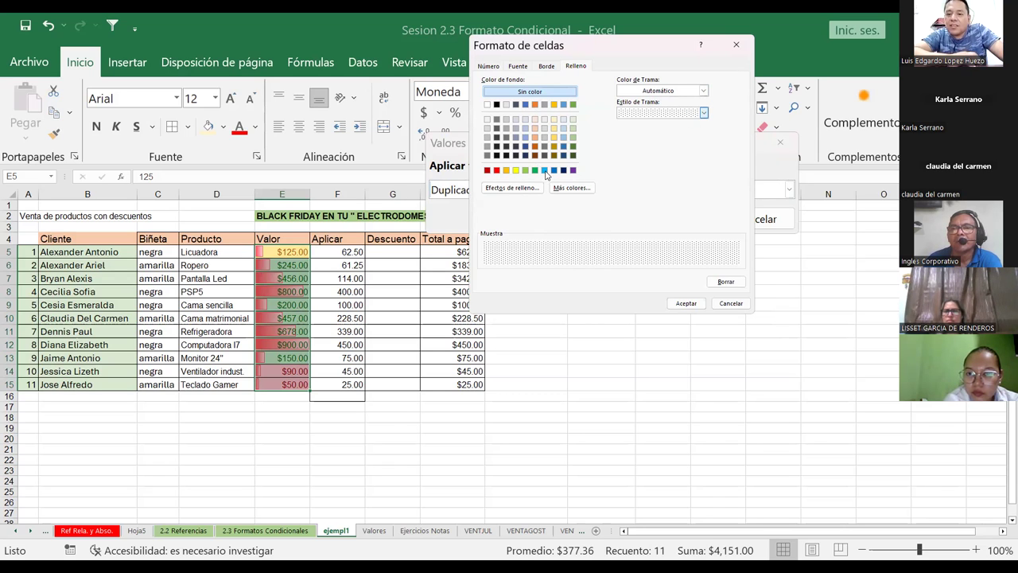
{"action": "left_click", "coordinate": [545, 170]}
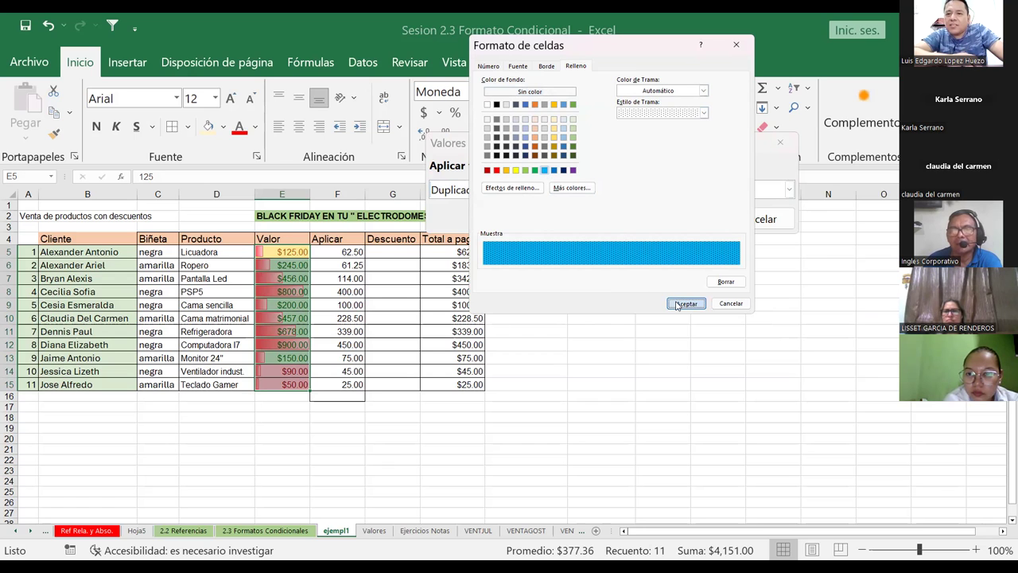
{"action": "key", "text": "Return"}
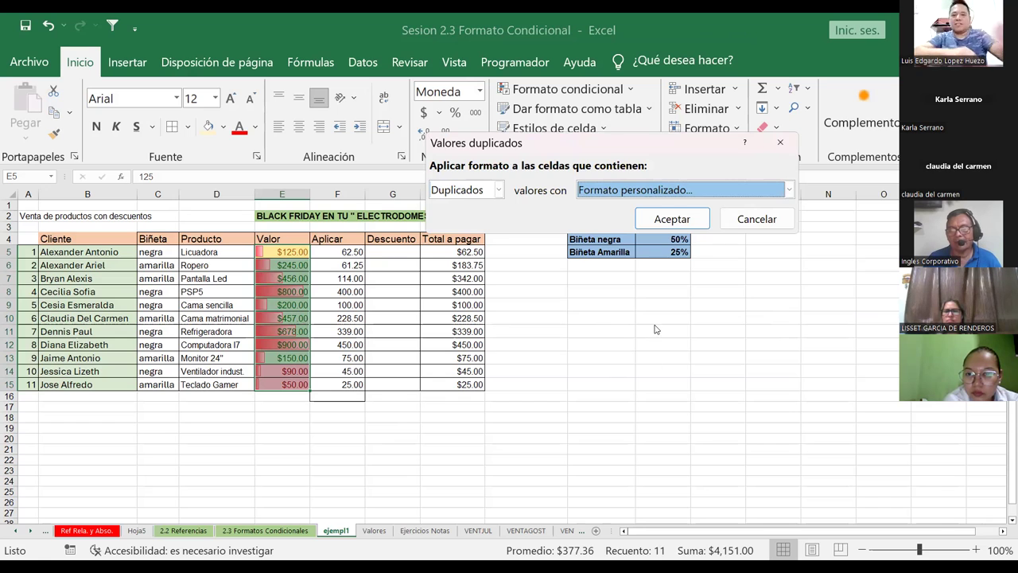
{"action": "left_click", "coordinate": [659, 220]}
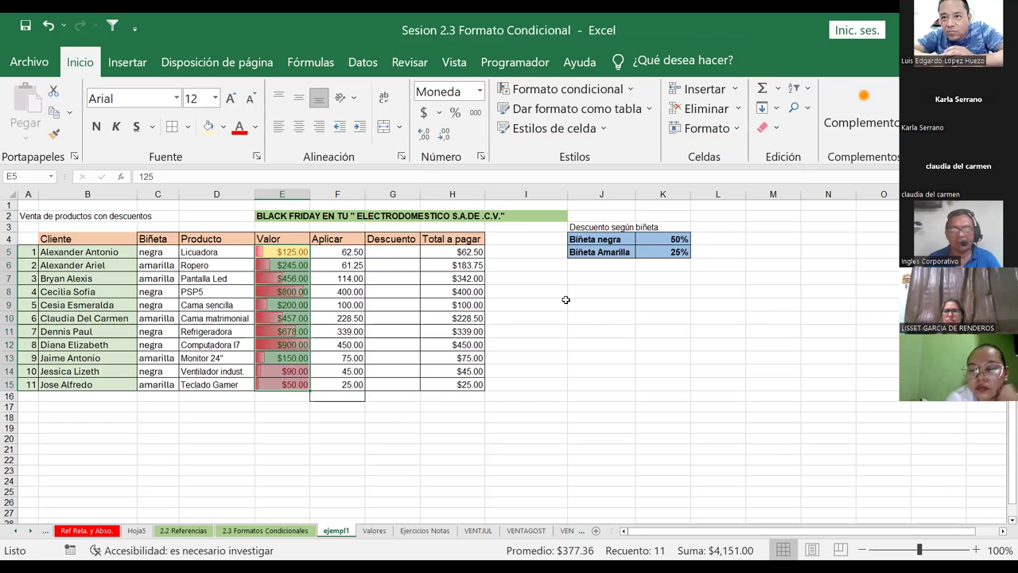
Delete every Valor amount from E5 down to E15, then return to the top cell.
{"action": "left_click", "coordinate": [526, 304]}
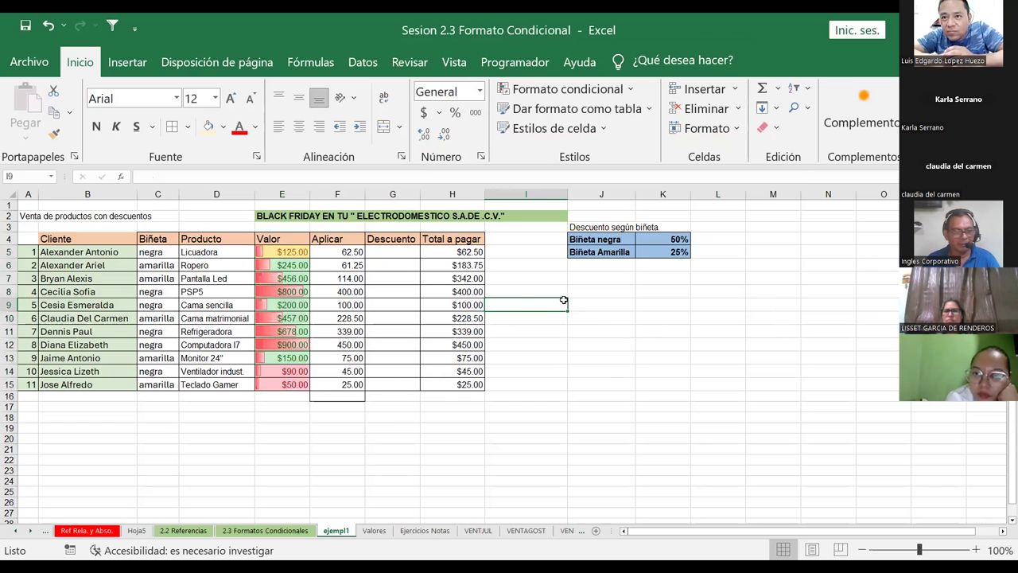
{"action": "left_click", "coordinate": [292, 252]}
{"action": "key", "text": "Delete"}
{"action": "key", "text": "Down"}
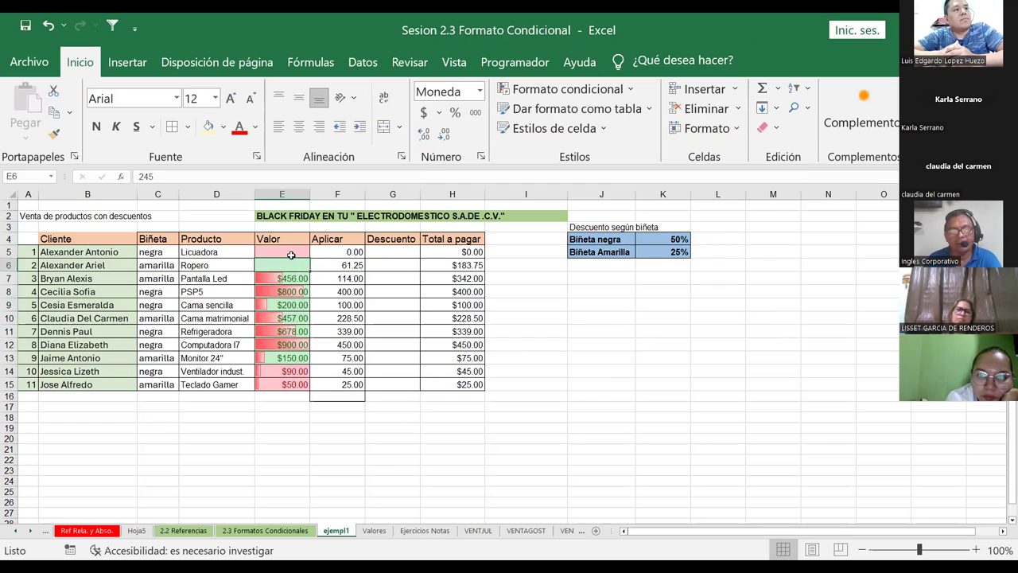
{"action": "key", "text": "Delete"}
{"action": "key", "text": "Down"}
{"action": "key", "text": "Delete"}
{"action": "key", "text": "Down"}
{"action": "key", "text": "Delete"}
{"action": "key", "text": "Down"}
{"action": "key", "text": "Delete"}
{"action": "key", "text": "Down"}
{"action": "key", "text": "Delete"}
{"action": "key", "text": "Down"}
{"action": "key", "text": "Delete"}
{"action": "key", "text": "Down"}
{"action": "key", "text": "Delete"}
{"action": "key", "text": "Down"}
{"action": "key", "text": "Delete"}
{"action": "key", "text": "Down"}
{"action": "key", "text": "Down"}
{"action": "key", "text": "Delete"}
{"action": "key", "text": "Up"}
{"action": "key", "text": "Delete"}
{"action": "key", "text": "Up"}
{"action": "key", "text": "Up"}
{"action": "key", "text": "Up"}
{"action": "key", "text": "Up"}
{"action": "key", "text": "Up"}
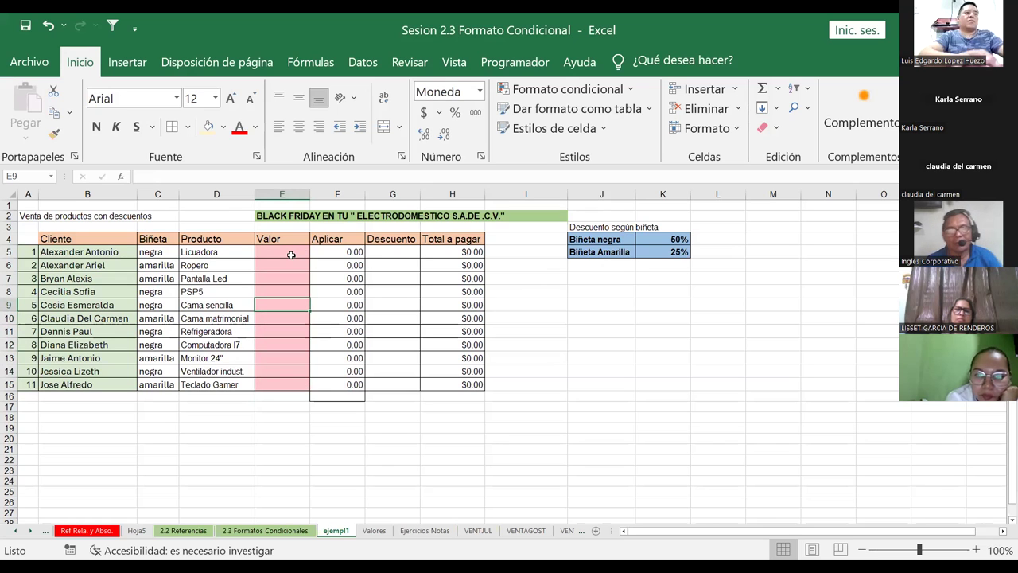
{"action": "key", "text": "Up"}
{"action": "key", "text": "Up"}
{"action": "key", "text": "Up"}
{"action": "key", "text": "Up"}
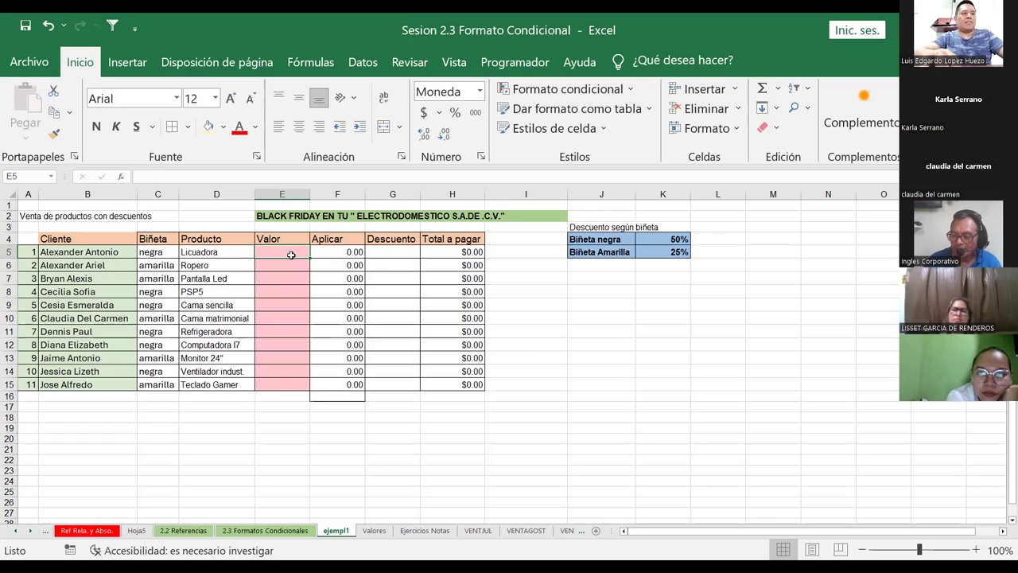
Enter Valor amounts 200, 25, 15, 15, 300 and 200 into E5 through E10.
{"action": "type", "text": "200"}
{"action": "key", "text": "Return"}
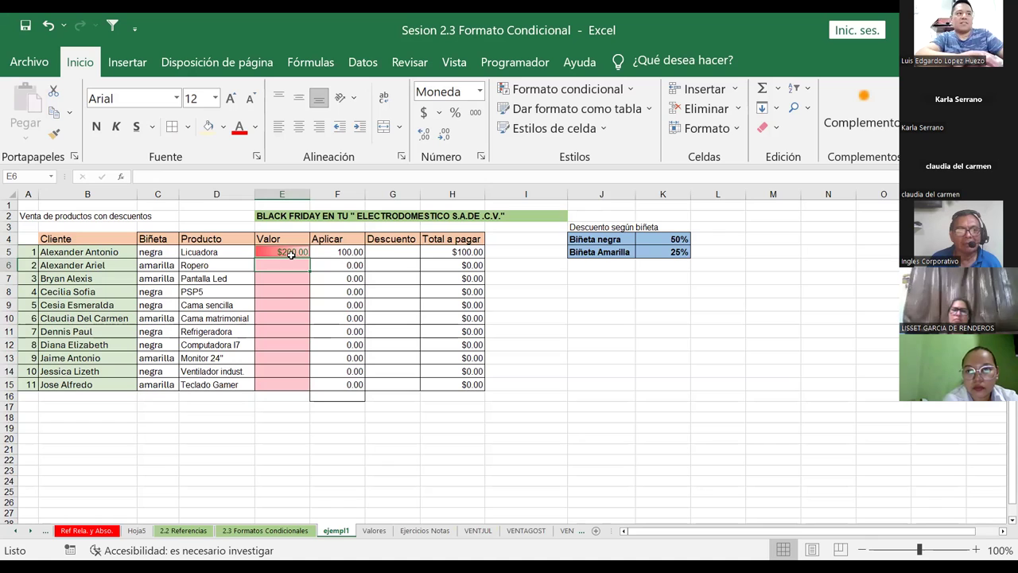
{"action": "type", "text": "25"}
{"action": "key", "text": "Return"}
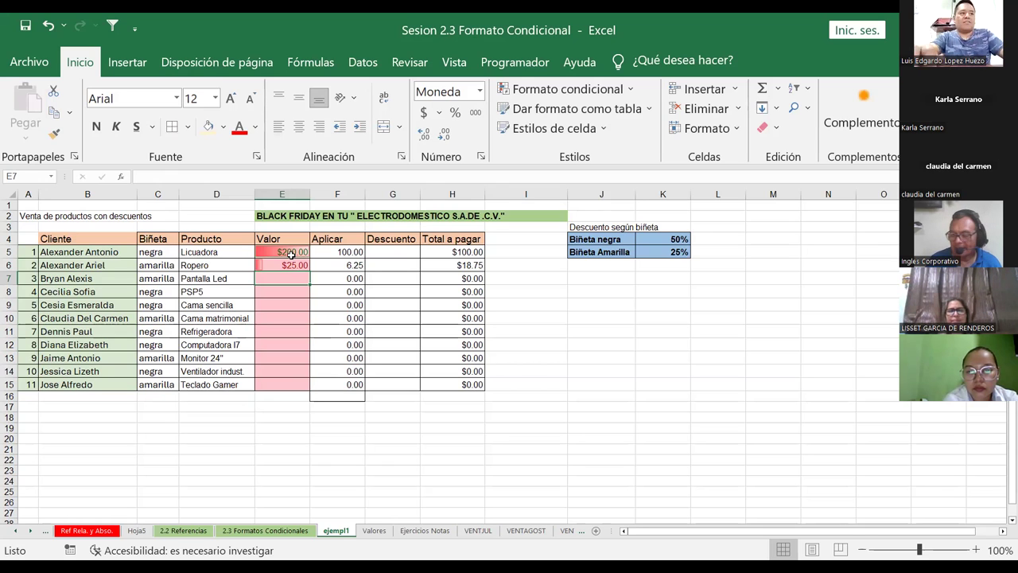
{"action": "type", "text": "15"}
{"action": "key", "text": "Return"}
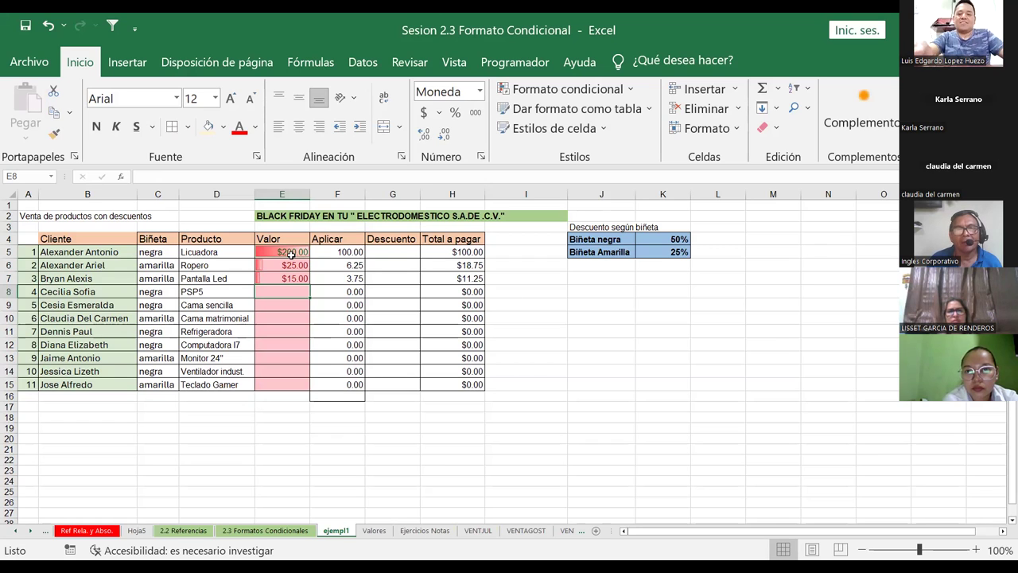
{"action": "type", "text": "15"}
{"action": "key", "text": "Return"}
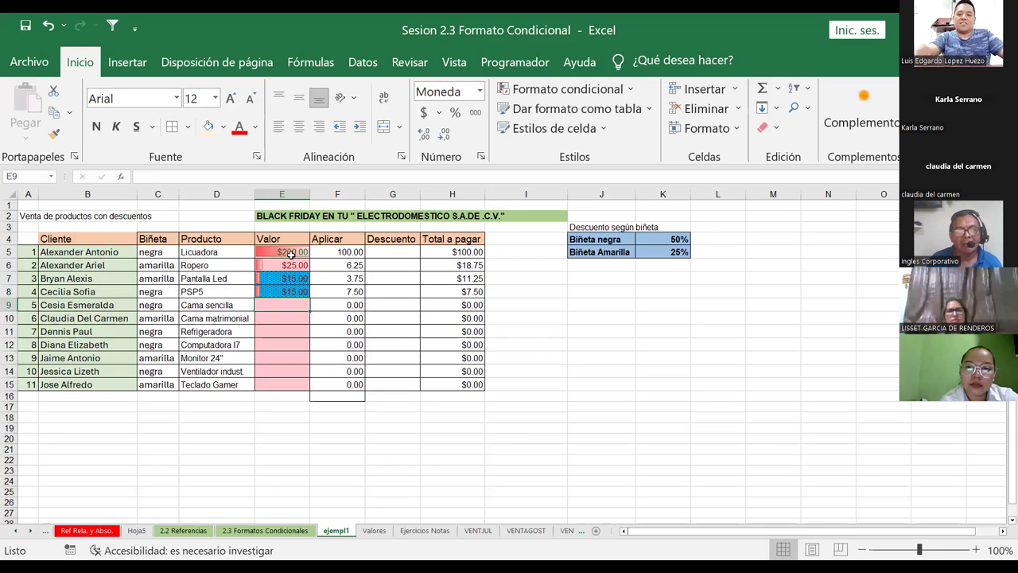
{"action": "type", "text": "300"}
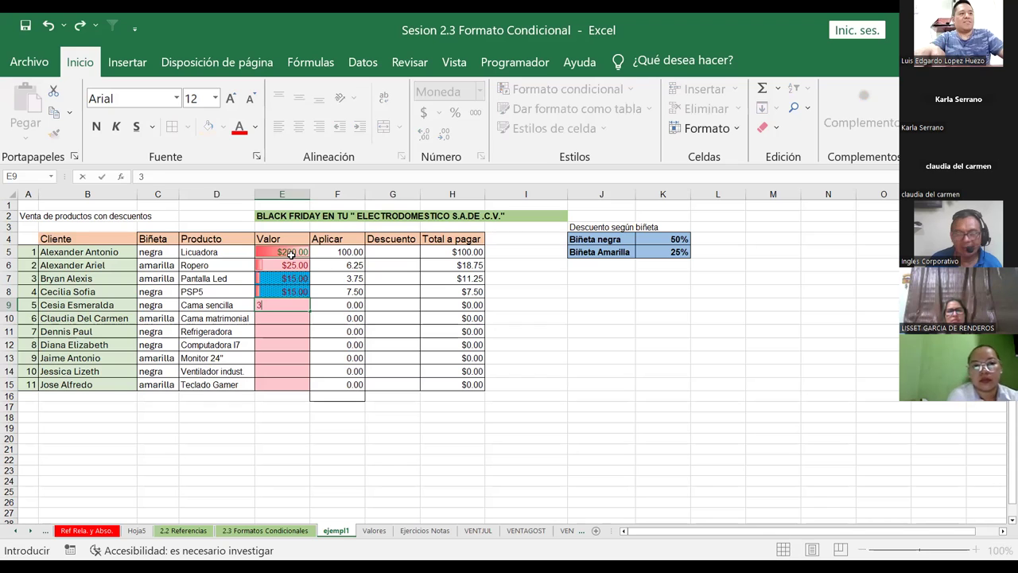
{"action": "key", "text": "Return"}
{"action": "key", "text": "Return"}
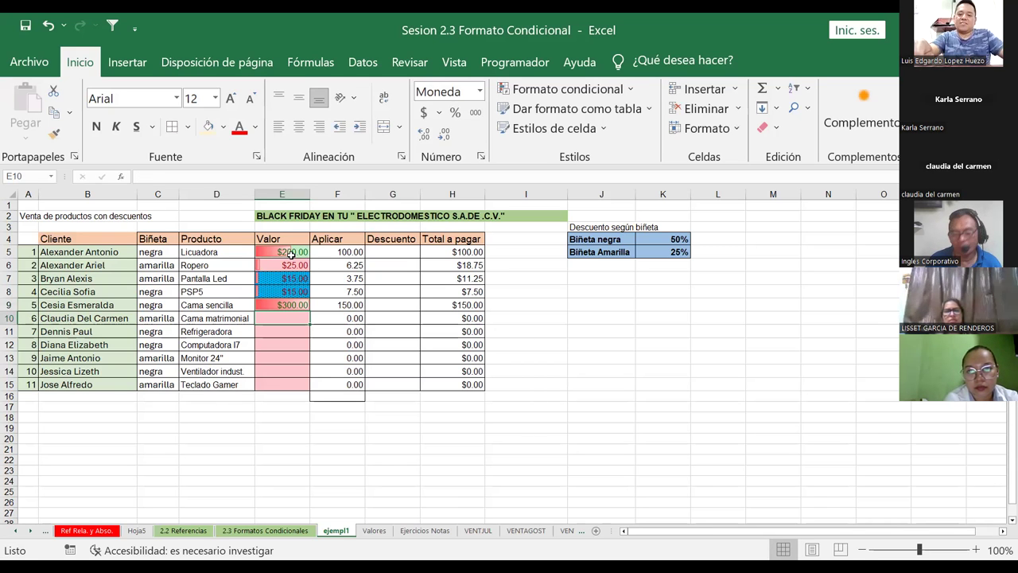
{"action": "type", "text": "200"}
{"action": "key", "text": "Return"}
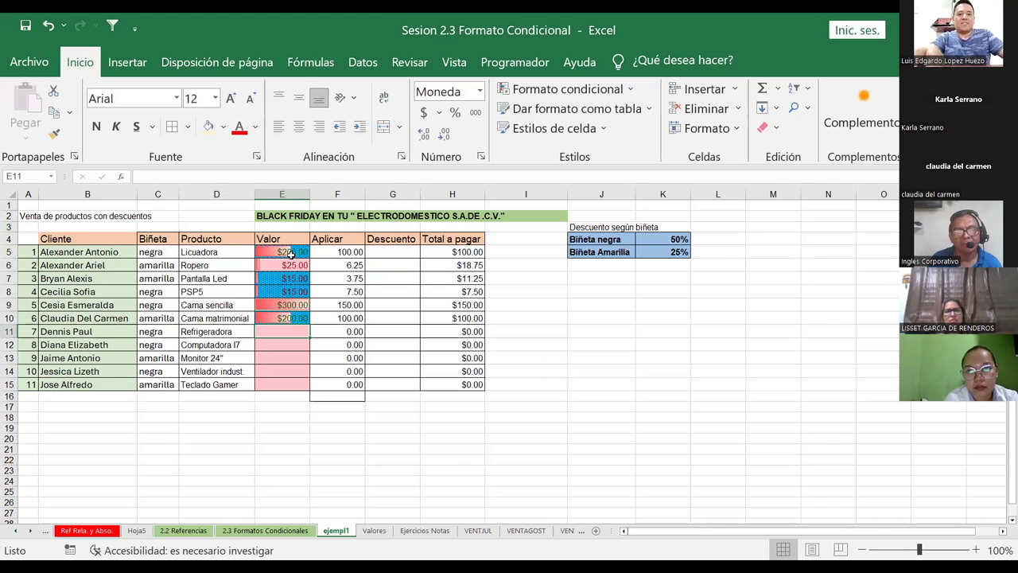
Skip E11, enter 800, 850, 900 and 2000 into E12:E15, then select E5:E15.
{"action": "key", "text": "Return"}
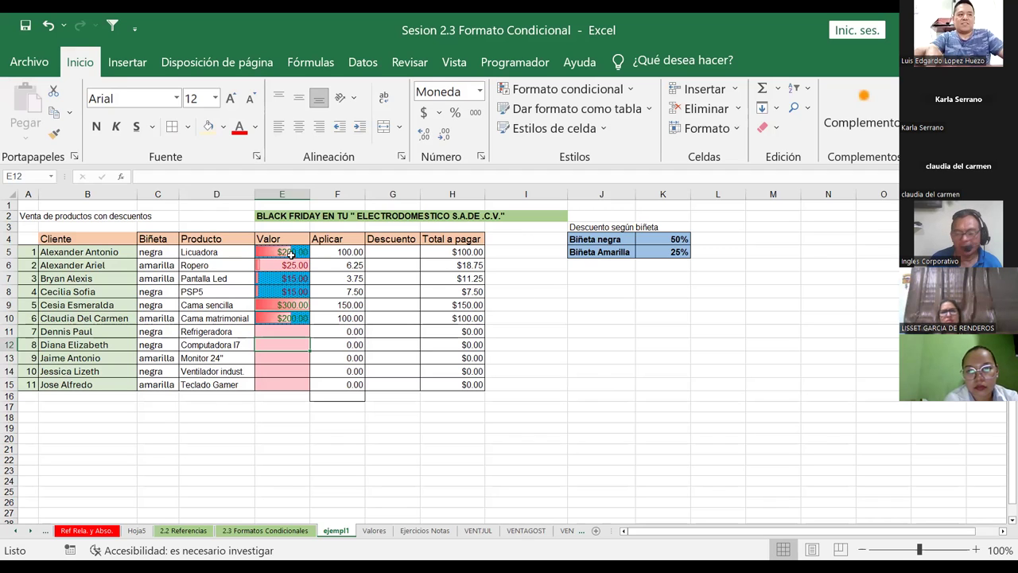
{"action": "type", "text": "800"}
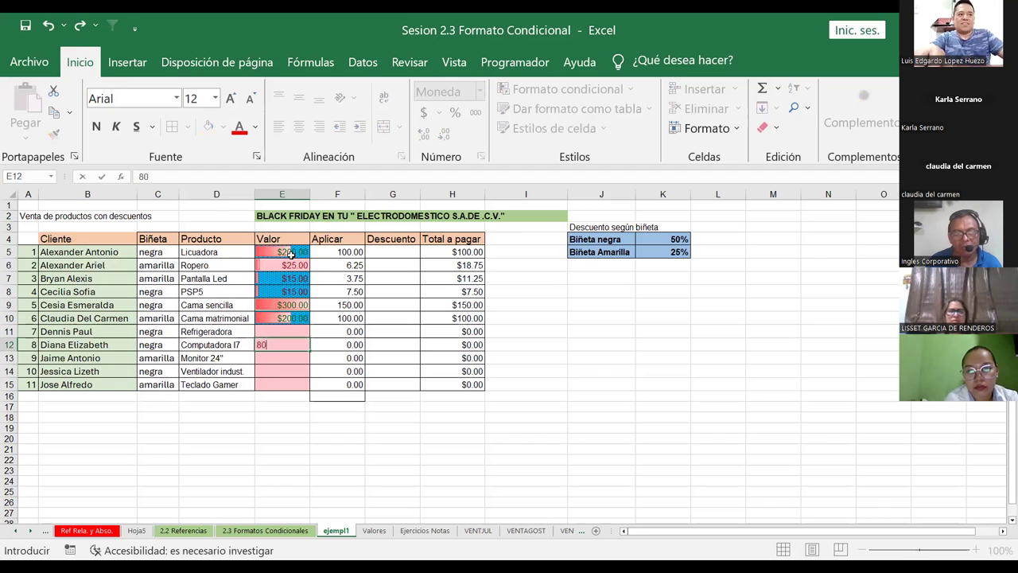
{"action": "key", "text": "Return"}
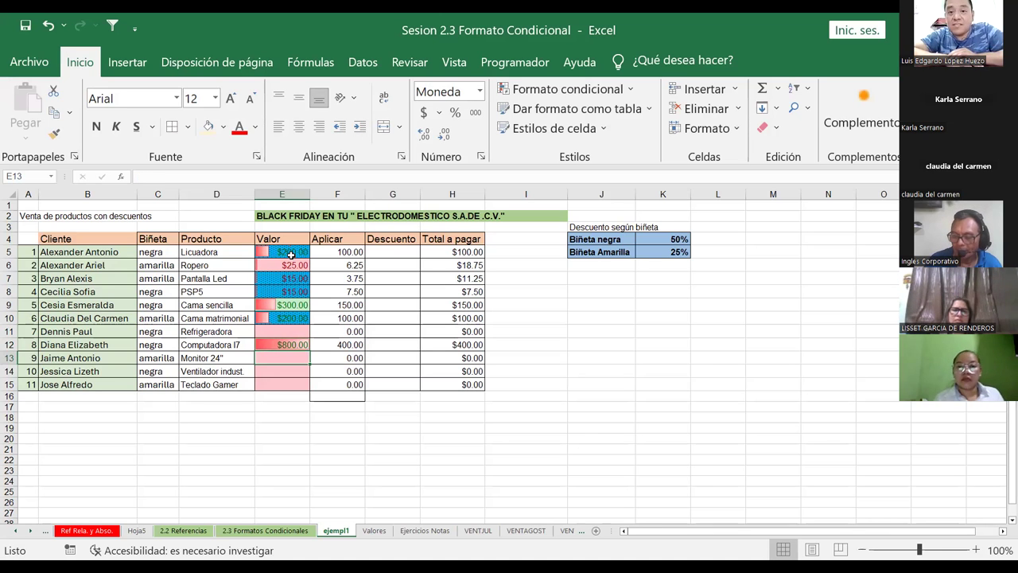
{"action": "type", "text": "850"}
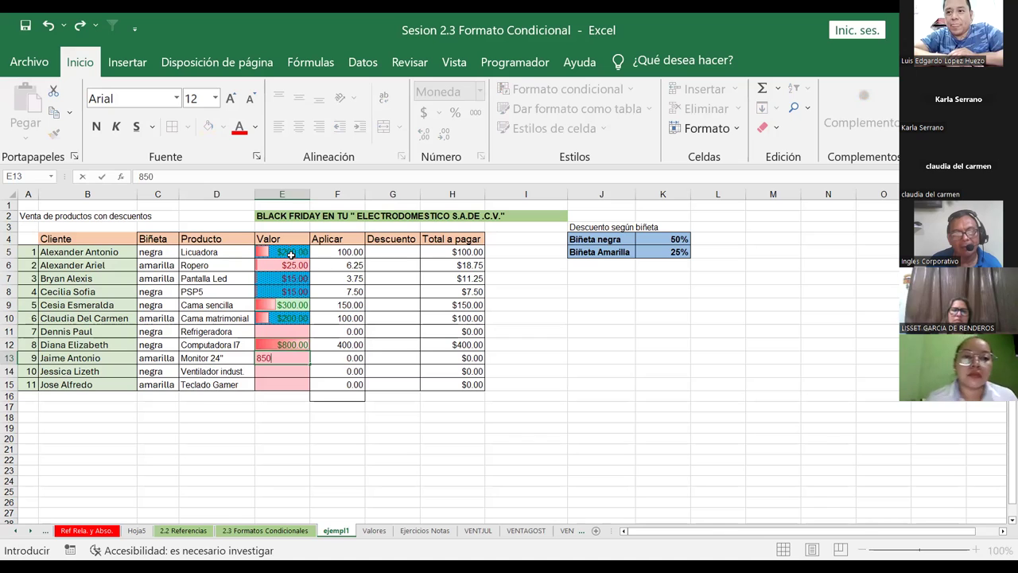
{"action": "key", "text": "Return"}
{"action": "type", "text": "900"}
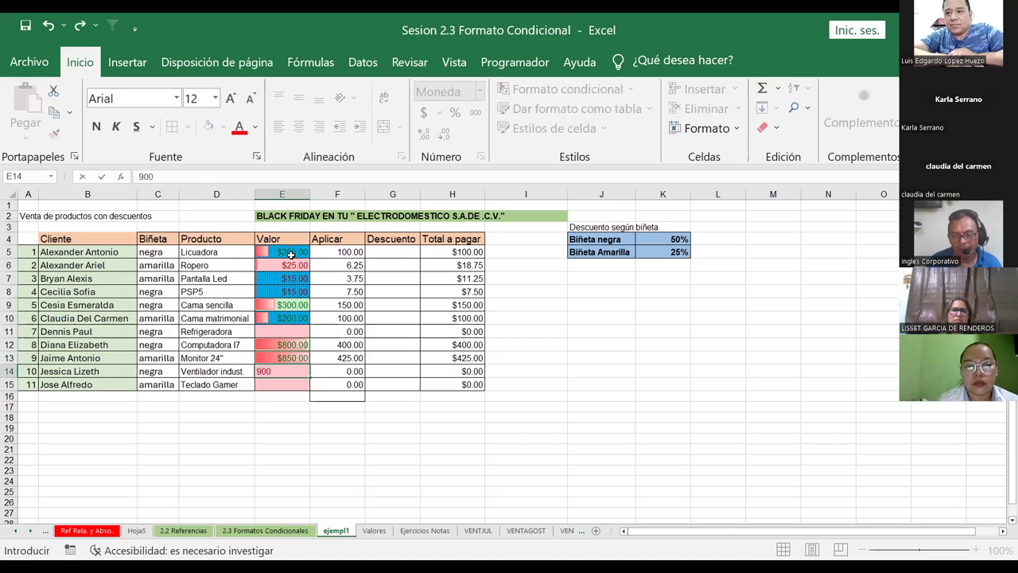
{"action": "key", "text": "Return"}
{"action": "type", "text": "2000"}
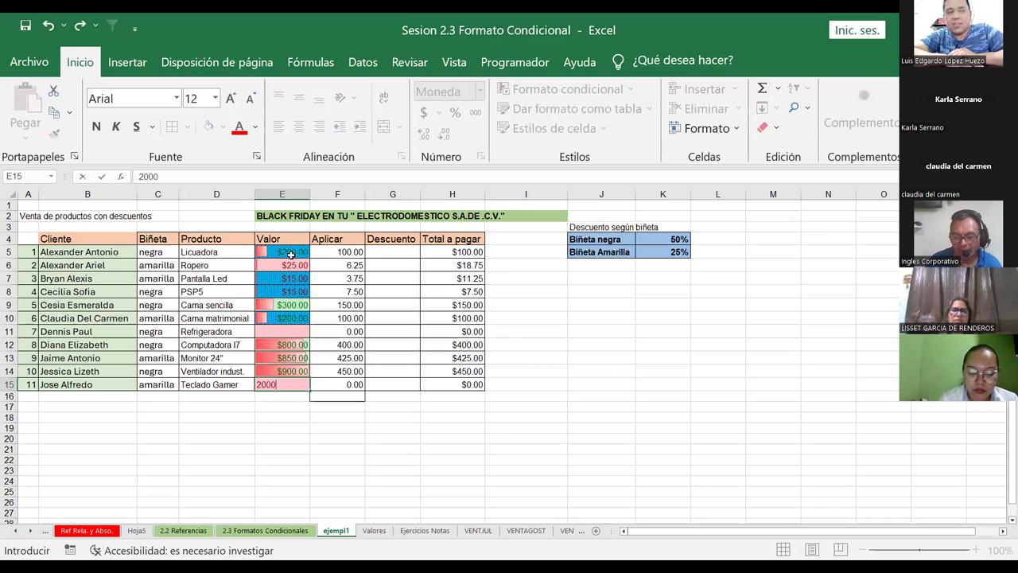
{"action": "key", "text": "Return"}
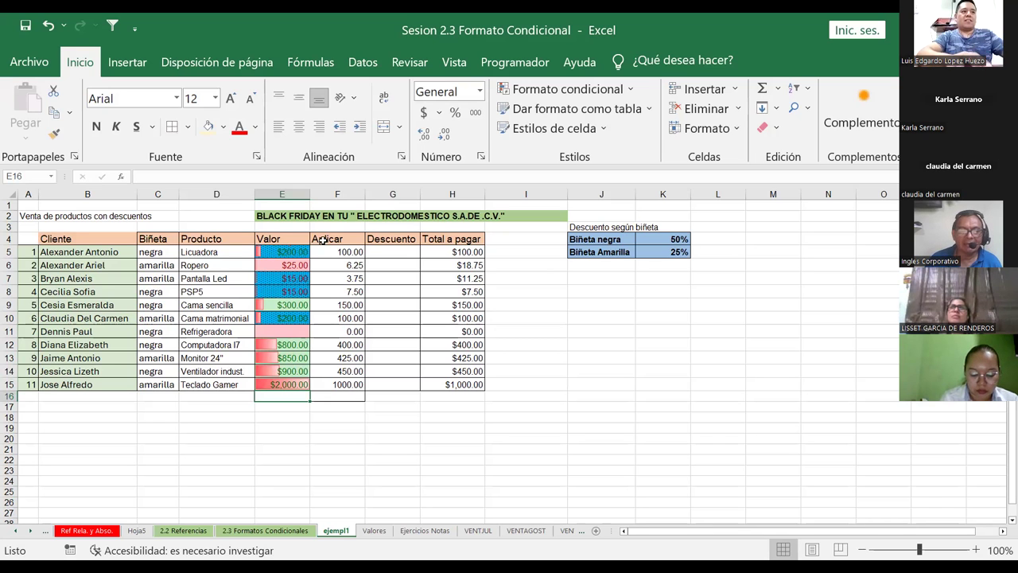
{"action": "left_click_drag", "start_coordinate": [285, 251], "coordinate": [302, 380]}
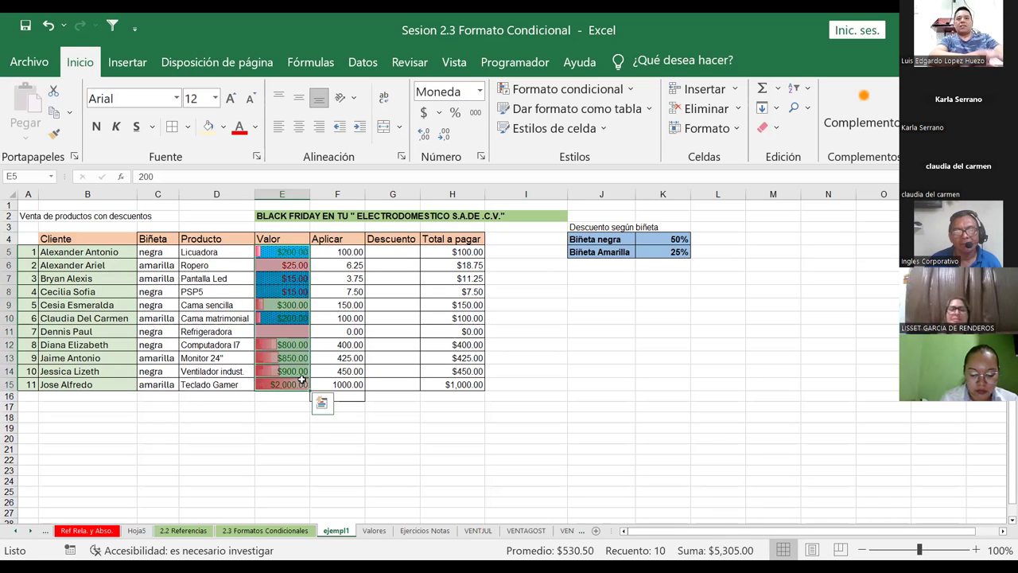
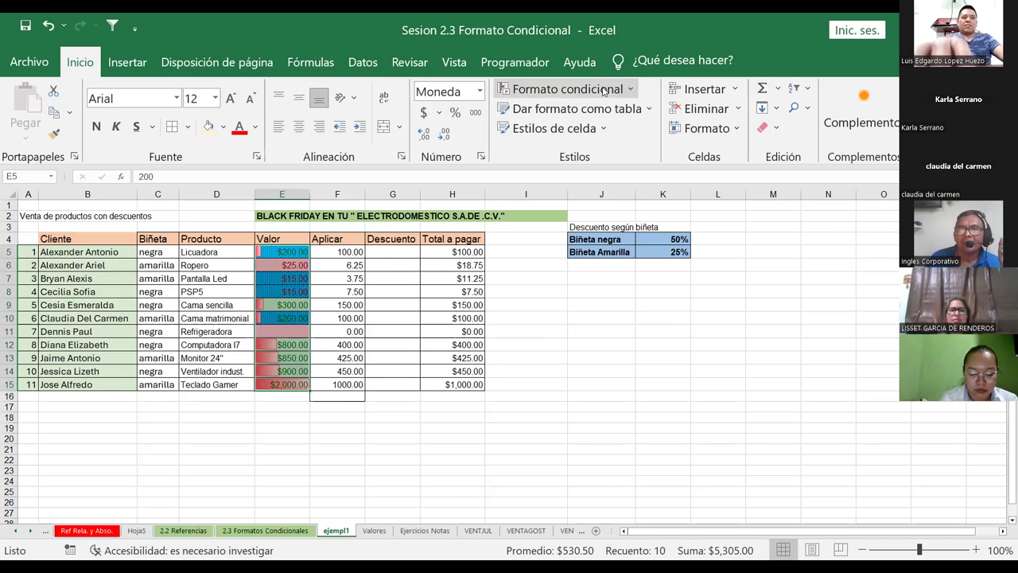
Open the Conditional Formatting Rules Manager for E5:E15 and move the dialog left.
{"action": "left_click", "coordinate": [634, 90]}
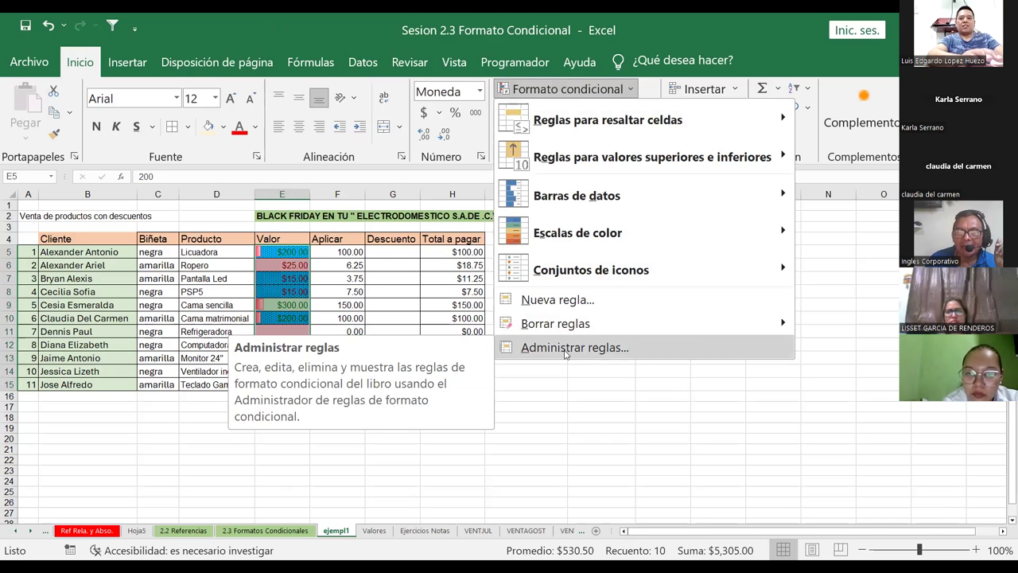
{"action": "left_click", "coordinate": [575, 347]}
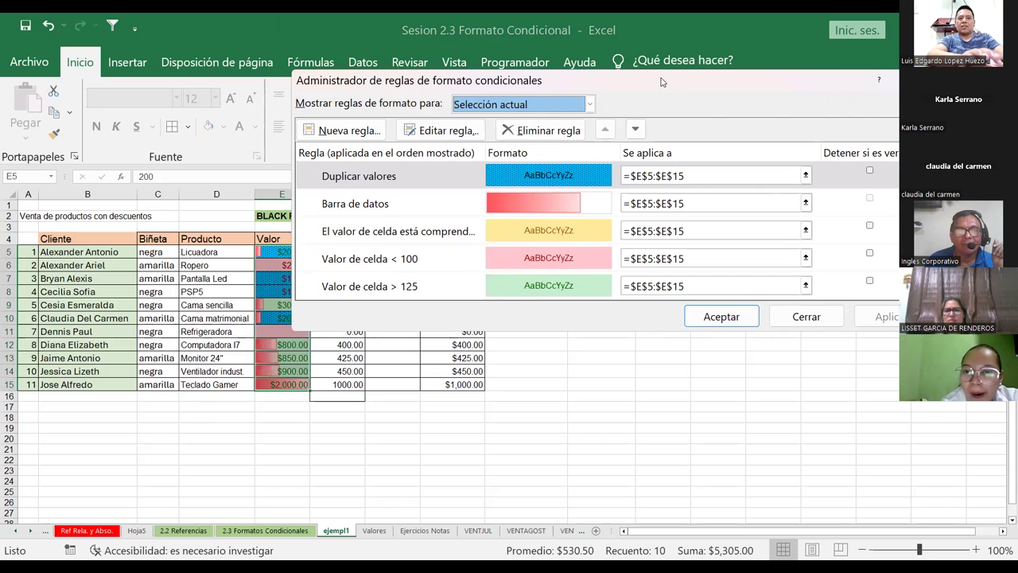
{"action": "left_click_drag", "start_coordinate": [661, 82], "coordinate": [499, 80]}
{"action": "mouse_move", "coordinate": [764, 164]}
{"action": "left_mouse_down"}
{"action": "mouse_move", "coordinate": [765, 224]}
{"action": "mouse_move", "coordinate": [764, 164]}
{"action": "left_mouse_up"}
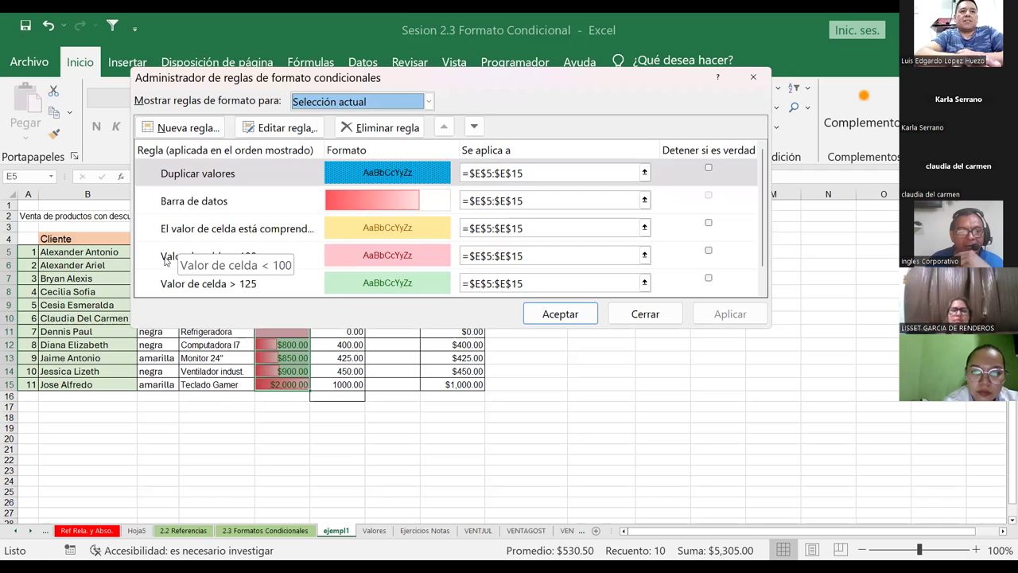
Delete the 'Duplicar valores' rule, then select the 'Valor de celda < 100' rule.
{"action": "left_click", "coordinate": [168, 256]}
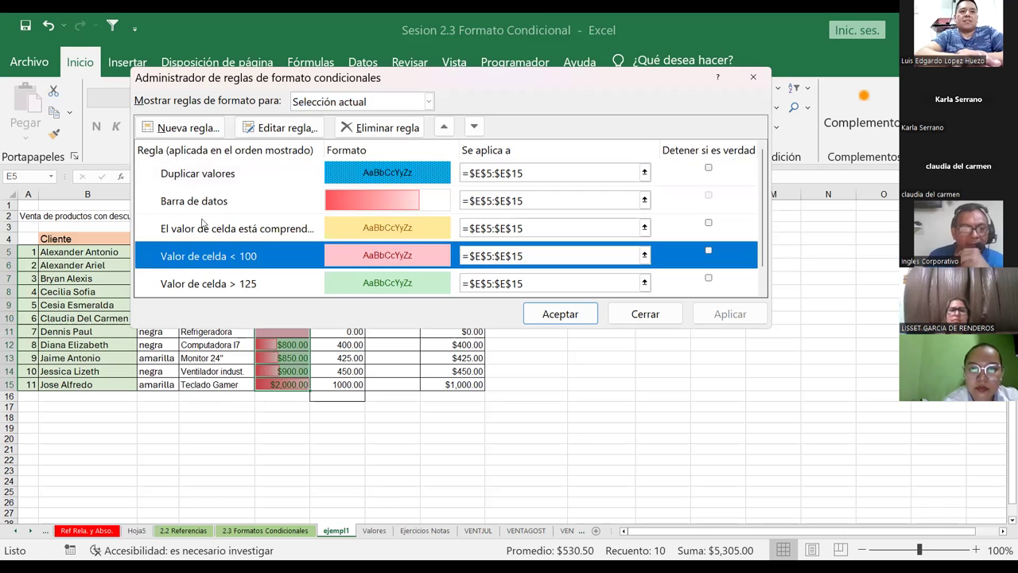
{"action": "left_click", "coordinate": [193, 179]}
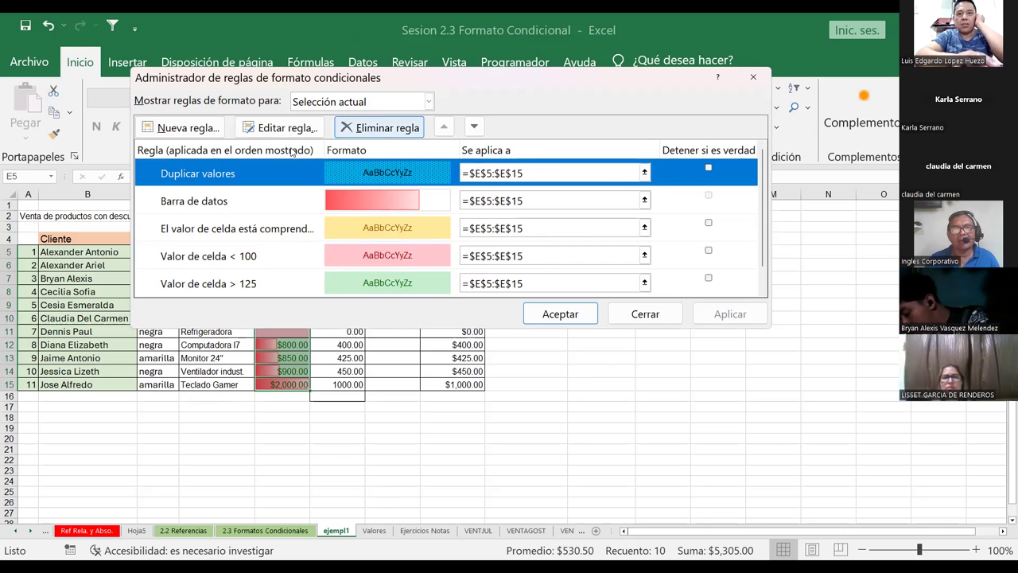
{"action": "scroll", "coordinate": [566, 250], "scroll_direction": "down", "scroll_amount": 1}
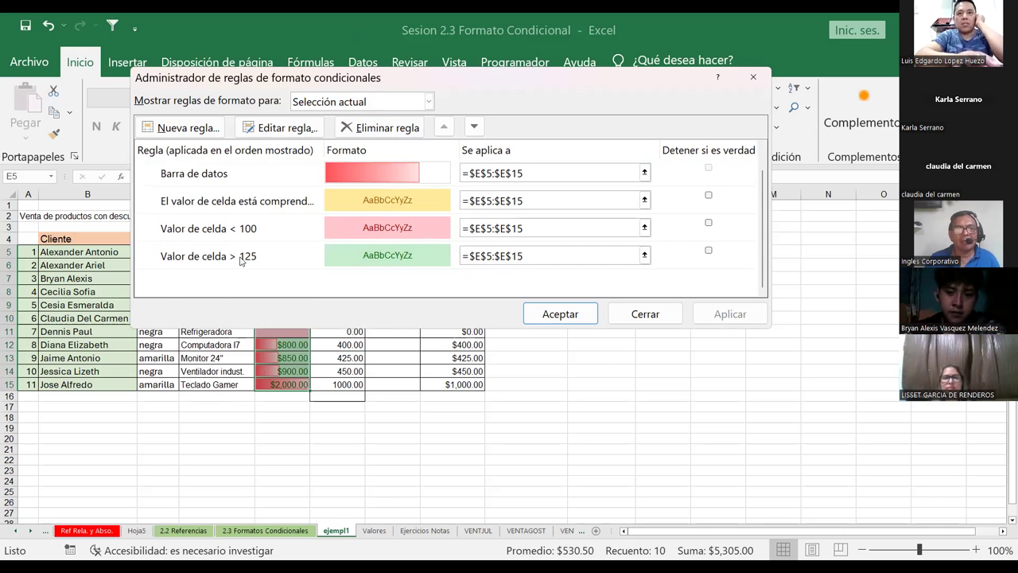
{"action": "scroll", "coordinate": [246, 256], "scroll_direction": "up", "scroll_amount": 1}
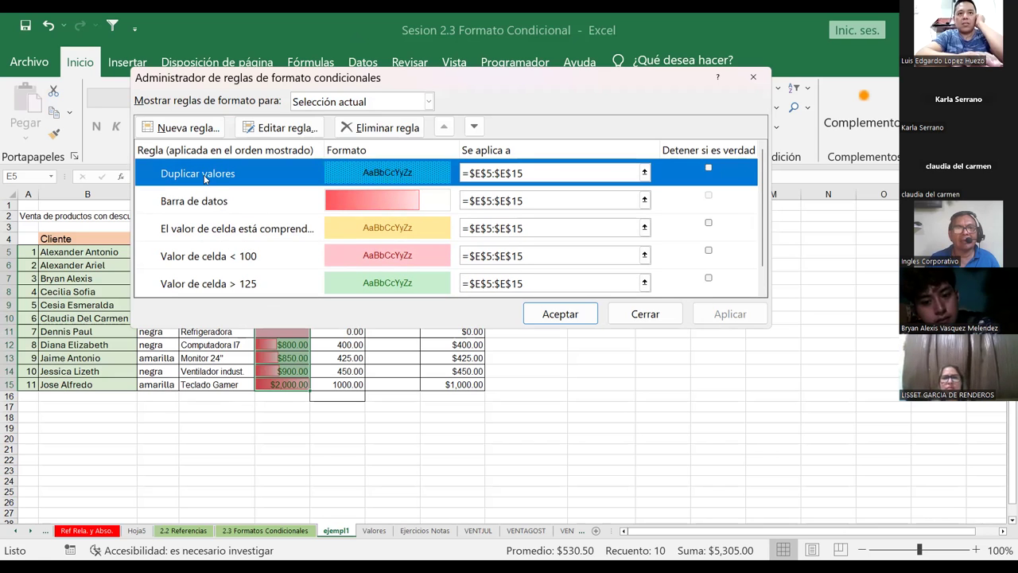
{"action": "left_click", "coordinate": [378, 133]}
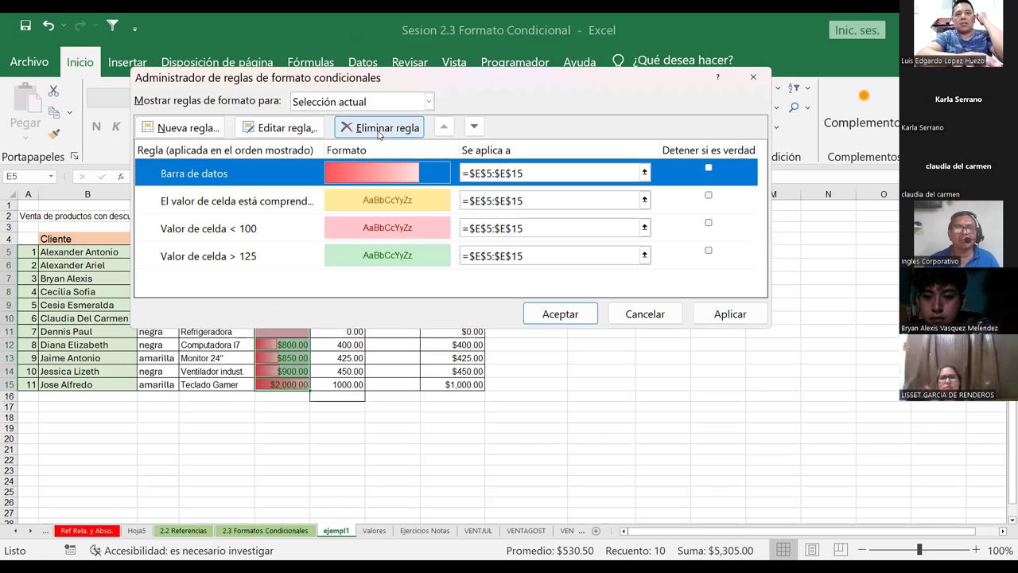
{"action": "left_click", "coordinate": [218, 231]}
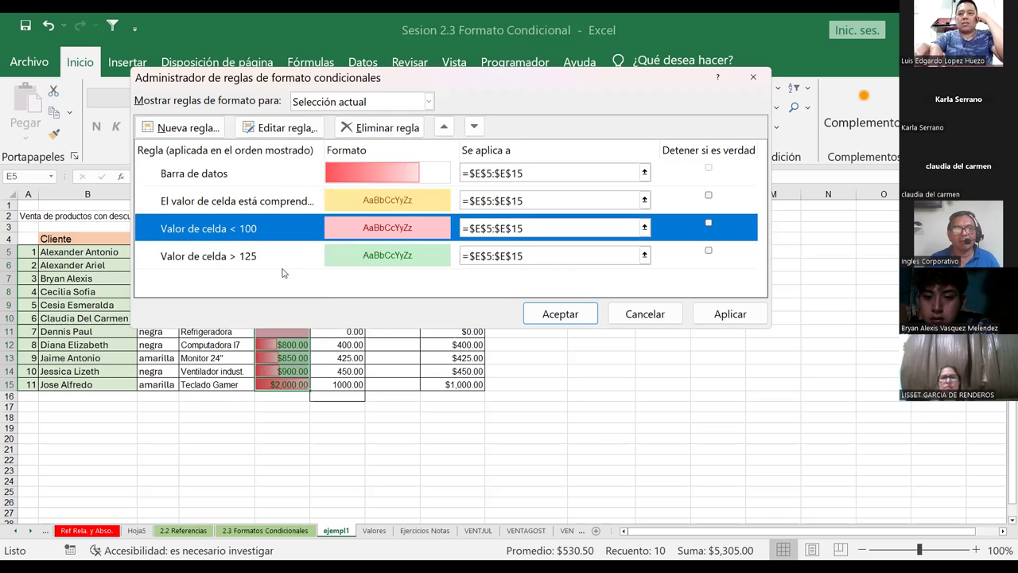
Give the under-100 rule a light-blue thin vertical-stripe pattern fill.
{"action": "left_click", "coordinate": [264, 129]}
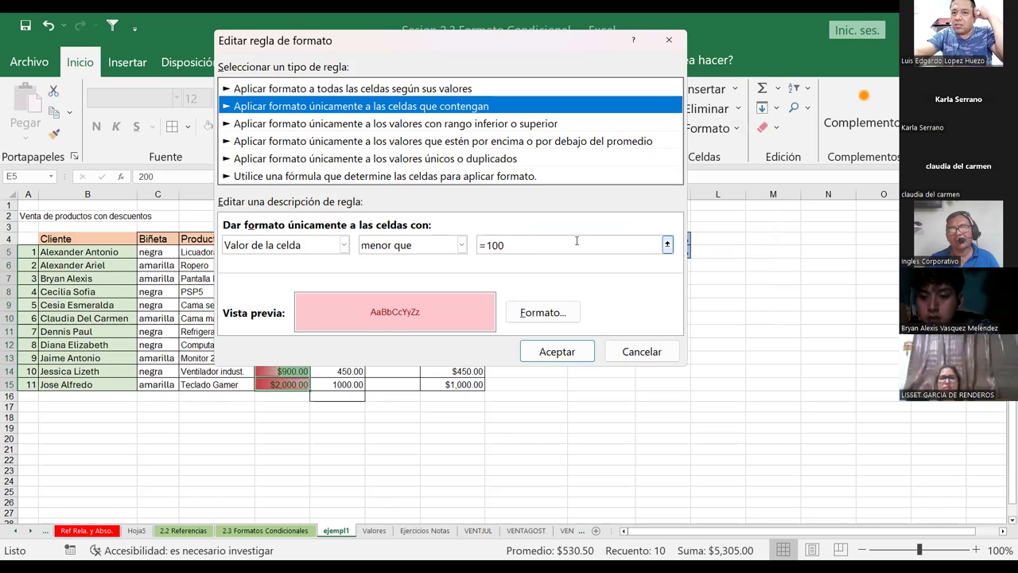
{"action": "left_click", "coordinate": [518, 310]}
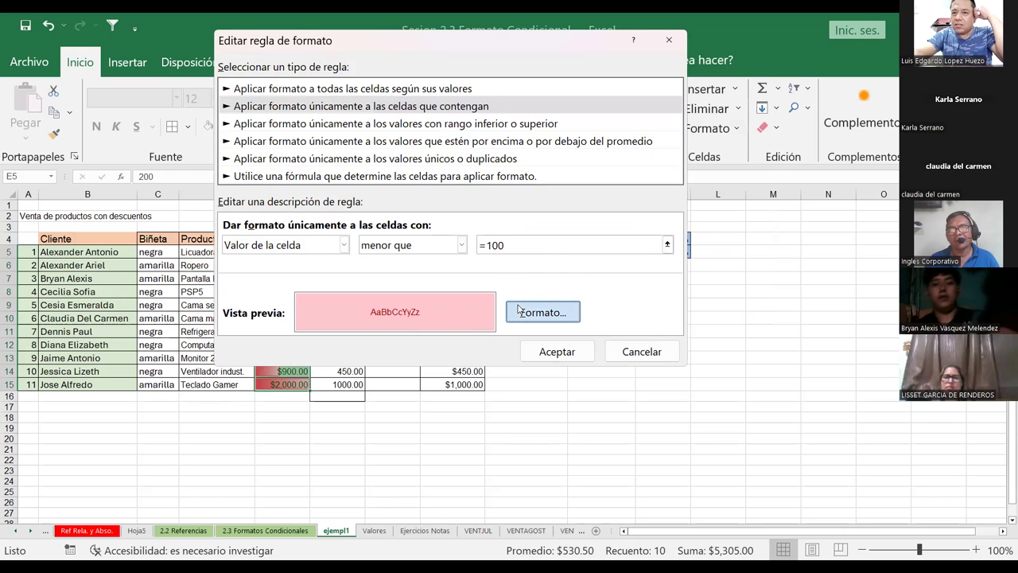
{"action": "left_click", "coordinate": [544, 110]}
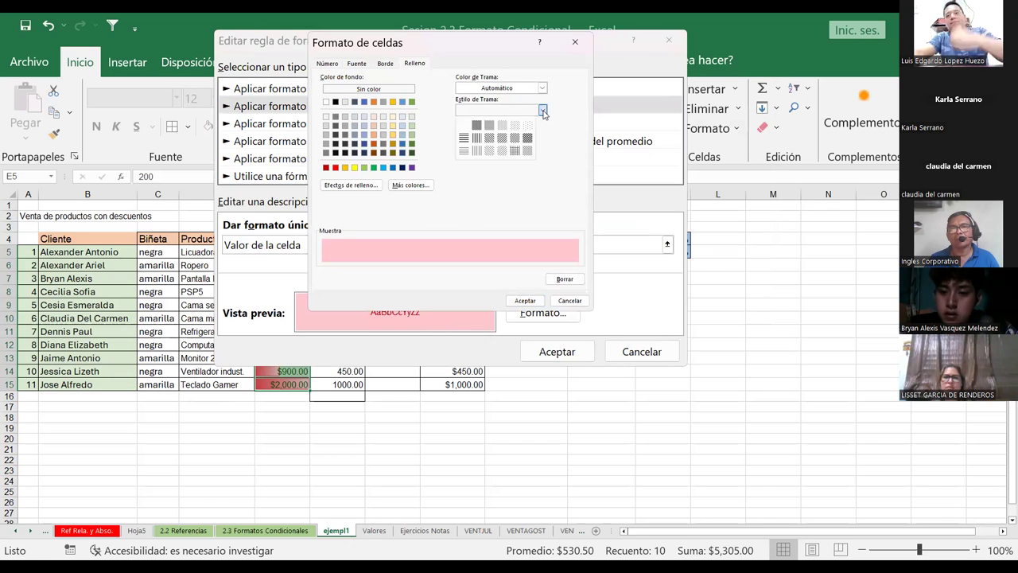
{"action": "left_click", "coordinate": [476, 151]}
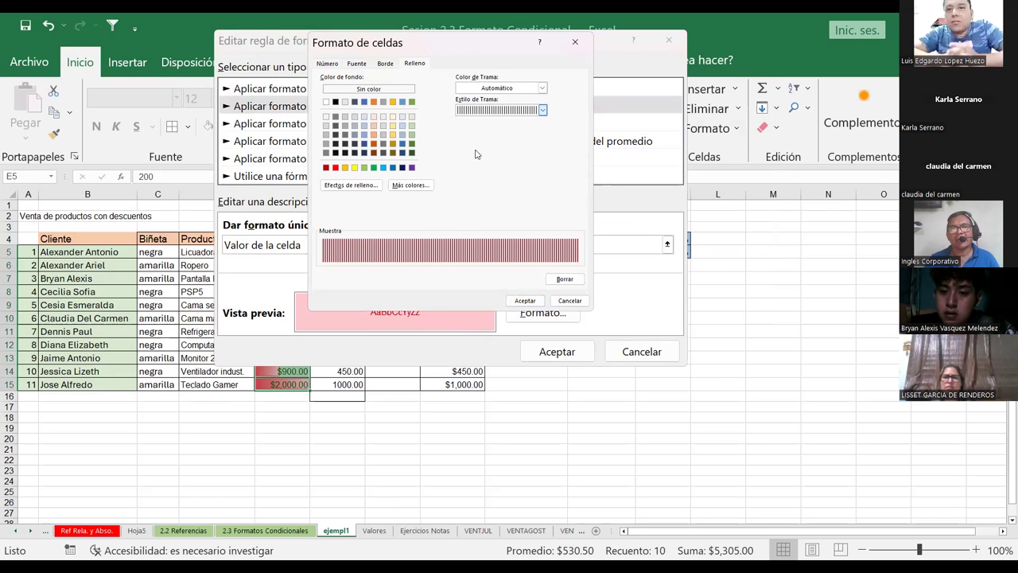
{"action": "left_click", "coordinate": [410, 184]}
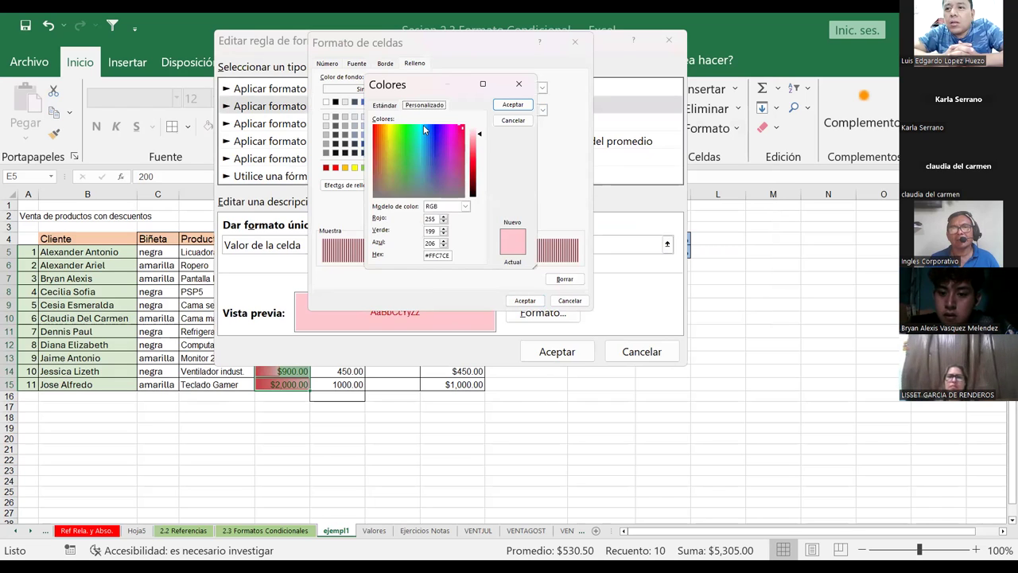
{"action": "left_click", "coordinate": [424, 127]}
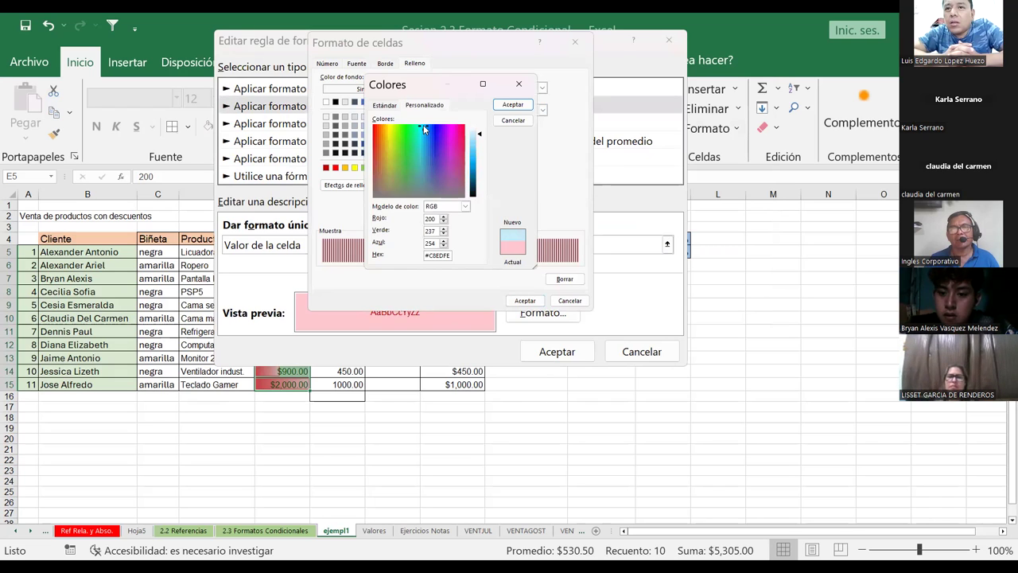
{"action": "left_click", "coordinate": [513, 106]}
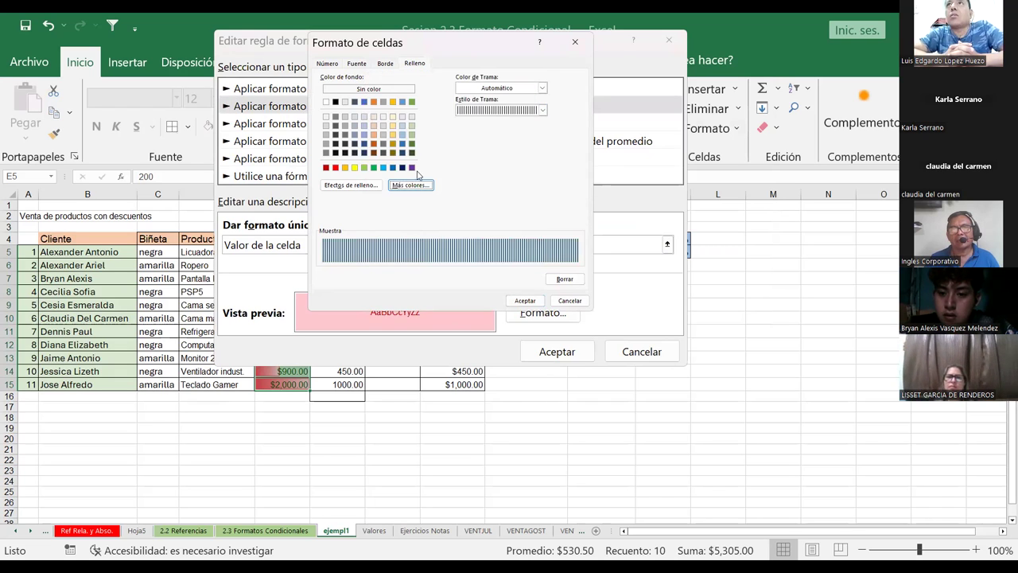
{"action": "left_click", "coordinate": [531, 304]}
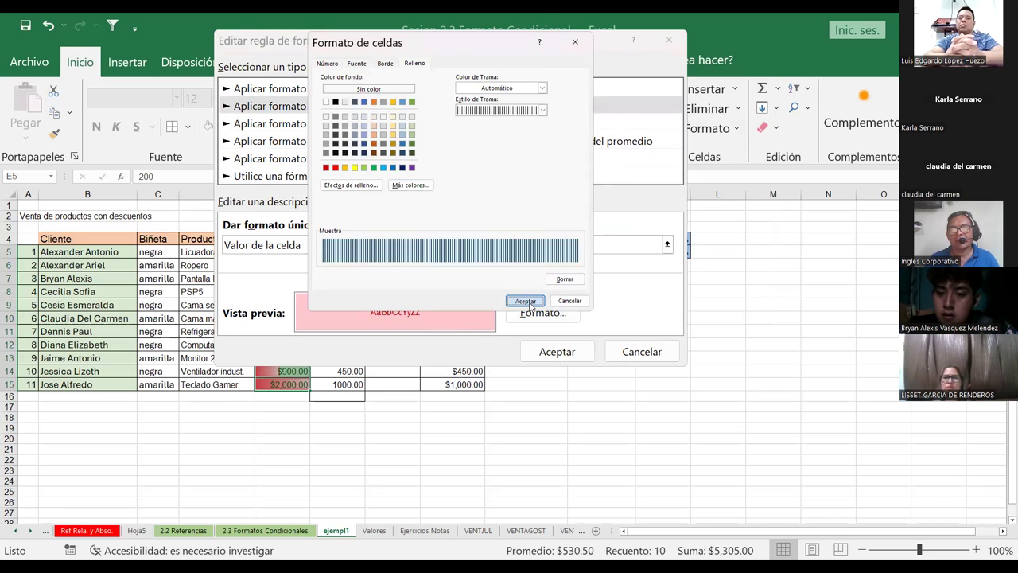
Confirm the edited rule and apply the four rules to the Valor cells.
{"action": "key", "text": "Return"}
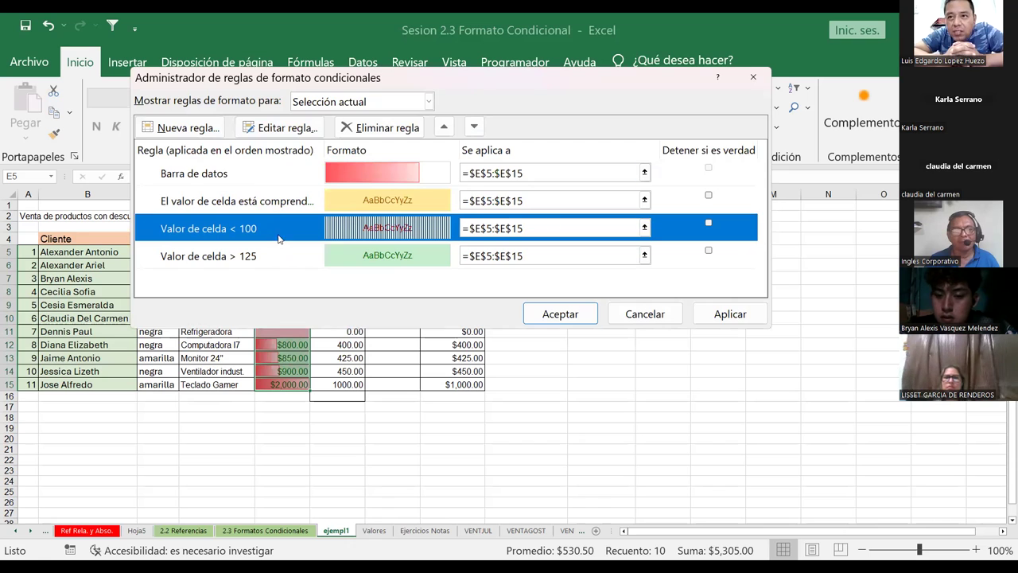
{"action": "left_click", "coordinate": [729, 314]}
{"action": "left_click", "coordinate": [569, 317]}
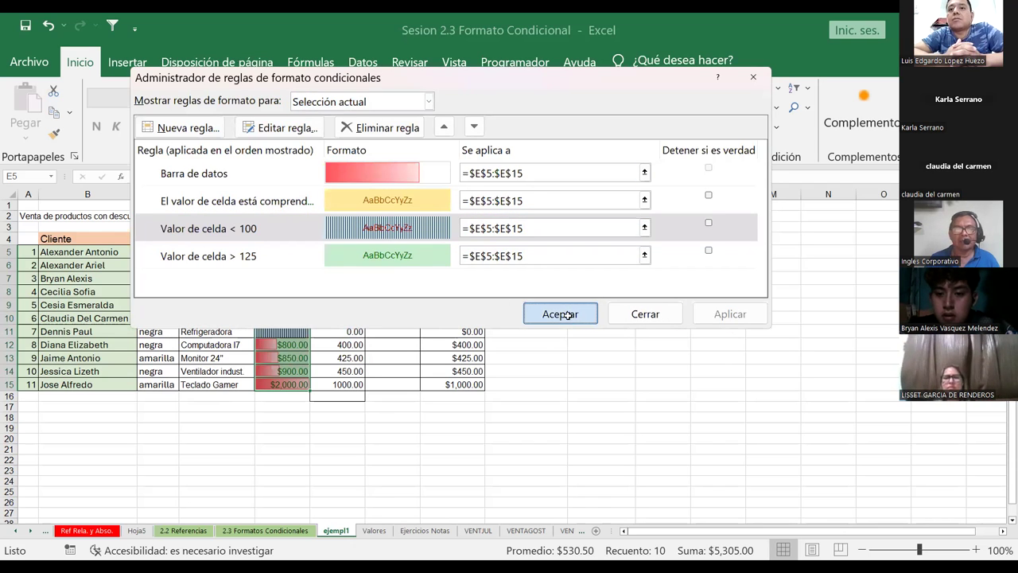
{"action": "left_click", "coordinate": [392, 279]}
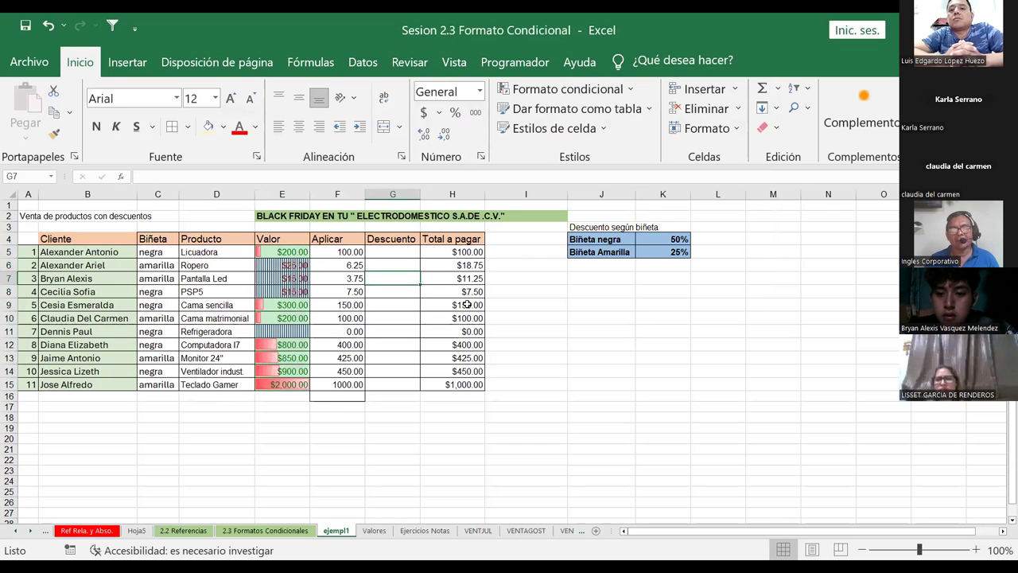
Enter 'Analisis?' in J7 and enlarge its font two sizes to 16 point.
{"action": "left_click", "coordinate": [587, 277]}
{"action": "type", "text": "Analisis"}
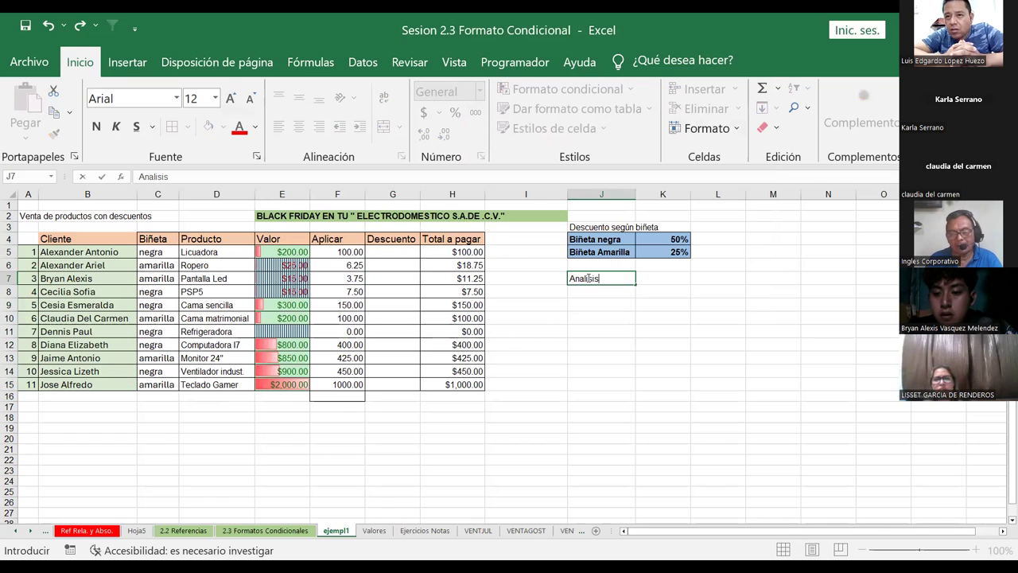
{"action": "type", "text": "?"}
{"action": "key", "text": "Return"}
{"action": "left_click", "coordinate": [586, 277]}
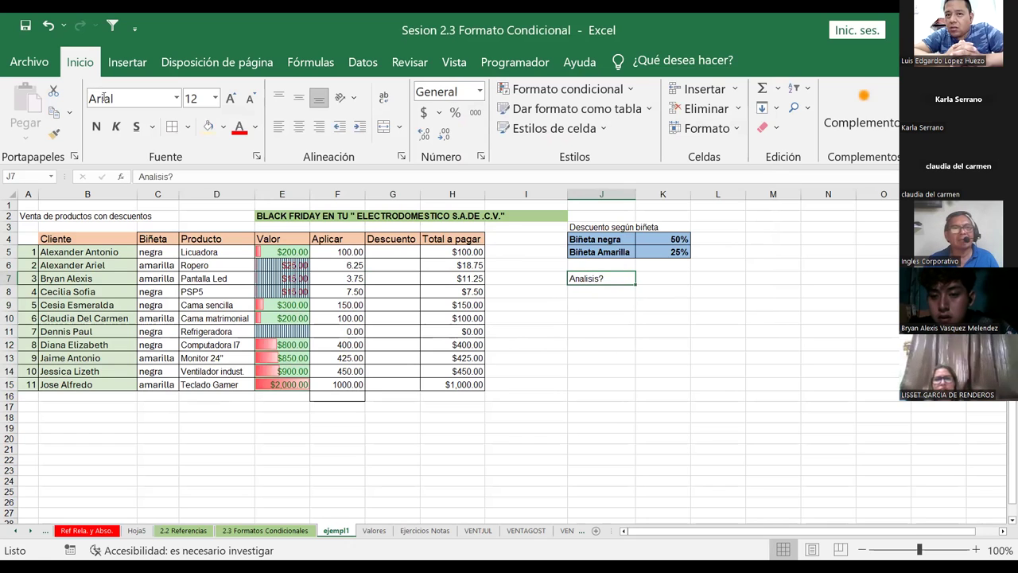
{"action": "left_click", "coordinate": [231, 99]}
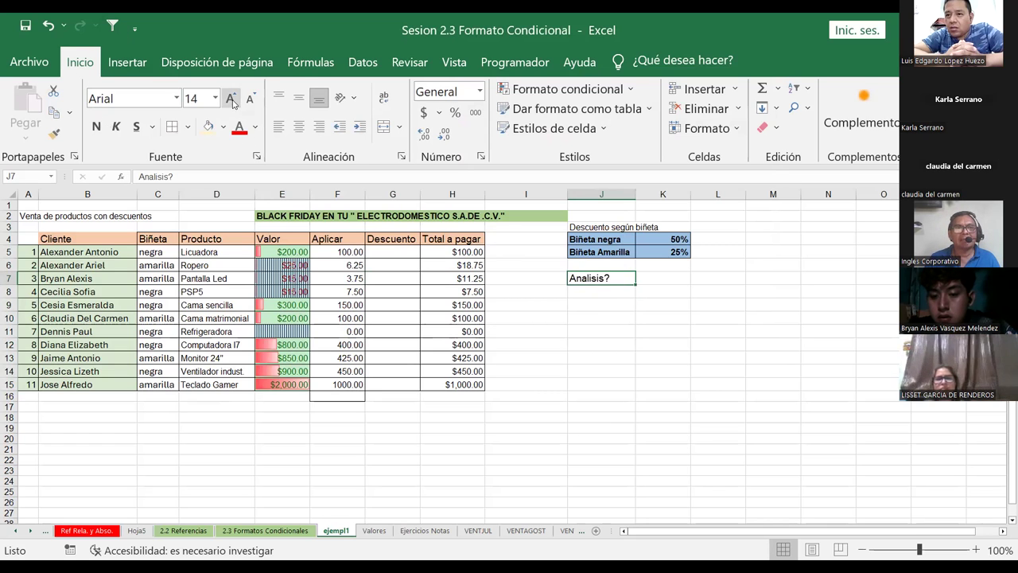
{"action": "left_click", "coordinate": [231, 99]}
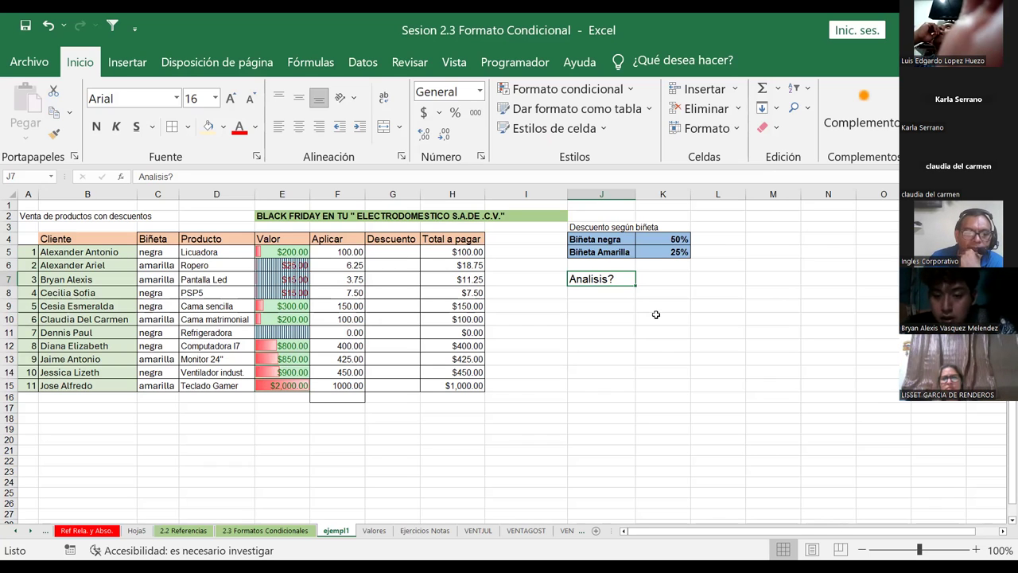
Begin numbering the Descuento column with 1, 2 and 3 below G5.
{"action": "left_click", "coordinate": [397, 250]}
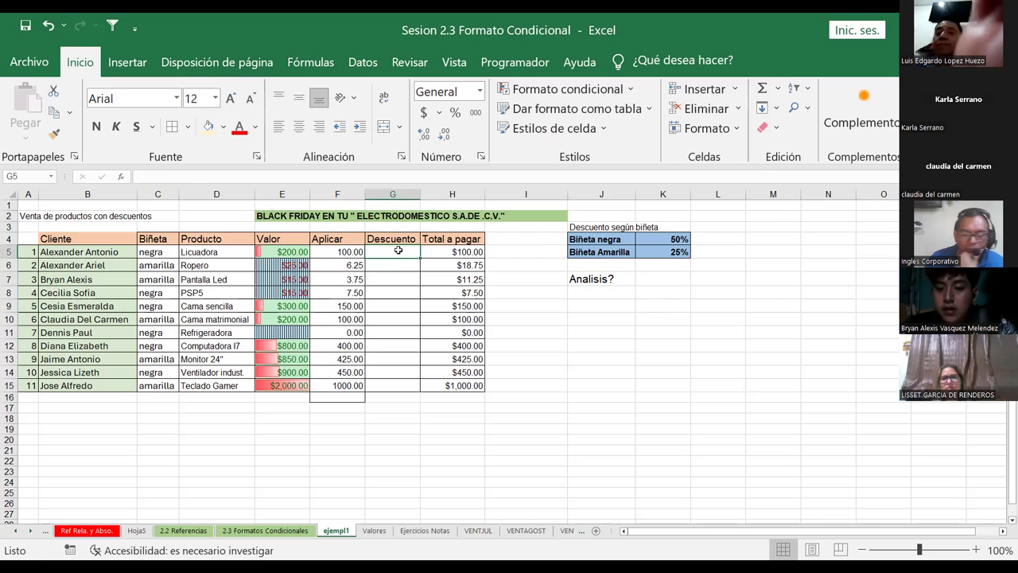
{"action": "key", "text": "Return"}
{"action": "type", "text": "1"}
{"action": "key", "text": "Return"}
{"action": "type", "text": "2"}
{"action": "key", "text": "Return"}
{"action": "type", "text": "3"}
Renumber the Descuento cells from G5 as 1 through 11, ending at G15.
{"action": "left_click", "coordinate": [398, 250]}
{"action": "type", "text": "1"}
{"action": "key", "text": "Return"}
{"action": "type", "text": "2"}
{"action": "key", "text": "Return"}
{"action": "type", "text": "3 4"}
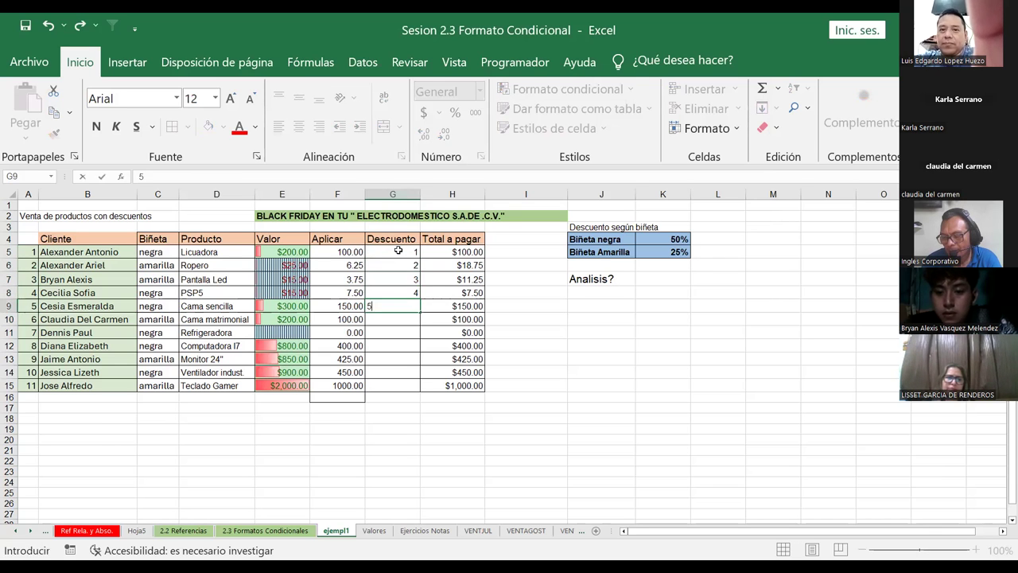
{"action": "type", "text": " 5 6 7 8 9 "}
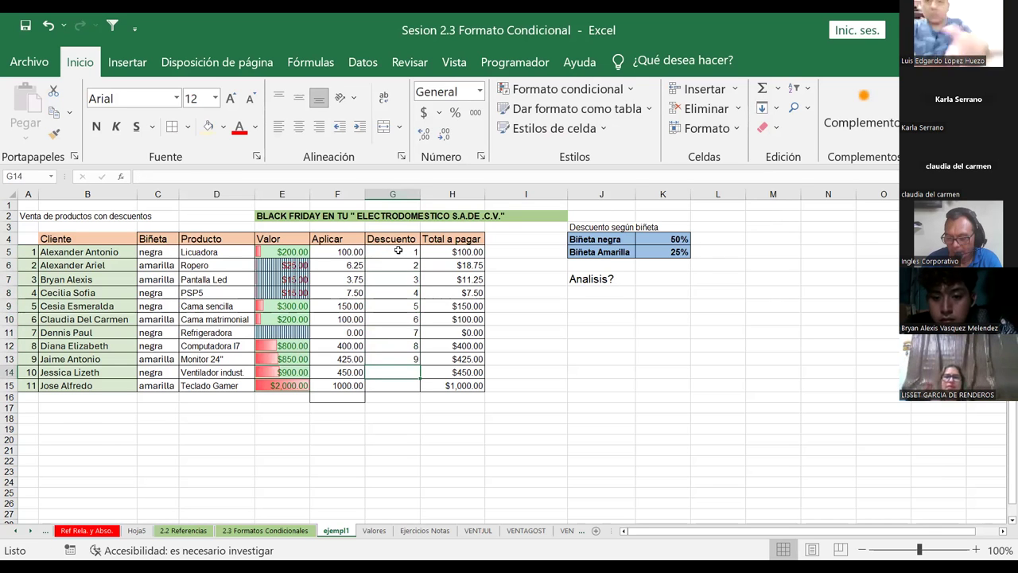
{"action": "type", "text": "10"}
{"action": "key", "text": "Return"}
{"action": "type", "text": "11"}
{"action": "key", "text": "Return"}
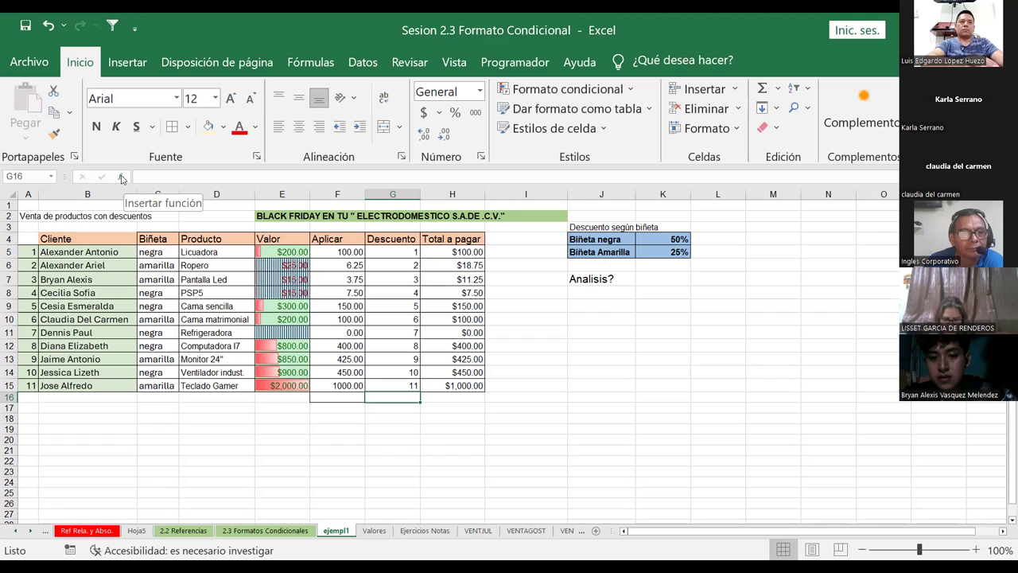
{"action": "left_click", "coordinate": [121, 178]}
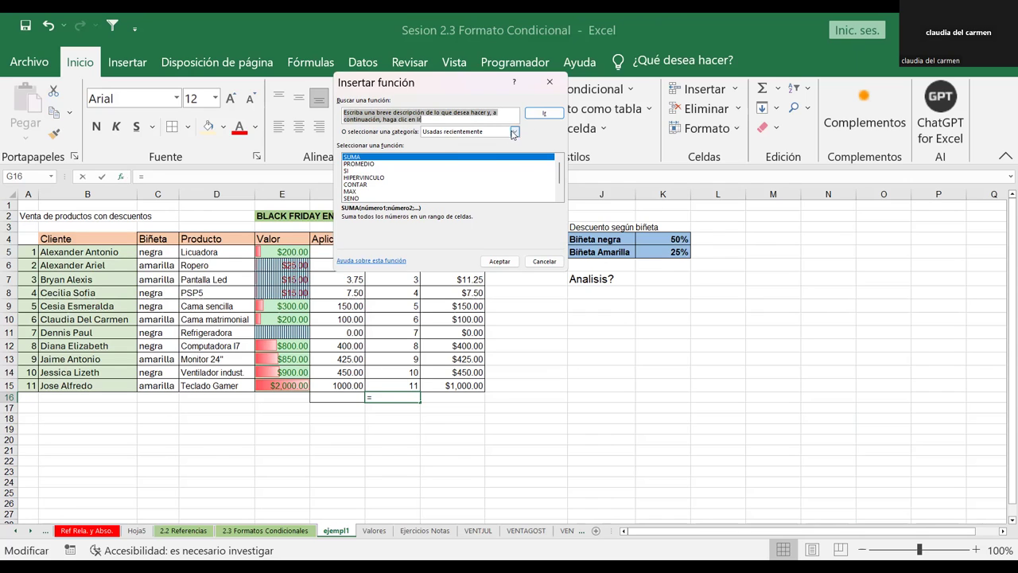
{"action": "left_click", "coordinate": [514, 132]}
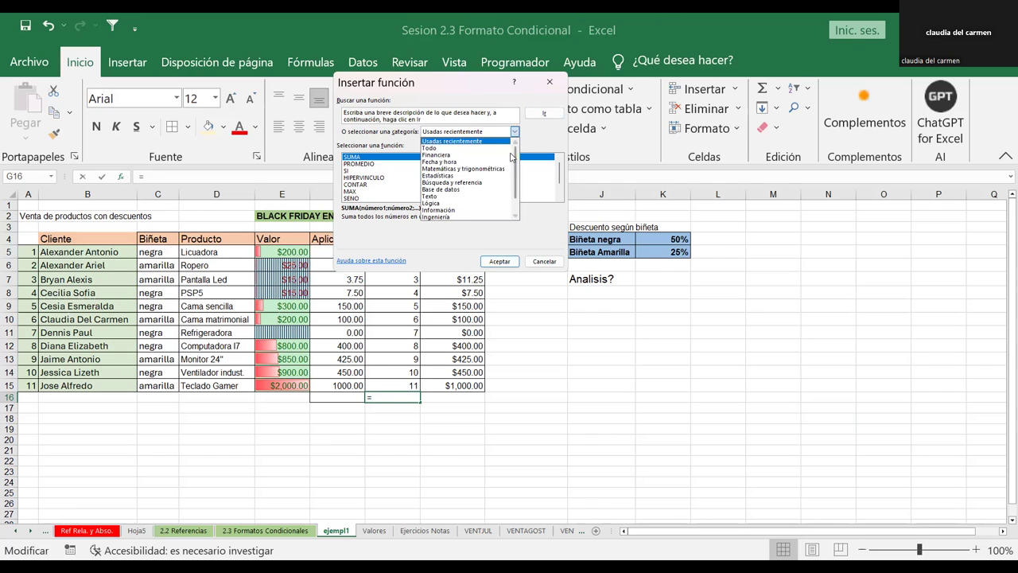
{"action": "scroll", "coordinate": [517, 178], "scroll_direction": "down", "scroll_amount": 1}
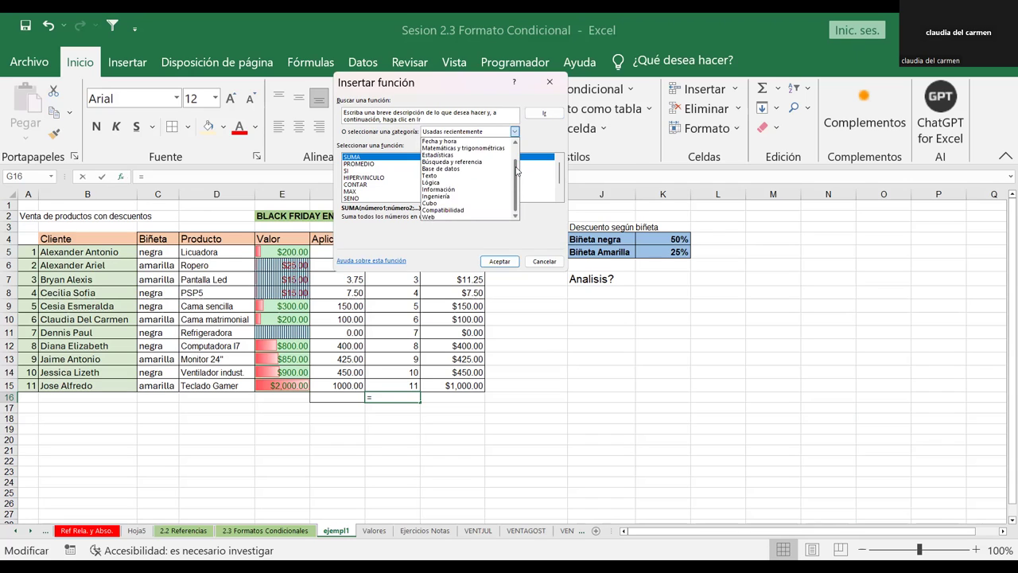
{"action": "scroll", "coordinate": [516, 170], "scroll_direction": "up", "scroll_amount": 1}
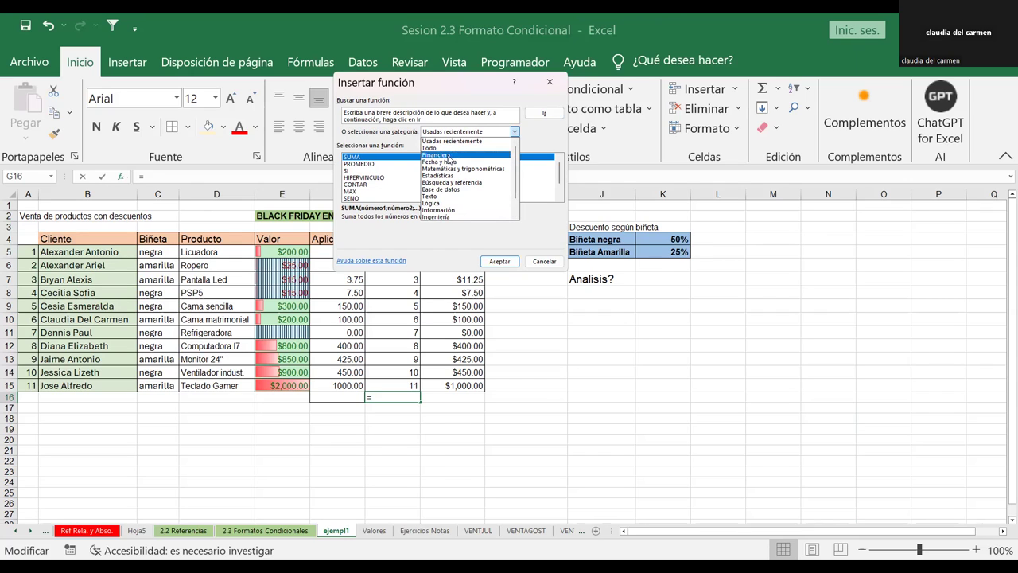
{"action": "left_click", "coordinate": [449, 156]}
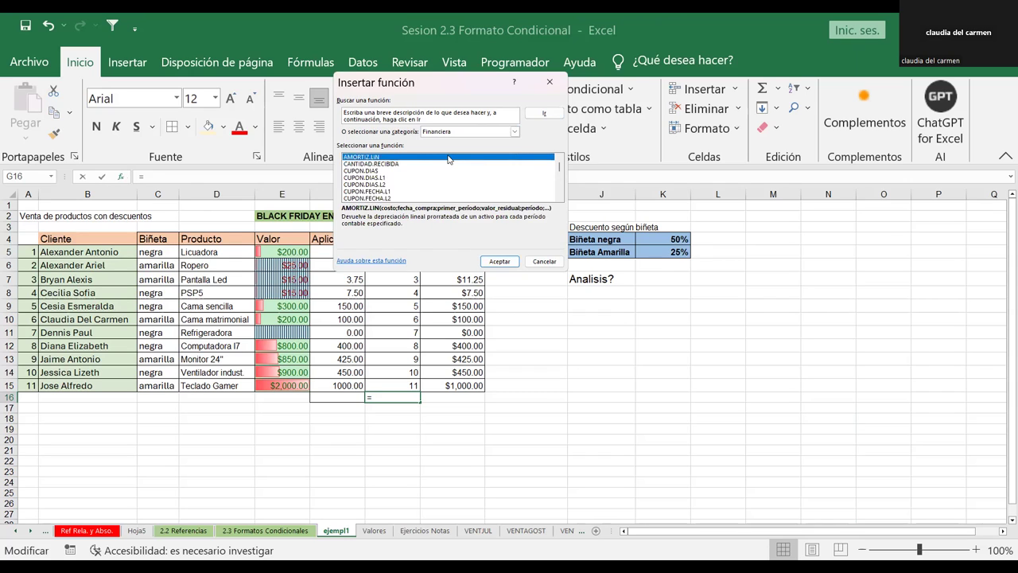
{"action": "left_click", "coordinate": [514, 133]}
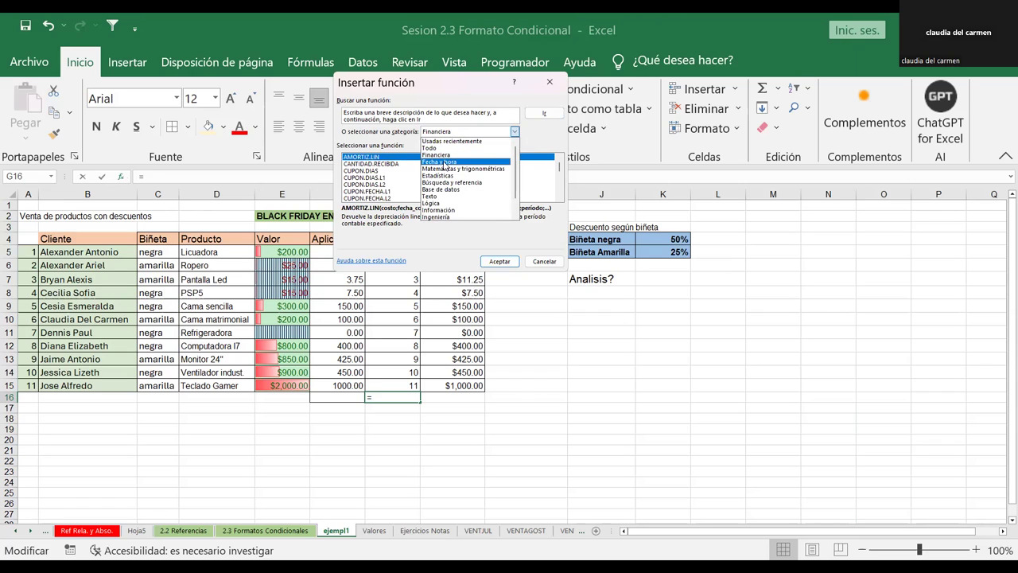
{"action": "left_click", "coordinate": [516, 136]}
{"action": "left_click", "coordinate": [515, 133]}
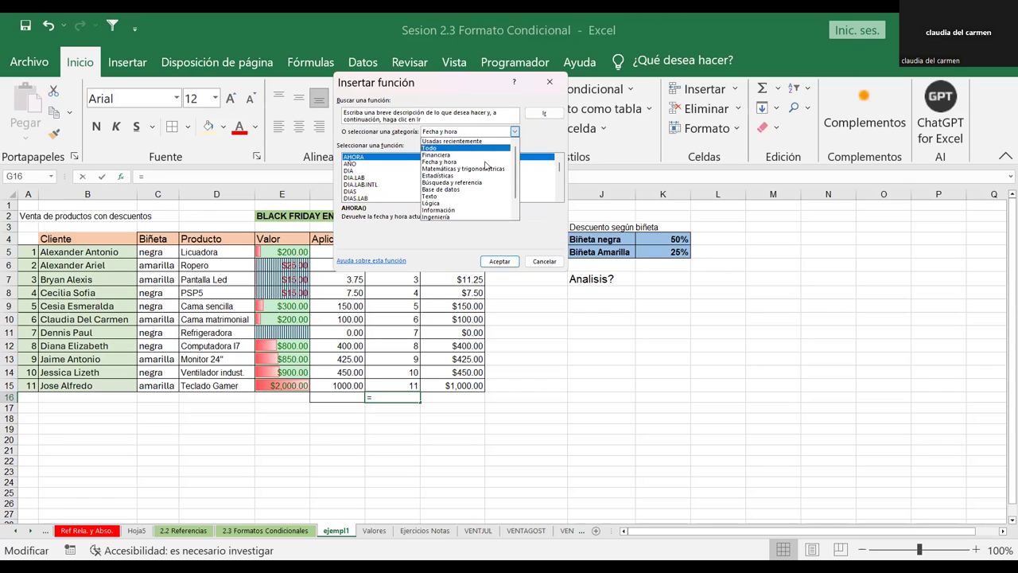
{"action": "left_click", "coordinate": [450, 177]}
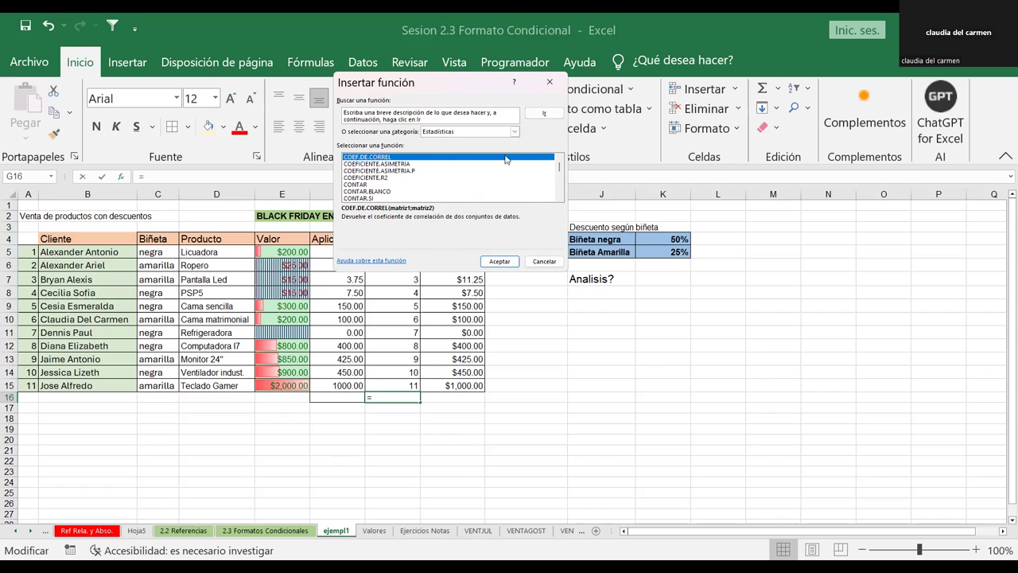
{"action": "left_click", "coordinate": [515, 132]}
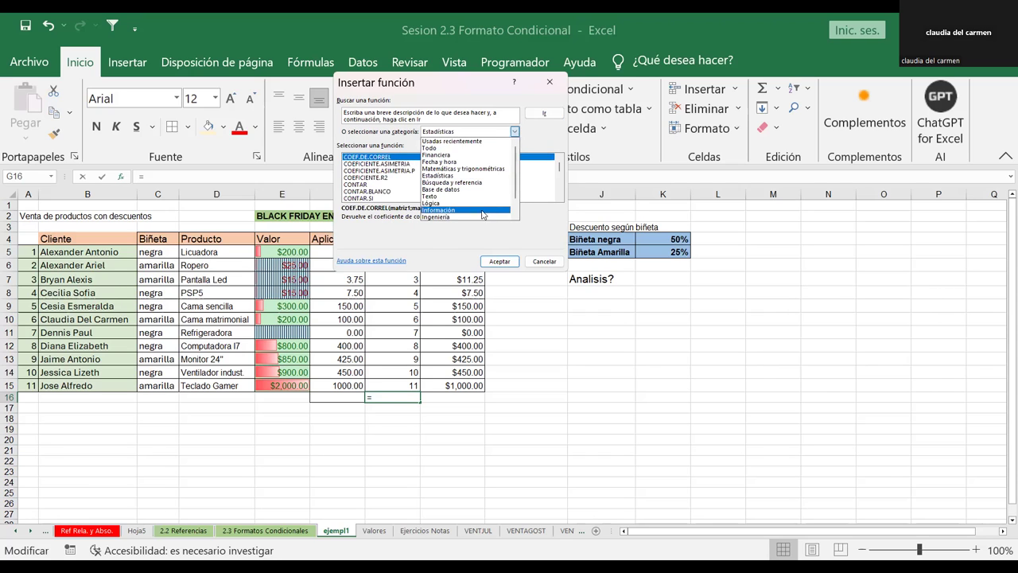
{"action": "left_click", "coordinate": [439, 204]}
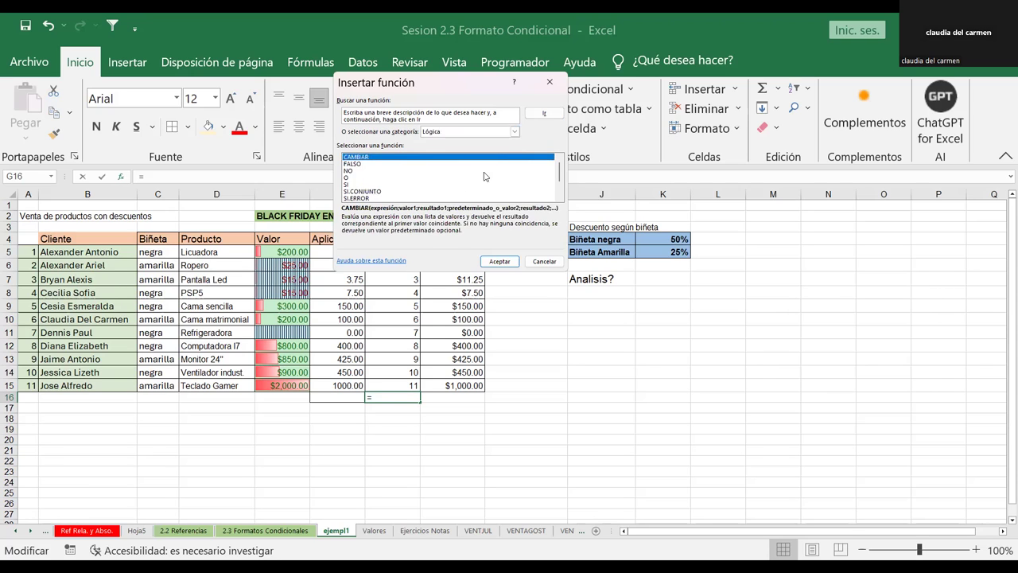
{"action": "left_click", "coordinate": [515, 132]}
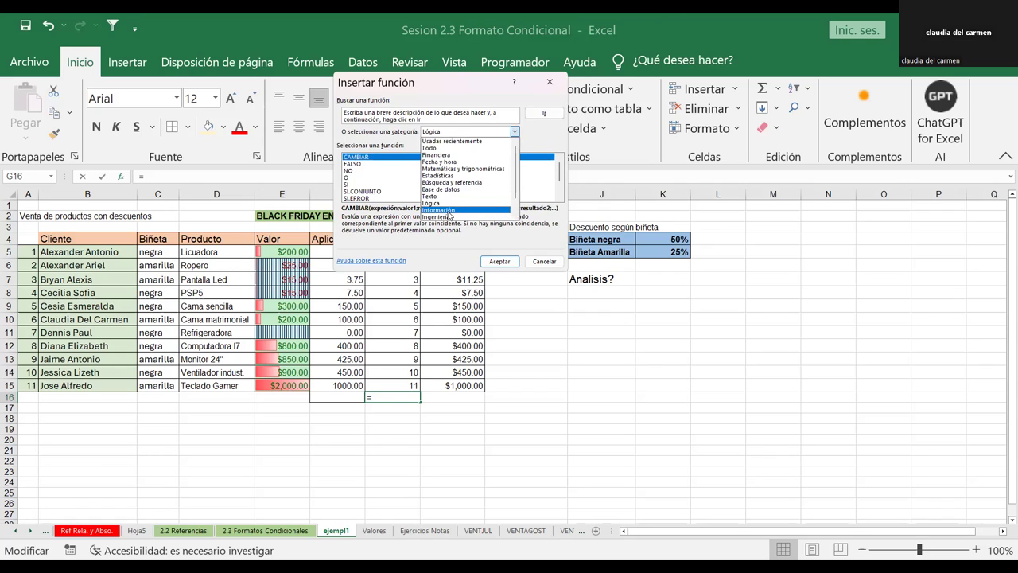
{"action": "left_click", "coordinate": [448, 211]}
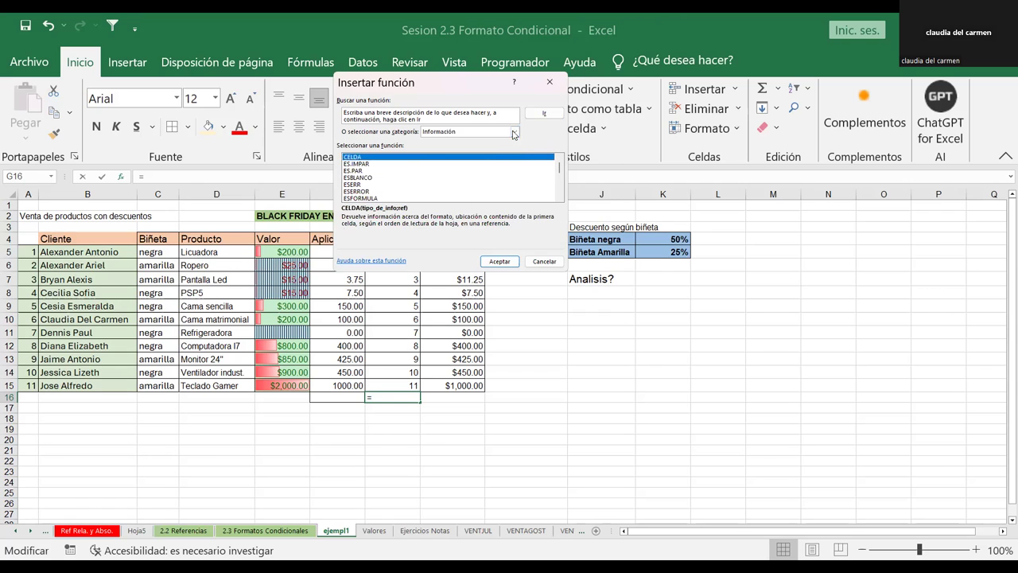
{"action": "left_click", "coordinate": [514, 132]}
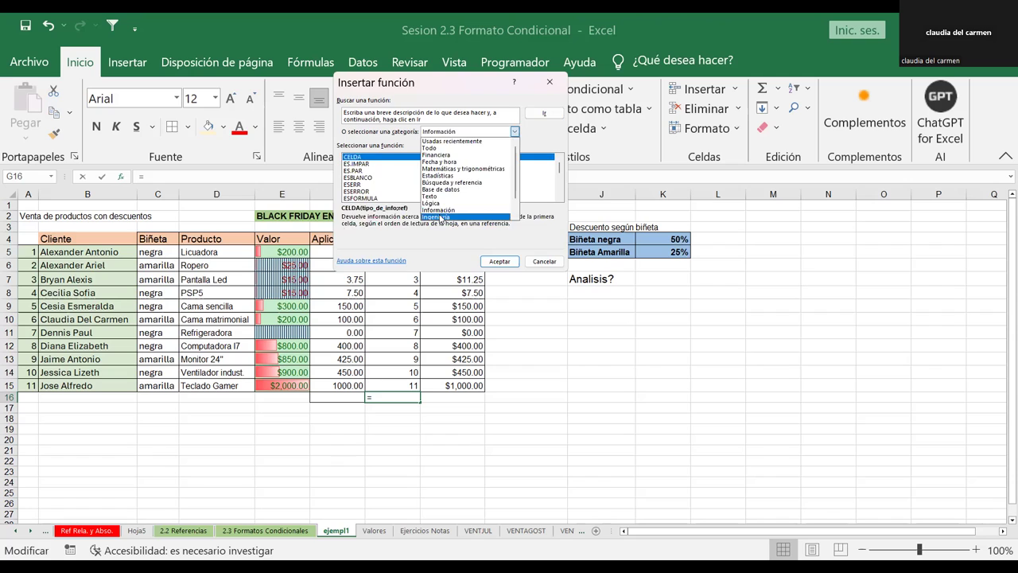
{"action": "left_click", "coordinate": [439, 218]}
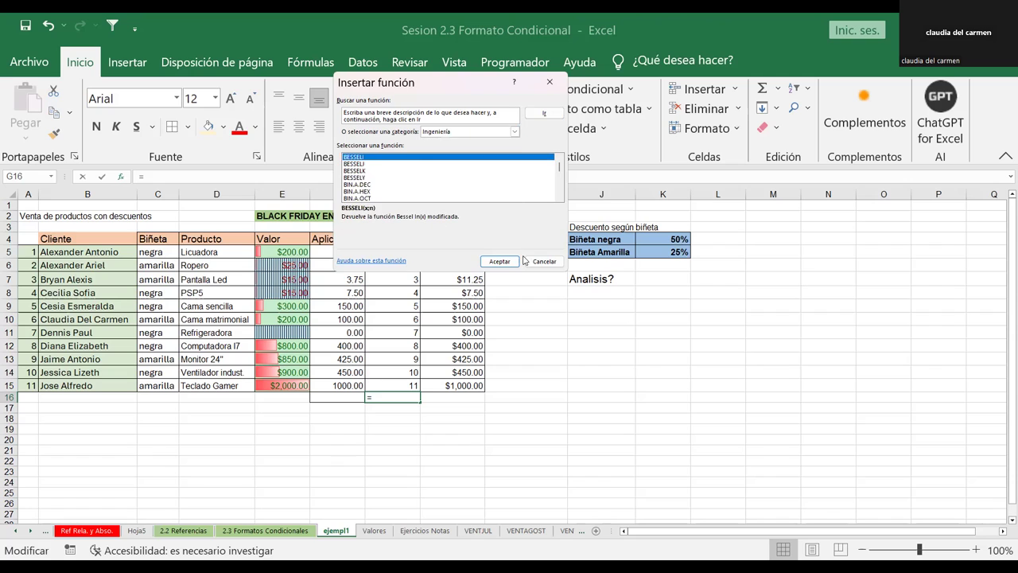
{"action": "key", "text": "Escape"}
{"action": "left_click", "coordinate": [561, 329]}
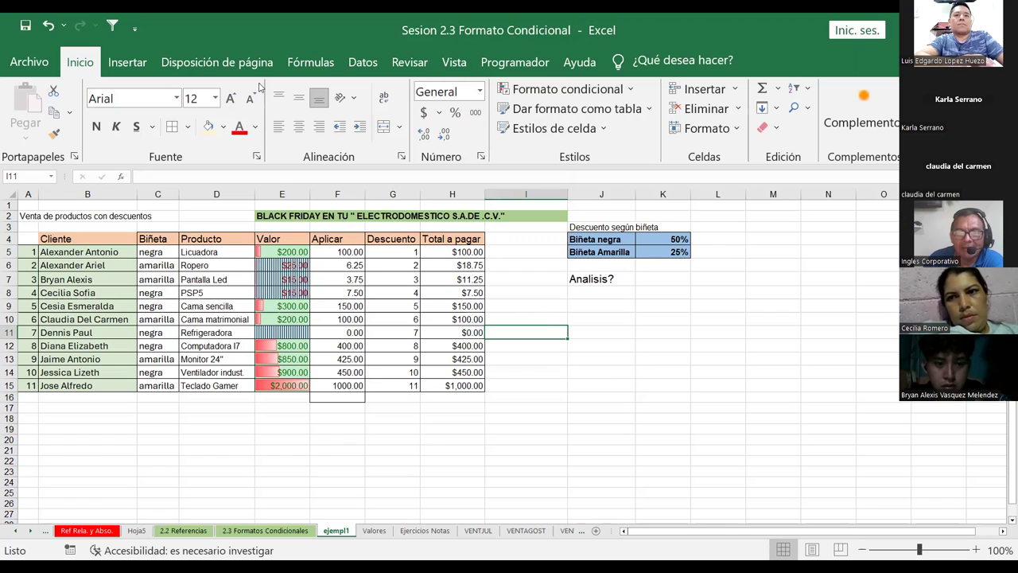
Select the Biñeta values in C5:C15.
{"action": "left_click", "coordinate": [656, 351]}
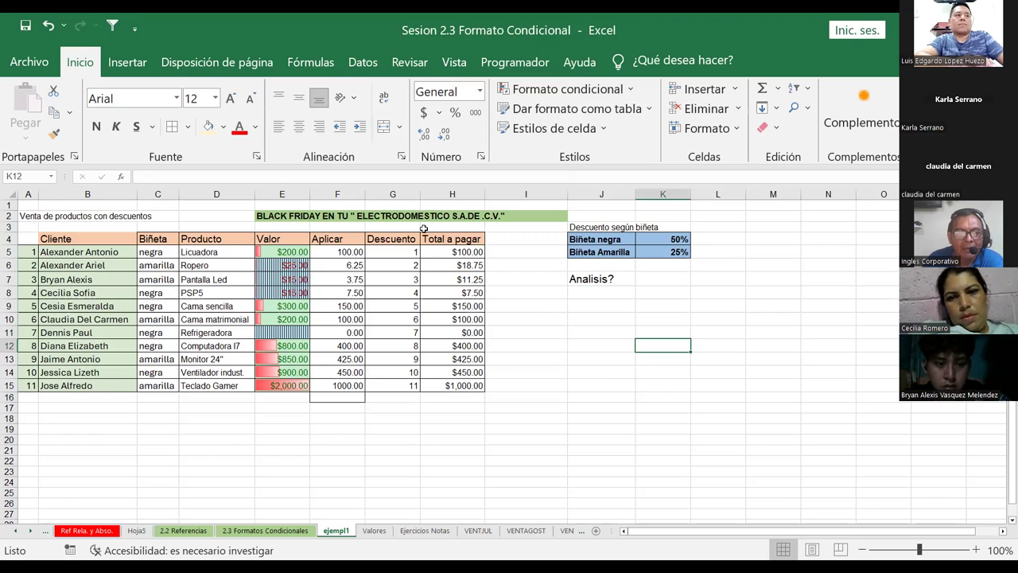
{"action": "left_click", "coordinate": [282, 243]}
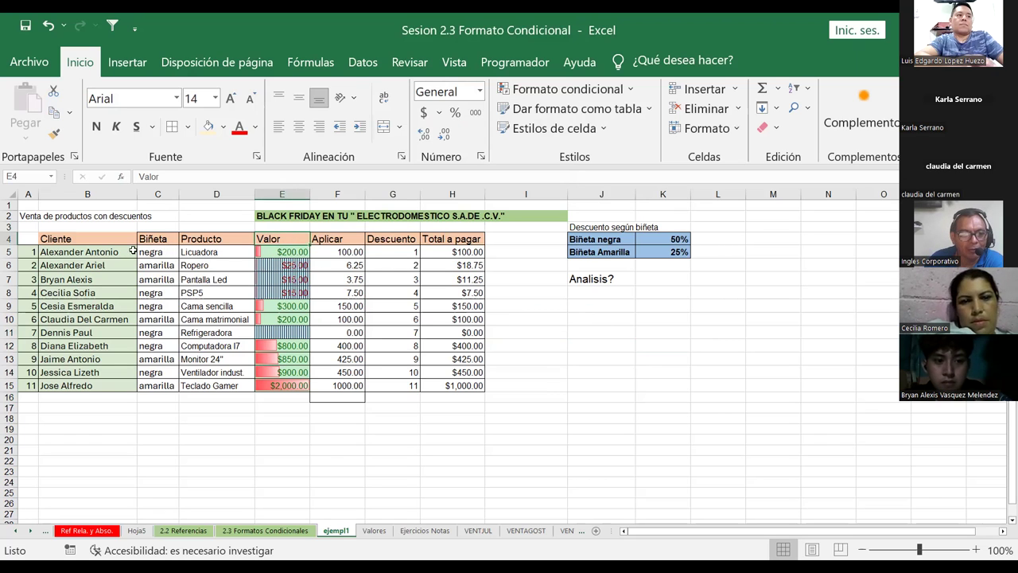
{"action": "left_click_drag", "start_coordinate": [155, 252], "coordinate": [157, 385]}
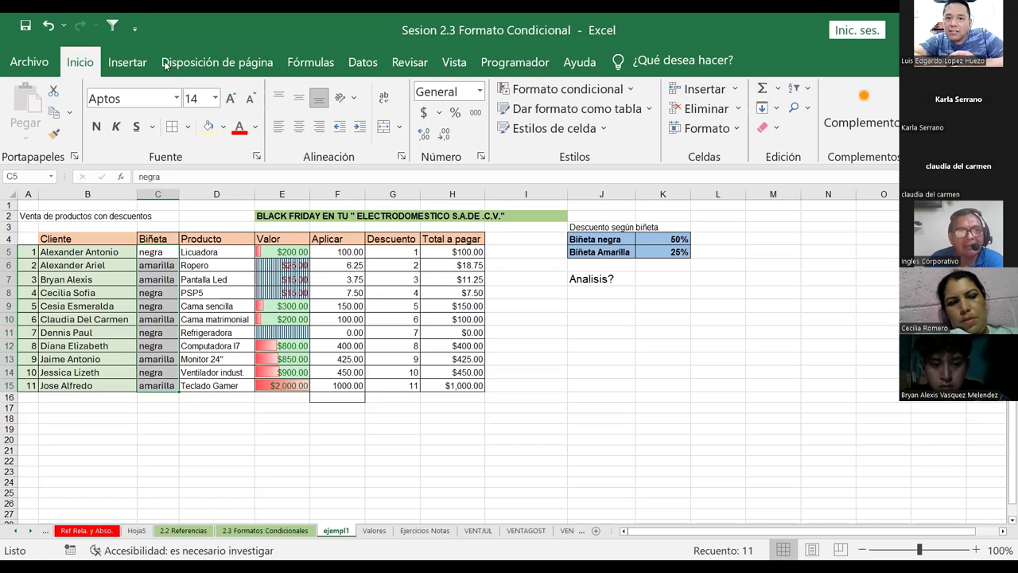
{"action": "left_click", "coordinate": [631, 93]}
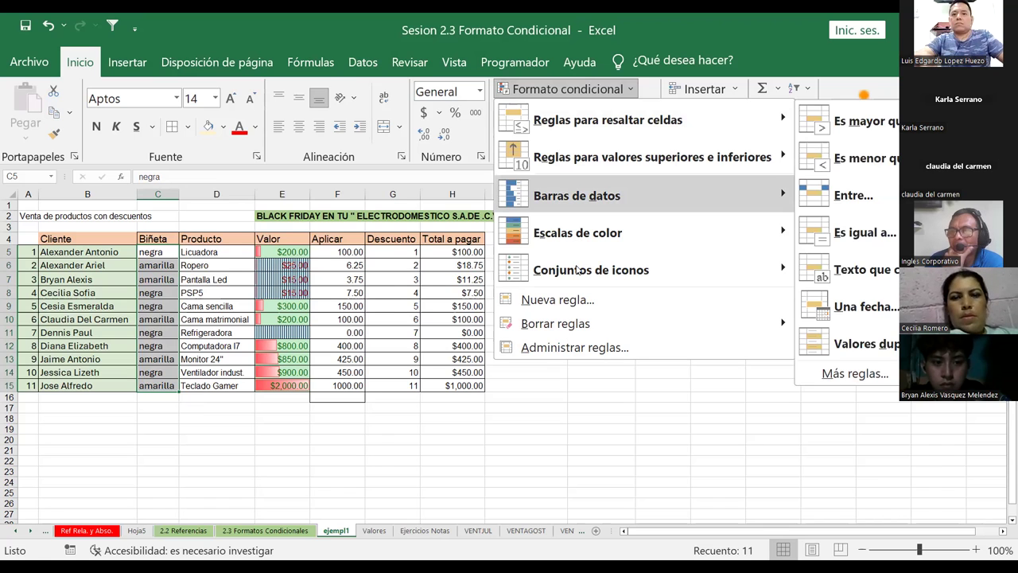
{"action": "mouse_move", "coordinate": [591, 270]}
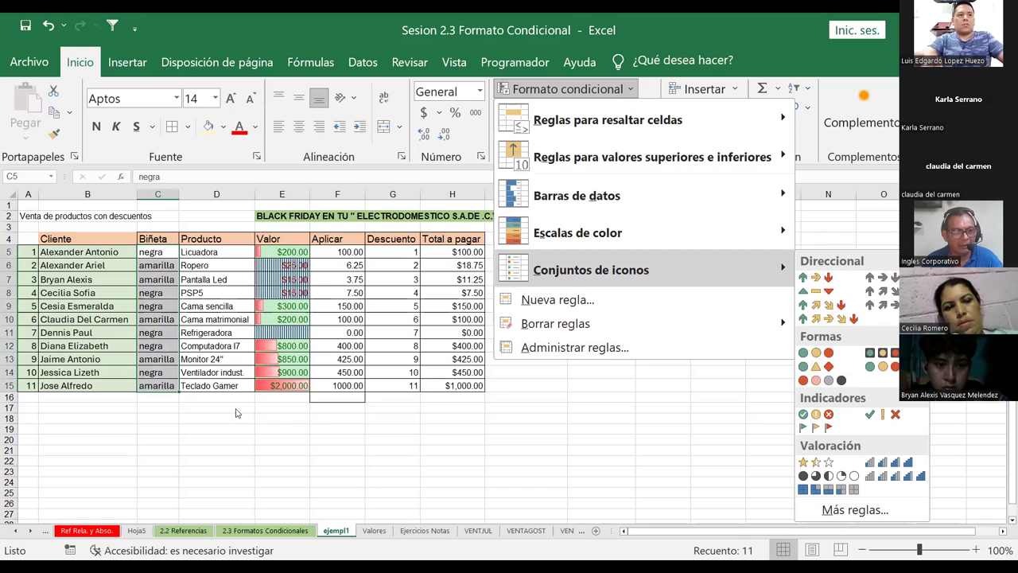
{"action": "left_click", "coordinate": [158, 264]}
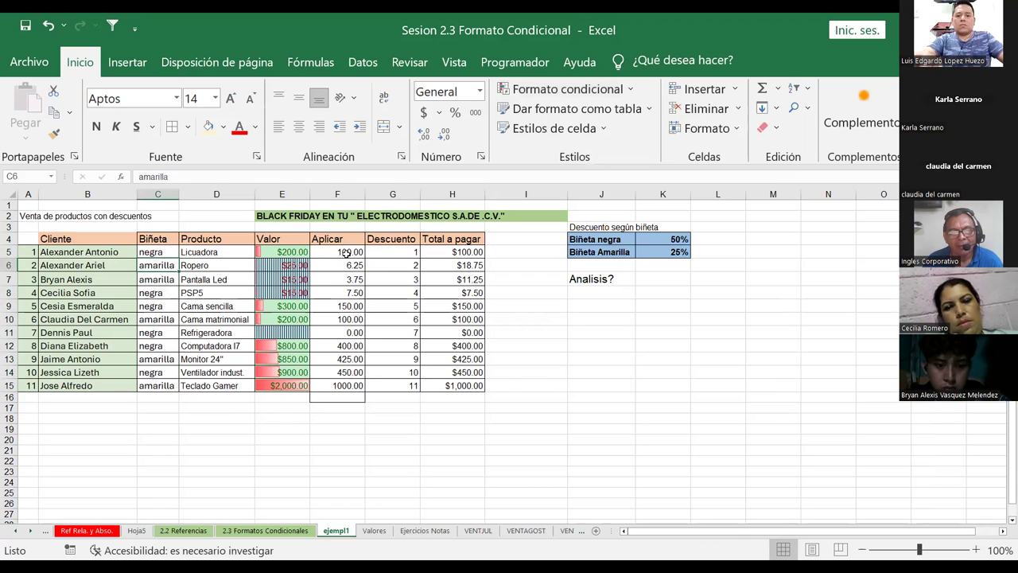
{"action": "left_click_drag", "start_coordinate": [389, 252], "coordinate": [390, 387]}
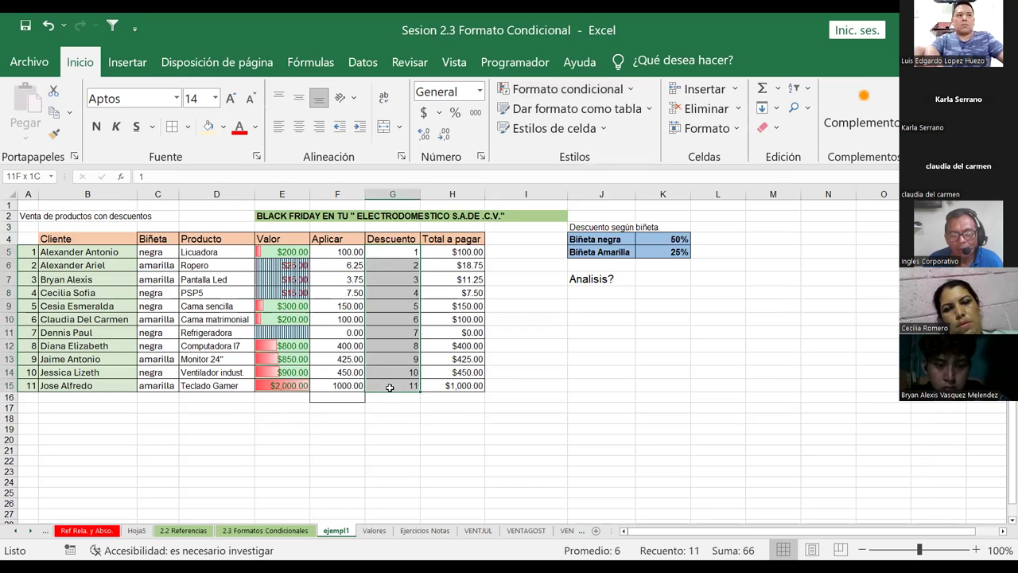
{"action": "left_click", "coordinate": [630, 91]}
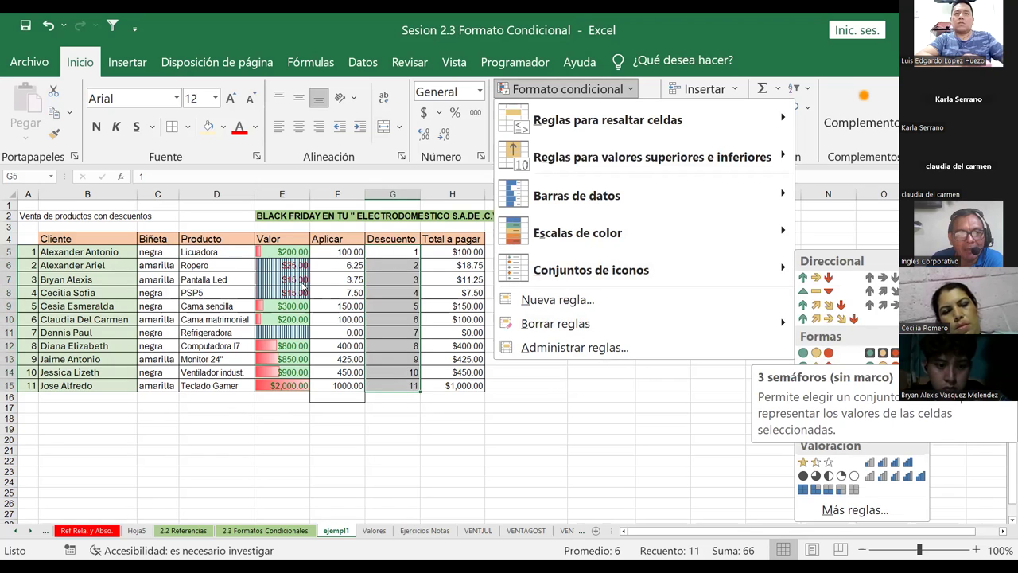
{"action": "left_click_drag", "start_coordinate": [153, 253], "coordinate": [159, 385]}
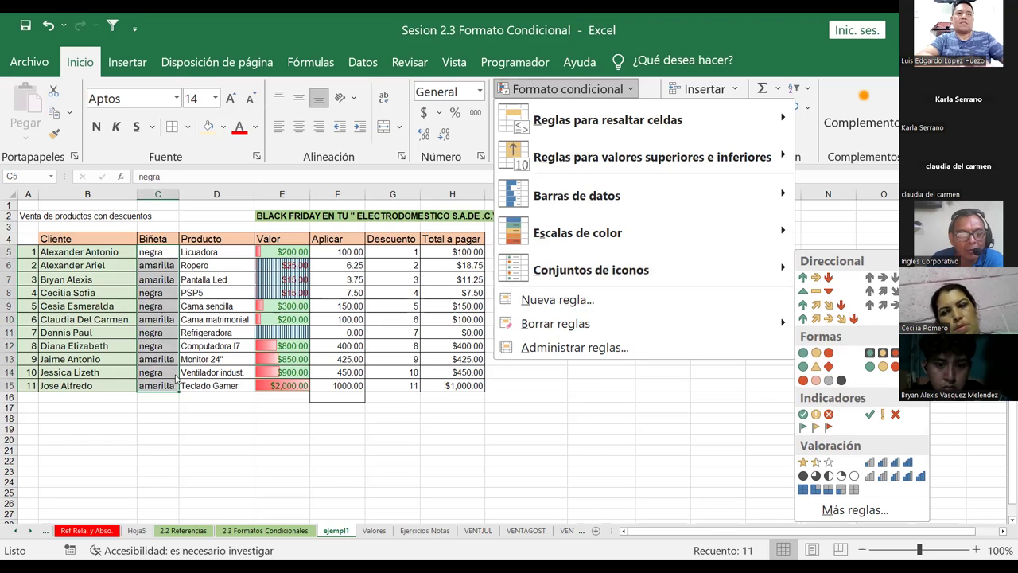
{"action": "key", "text": "Escape"}
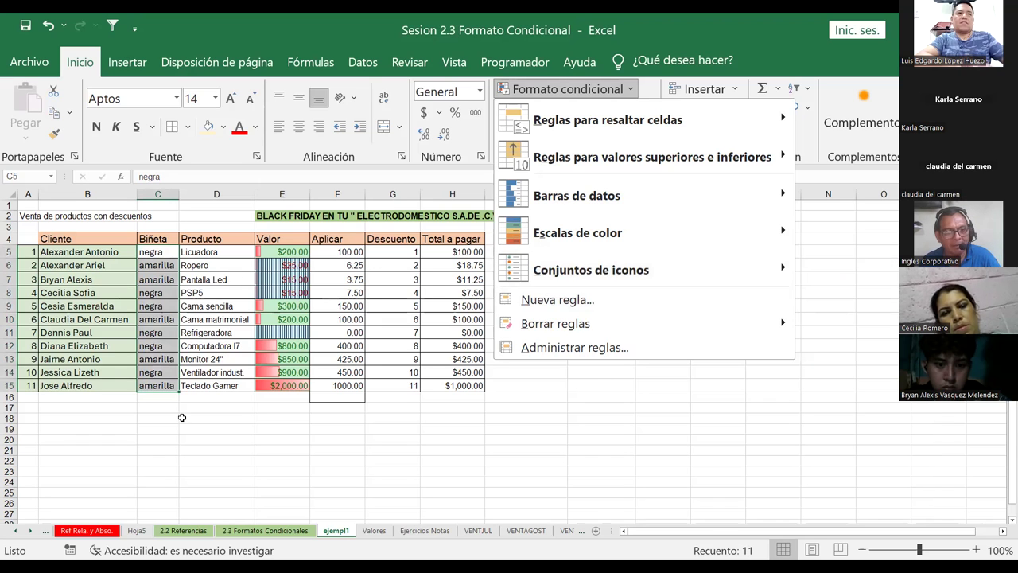
{"action": "left_click", "coordinate": [181, 417]}
{"action": "left_click", "coordinate": [411, 252]}
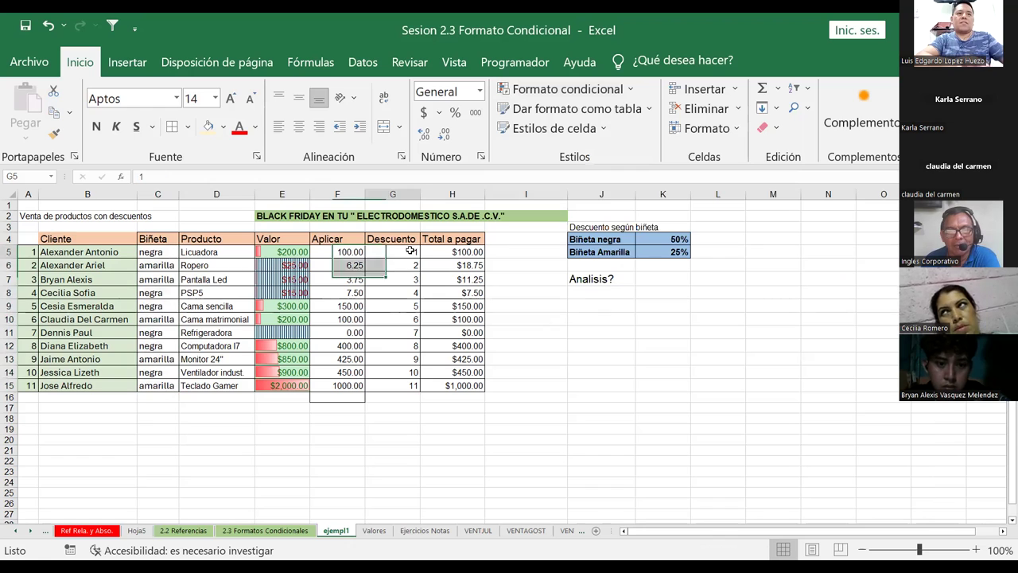
{"action": "left_click_drag", "start_coordinate": [410, 251], "coordinate": [398, 383]}
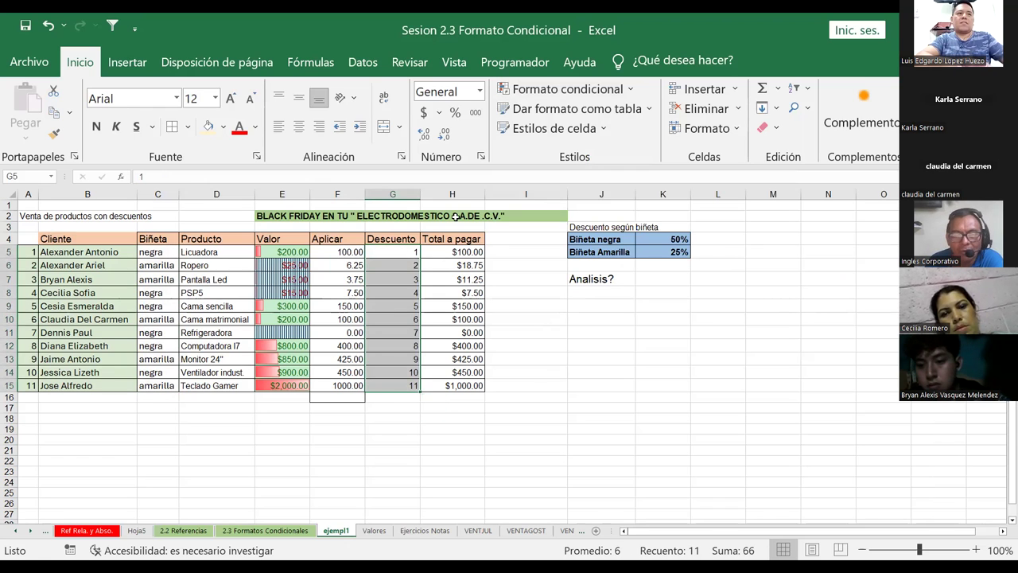
{"action": "left_click", "coordinate": [634, 92]}
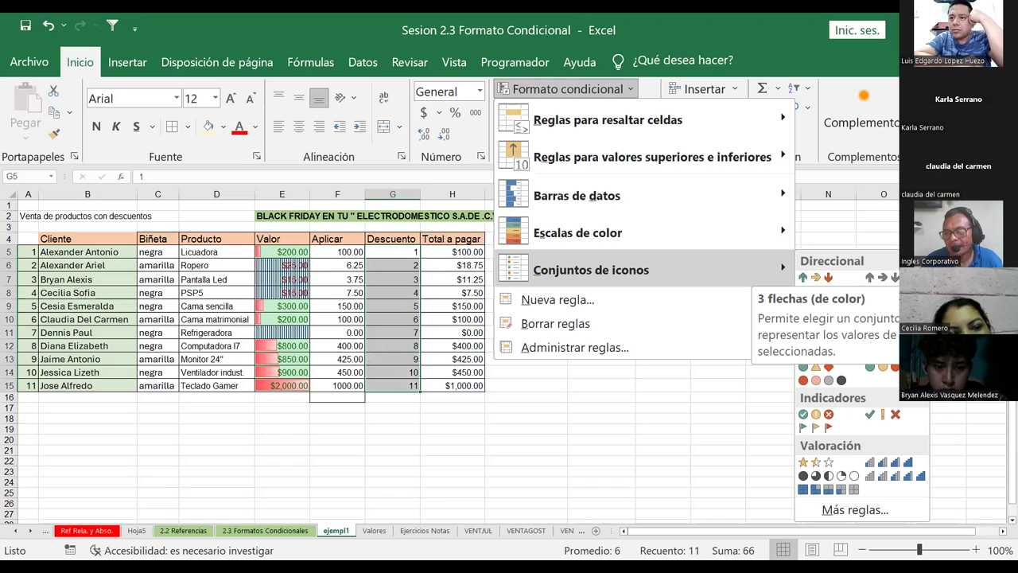
{"action": "key", "text": "Escape"}
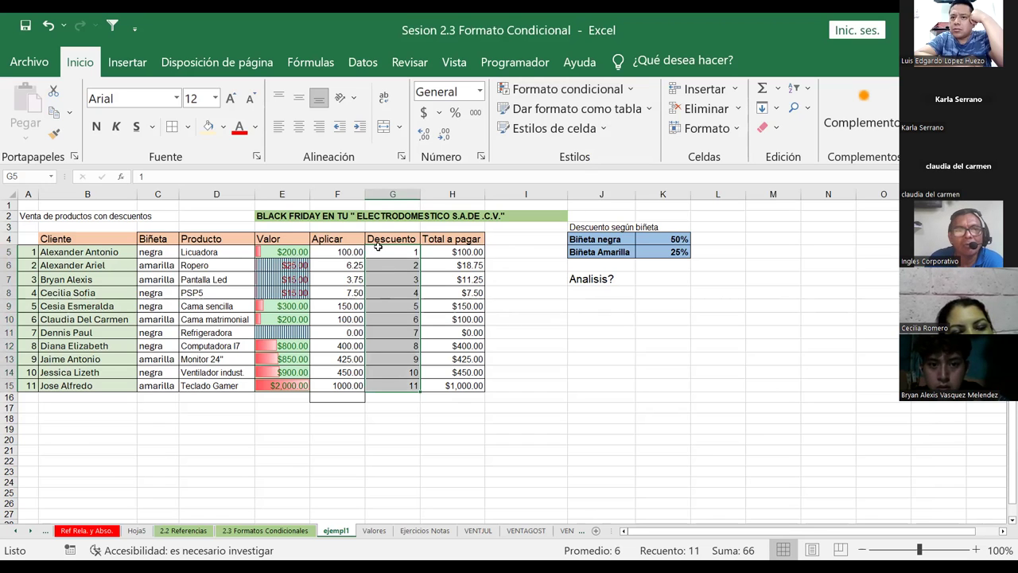
{"action": "left_click", "coordinate": [634, 91]}
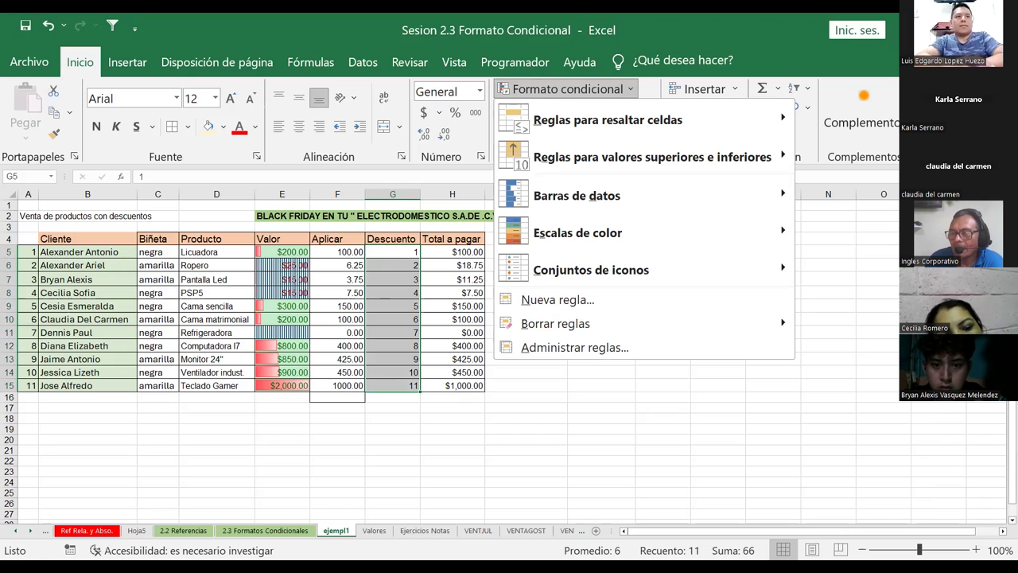
{"action": "key", "text": "alt+Tab"}
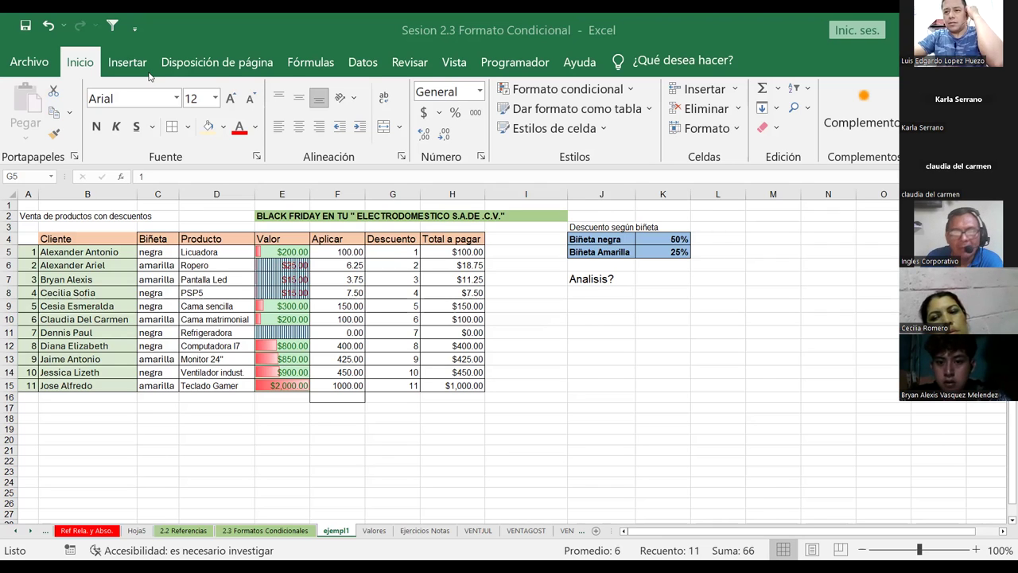
{"action": "left_click_drag", "start_coordinate": [393, 248], "coordinate": [393, 385]}
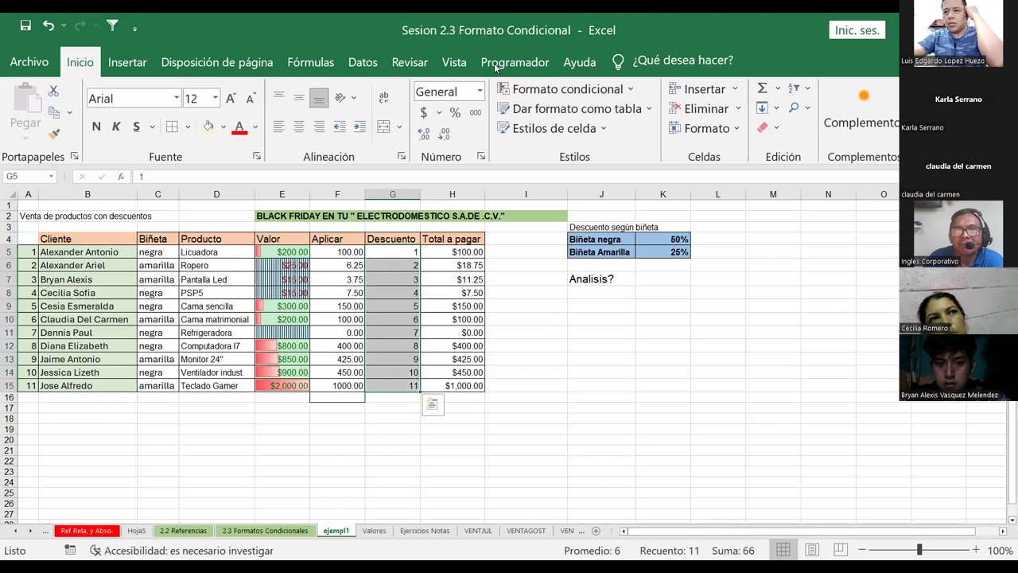
{"action": "left_click", "coordinate": [633, 91]}
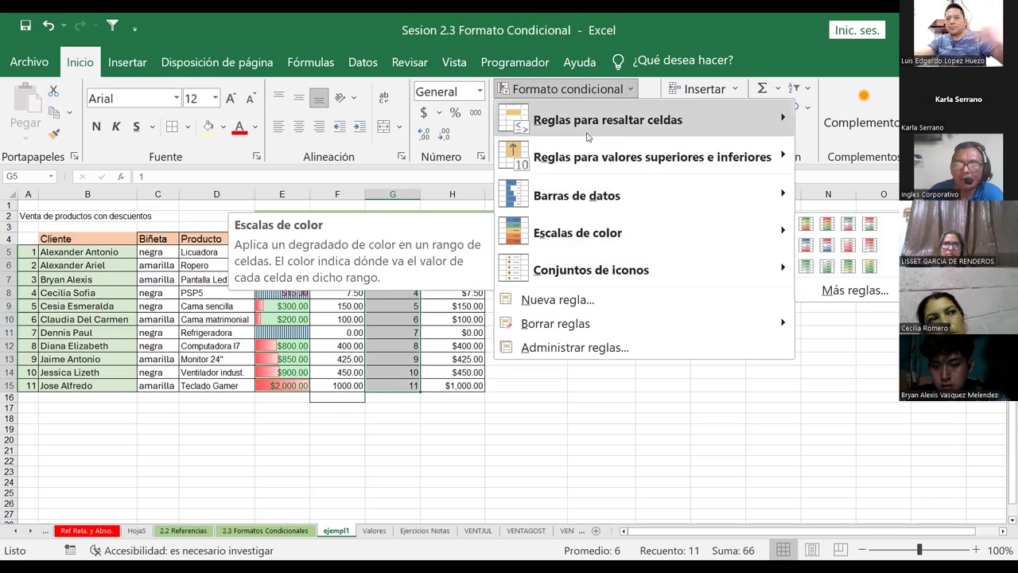
{"action": "mouse_move", "coordinate": [608, 120]}
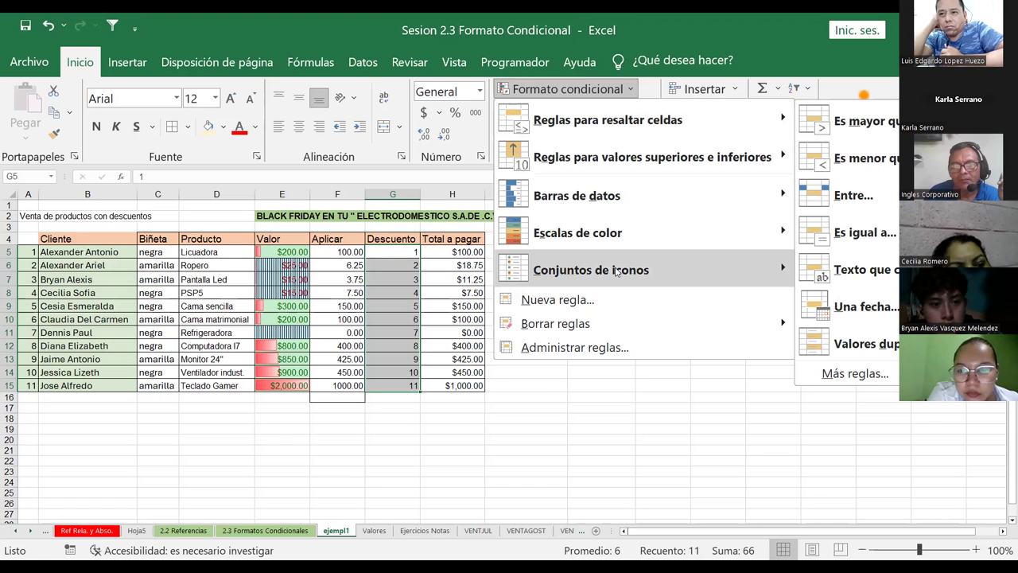
{"action": "key", "text": "Escape"}
{"action": "key", "text": "Escape"}
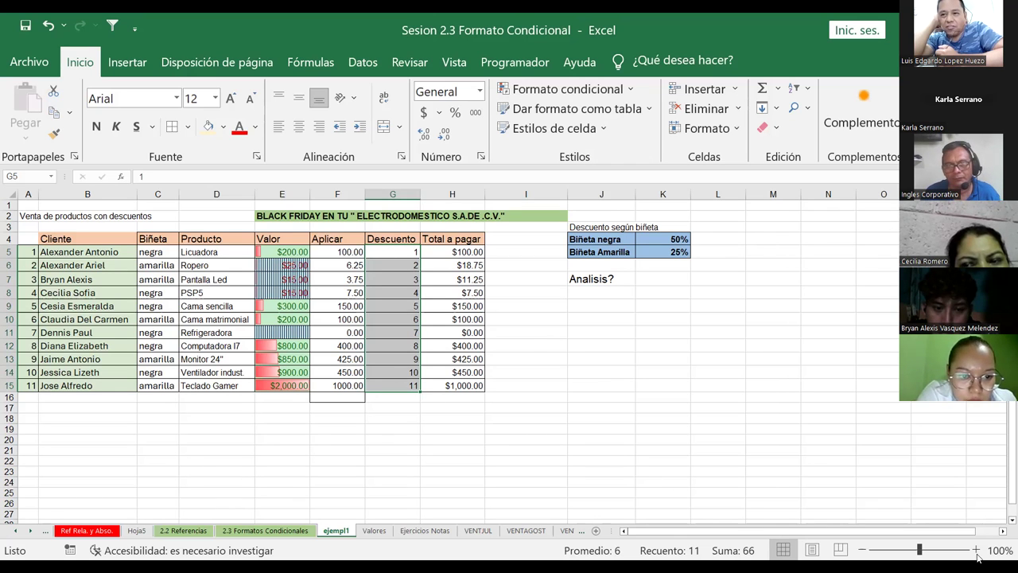
{"action": "scroll", "coordinate": [971, 556], "scroll_direction": "up", "scroll_amount": 2, "text": "ctrl"}
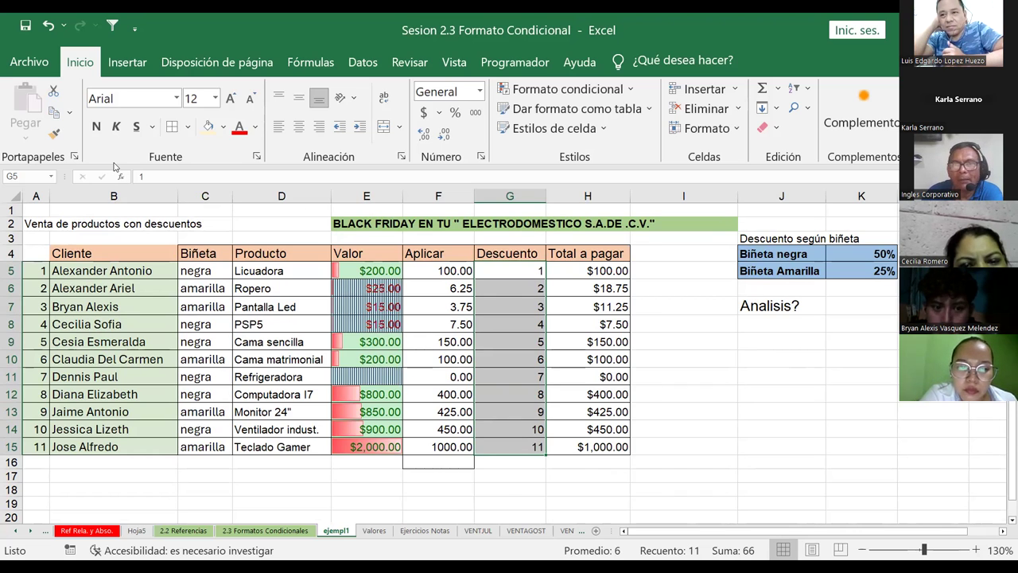
Open the Formato condicional menu to reach the Barras de datos options.
{"action": "left_click", "coordinate": [565, 88]}
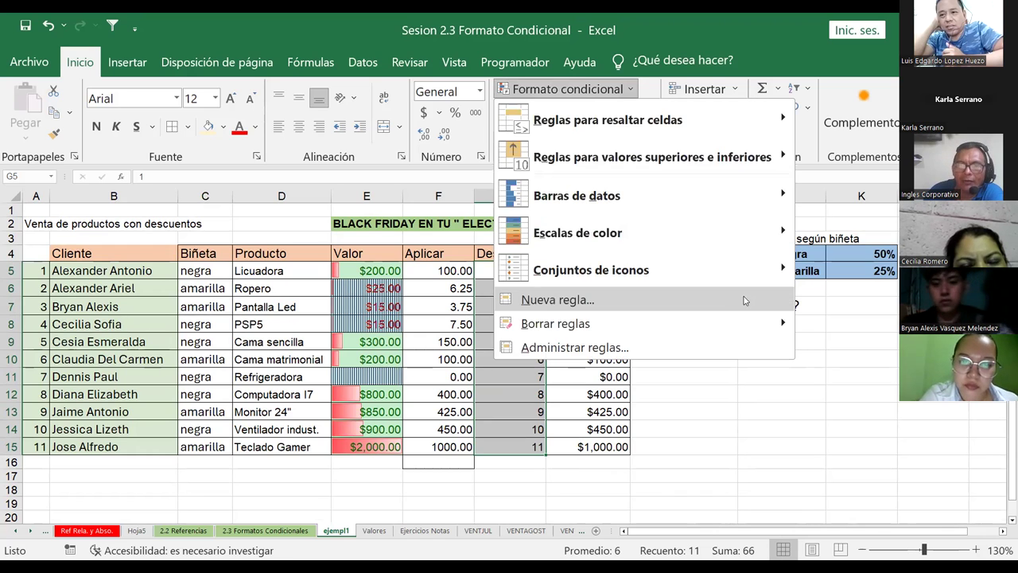
{"action": "mouse_move", "coordinate": [577, 195]}
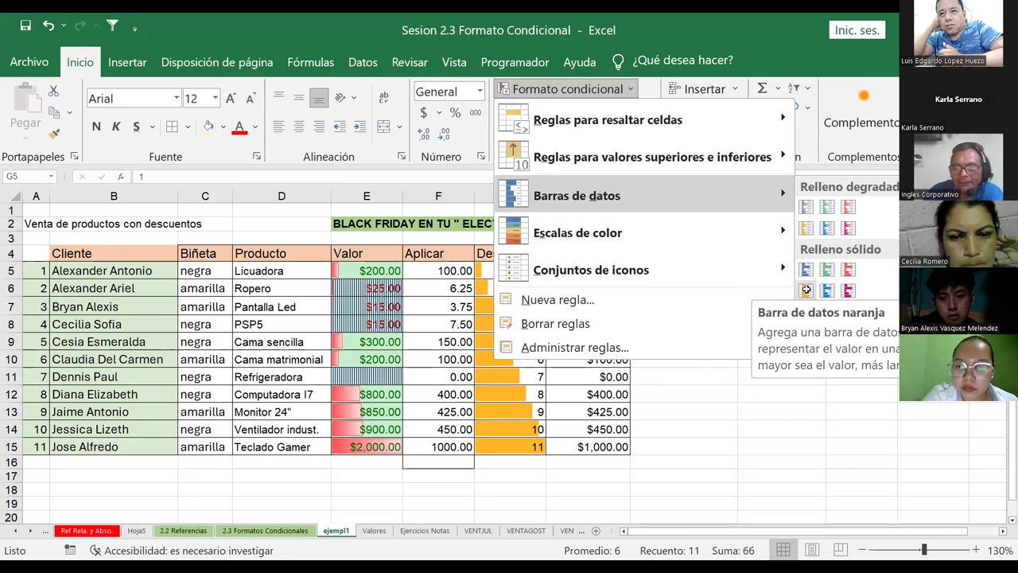
{"action": "left_click", "coordinate": [806, 289]}
{"action": "left_click", "coordinate": [771, 393]}
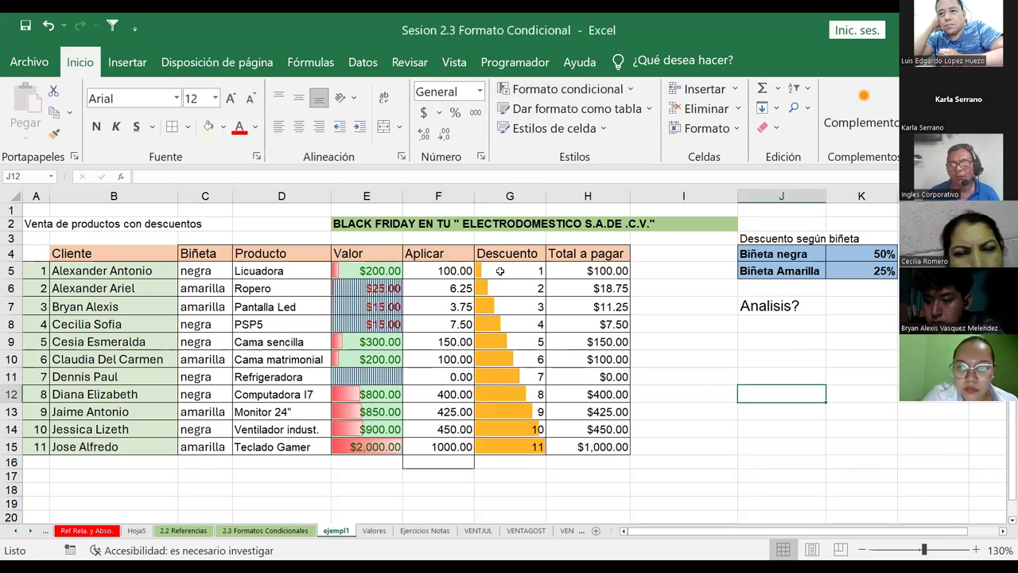
{"action": "type", "text": "12"}
{"action": "key", "text": "Escape"}
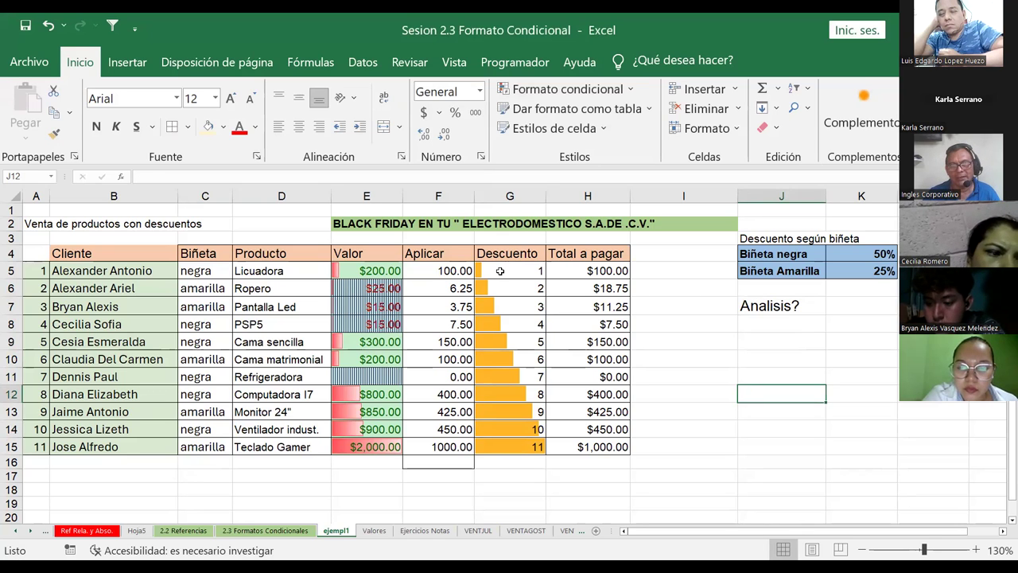
{"action": "left_click", "coordinate": [500, 271]}
{"action": "type", "text": "12"}
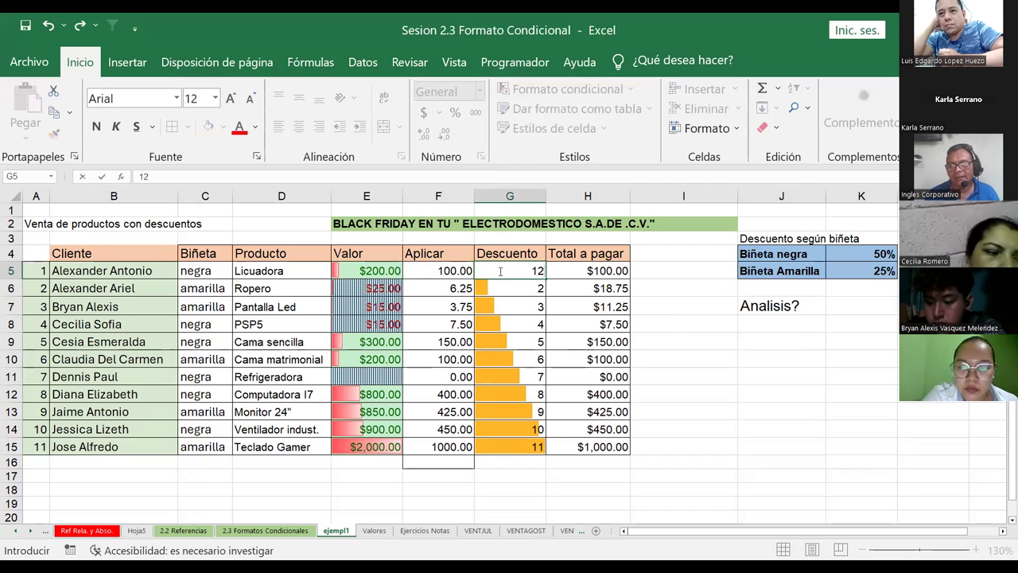
{"action": "key", "text": "Return"}
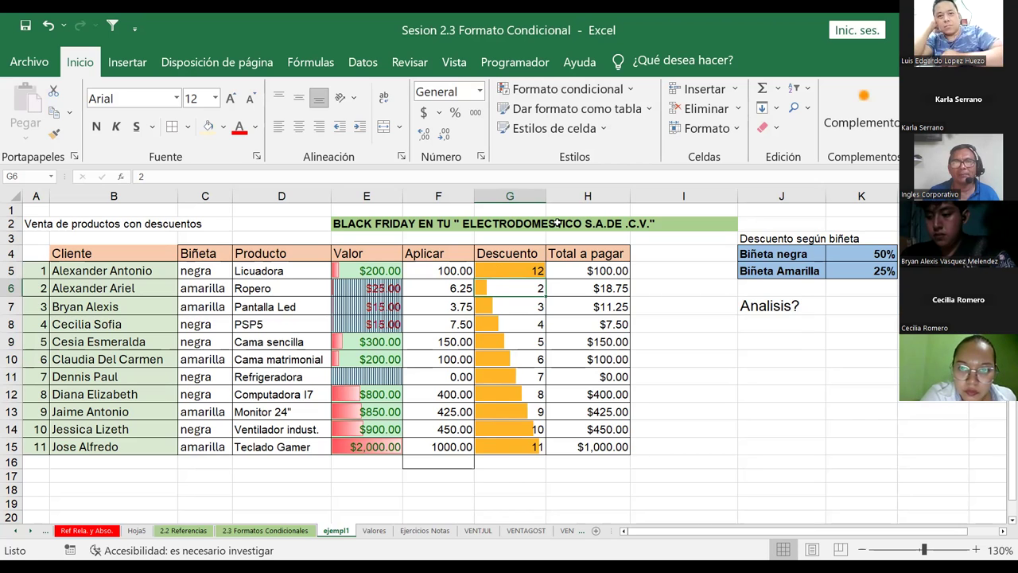
{"action": "mouse_move", "coordinate": [546, 195]}
{"action": "left_mouse_down"}
{"action": "mouse_move", "coordinate": [664, 219]}
{"action": "mouse_move", "coordinate": [726, 215]}
{"action": "mouse_move", "coordinate": [545, 197]}
{"action": "left_mouse_up"}
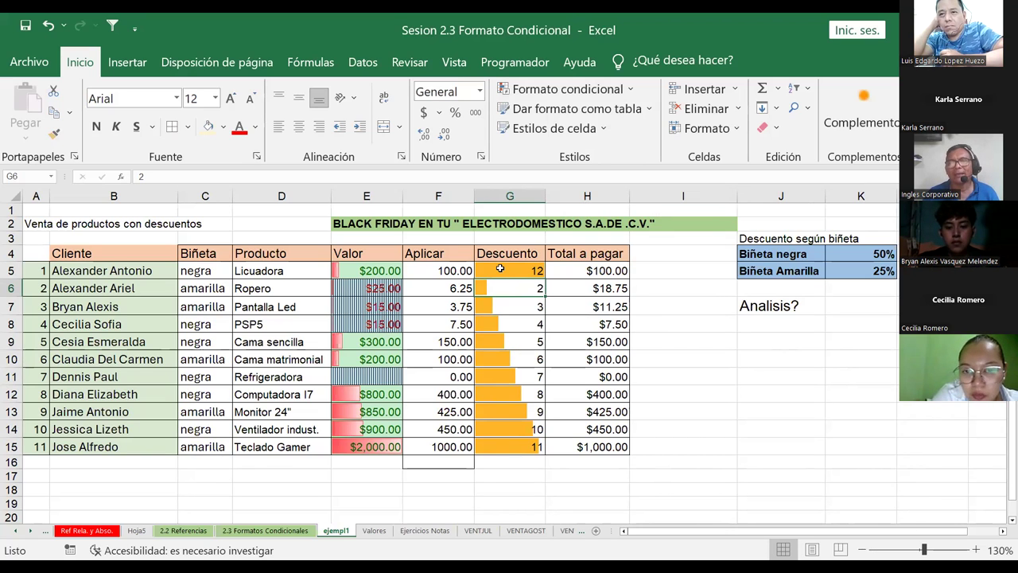
{"action": "left_click_drag", "start_coordinate": [505, 433], "coordinate": [521, 272]}
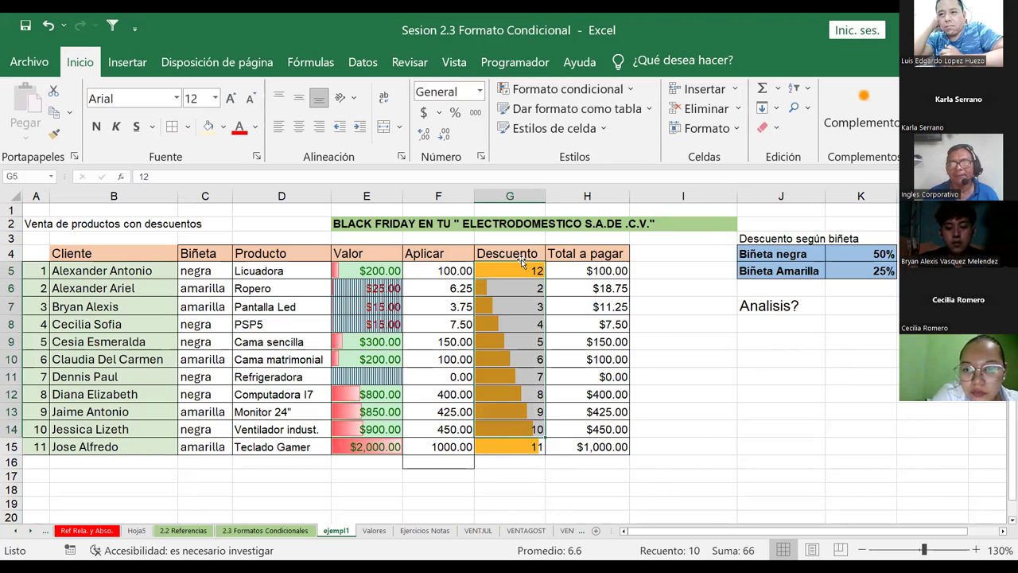
{"action": "left_click", "coordinate": [520, 283]}
{"action": "left_click", "coordinate": [513, 267]}
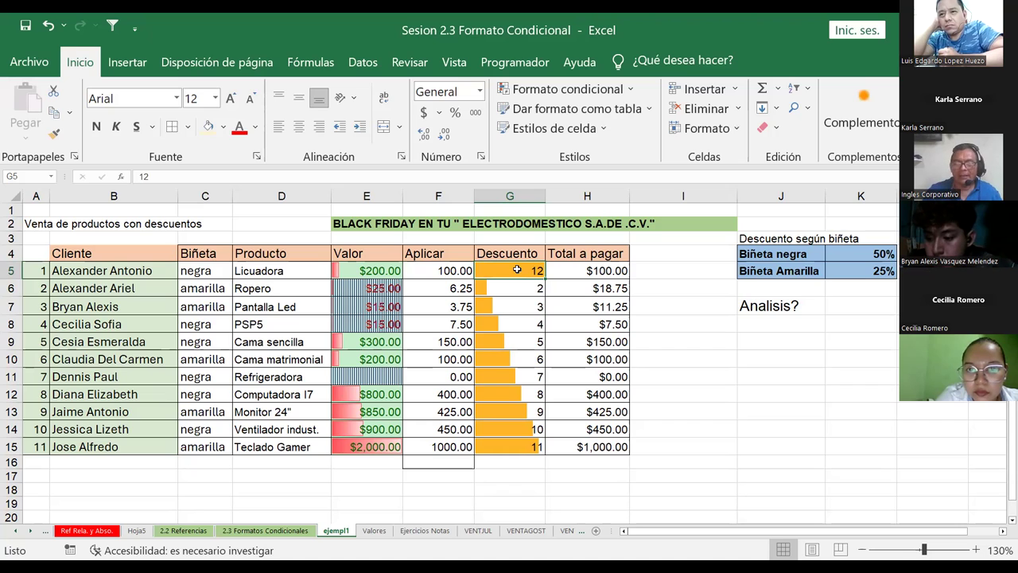
{"action": "left_click_drag", "start_coordinate": [514, 272], "coordinate": [507, 447]}
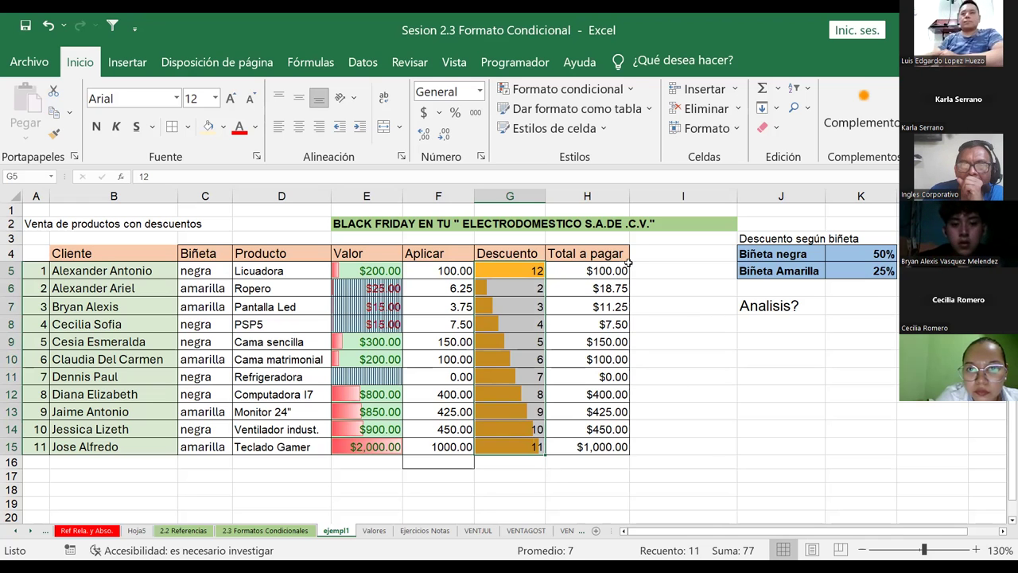
Apply the '5 partes' pie icon set to the Descuento values G5:G15.
{"action": "left_click", "coordinate": [630, 90]}
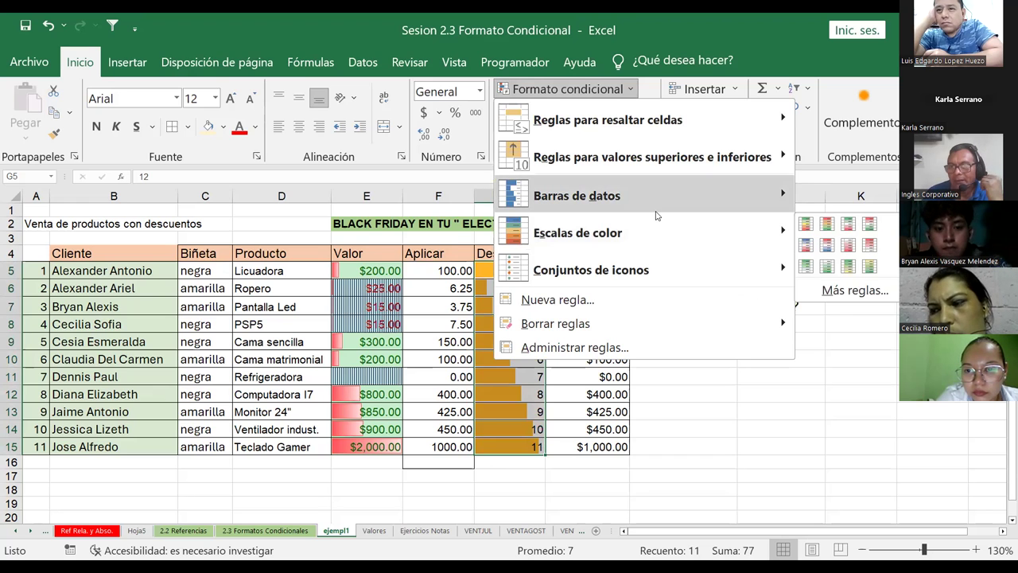
{"action": "mouse_move", "coordinate": [592, 270]}
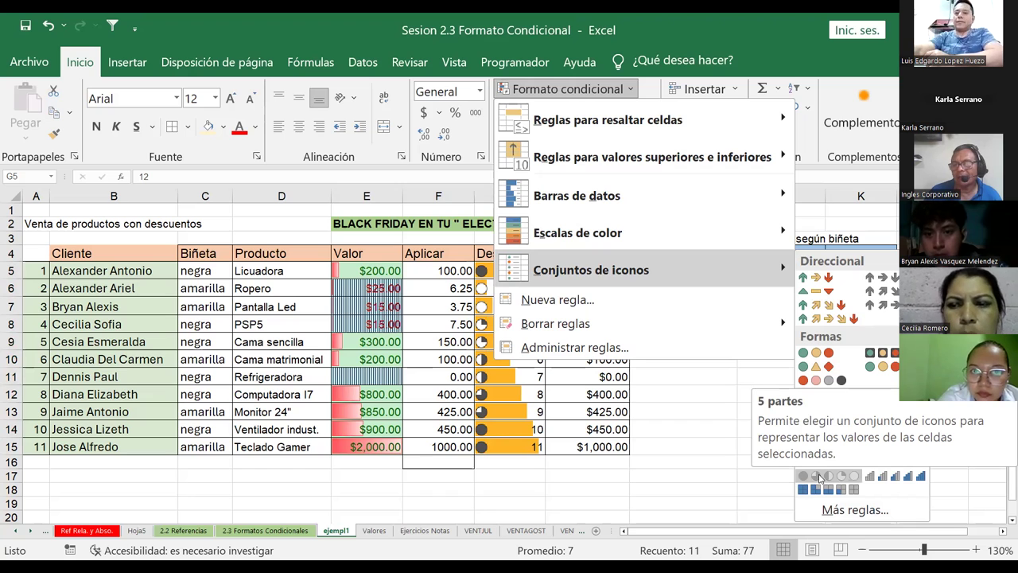
{"action": "left_click", "coordinate": [820, 477]}
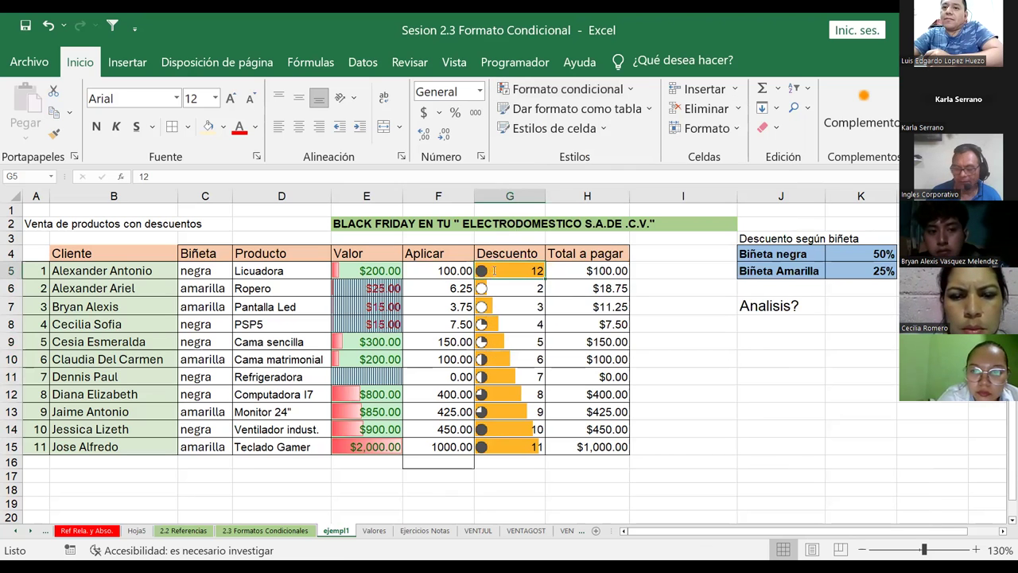
Change the Descuento values to 0 in G5, 5 in G14 and 6 in G15.
{"action": "type", "text": "0"}
{"action": "key", "text": "Return"}
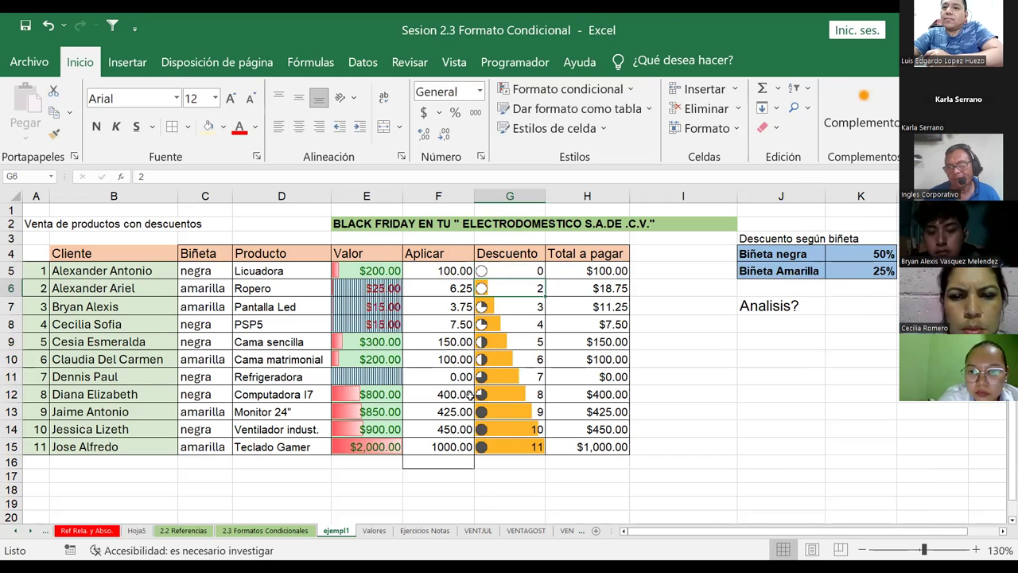
{"action": "left_click", "coordinate": [496, 428]}
{"action": "scroll", "coordinate": [497, 428], "scroll_direction": "down", "scroll_amount": 1}
{"action": "scroll", "coordinate": [510, 415], "scroll_direction": "down", "scroll_amount": 1}
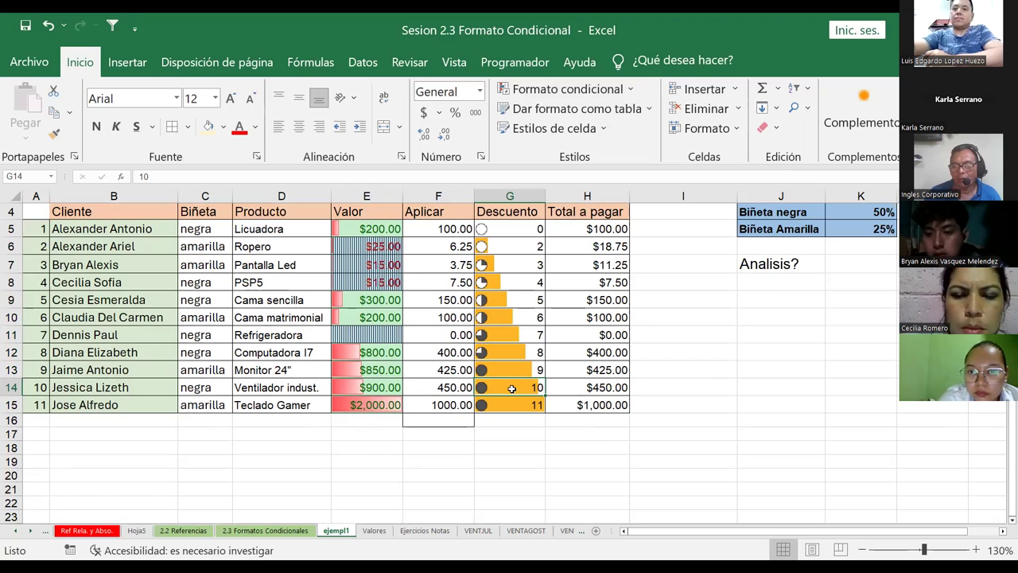
{"action": "type", "text": "5"}
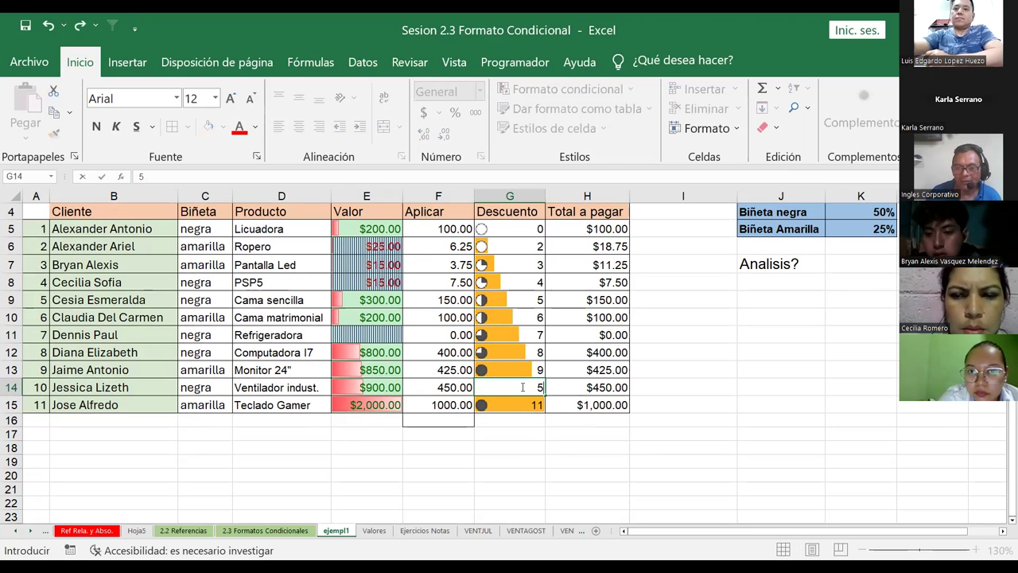
{"action": "key", "text": "Return"}
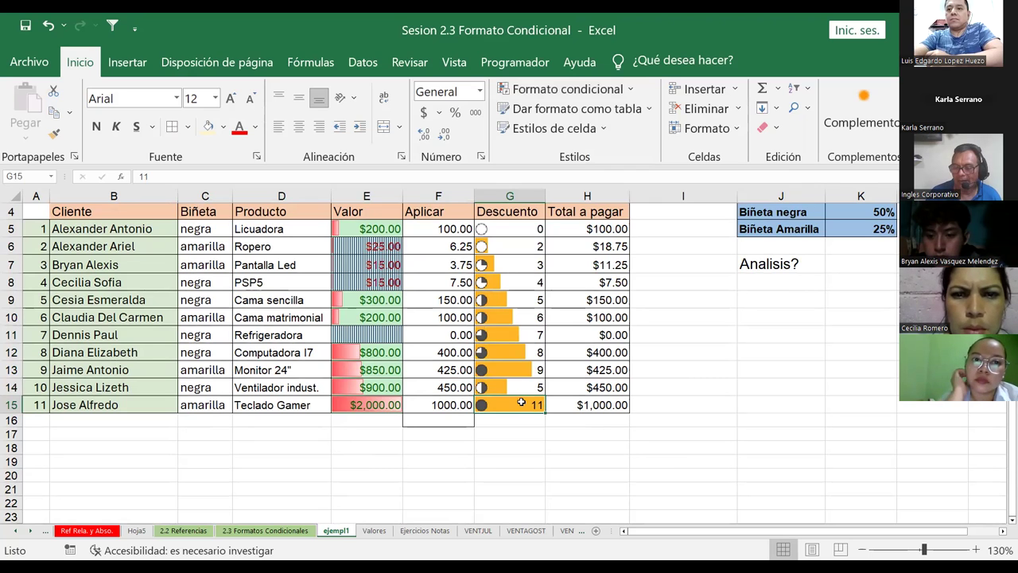
{"action": "type", "text": "6"}
{"action": "key", "text": "Return"}
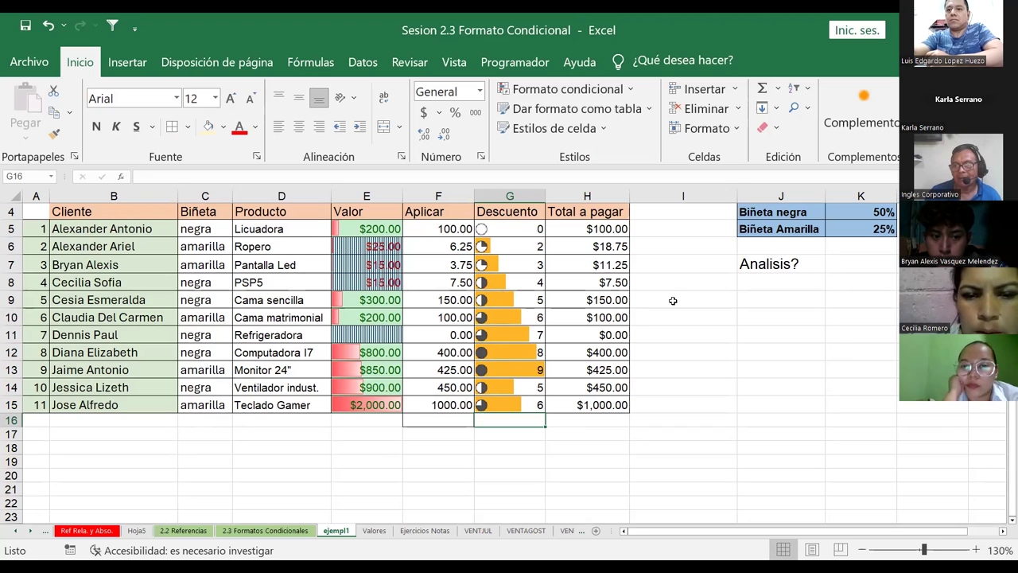
{"action": "left_click", "coordinate": [692, 267]}
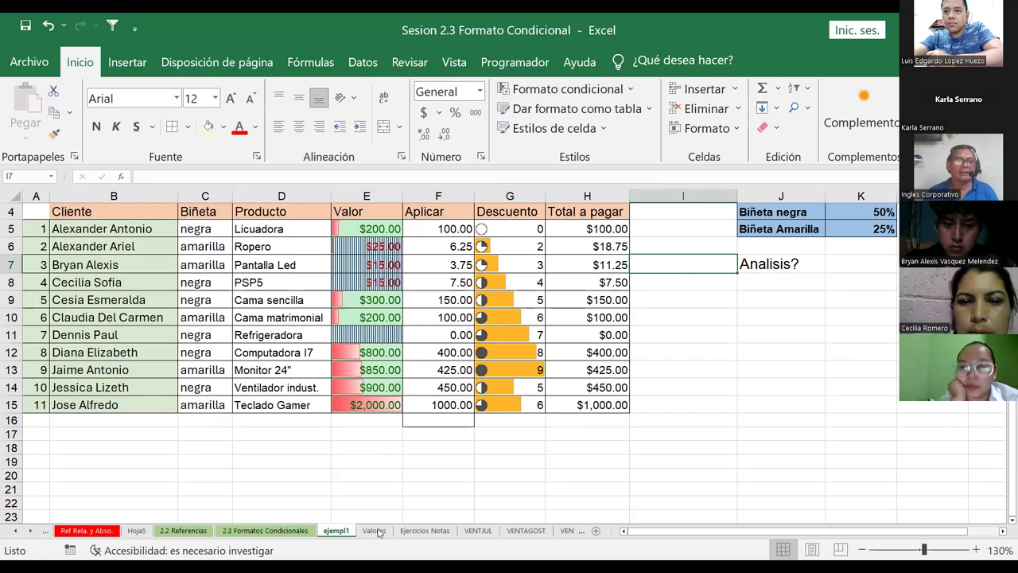
On the Valores sheet, select the exercise instructions, then the PRECIO prices D4:D11.
{"action": "key", "text": "ctrl+Page_Down"}
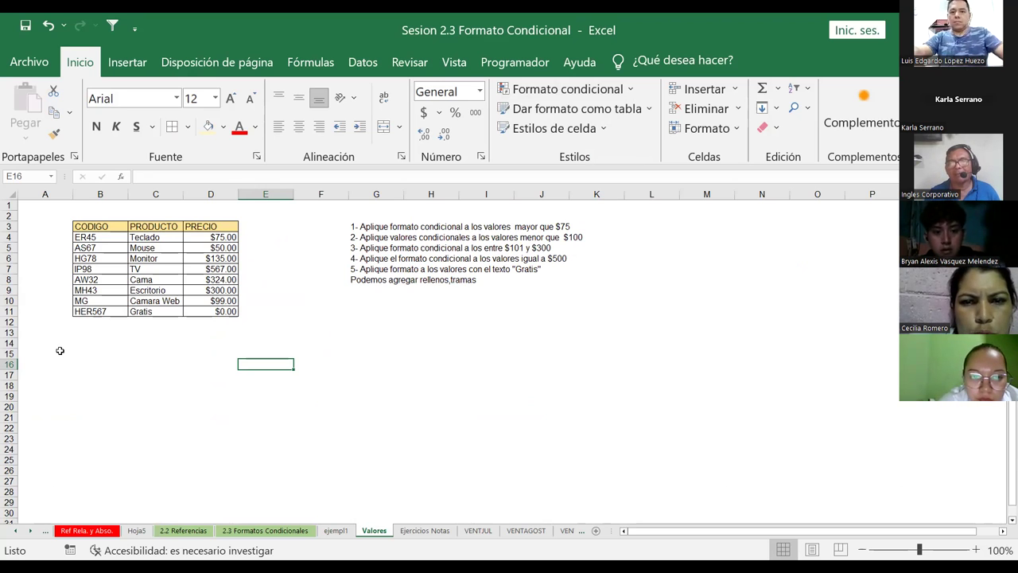
{"action": "left_click_drag", "start_coordinate": [356, 227], "coordinate": [597, 279]}
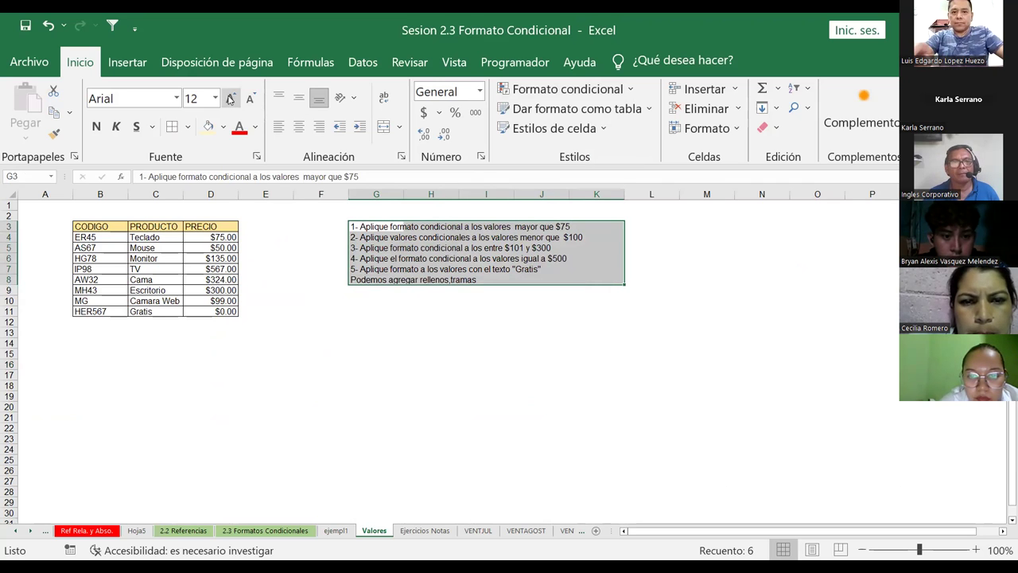
{"action": "left_click", "coordinate": [743, 374]}
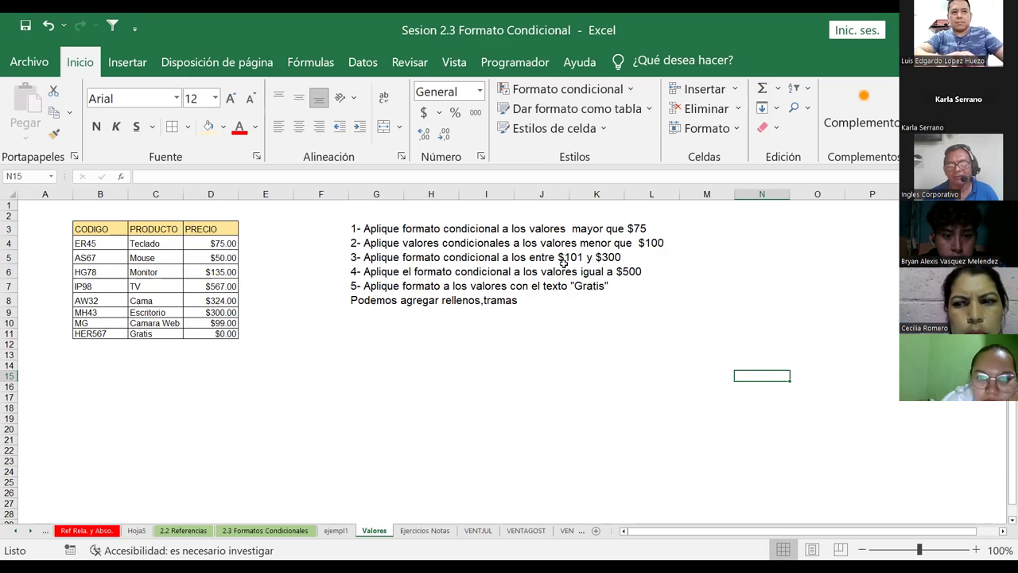
{"action": "left_click", "coordinate": [275, 240]}
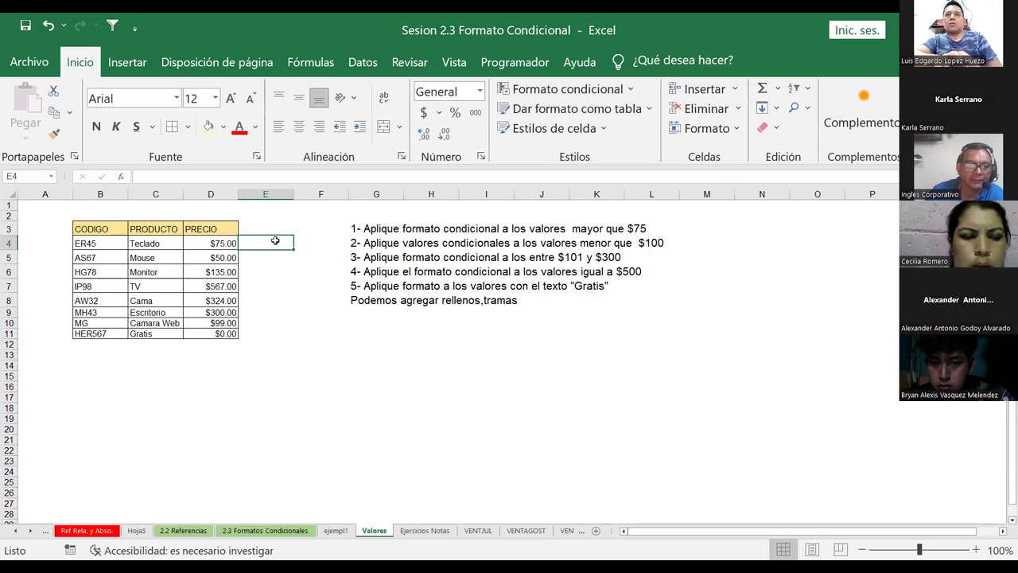
{"action": "left_click_drag", "start_coordinate": [221, 243], "coordinate": [213, 333]}
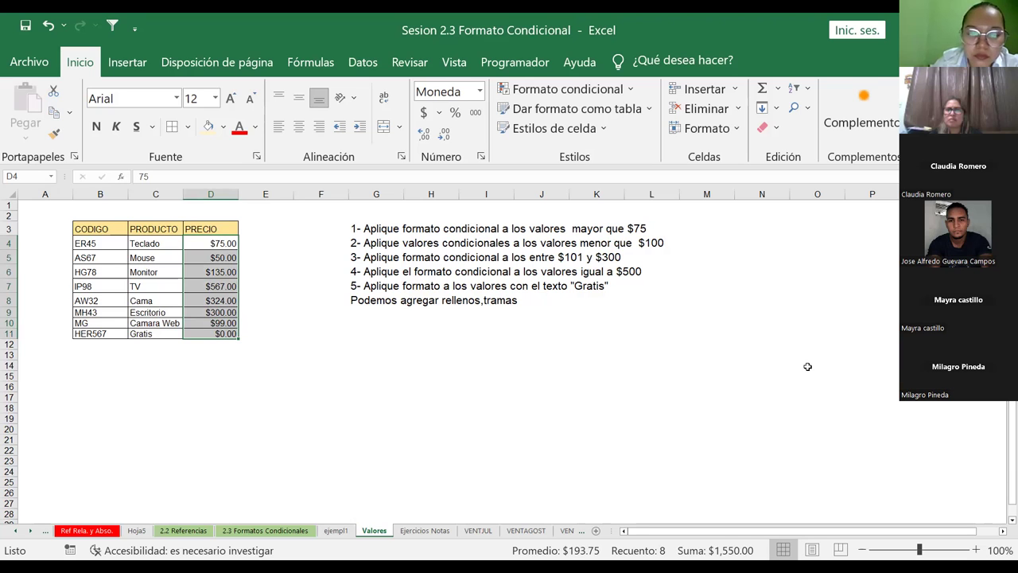
From Formato condicional, choose the Es mayor que highlight rule for the prices.
{"action": "left_click", "coordinate": [632, 90]}
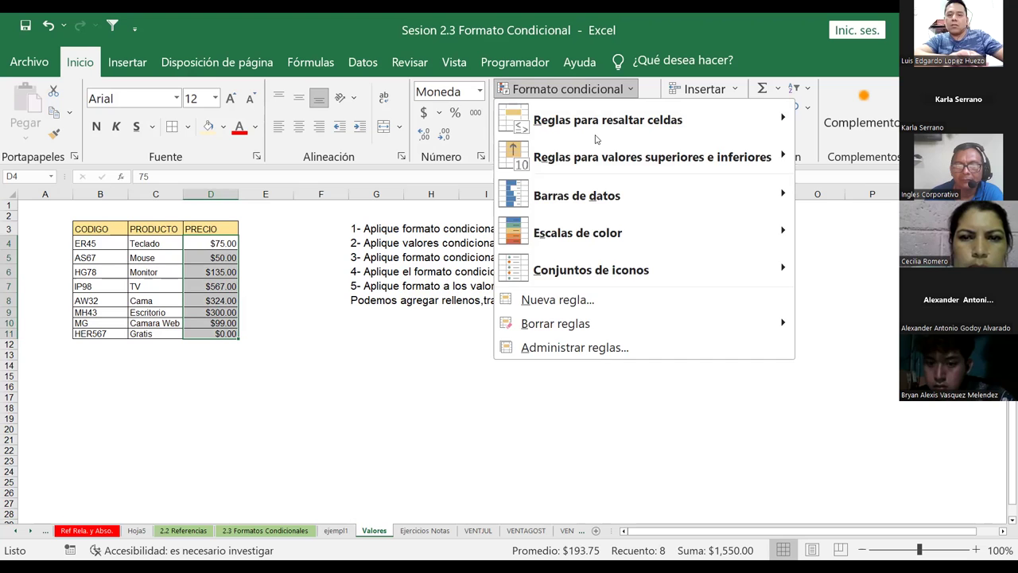
{"action": "left_click", "coordinate": [625, 90]}
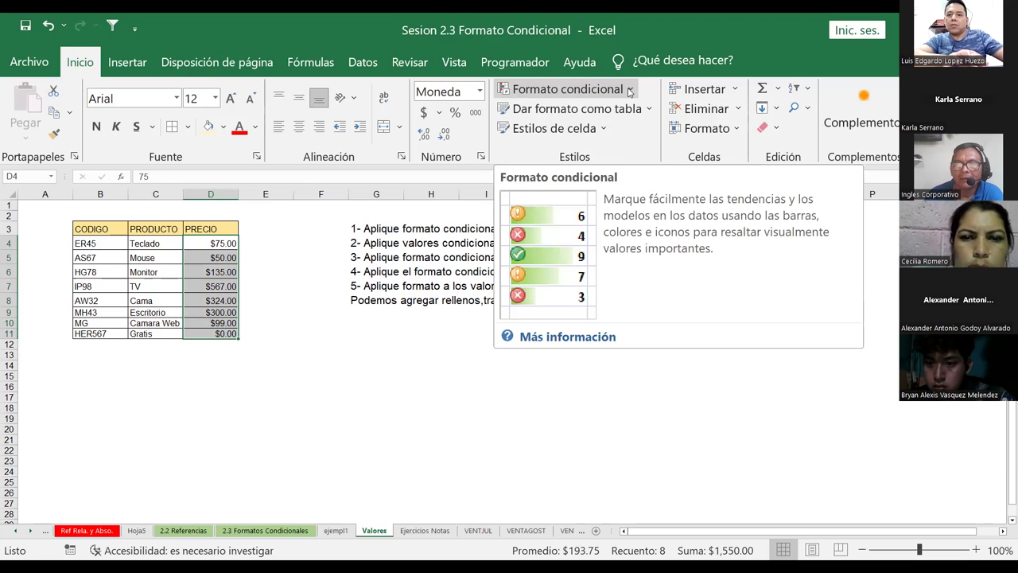
{"action": "left_click", "coordinate": [629, 90]}
{"action": "mouse_move", "coordinate": [608, 120]}
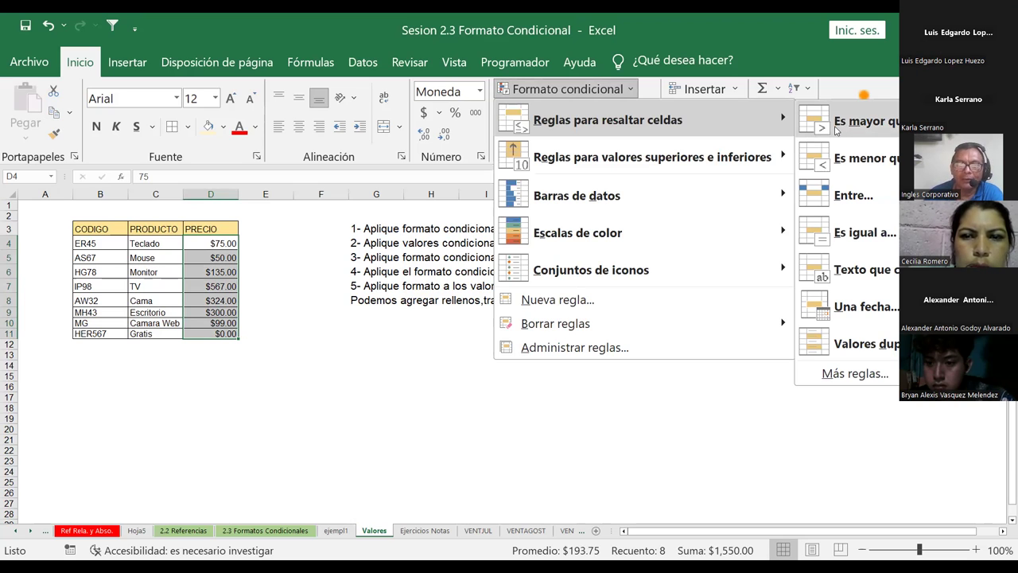
{"action": "left_click", "coordinate": [836, 122]}
Replace the suggested threshold with 75.
{"action": "left_click", "coordinate": [299, 203]}
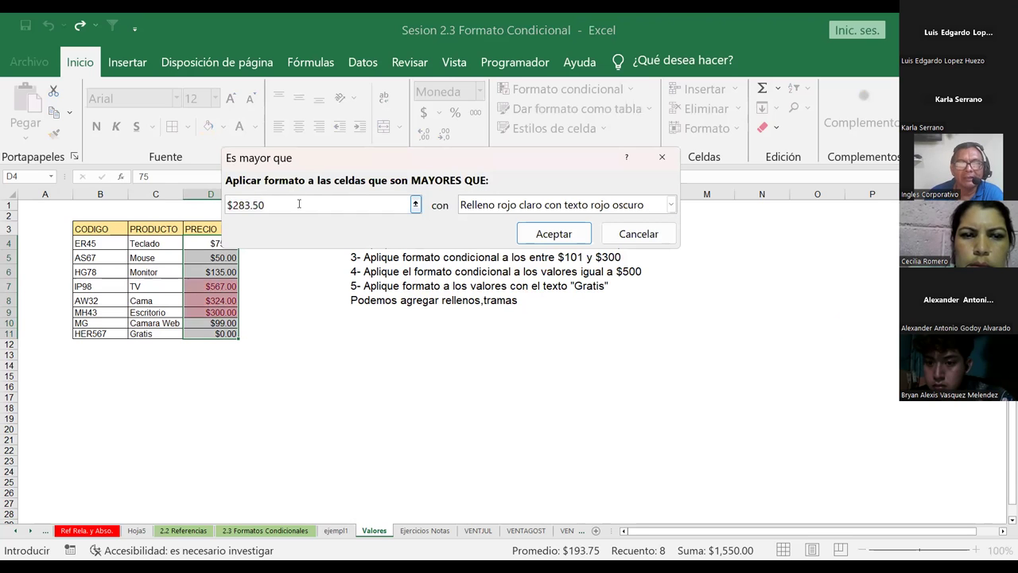
{"action": "key", "text": "BackSpace"}
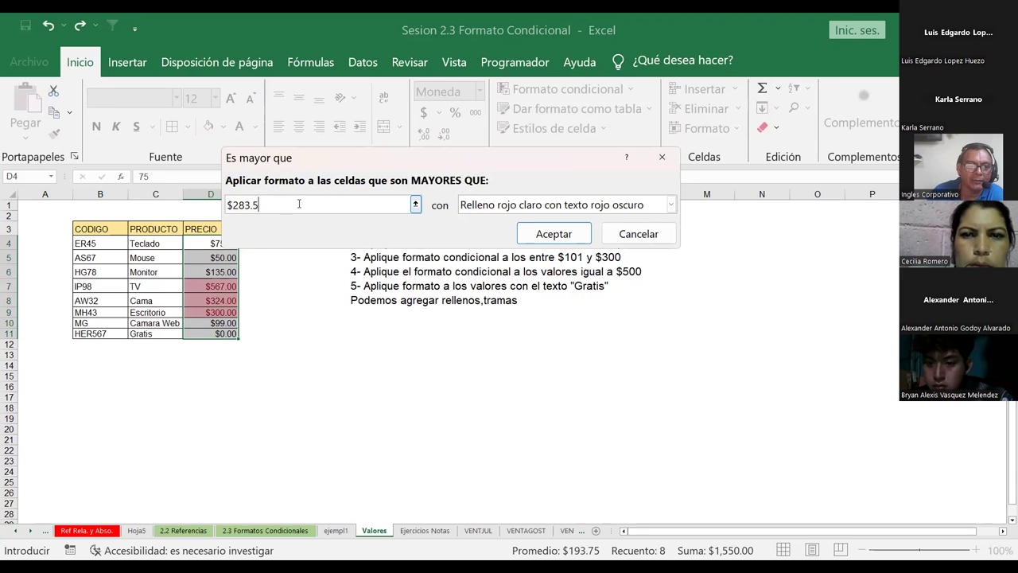
{"action": "key", "text": "BackSpace"}
{"action": "key", "text": "BackSpace"}
{"action": "key", "text": "BackSpace"}
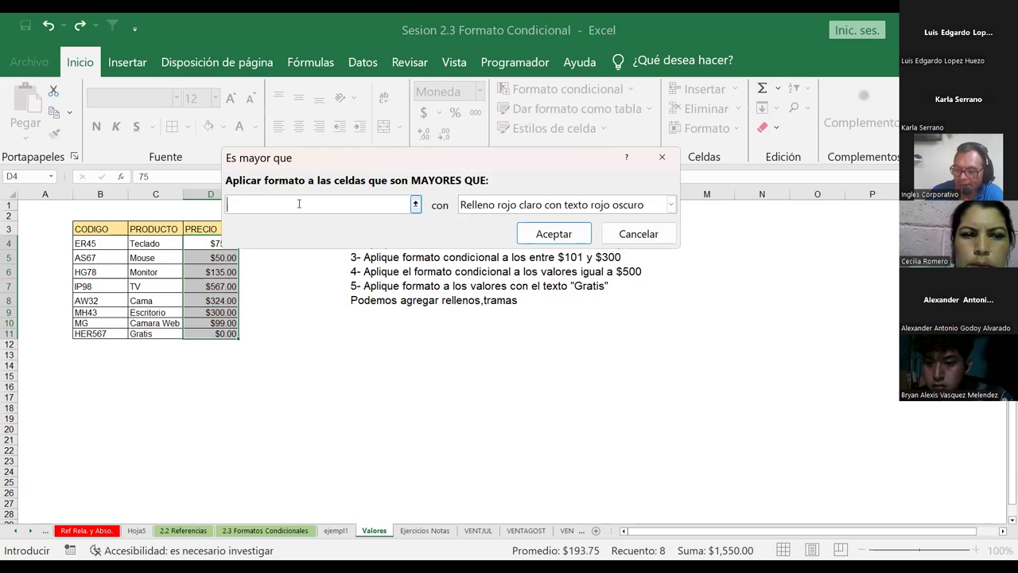
{"action": "type", "text": "75"}
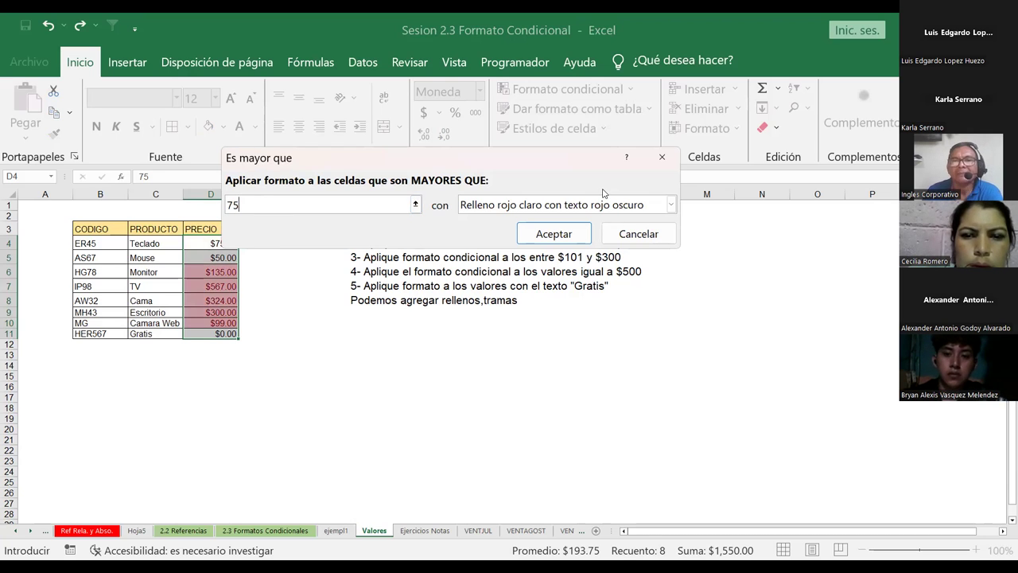
Preview the preset highlight styles: red border, red text, light red, green and yellow fills.
{"action": "left_click", "coordinate": [670, 205]}
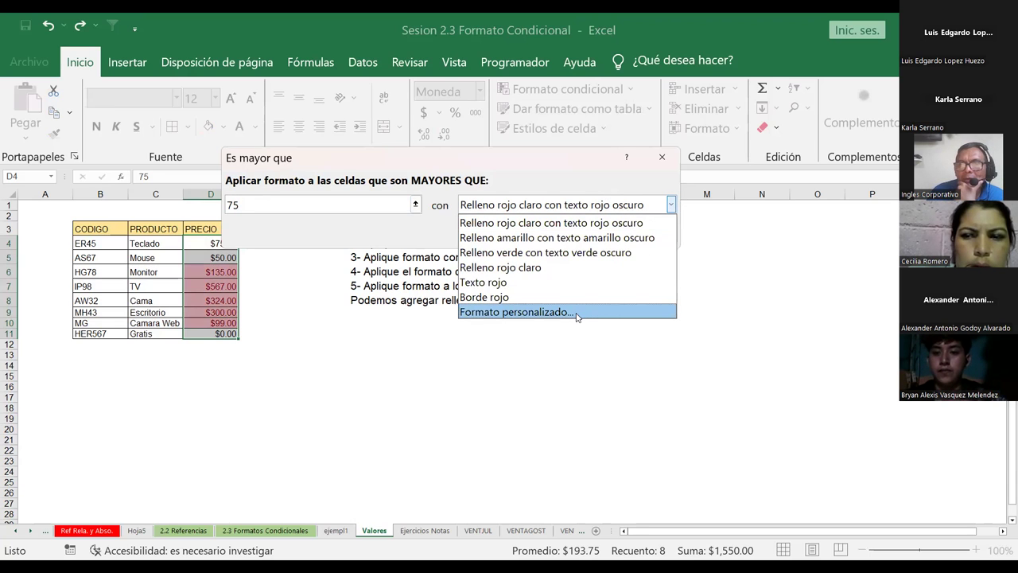
{"action": "left_click", "coordinate": [483, 299]}
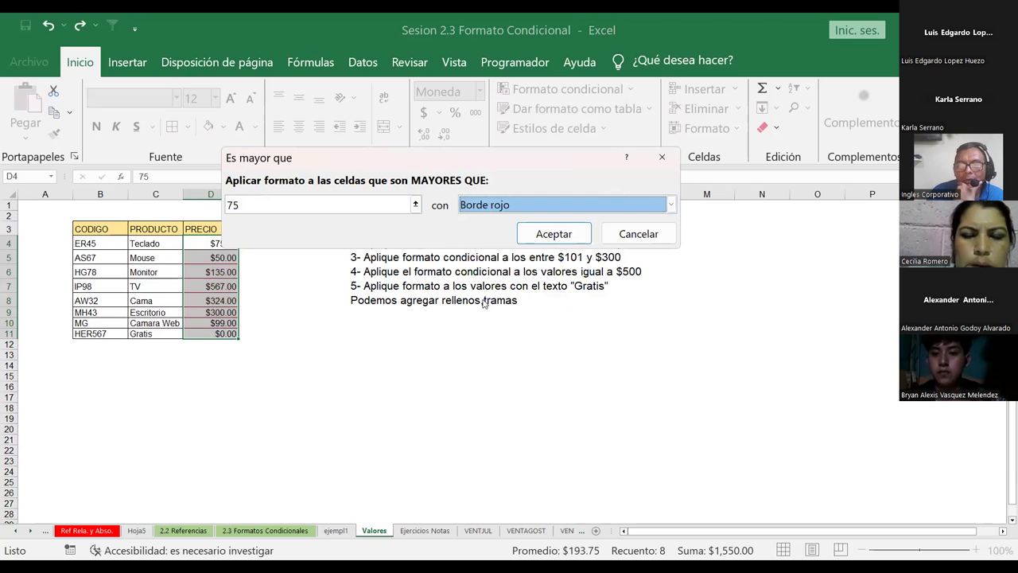
{"action": "left_click", "coordinate": [672, 206]}
{"action": "left_click", "coordinate": [530, 283]}
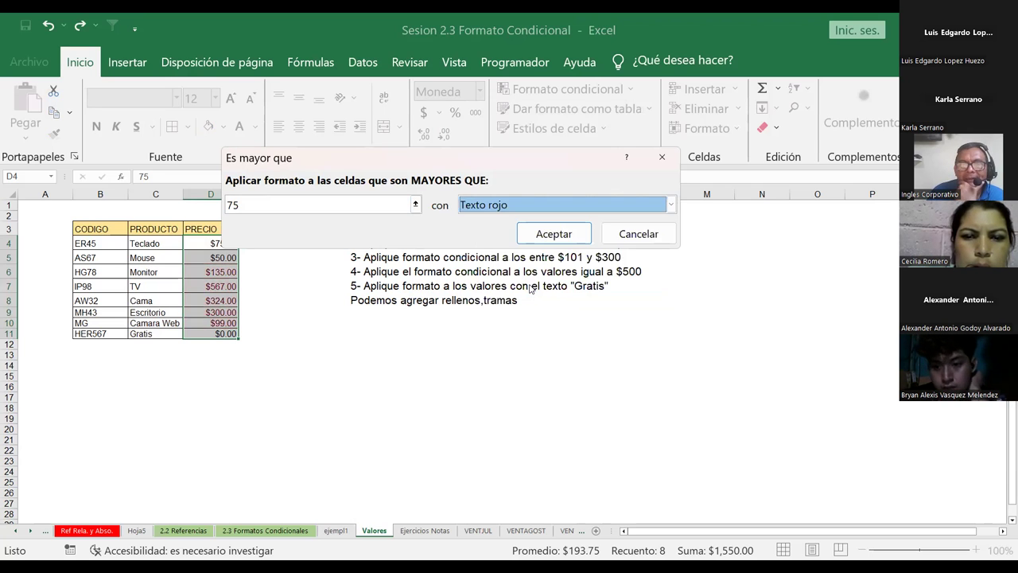
{"action": "left_click", "coordinate": [673, 207]}
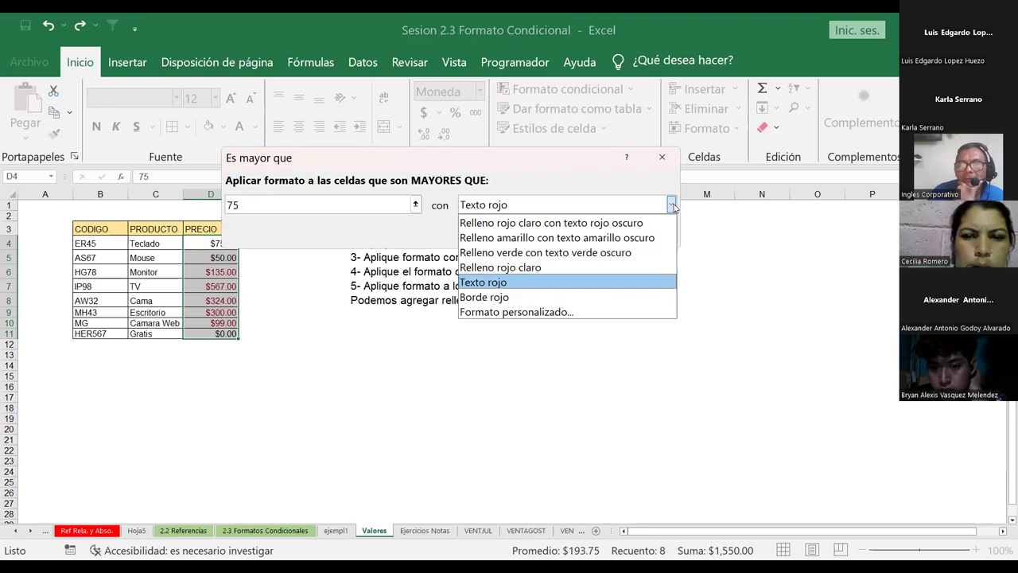
{"action": "left_click", "coordinate": [537, 269]}
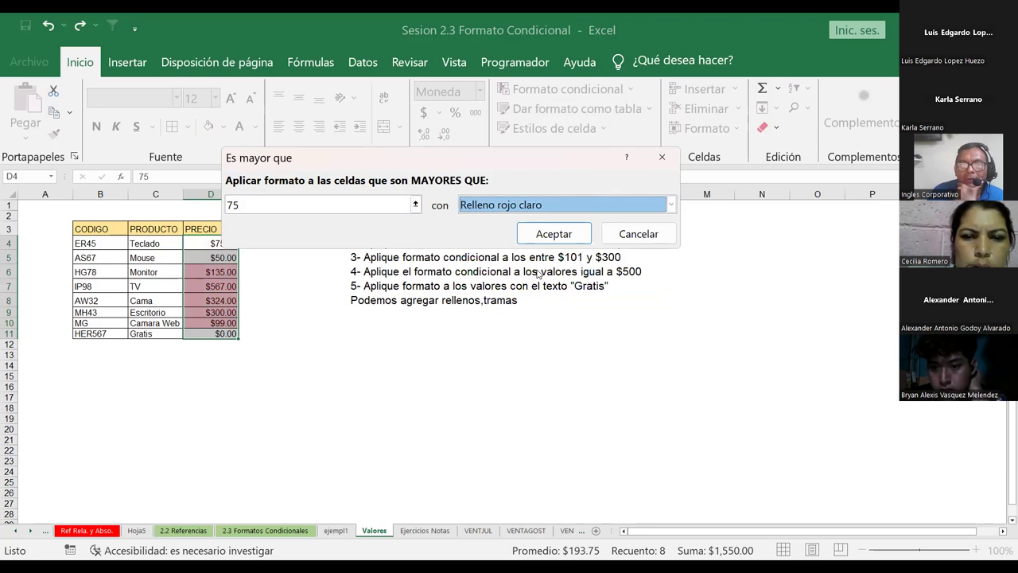
{"action": "left_click", "coordinate": [672, 206]}
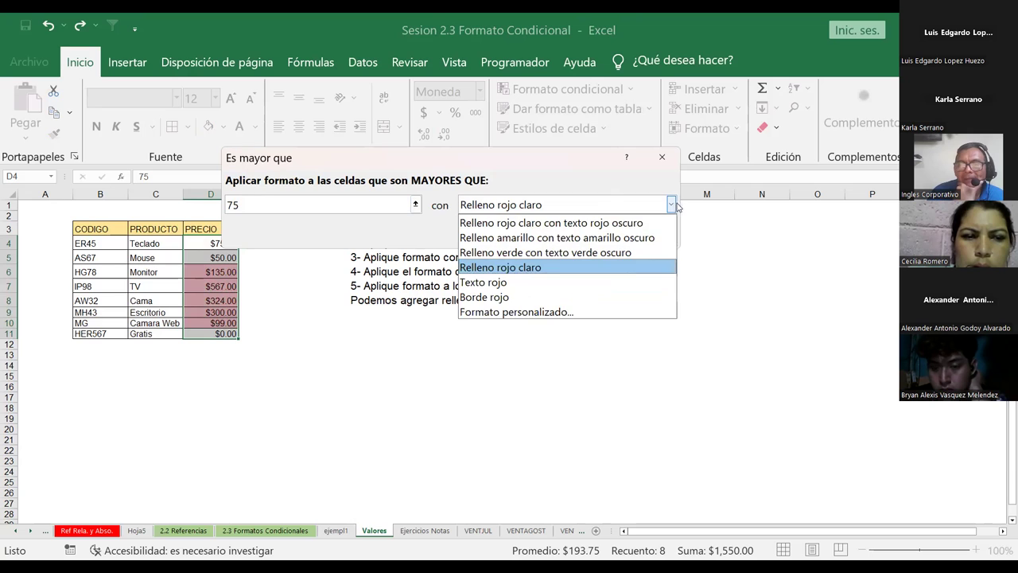
{"action": "left_click", "coordinate": [541, 253]}
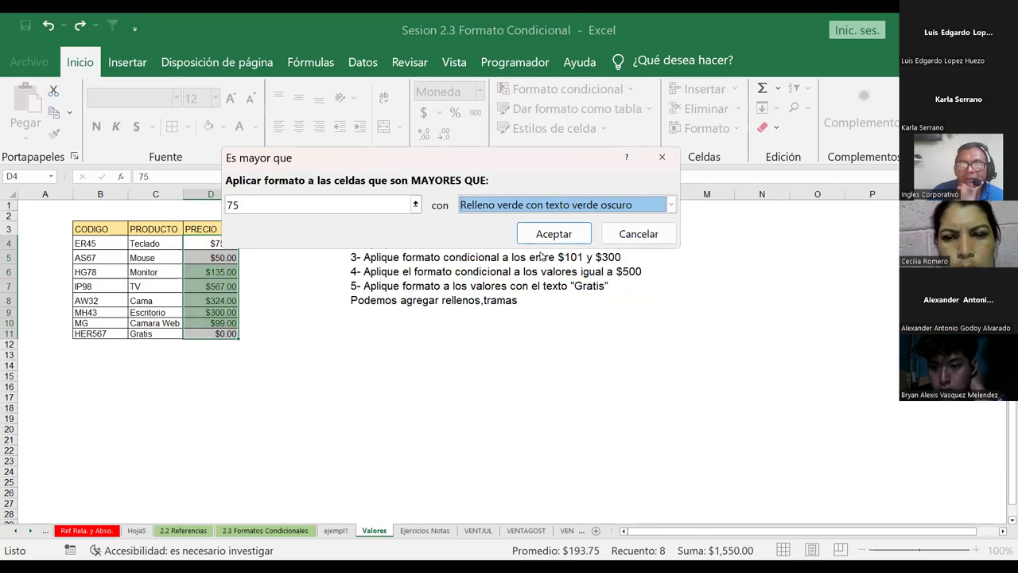
{"action": "left_click", "coordinate": [670, 205]}
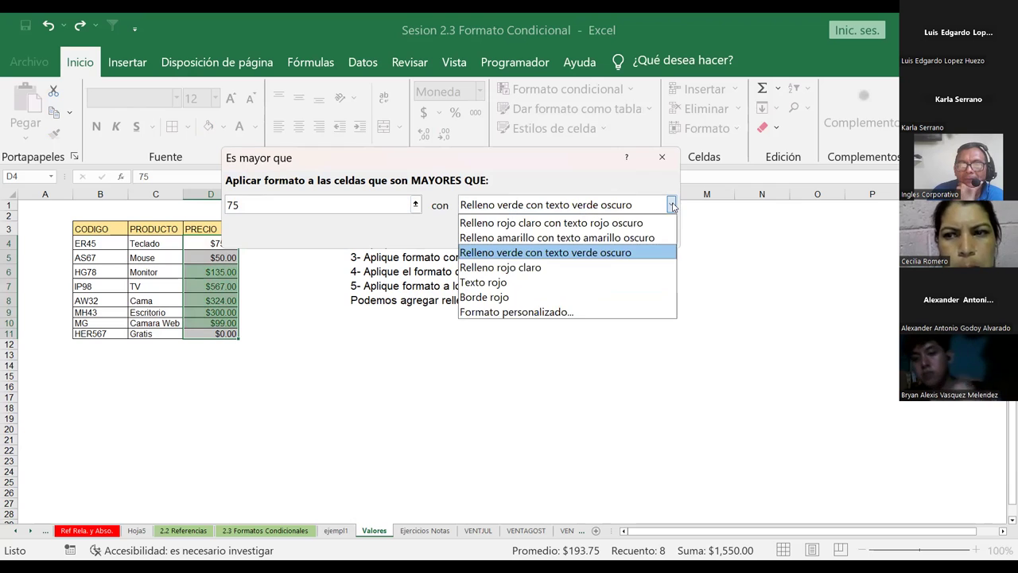
{"action": "left_click", "coordinate": [566, 234]}
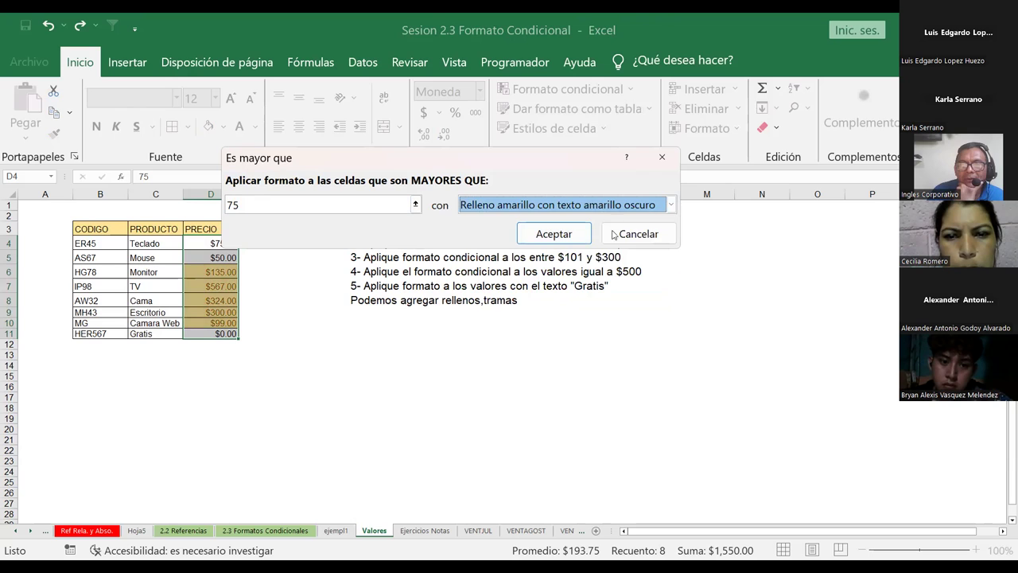
{"action": "left_click", "coordinate": [670, 205]}
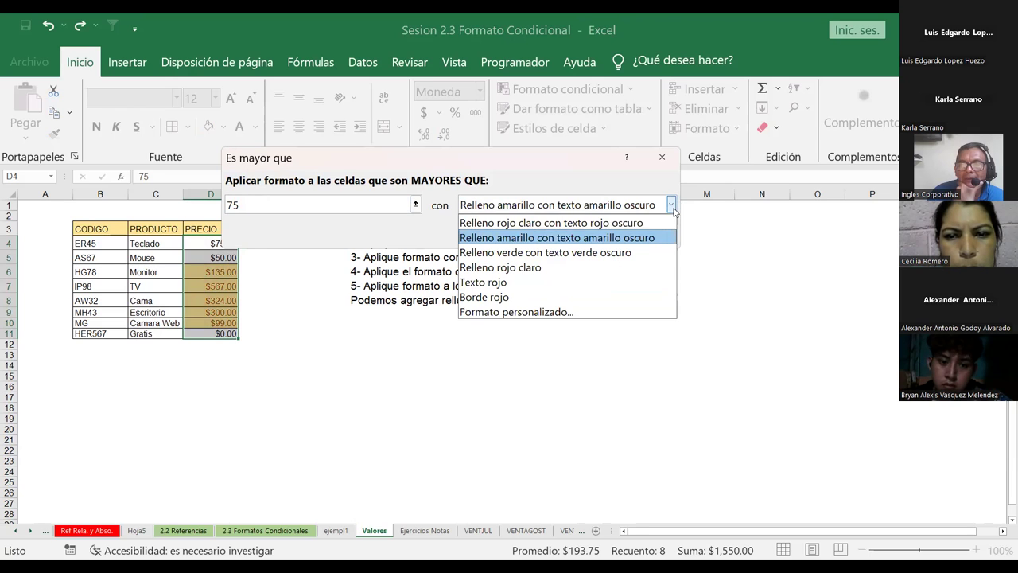
{"action": "left_click", "coordinate": [589, 226]}
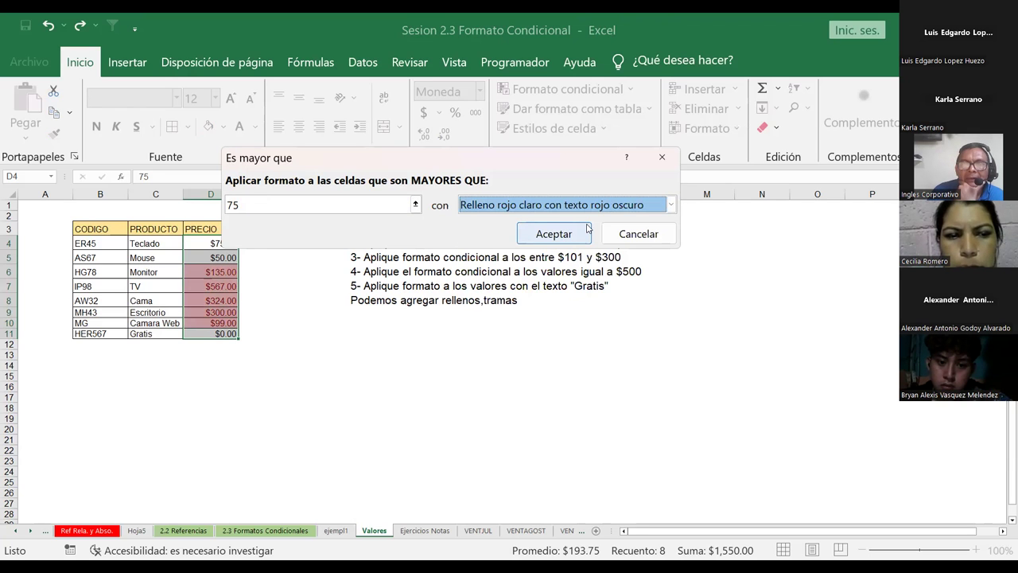
{"action": "left_click", "coordinate": [672, 206]}
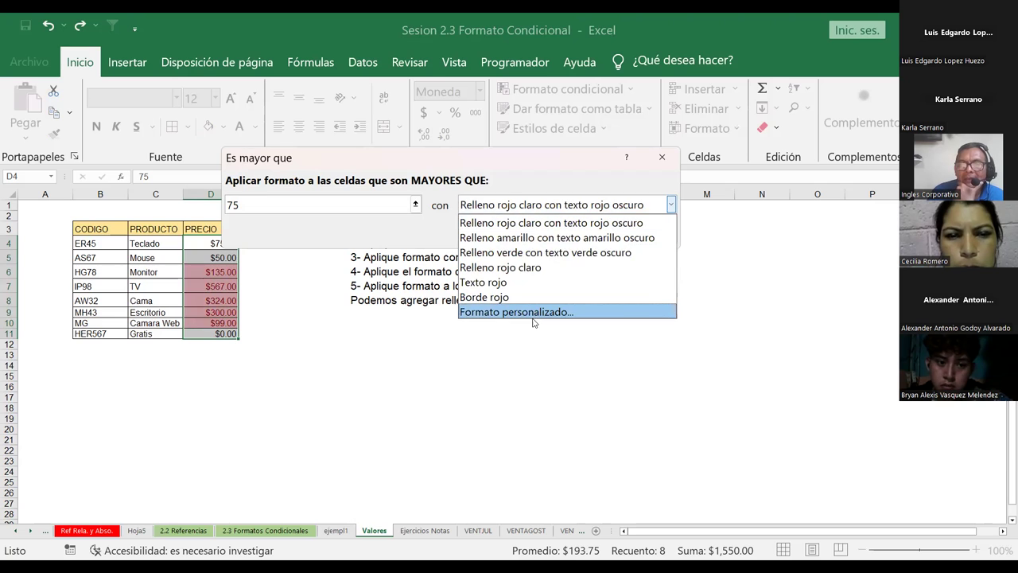
Give the rule a custom green fill instead of blue and apply the greater-than-75 rule.
{"action": "left_click", "coordinate": [537, 313]}
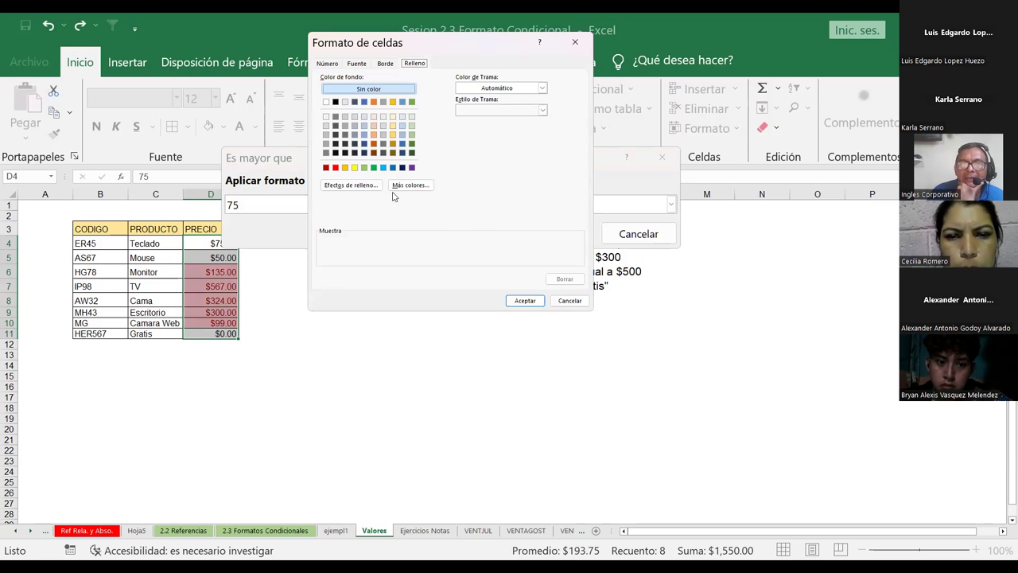
{"action": "left_click", "coordinate": [393, 168]}
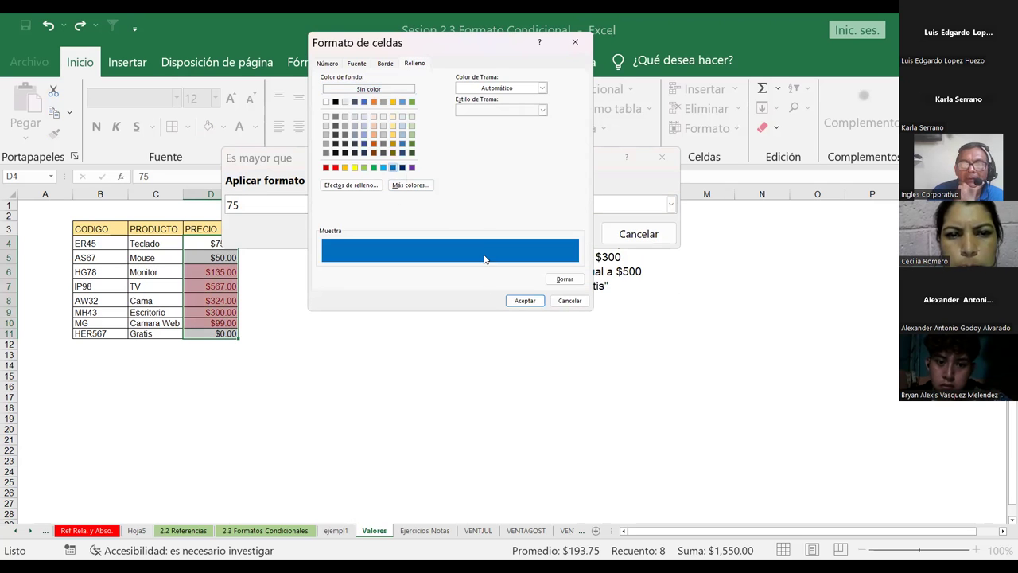
{"action": "left_click", "coordinate": [526, 301]}
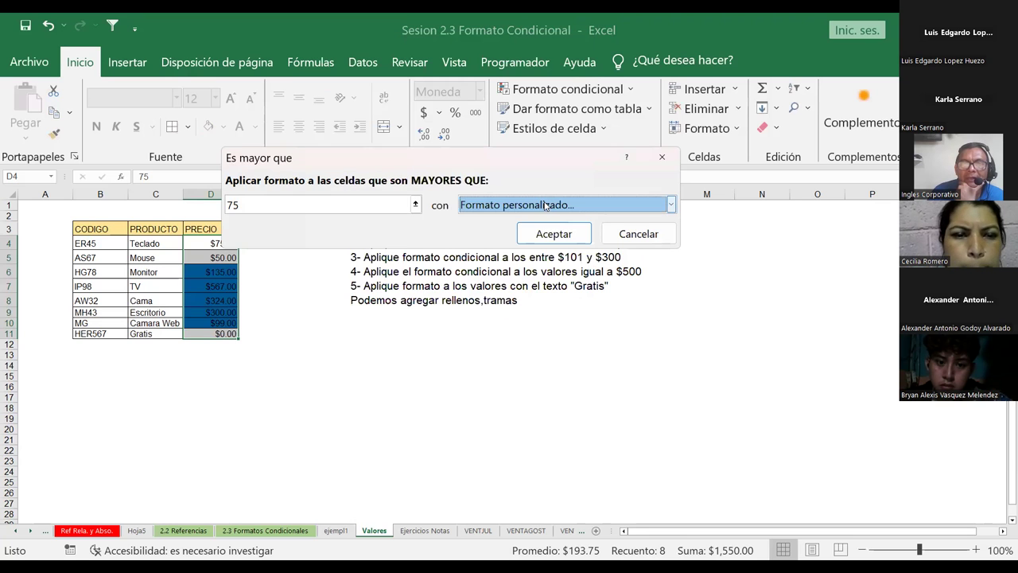
{"action": "left_click", "coordinate": [671, 206]}
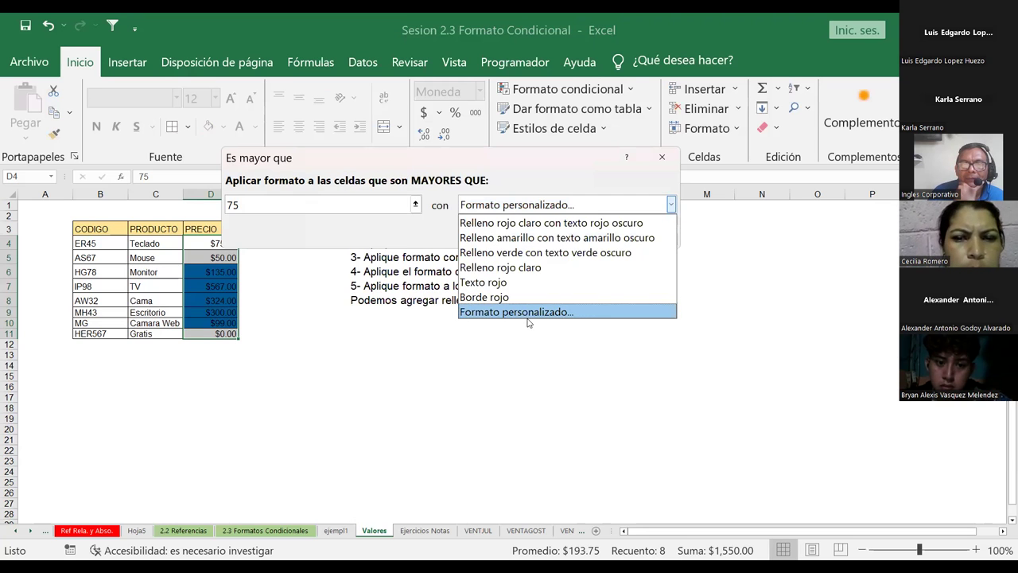
{"action": "left_click", "coordinate": [672, 206]}
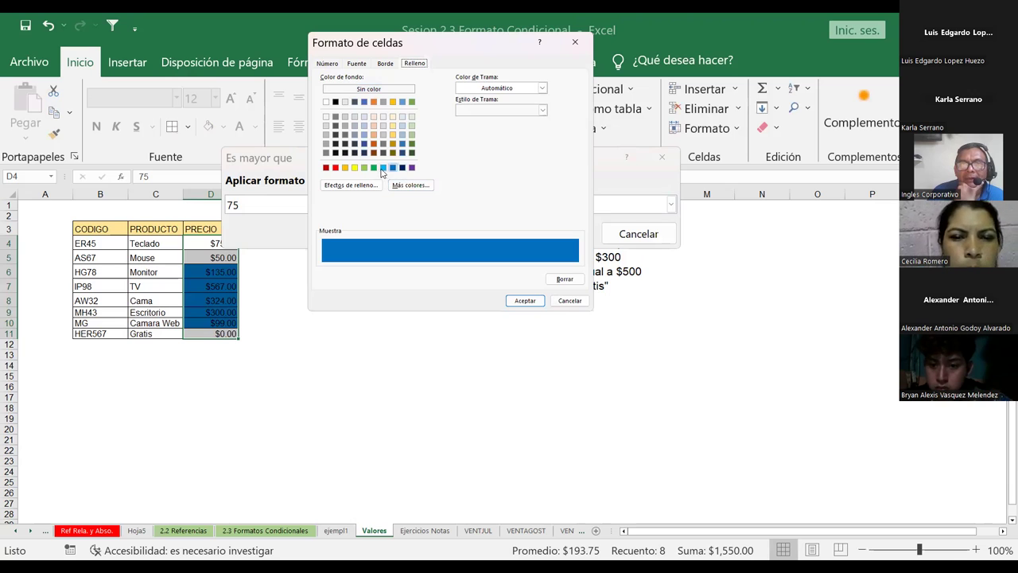
{"action": "left_click", "coordinate": [373, 167]}
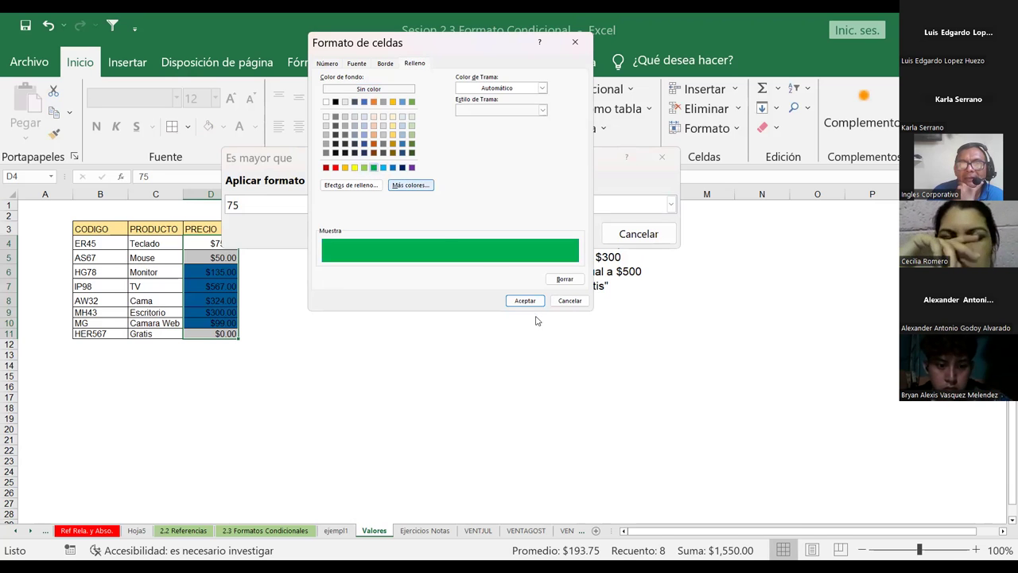
{"action": "left_click", "coordinate": [533, 302]}
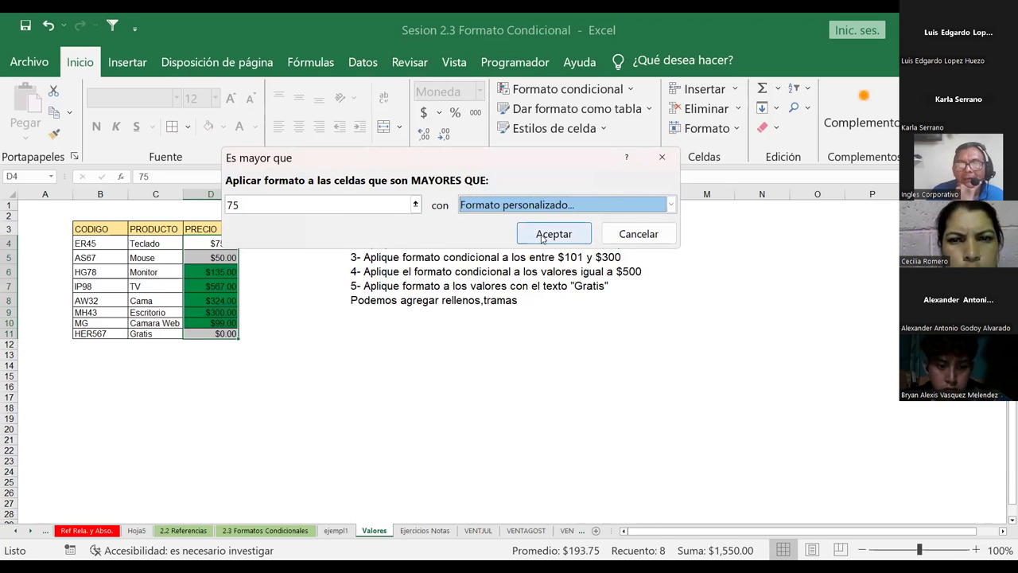
{"action": "left_click", "coordinate": [546, 234]}
{"action": "left_click", "coordinate": [422, 351]}
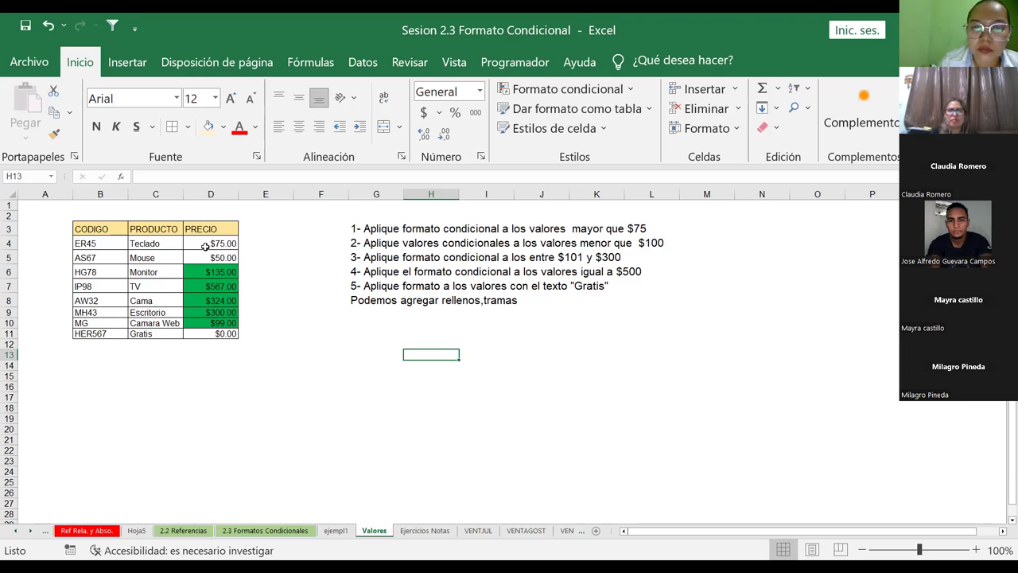
Select D4:D11, start an Es menor que rule with 100, and show its format presets.
{"action": "left_click_drag", "start_coordinate": [205, 246], "coordinate": [223, 330]}
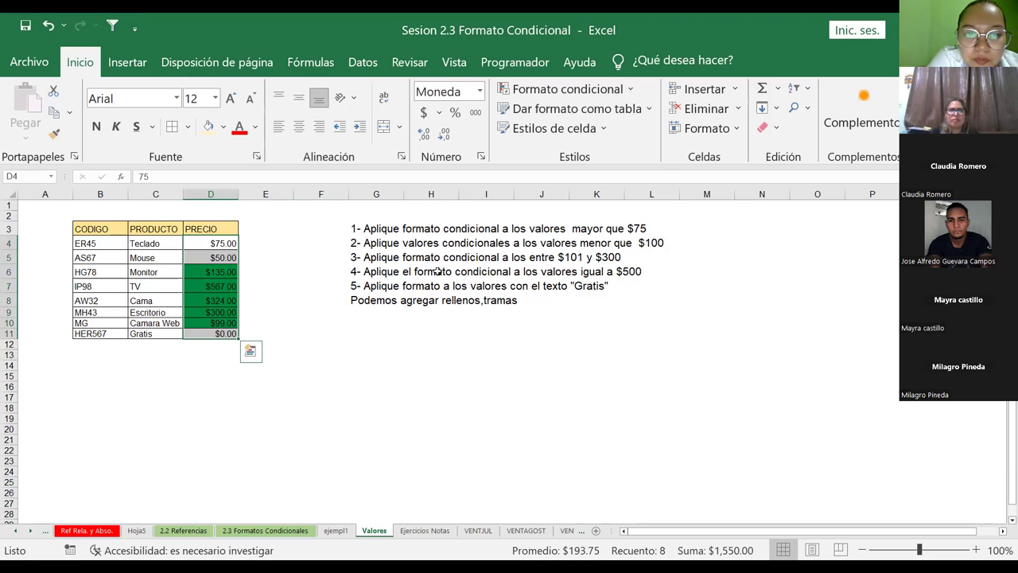
{"action": "left_click", "coordinate": [633, 92]}
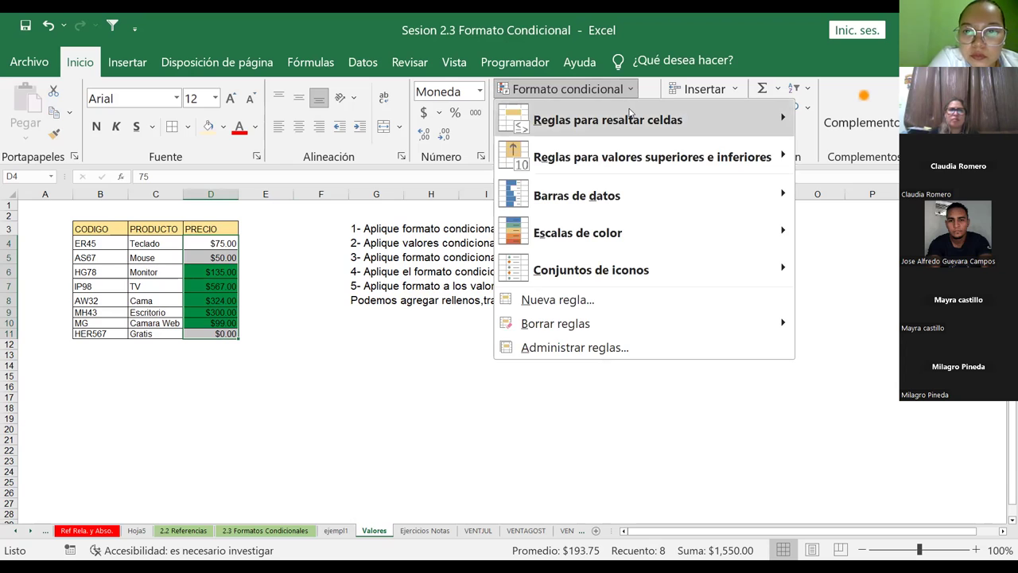
{"action": "mouse_move", "coordinate": [608, 119]}
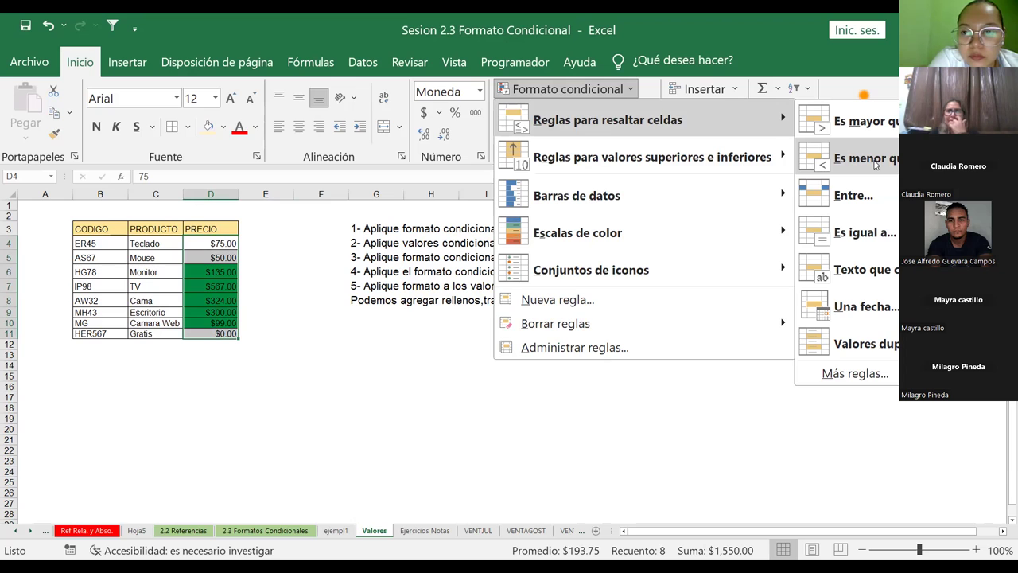
{"action": "left_click", "coordinate": [876, 164]}
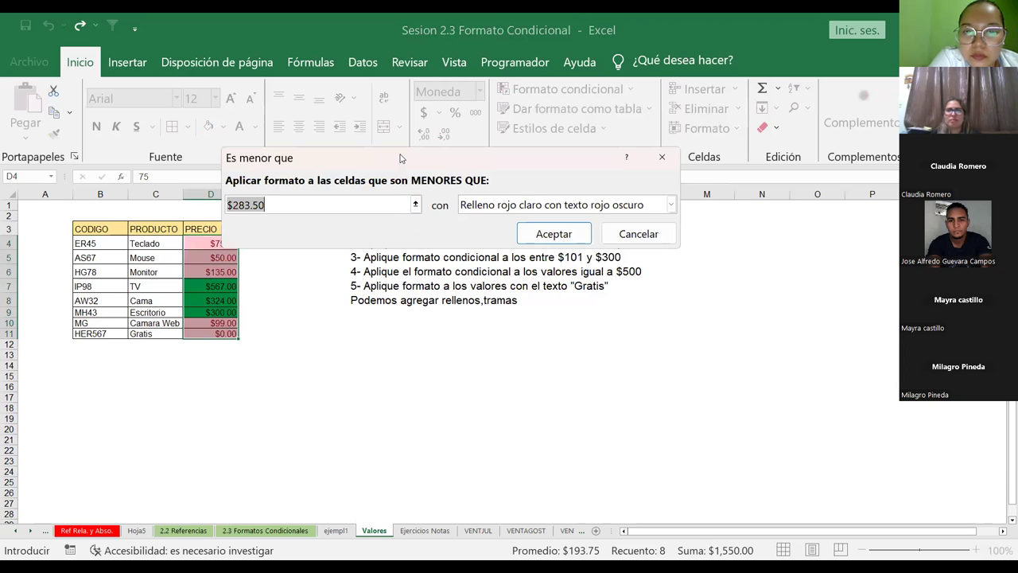
{"action": "left_click_drag", "start_coordinate": [401, 158], "coordinate": [431, 108]}
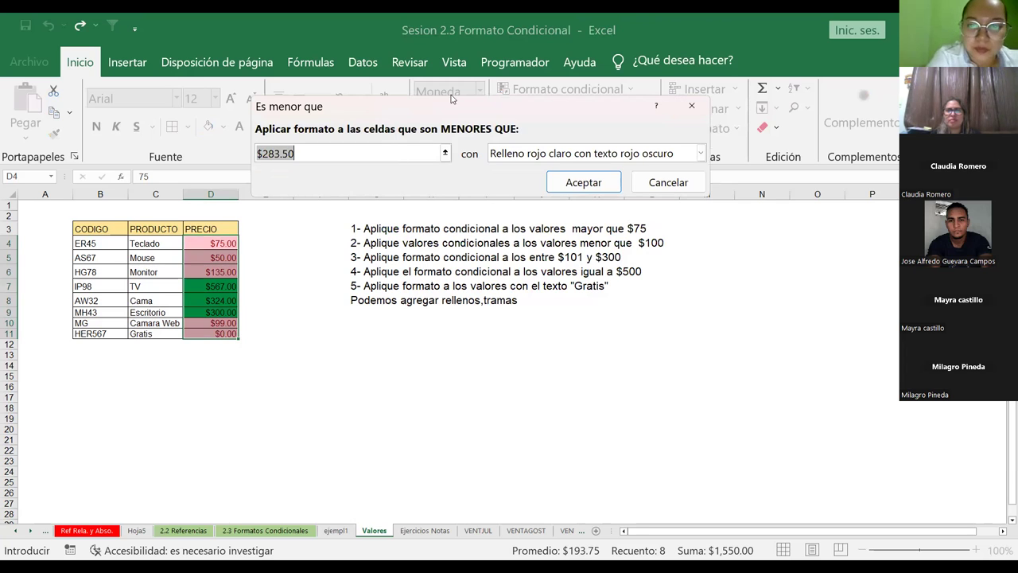
{"action": "type", "text": "100"}
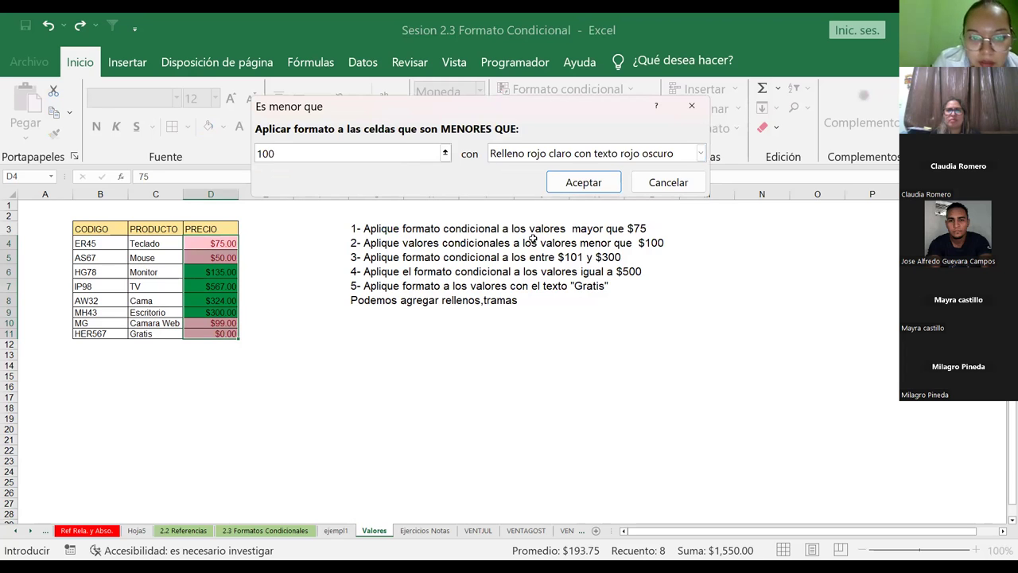
{"action": "left_click", "coordinate": [700, 153]}
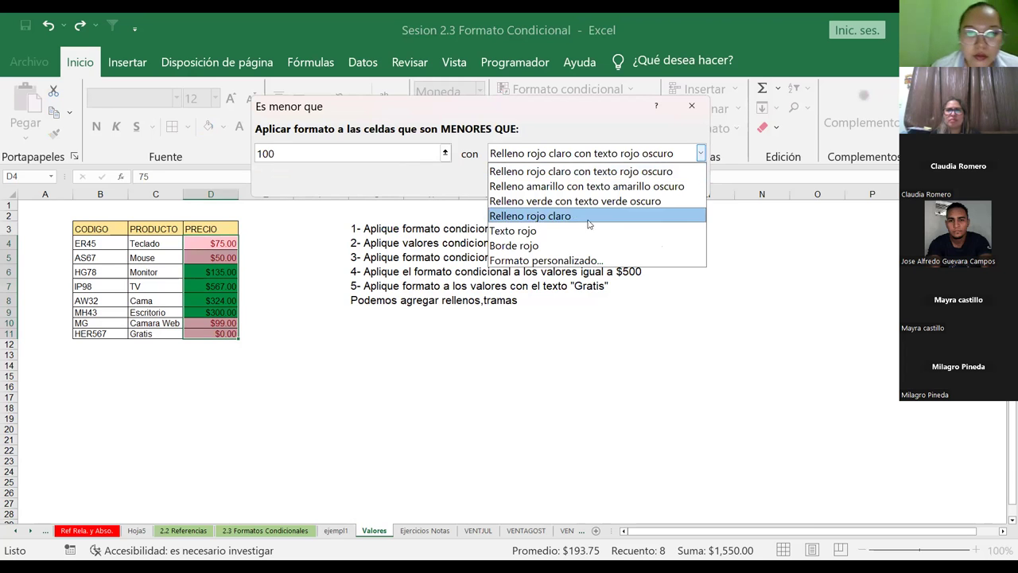
Give the under-100 rule a custom 'Desde la esquina' gradient fill and apply it.
{"action": "left_click", "coordinate": [567, 261]}
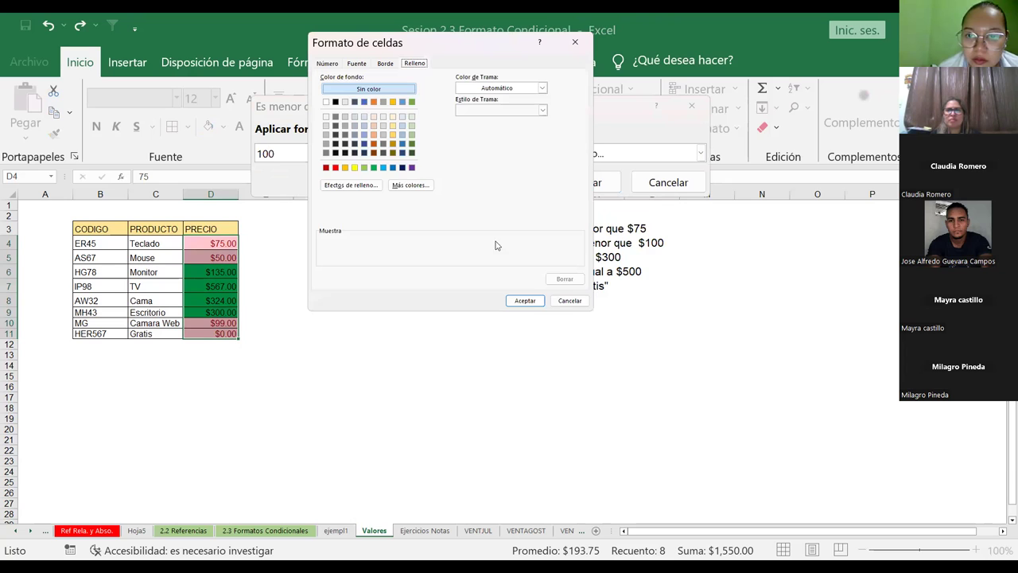
{"action": "left_click", "coordinate": [348, 186]}
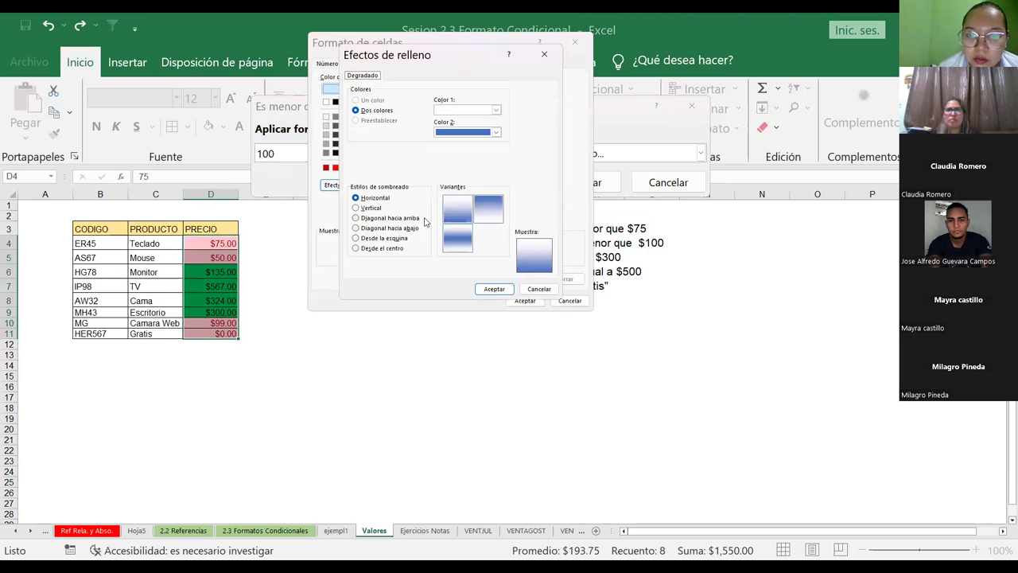
{"action": "left_click", "coordinate": [382, 219]}
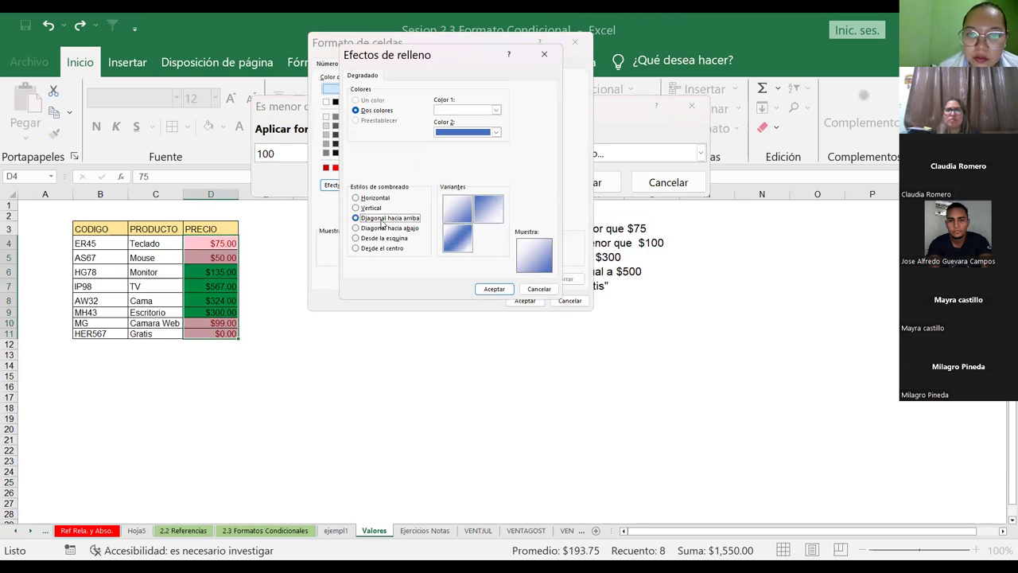
{"action": "left_click", "coordinate": [370, 208]}
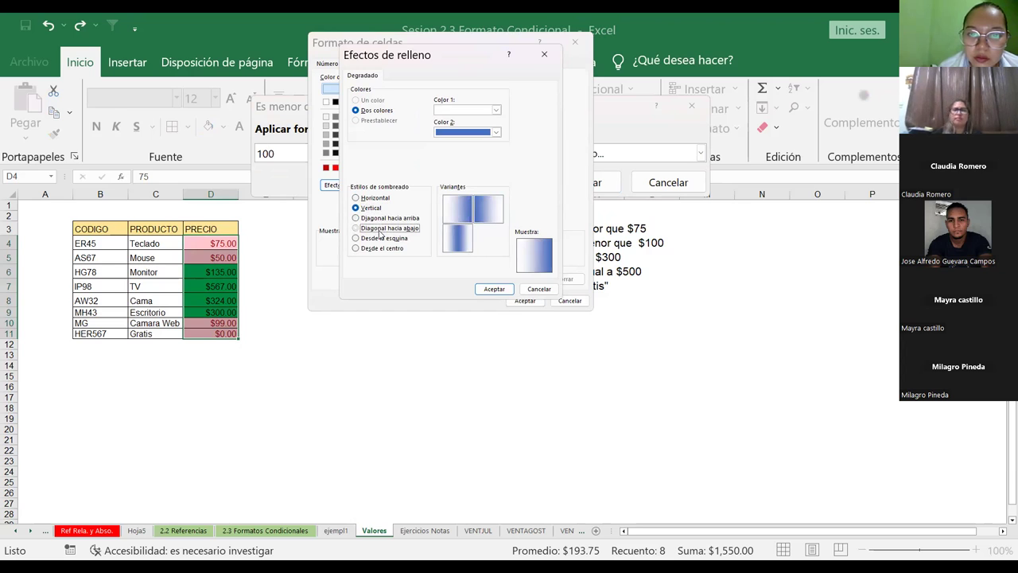
{"action": "left_click", "coordinate": [384, 229]}
{"action": "left_click", "coordinate": [383, 239]}
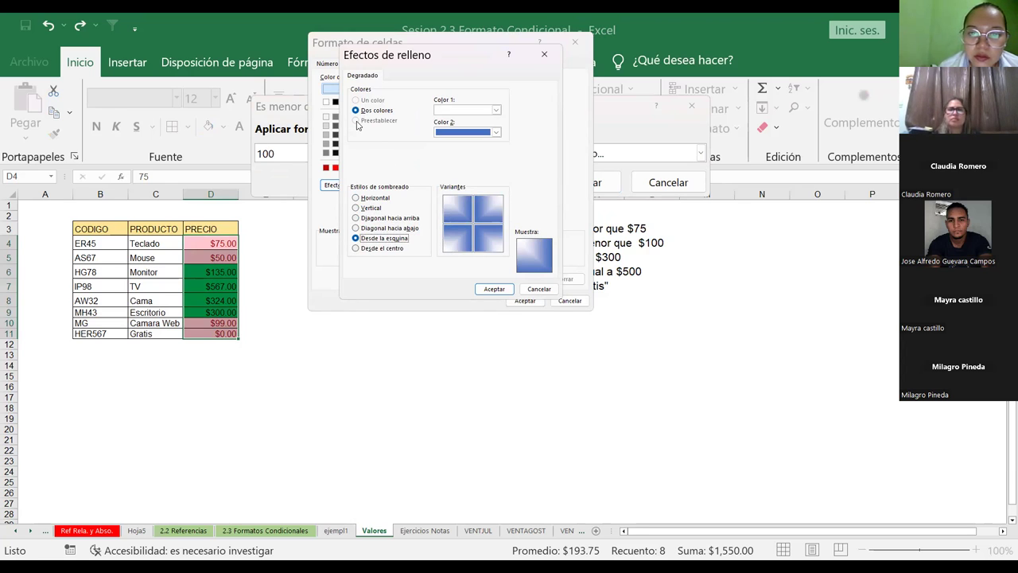
{"action": "left_click", "coordinate": [494, 289]}
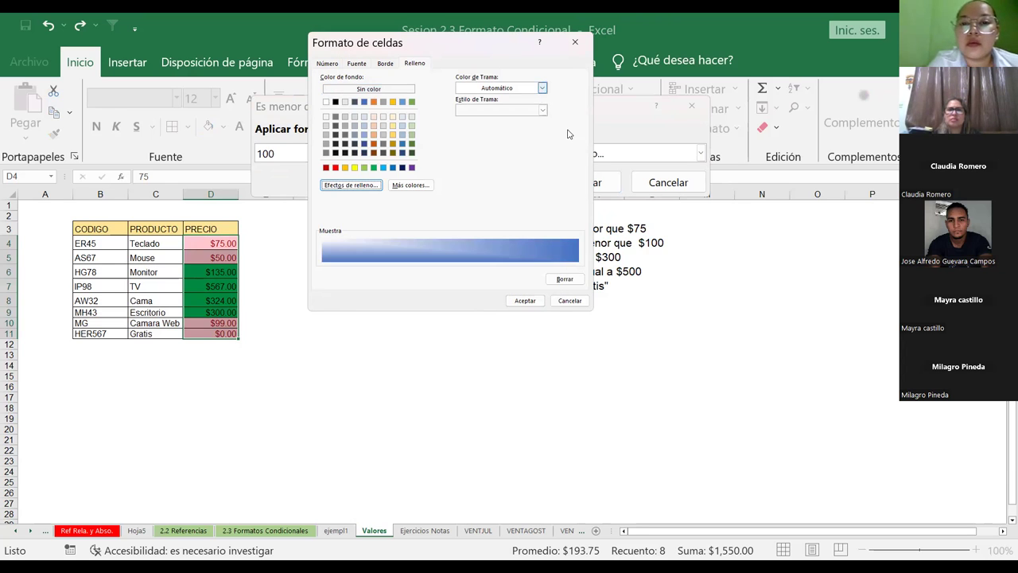
{"action": "left_click", "coordinate": [529, 306]}
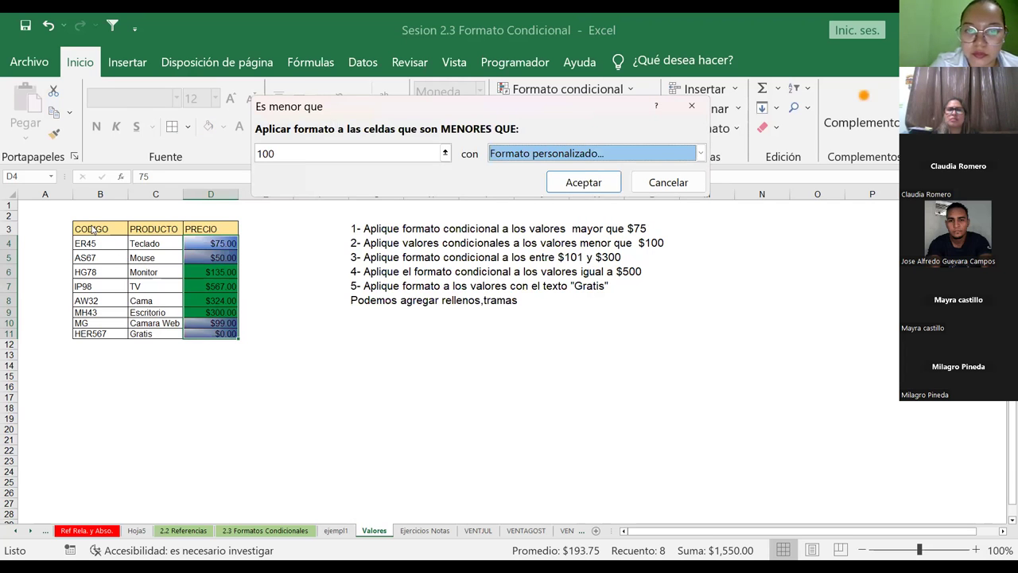
{"action": "left_click", "coordinate": [584, 183]}
{"action": "left_click", "coordinate": [412, 322]}
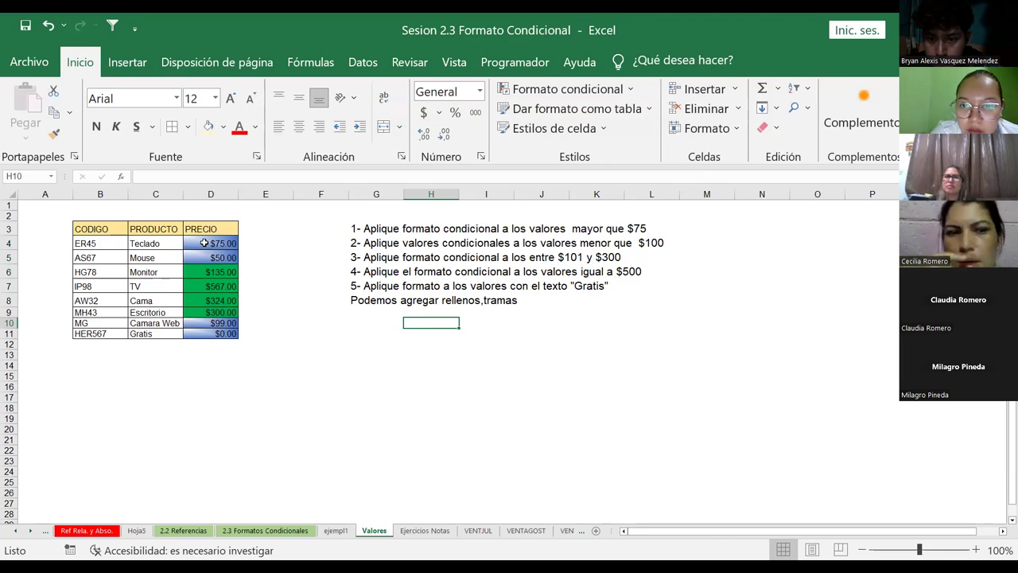
Reselect the price cells D4:D11.
{"action": "left_click_drag", "start_coordinate": [204, 243], "coordinate": [210, 333]}
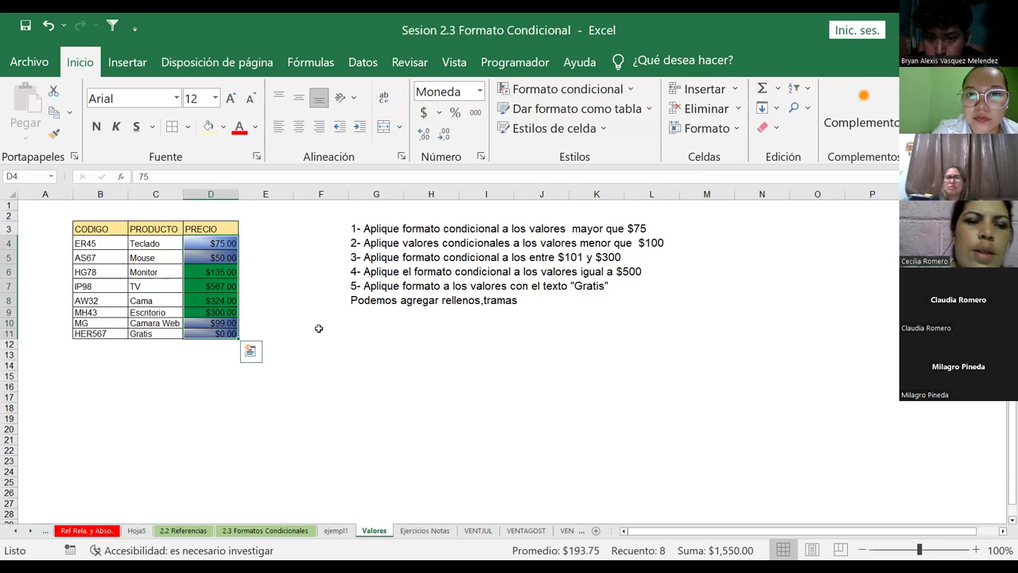
Start an Entre rule for the prices with limits 101 and 300.
{"action": "left_click", "coordinate": [631, 92]}
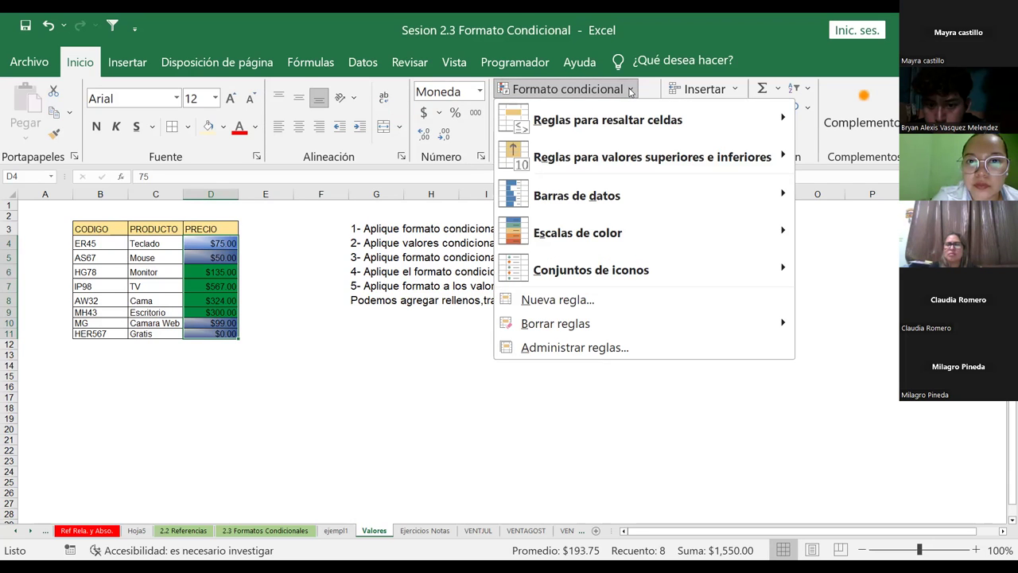
{"action": "mouse_move", "coordinate": [608, 120]}
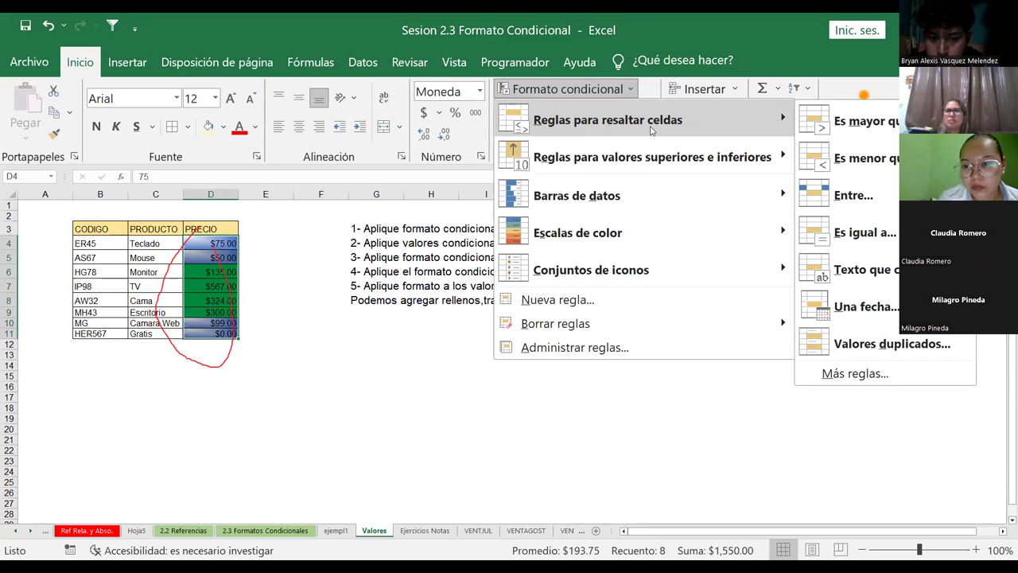
{"action": "left_click", "coordinate": [853, 196]}
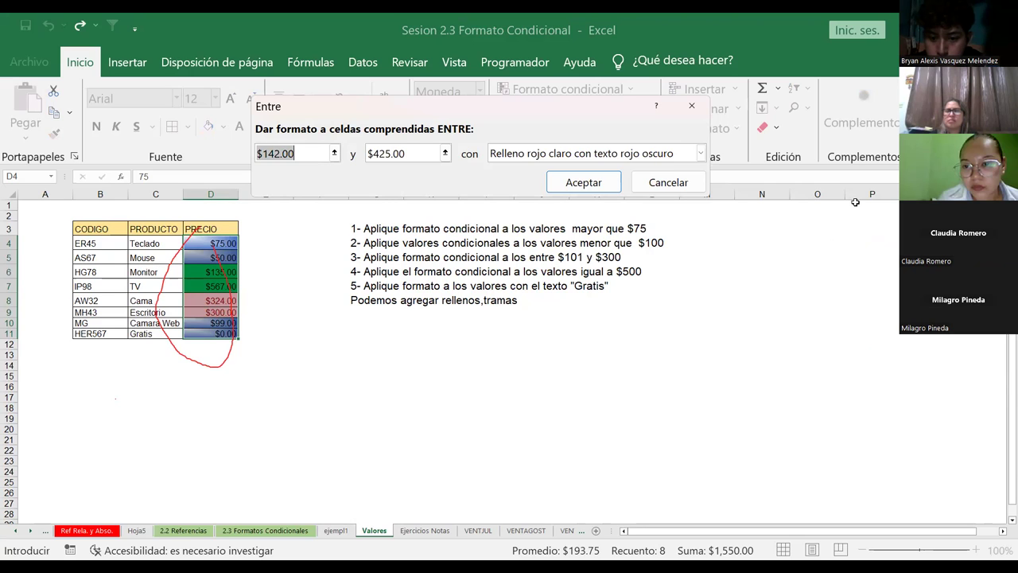
{"action": "type", "text": "101"}
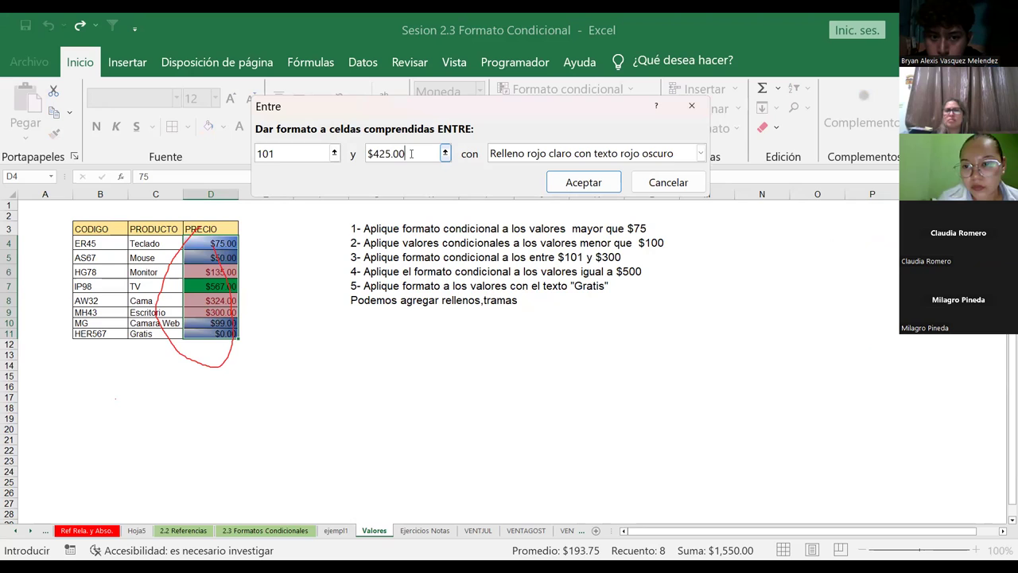
{"action": "key", "text": "BackSpace"}
{"action": "key", "text": "BackSpace"}
{"action": "key", "text": "BackSpace"}
{"action": "key", "text": "BackSpace"}
{"action": "key", "text": "BackSpace"}
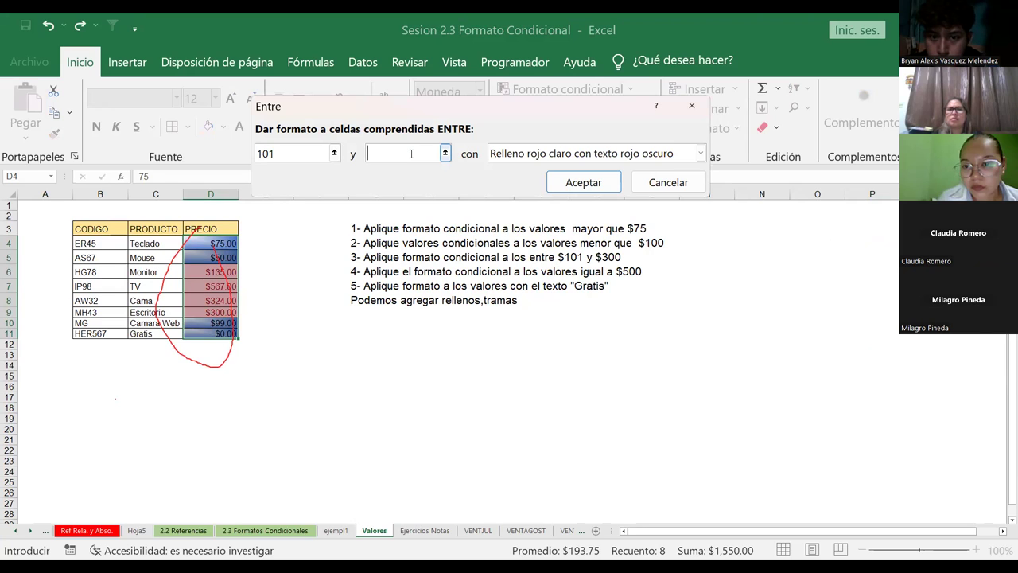
{"action": "type", "text": "300"}
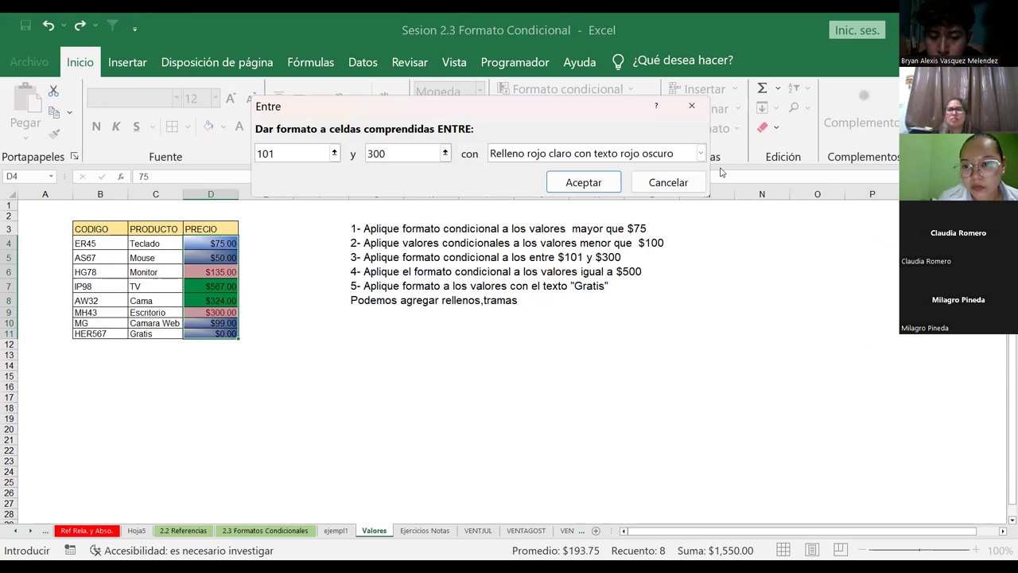
{"action": "left_click", "coordinate": [701, 154]}
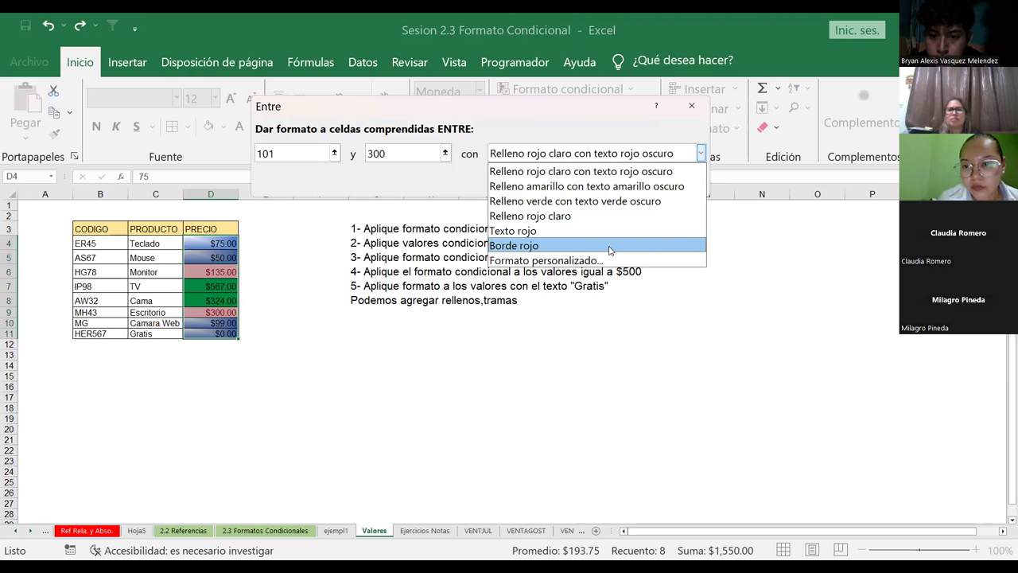
Set a custom gradient fill from blue-violet to green for the 101–300 rule.
{"action": "left_click", "coordinate": [571, 260]}
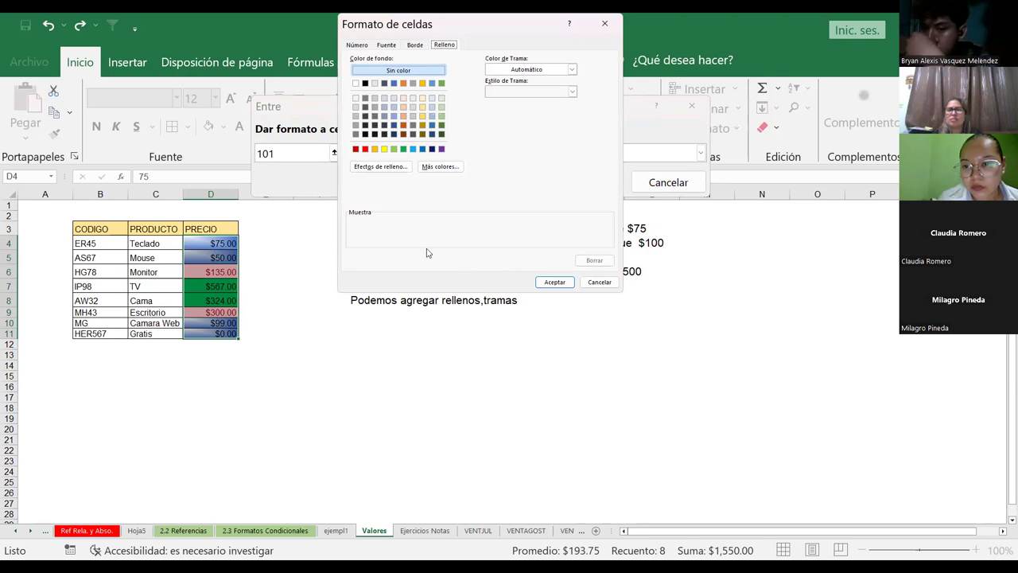
{"action": "left_click", "coordinate": [394, 166]}
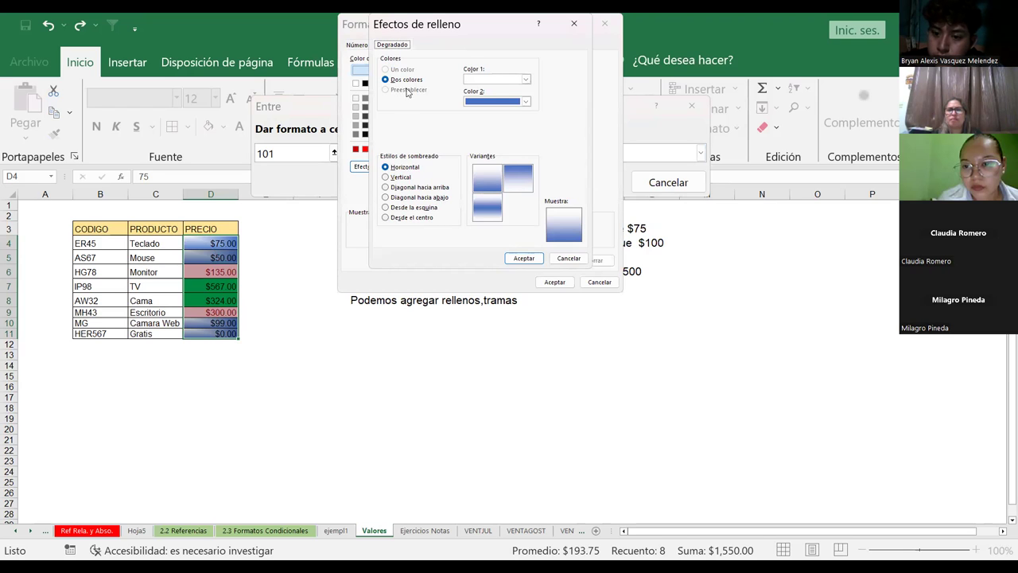
{"action": "left_click", "coordinate": [526, 80]}
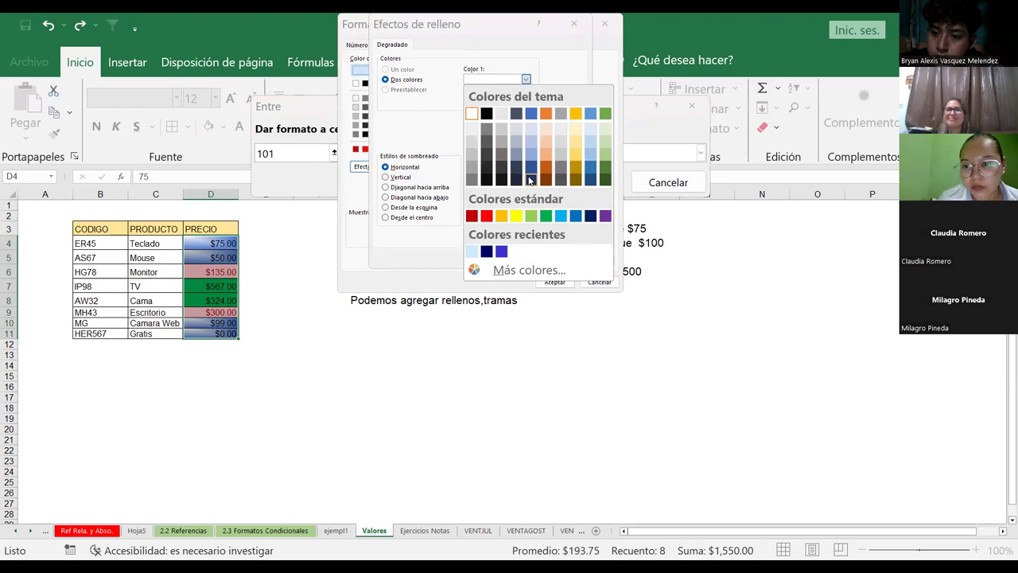
{"action": "left_click", "coordinate": [502, 252]}
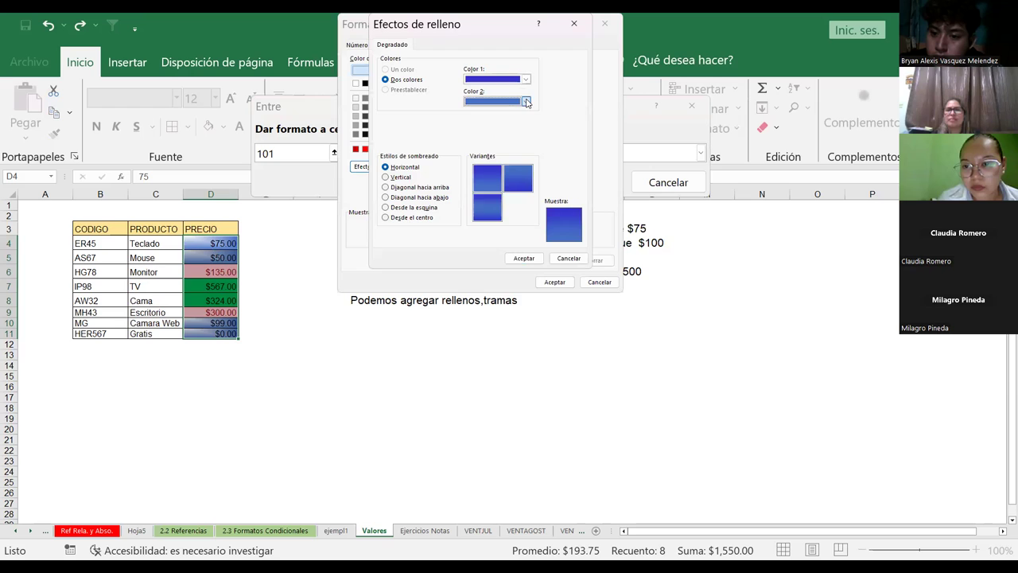
{"action": "left_click", "coordinate": [526, 101]}
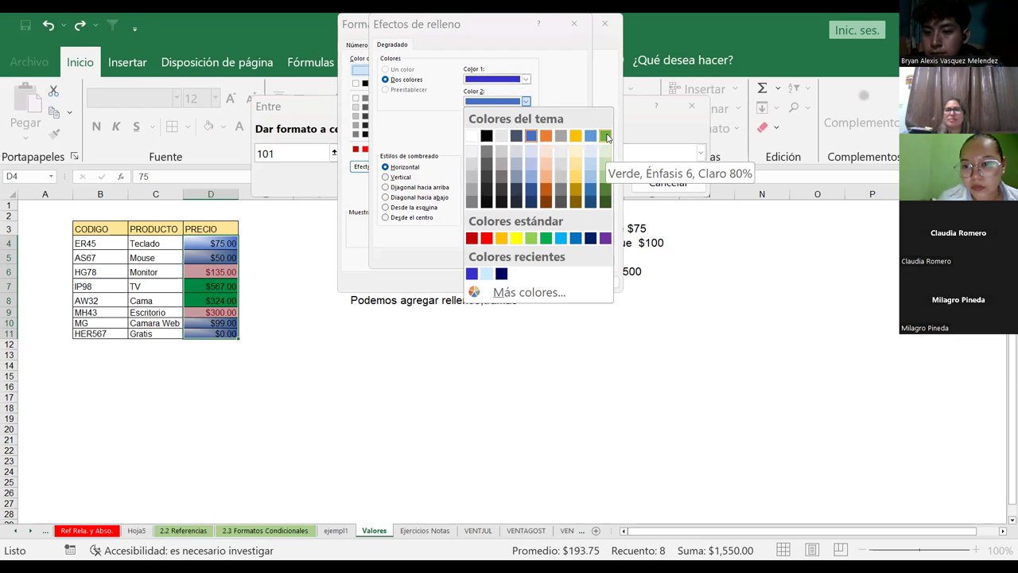
{"action": "left_click", "coordinate": [605, 136]}
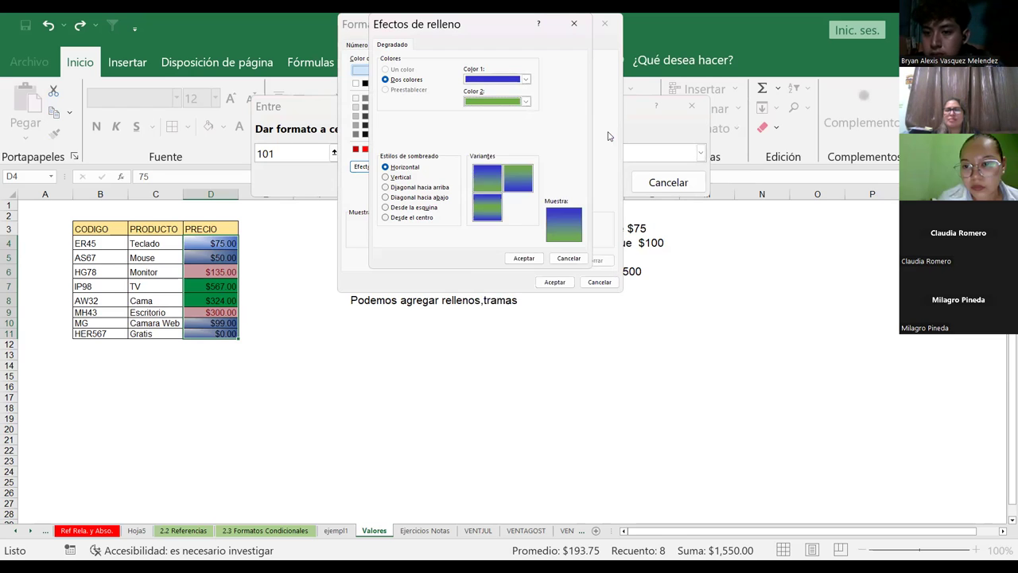
{"action": "left_click", "coordinate": [524, 259]}
{"action": "left_click", "coordinate": [558, 286]}
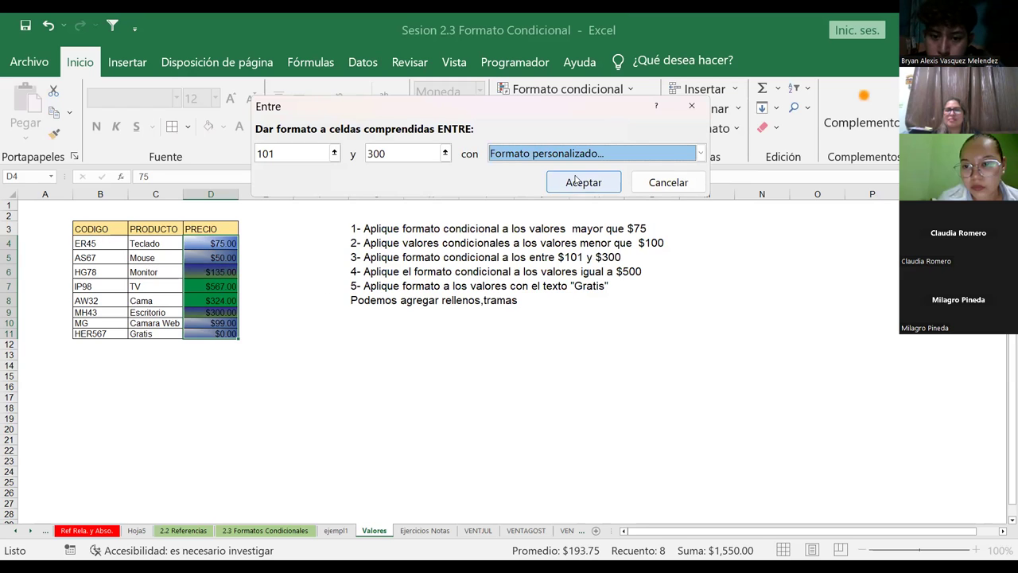
Confirm the 101–300 rule, reselect D4:D11, and show the Formato condicional options.
{"action": "key", "text": "Return"}
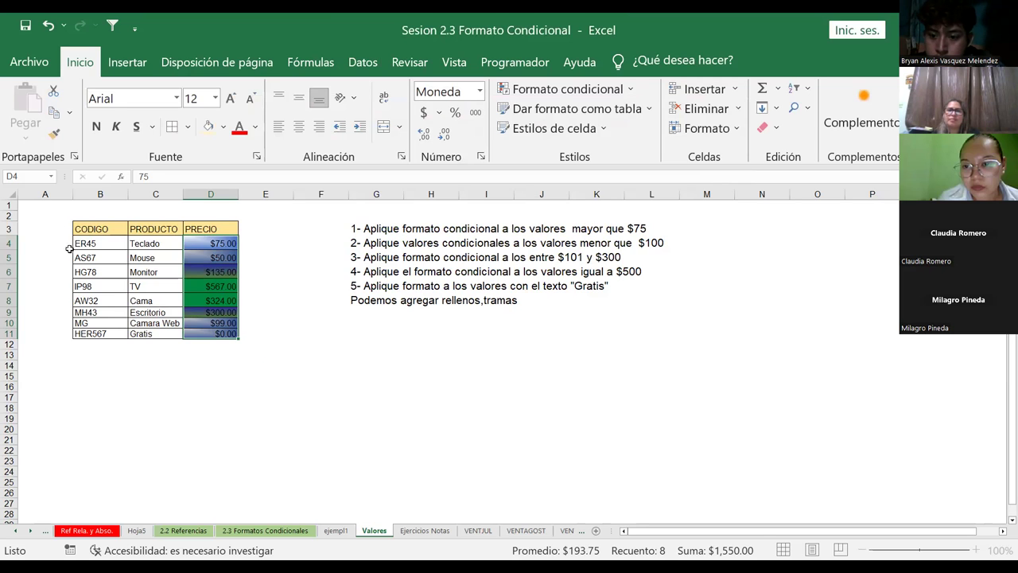
{"action": "mouse_move", "coordinate": [86, 244]}
{"action": "left_mouse_down"}
{"action": "mouse_move", "coordinate": [227, 333]}
{"action": "mouse_move", "coordinate": [282, 329]}
{"action": "left_mouse_up"}
{"action": "left_click_drag", "start_coordinate": [211, 243], "coordinate": [217, 329]}
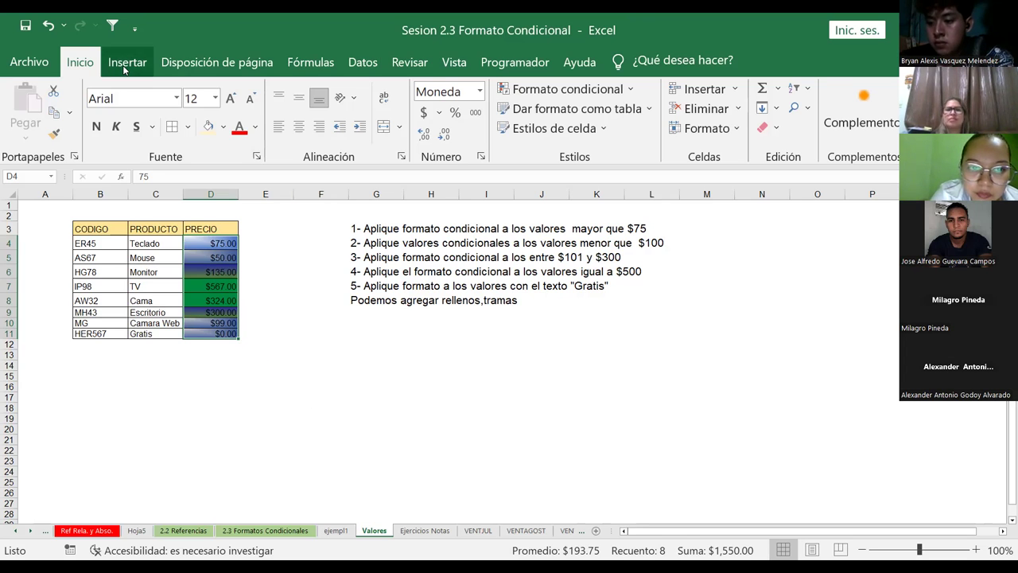
{"action": "left_click", "coordinate": [633, 89]}
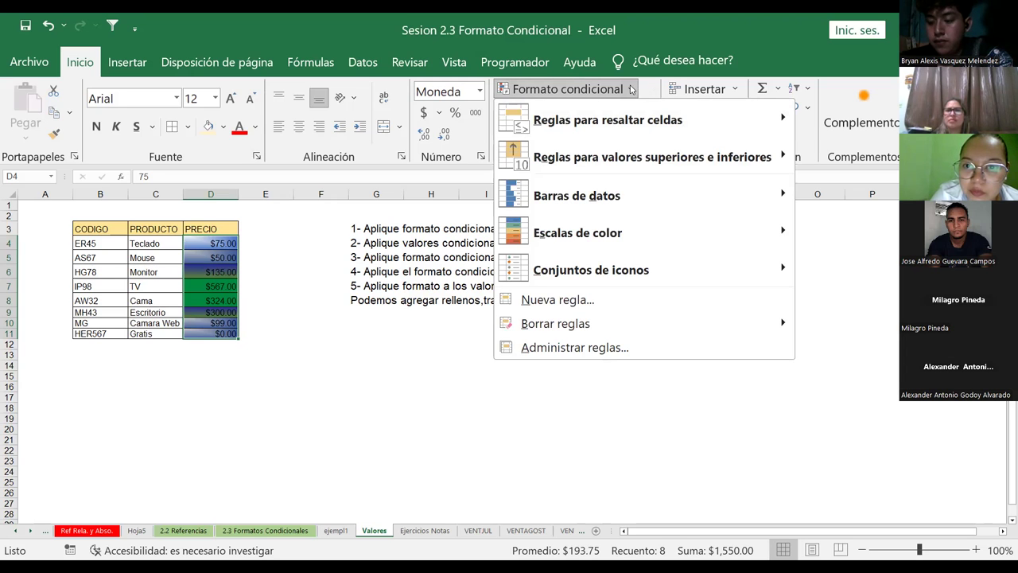
{"action": "mouse_move", "coordinate": [608, 119]}
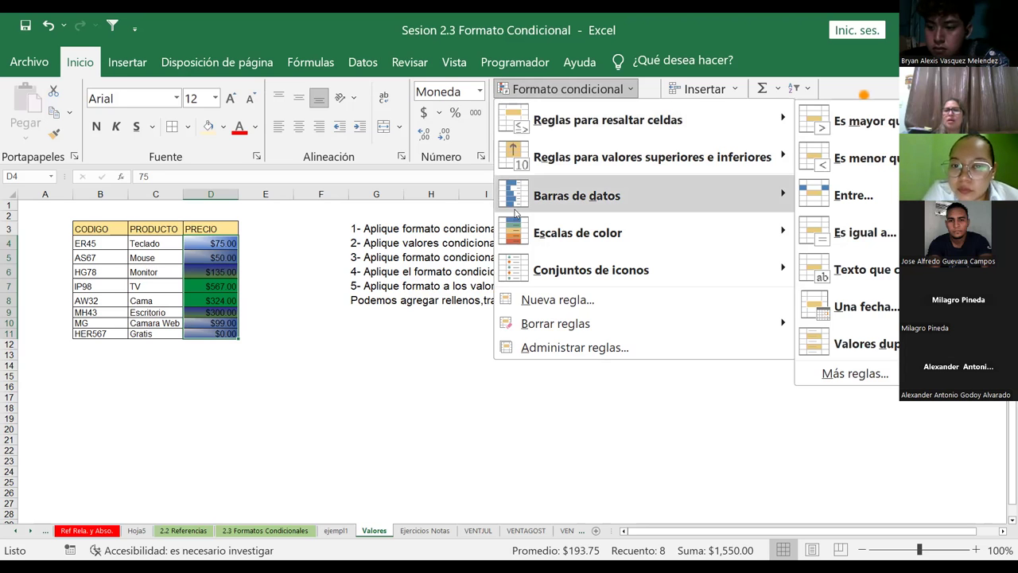
Create an Es igual a rule for 500 with a custom orange fill.
{"action": "left_click", "coordinate": [548, 299]}
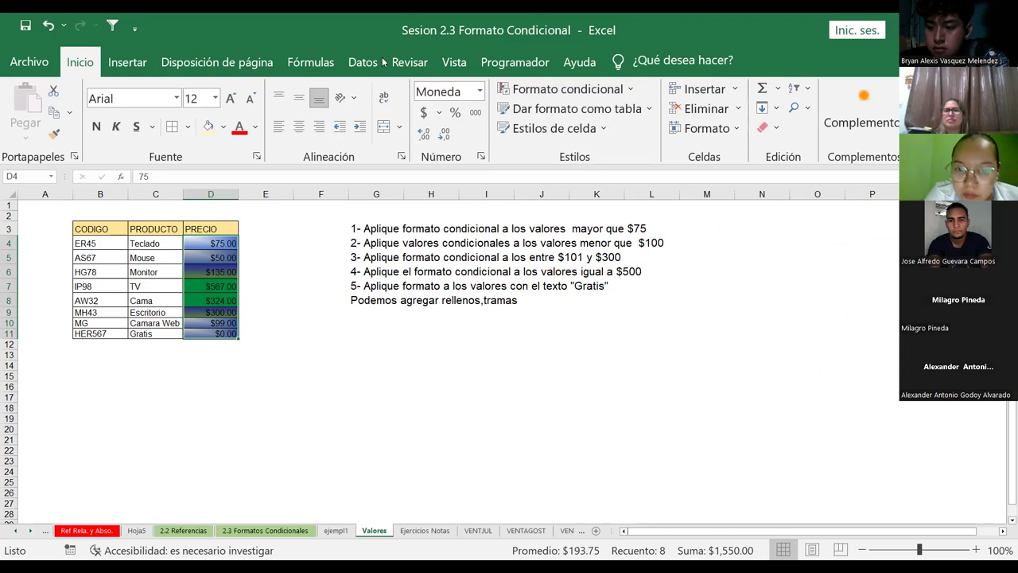
{"action": "left_click", "coordinate": [605, 89]}
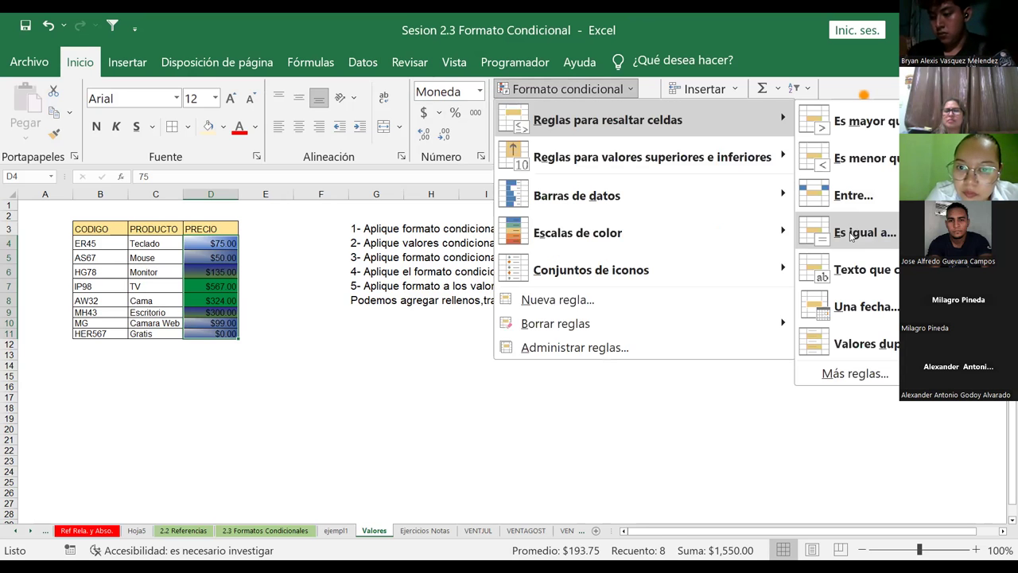
{"action": "left_click", "coordinate": [851, 233]}
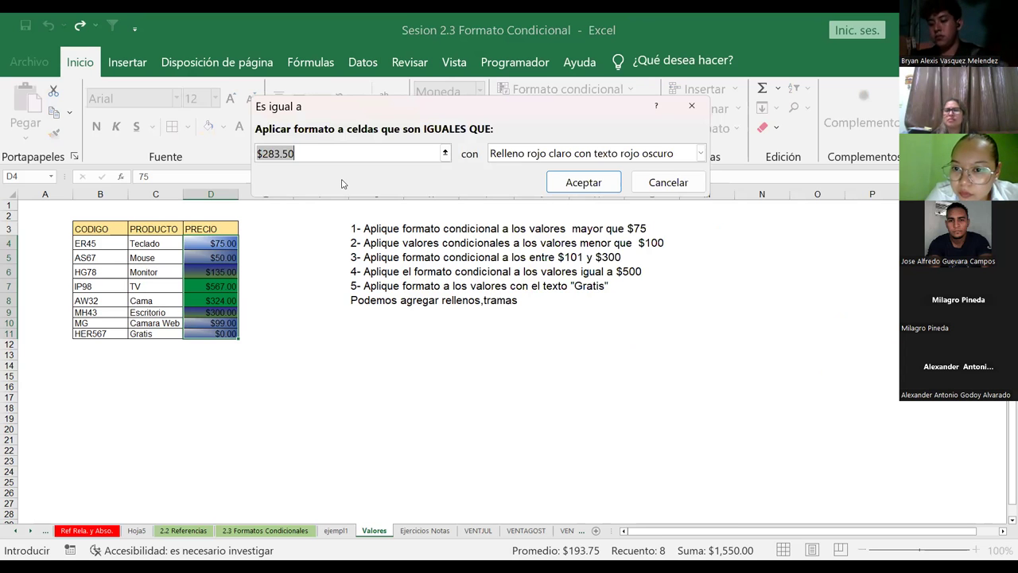
{"action": "type", "text": "500"}
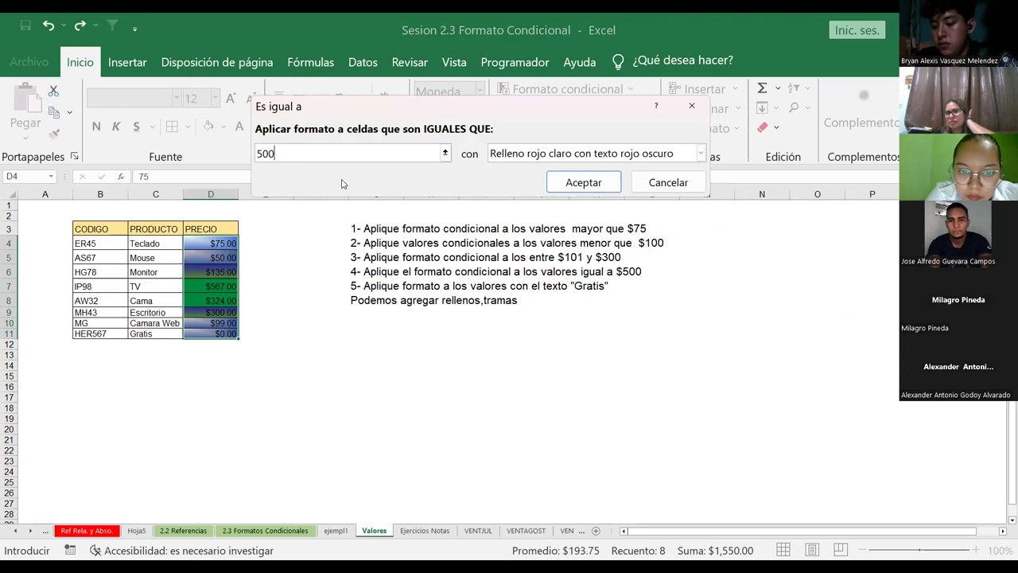
{"action": "left_click", "coordinate": [700, 154]}
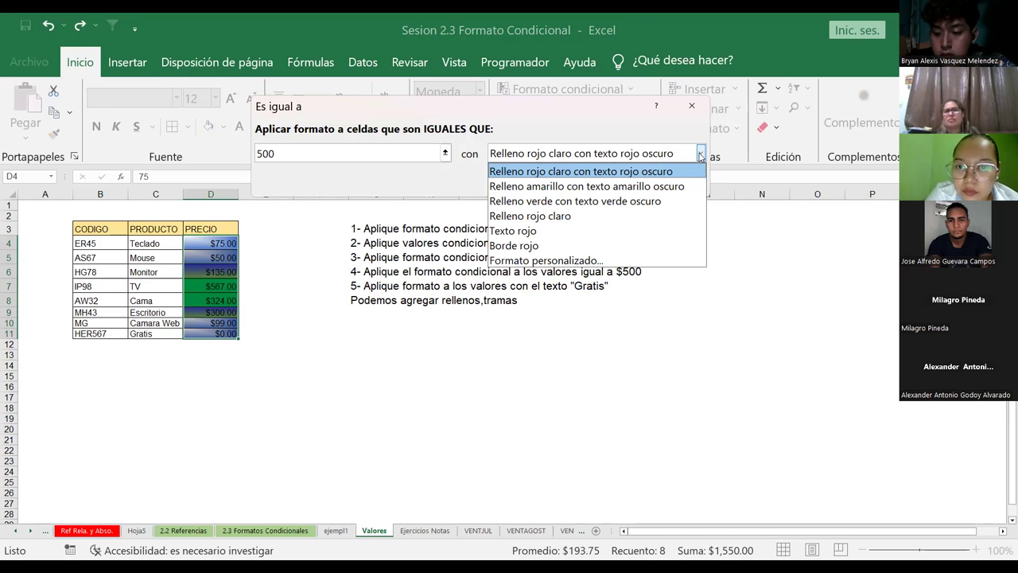
{"action": "left_click", "coordinate": [555, 260]}
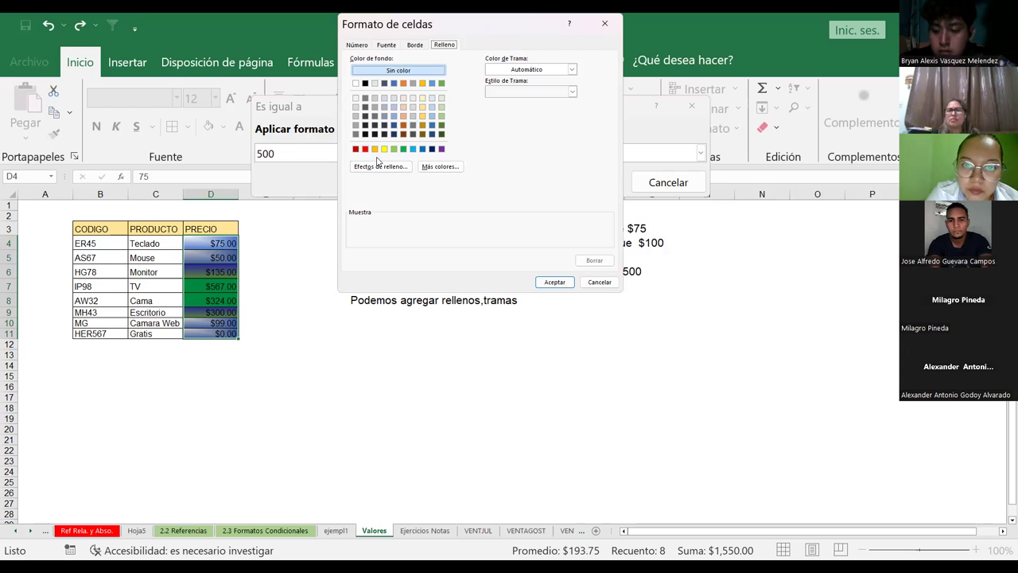
{"action": "left_click", "coordinate": [376, 150]}
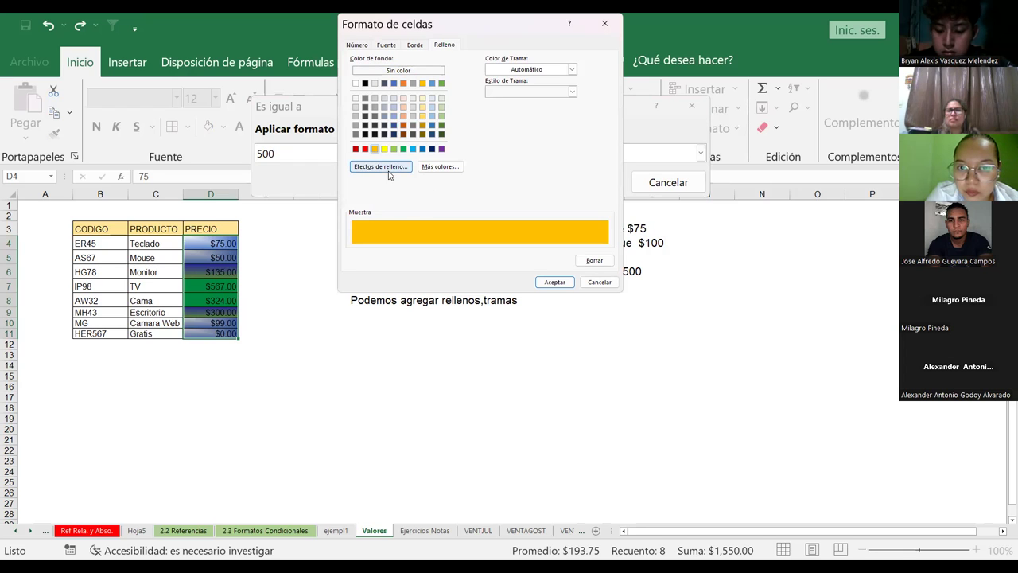
{"action": "left_click", "coordinate": [555, 284]}
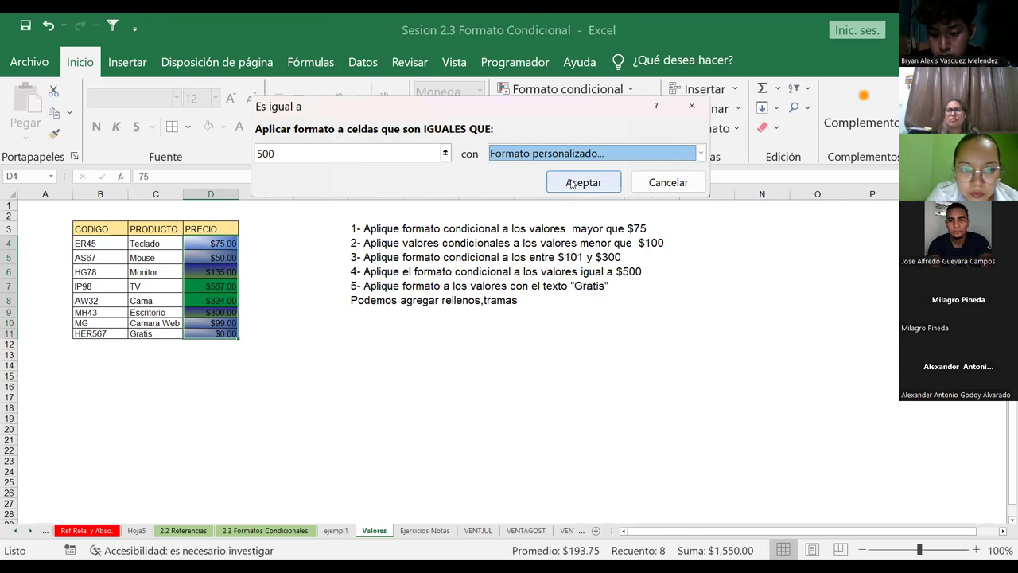
{"action": "left_click", "coordinate": [572, 184]}
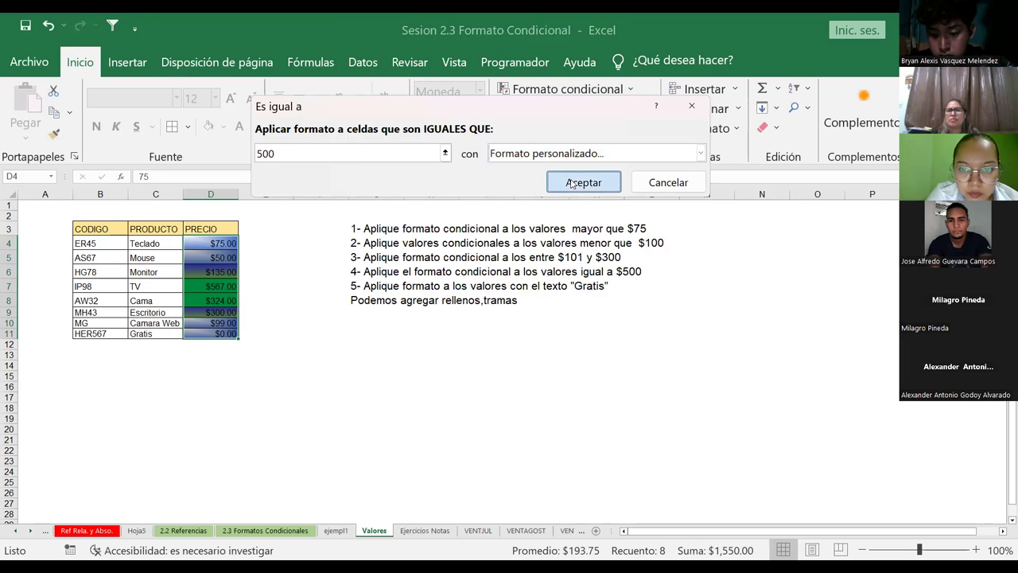
Enter 500 as the price for Mouse (D5) and Escritorio (D9).
{"action": "left_click", "coordinate": [206, 259]}
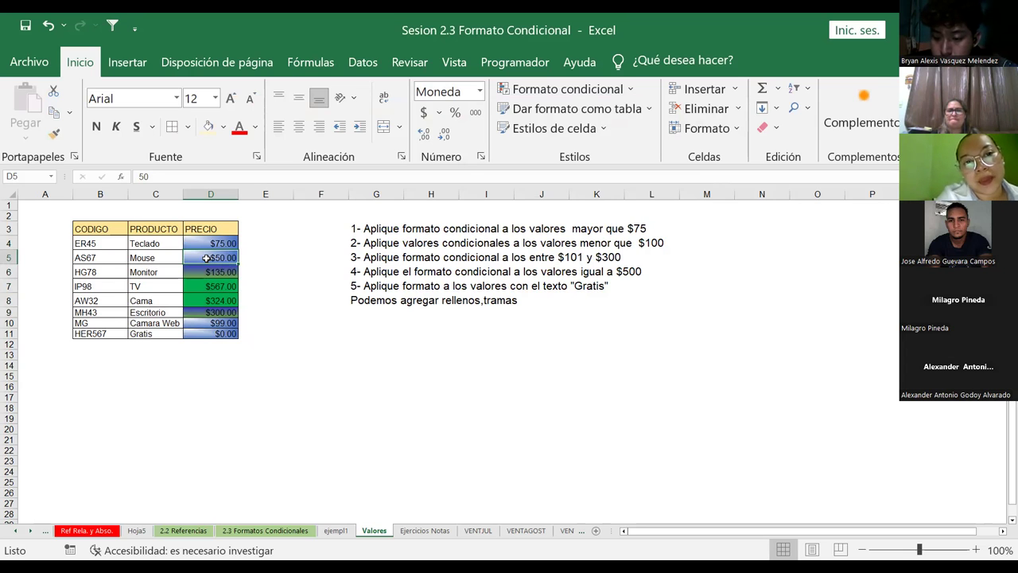
{"action": "type", "text": "500"}
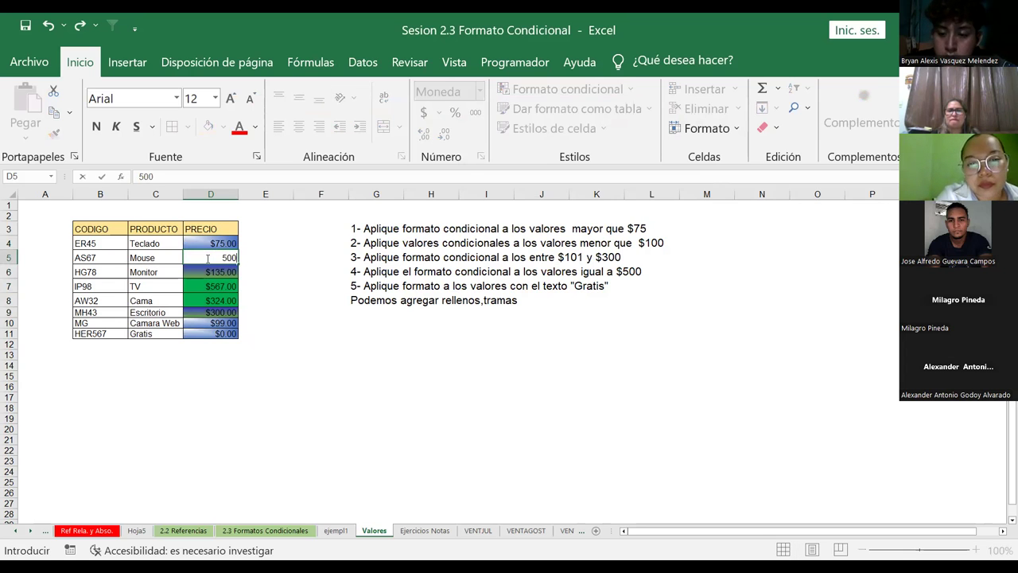
{"action": "key", "text": "Return"}
{"action": "key", "text": "Down"}
{"action": "key", "text": "Down"}
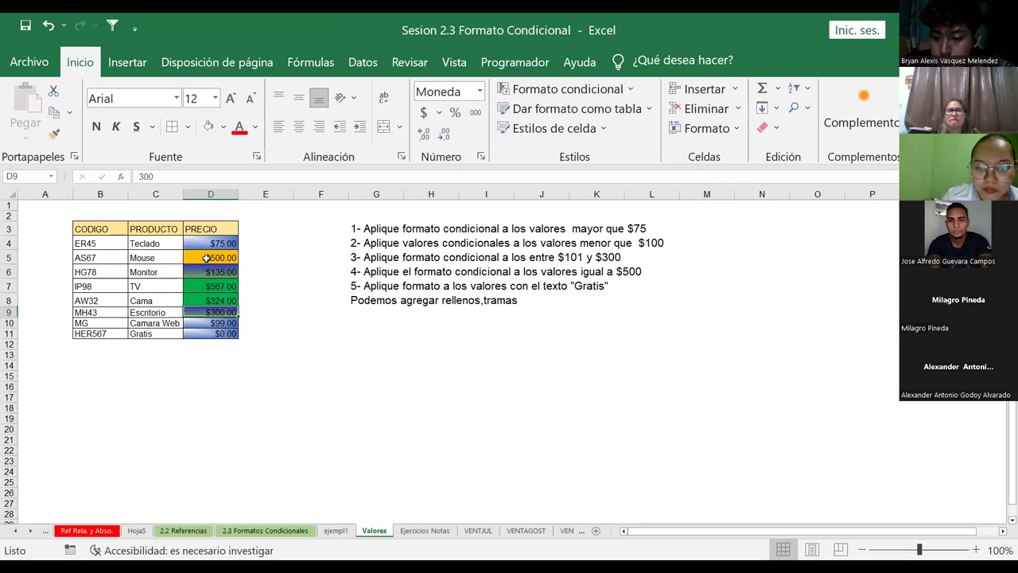
{"action": "type", "text": "500"}
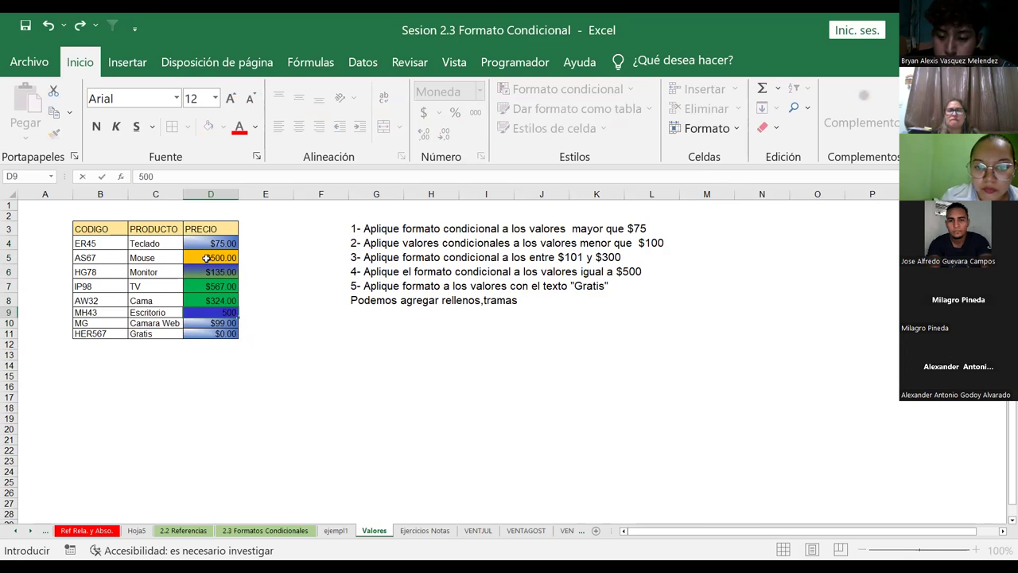
{"action": "key", "text": "Return"}
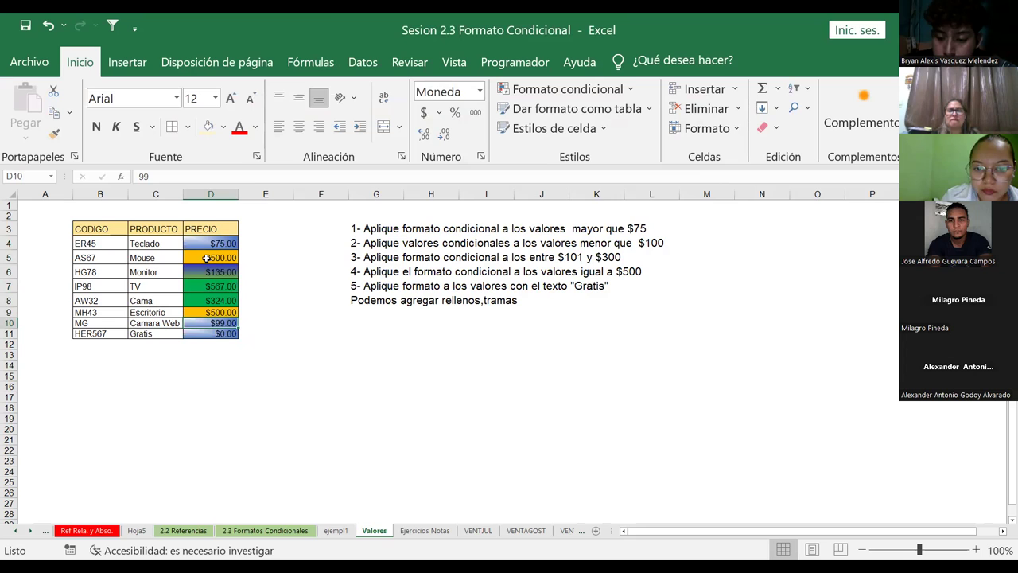
Reselect D4:D11 to check the orange highlighting on the 500 prices.
{"action": "left_click_drag", "start_coordinate": [191, 239], "coordinate": [191, 335]}
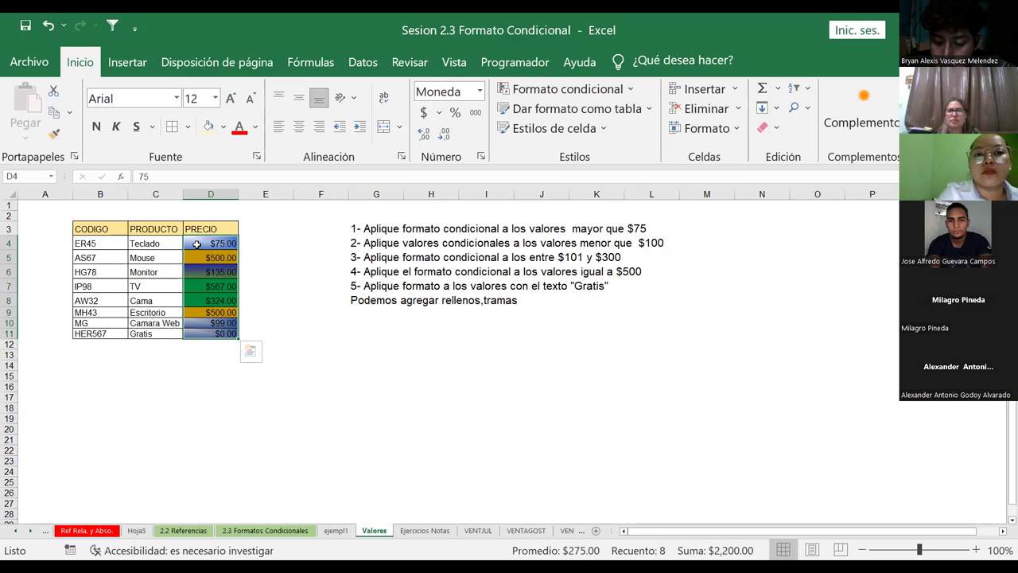
{"action": "left_click", "coordinate": [196, 244]}
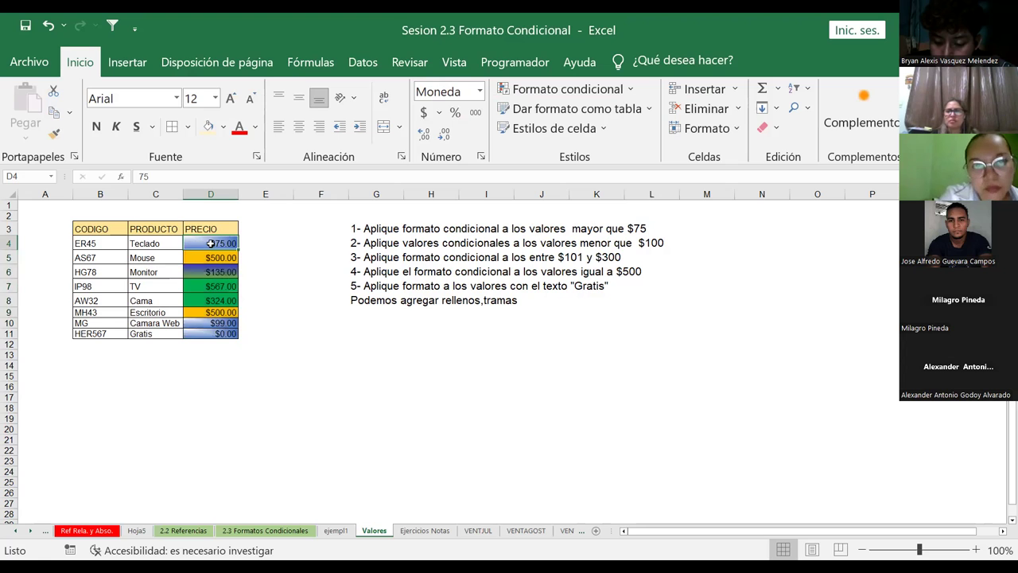
{"action": "left_click_drag", "start_coordinate": [211, 244], "coordinate": [237, 334]}
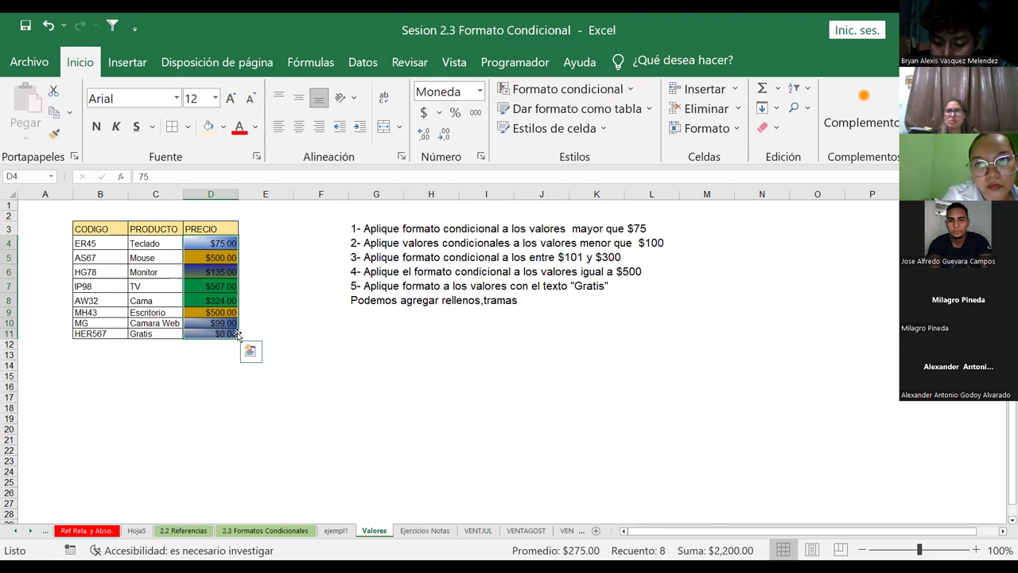
{"action": "mouse_move", "coordinate": [211, 243]}
{"action": "left_mouse_down"}
{"action": "mouse_move", "coordinate": [223, 338]}
{"action": "mouse_move", "coordinate": [224, 330]}
{"action": "left_mouse_up"}
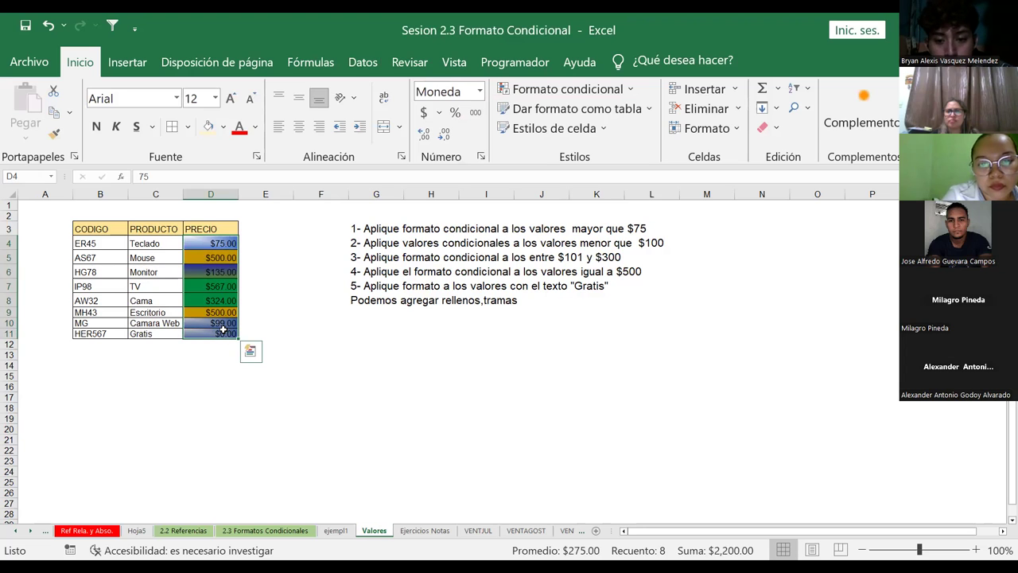
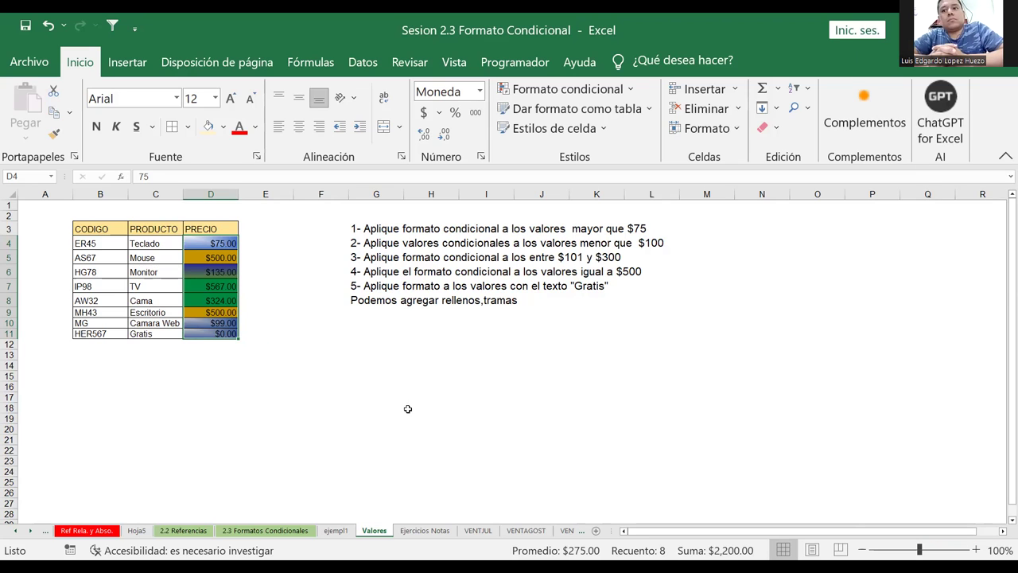
Deselect the PRECIO prices and open the Formato condicional menu to show Reglas para resaltar celdas.
{"action": "left_click", "coordinate": [393, 367]}
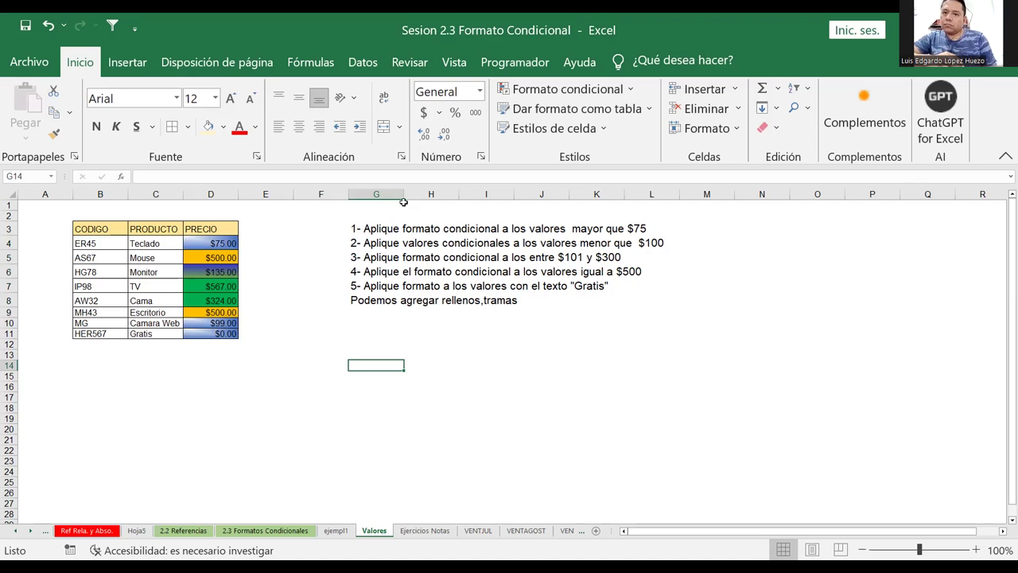
{"action": "left_click", "coordinate": [569, 89]}
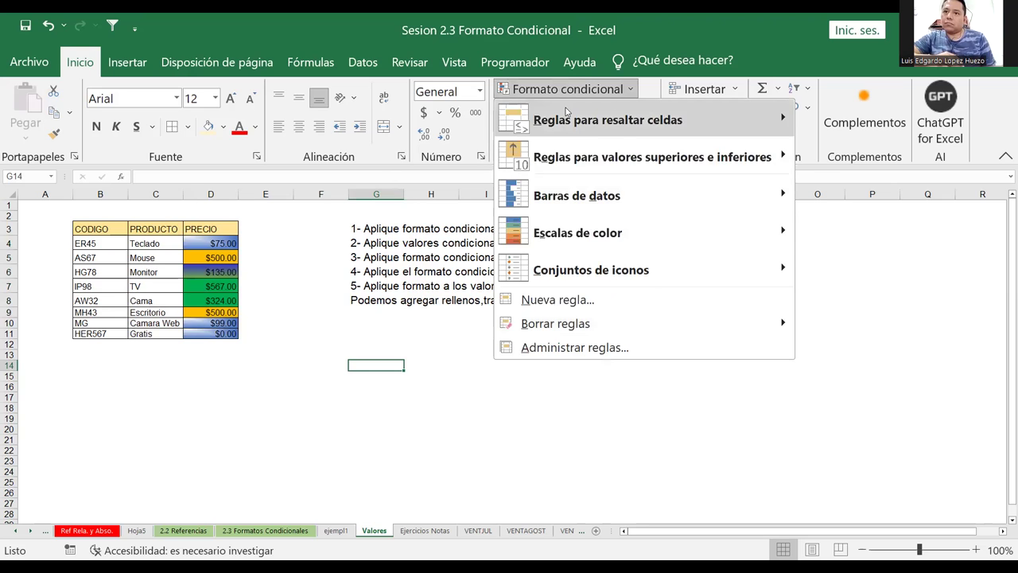
{"action": "mouse_move", "coordinate": [608, 120]}
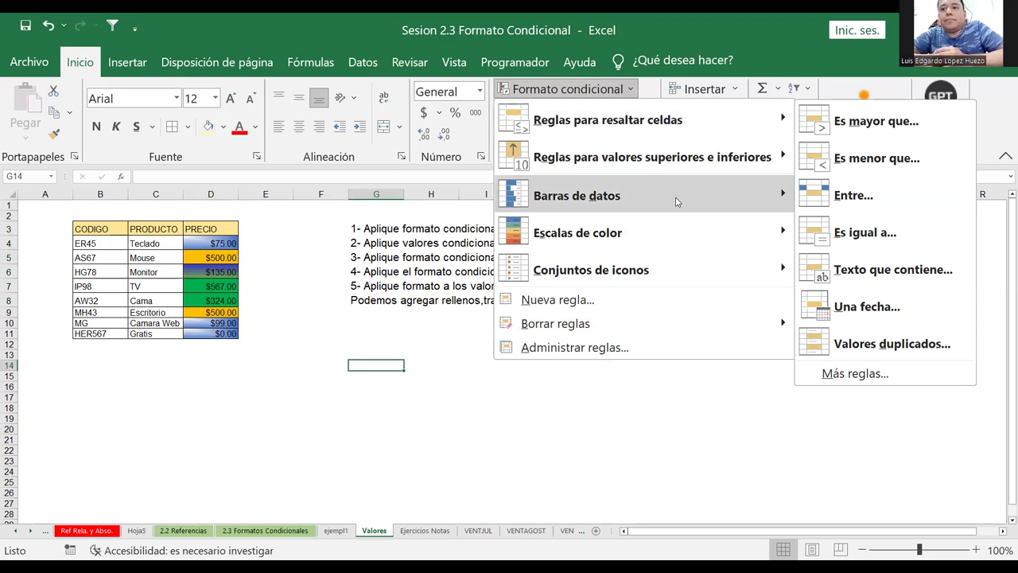
Start a Nueva regla, then cancel the dialog, leaving the PRECIO rules unchanged.
{"action": "left_click", "coordinate": [612, 305]}
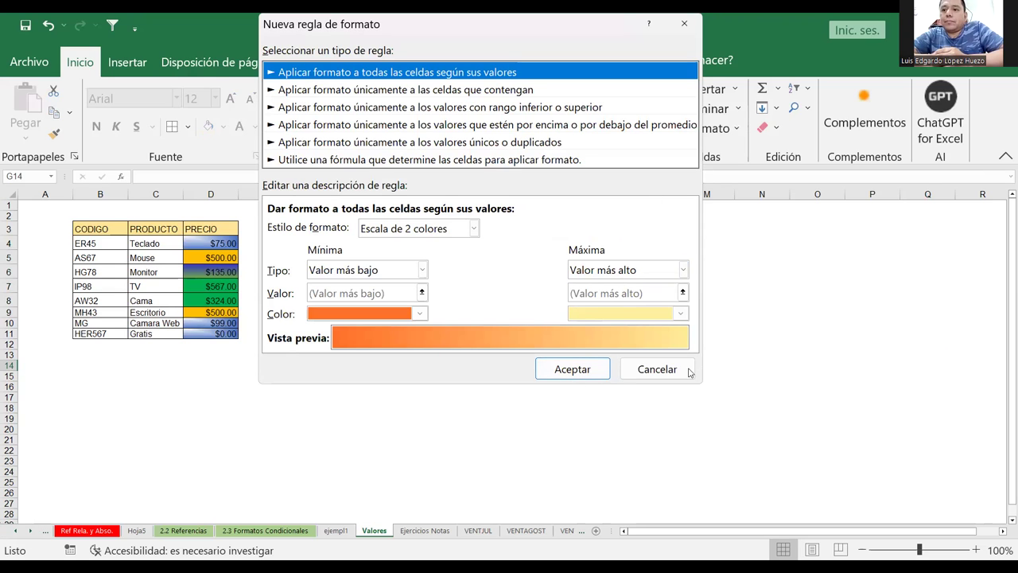
{"action": "left_click", "coordinate": [680, 372]}
{"action": "left_click", "coordinate": [617, 370]}
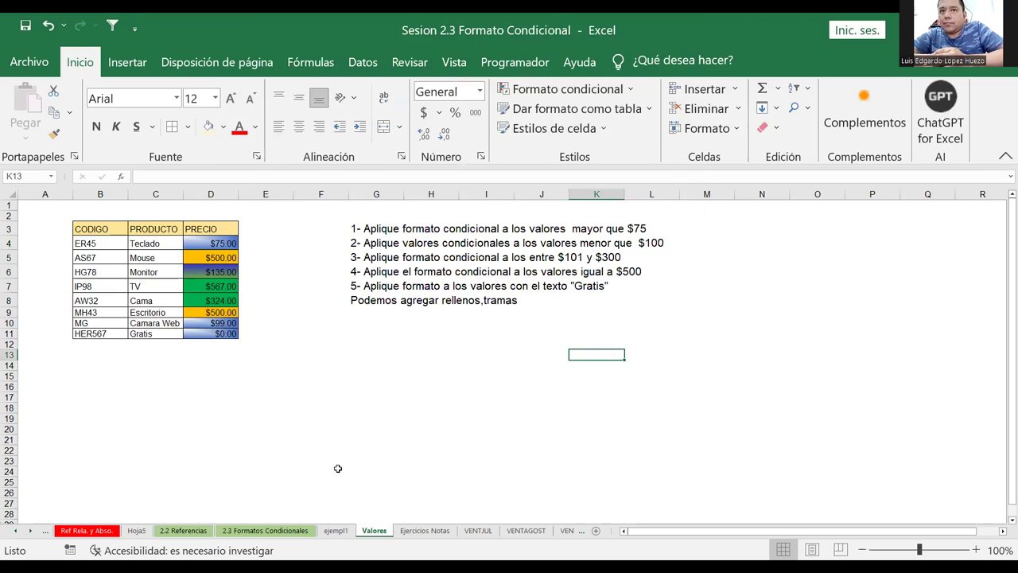
{"action": "left_click", "coordinate": [421, 531]}
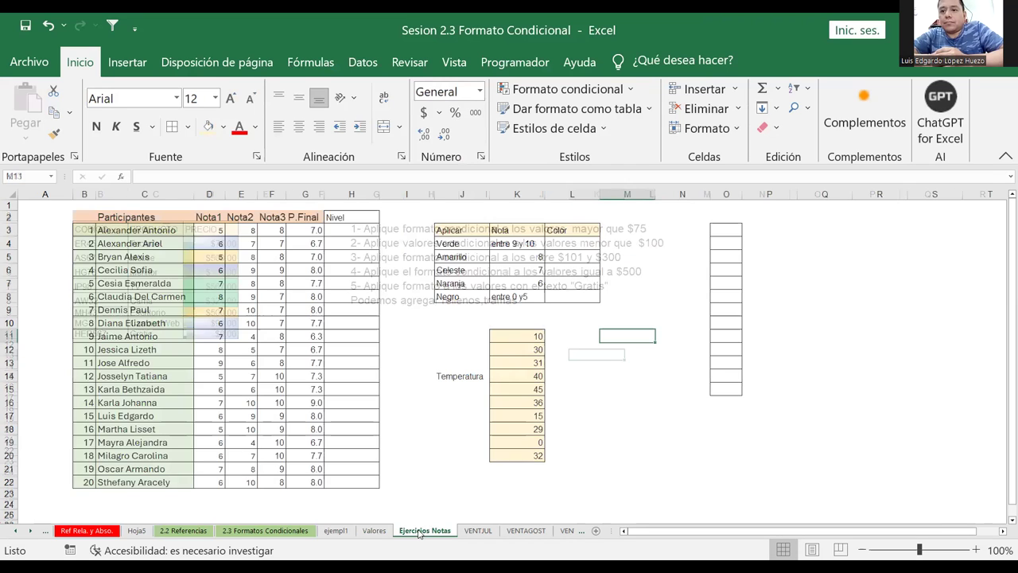
{"action": "left_click", "coordinate": [409, 226]}
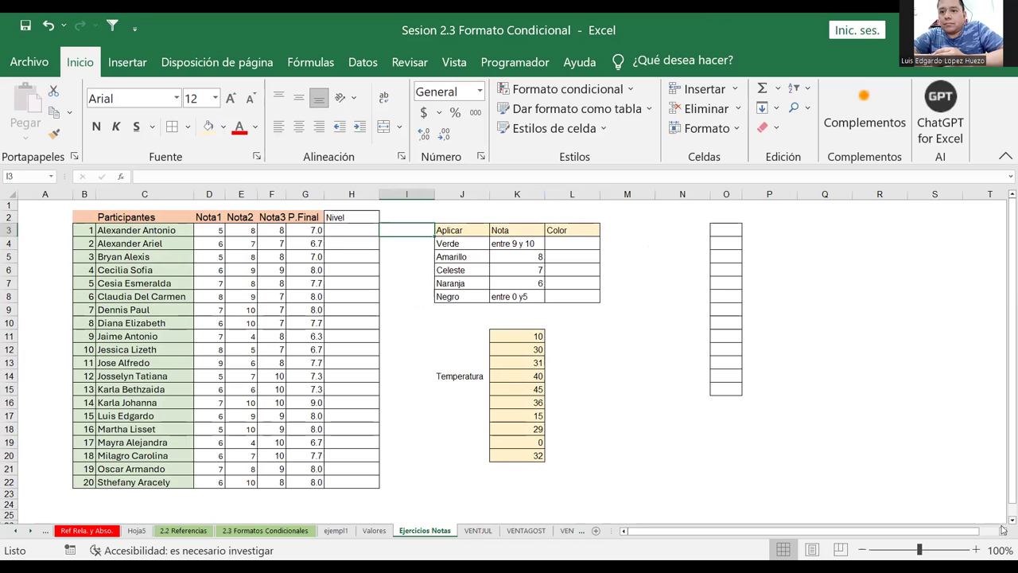
{"action": "mouse_move", "coordinate": [84, 217]}
{"action": "left_mouse_down"}
{"action": "mouse_move", "coordinate": [355, 328]}
{"action": "mouse_move", "coordinate": [356, 482]}
{"action": "left_mouse_up"}
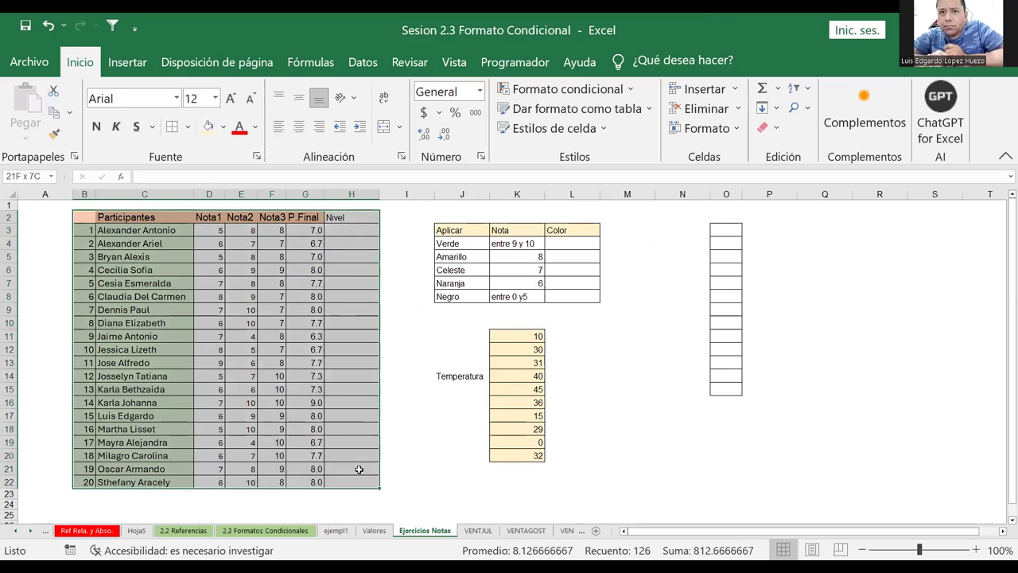
{"action": "left_click", "coordinate": [421, 323]}
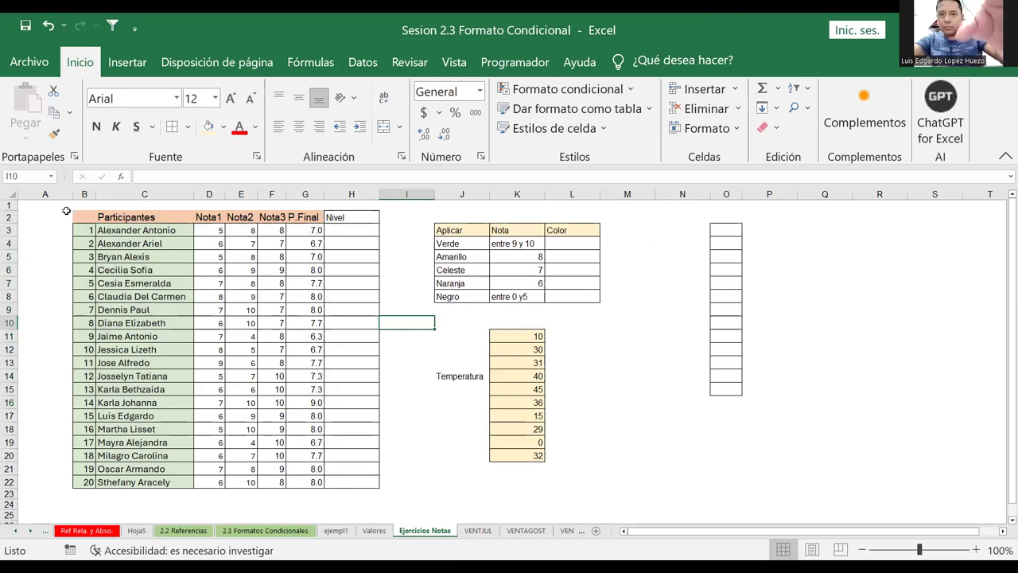
{"action": "left_click_drag", "start_coordinate": [80, 213], "coordinate": [348, 478]}
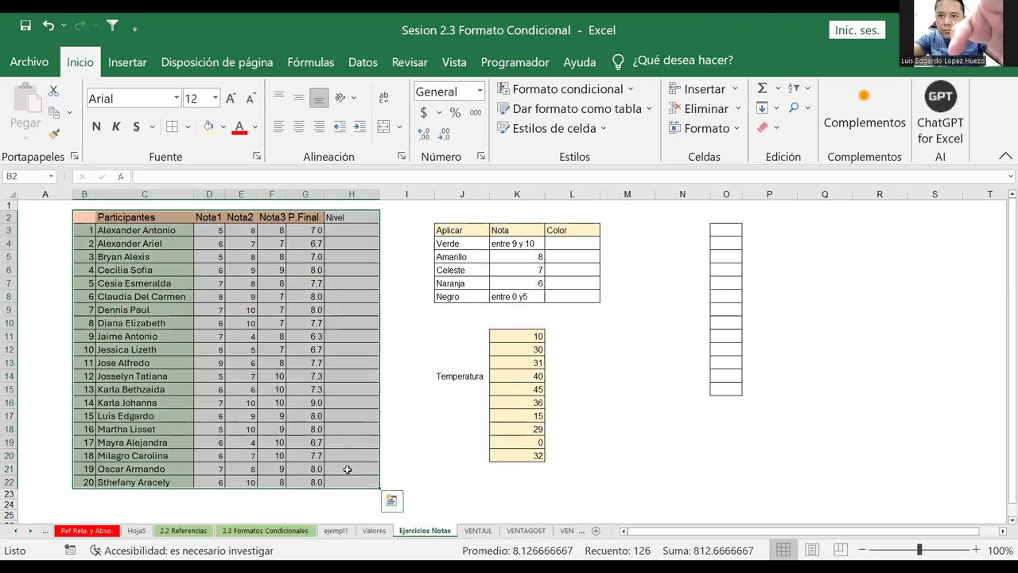
{"action": "key", "text": "ctrl+shift+greater"}
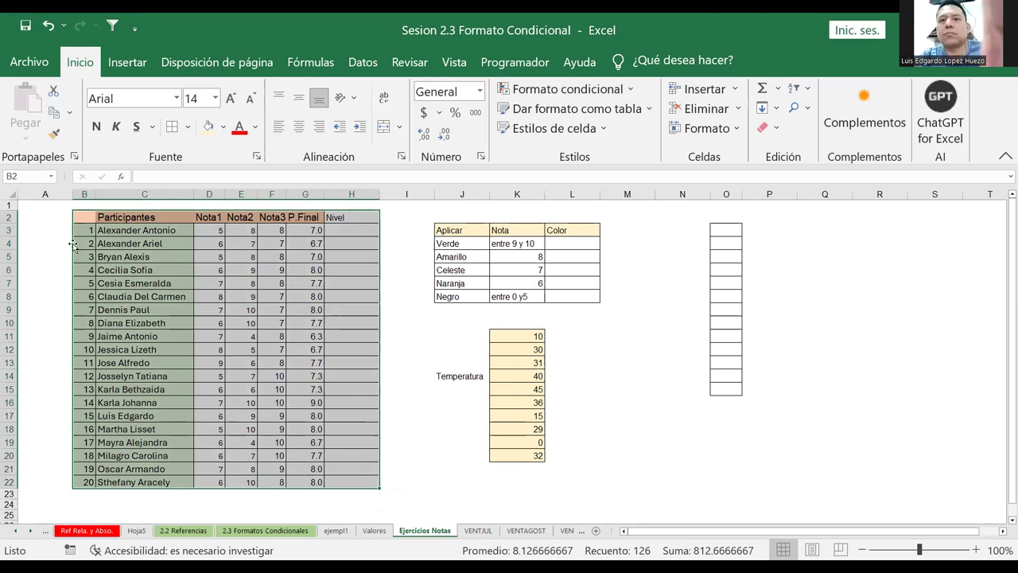
{"action": "mouse_move", "coordinate": [83, 217]}
{"action": "left_mouse_down"}
{"action": "mouse_move", "coordinate": [121, 219]}
{"action": "mouse_move", "coordinate": [366, 380]}
{"action": "mouse_move", "coordinate": [358, 469]}
{"action": "left_mouse_up"}
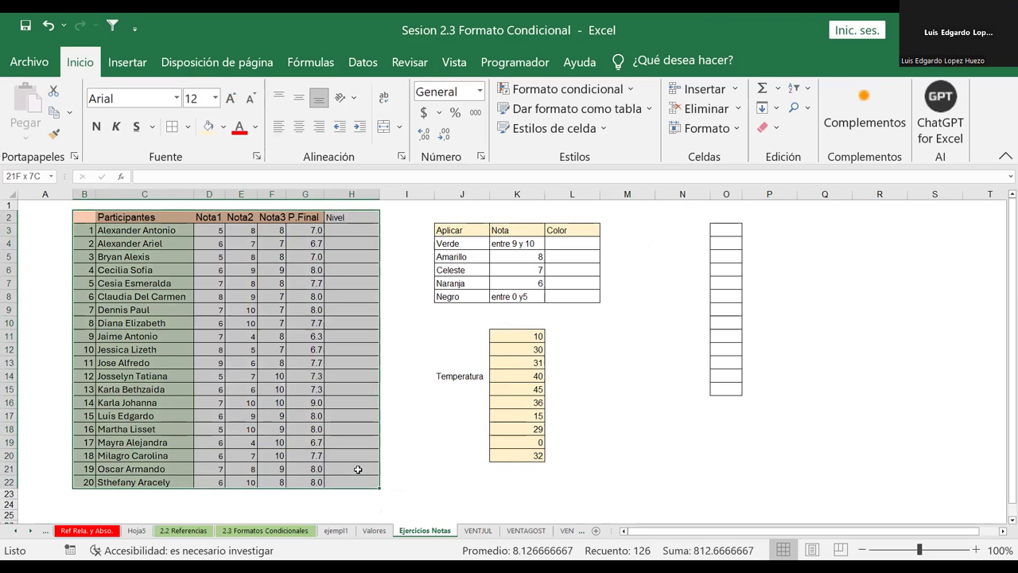
{"action": "left_click", "coordinate": [416, 324]}
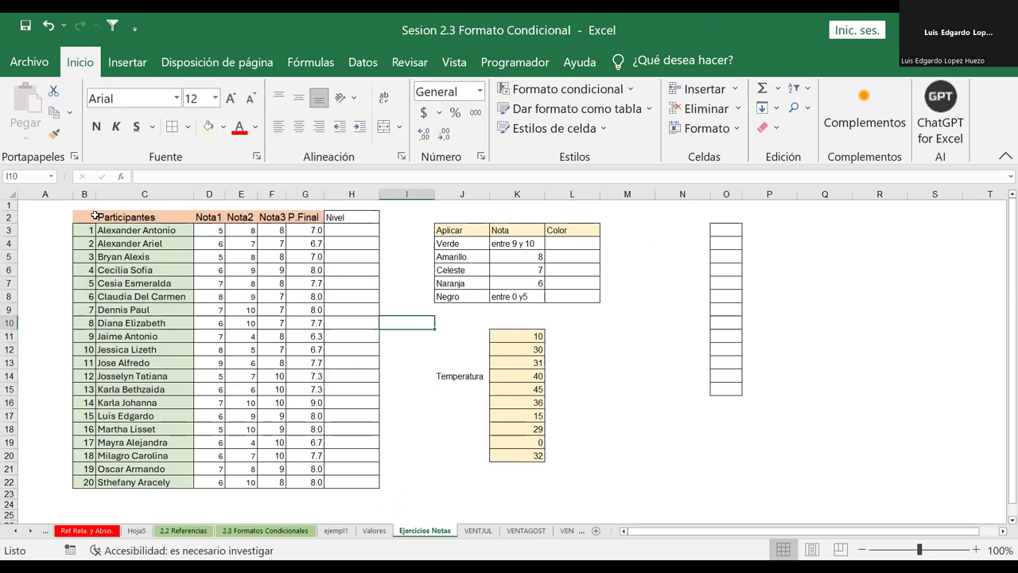
{"action": "left_click_drag", "start_coordinate": [94, 215], "coordinate": [328, 477]}
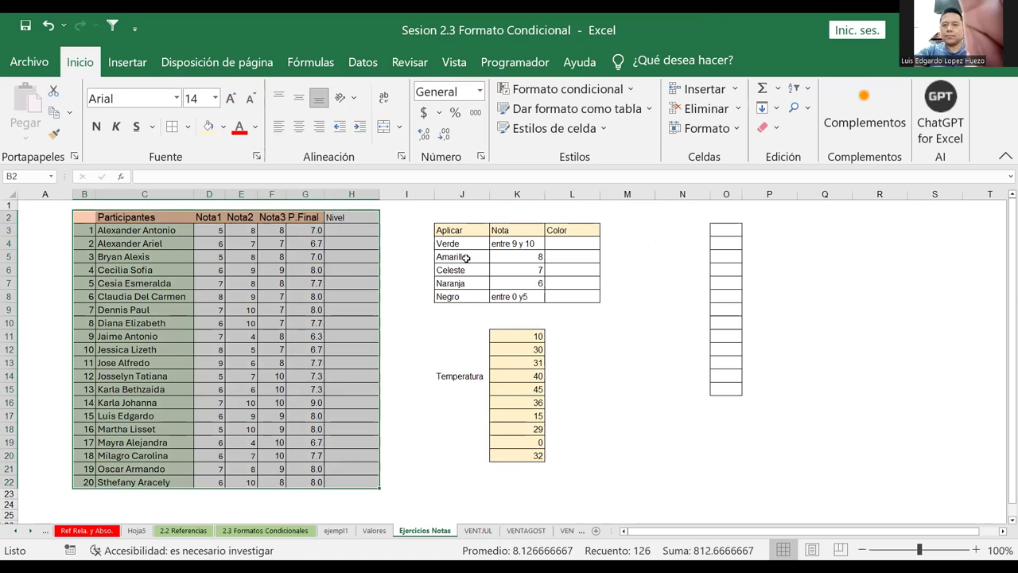
{"action": "left_click", "coordinate": [402, 229]}
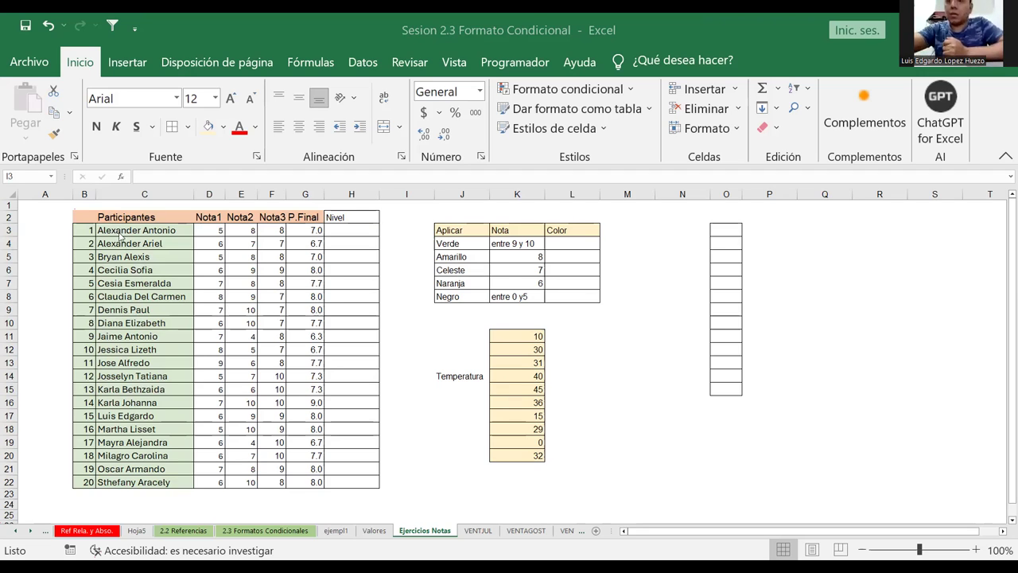
{"action": "left_click_drag", "start_coordinate": [89, 217], "coordinate": [350, 480]}
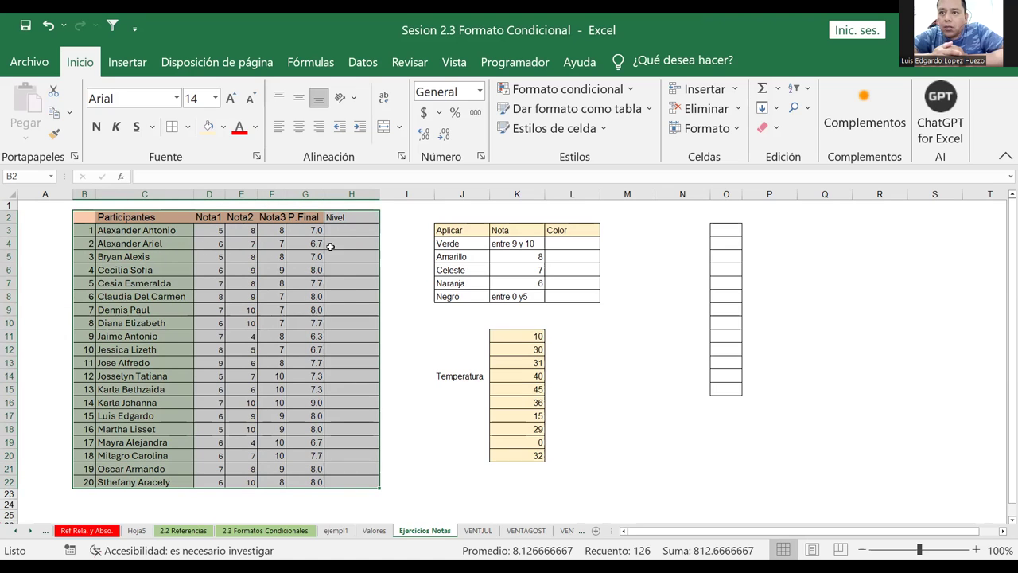
{"action": "left_click", "coordinate": [429, 423]}
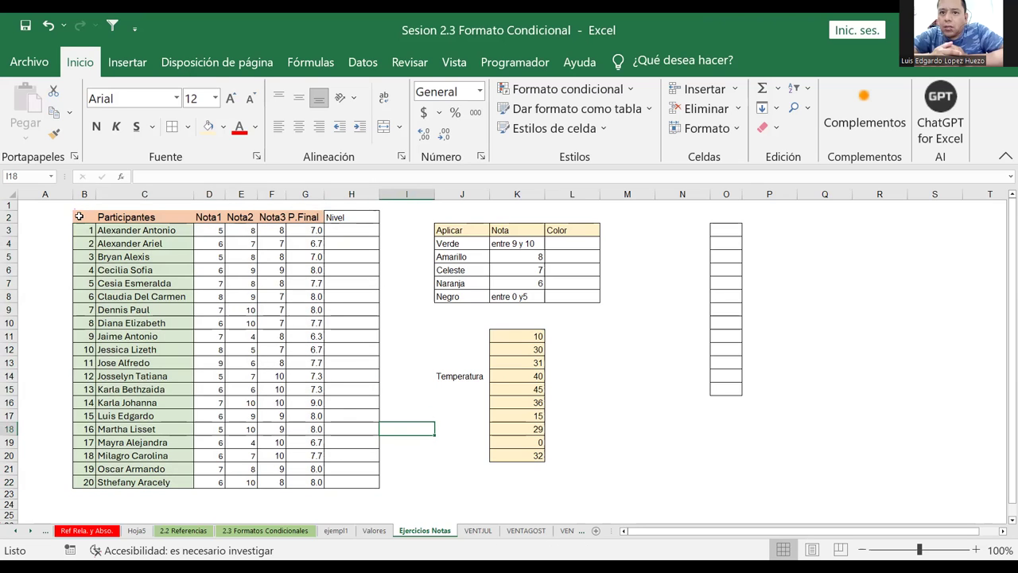
{"action": "left_click_drag", "start_coordinate": [79, 216], "coordinate": [330, 481]}
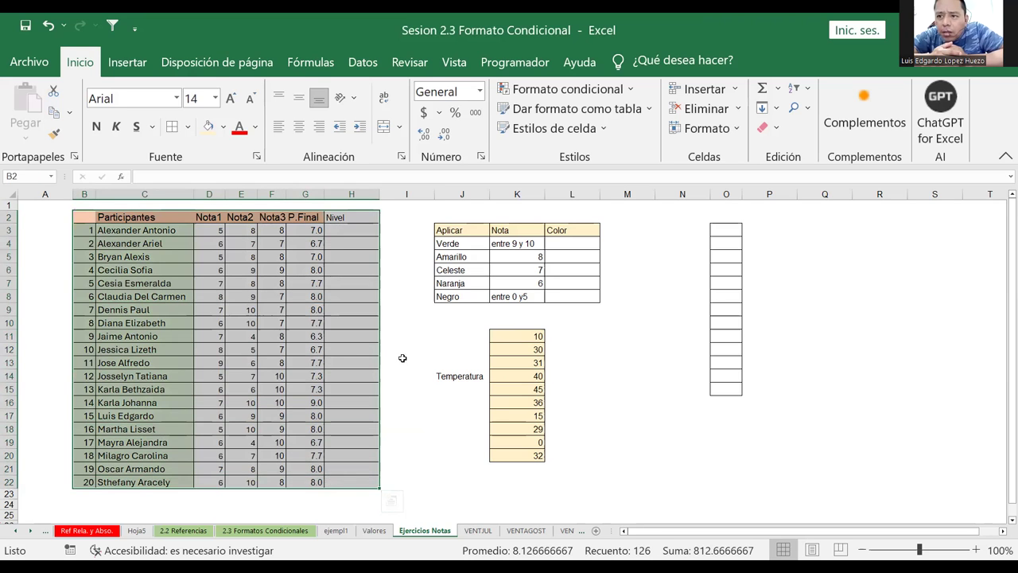
{"action": "left_click", "coordinate": [399, 312]}
{"action": "left_click", "coordinate": [451, 455]}
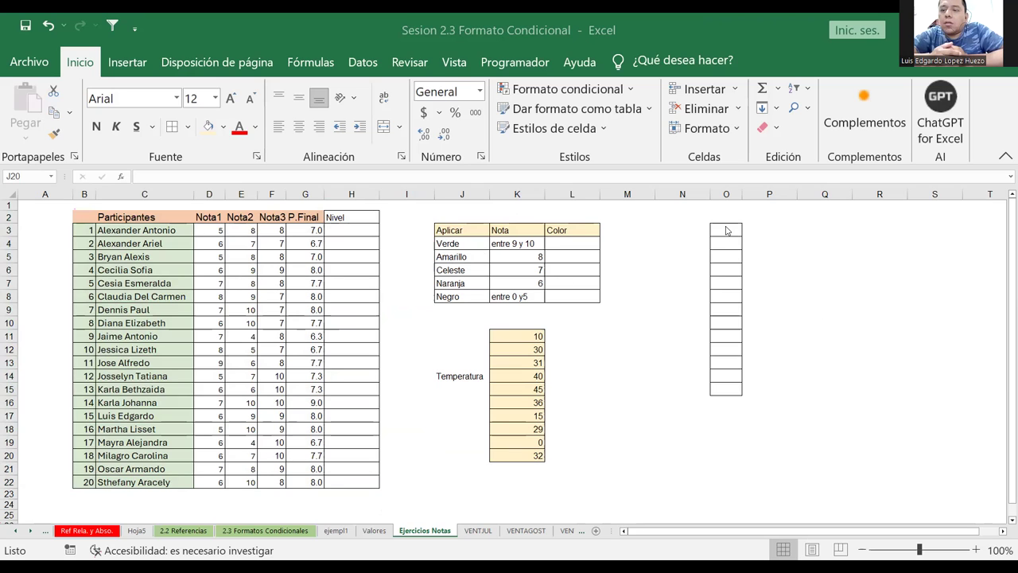
{"action": "left_click", "coordinate": [725, 241]}
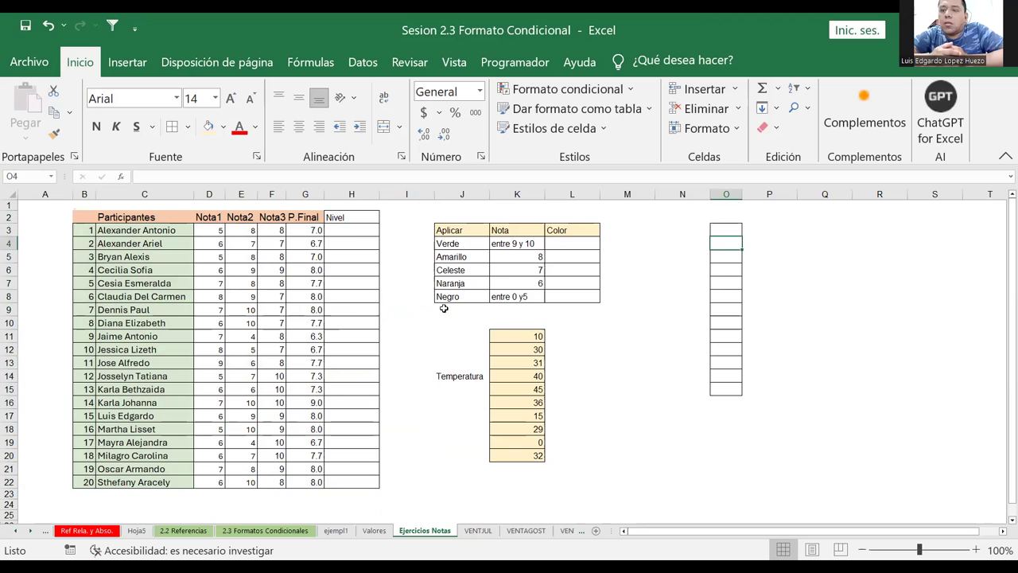
{"action": "left_click", "coordinate": [725, 231]}
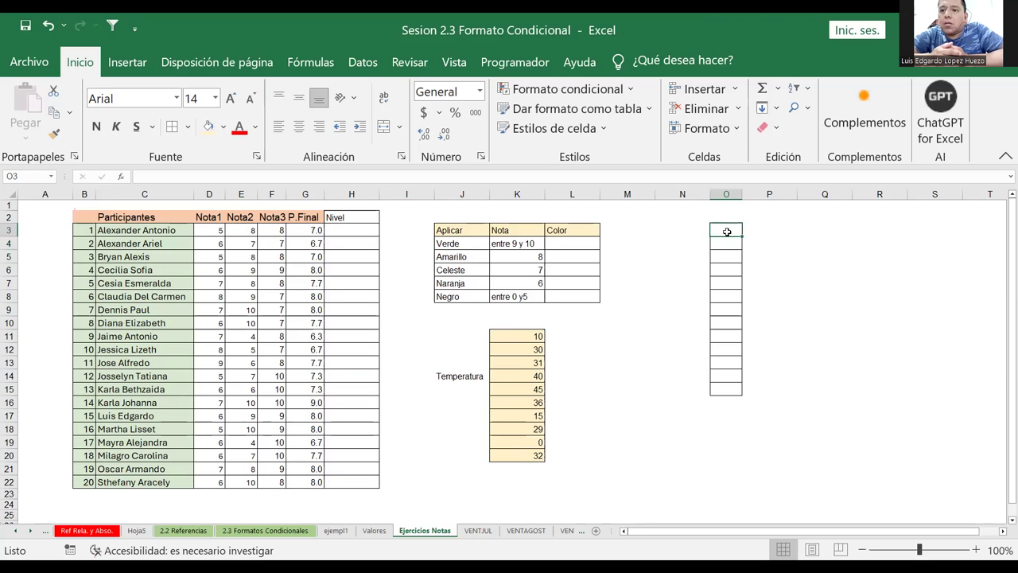
{"action": "left_click", "coordinate": [719, 241]}
{"action": "left_click_drag", "start_coordinate": [724, 230], "coordinate": [725, 389]}
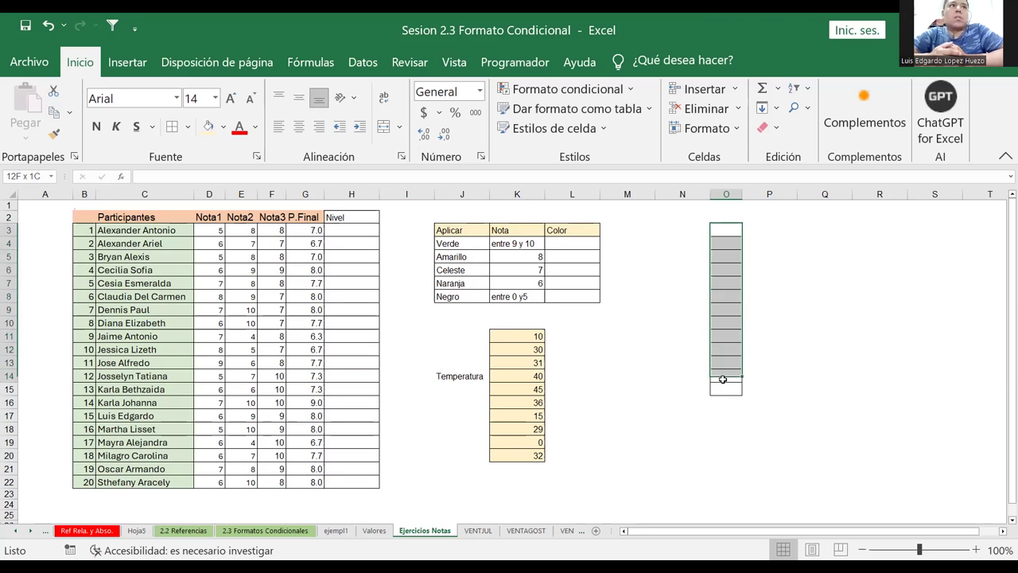
{"action": "left_click", "coordinate": [826, 315]}
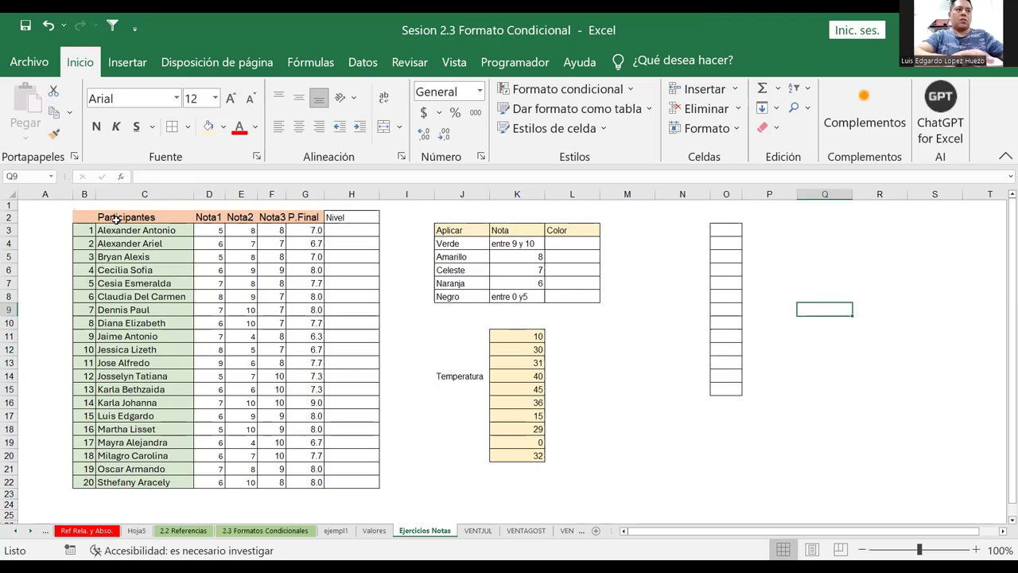
{"action": "left_click_drag", "start_coordinate": [85, 219], "coordinate": [340, 476]}
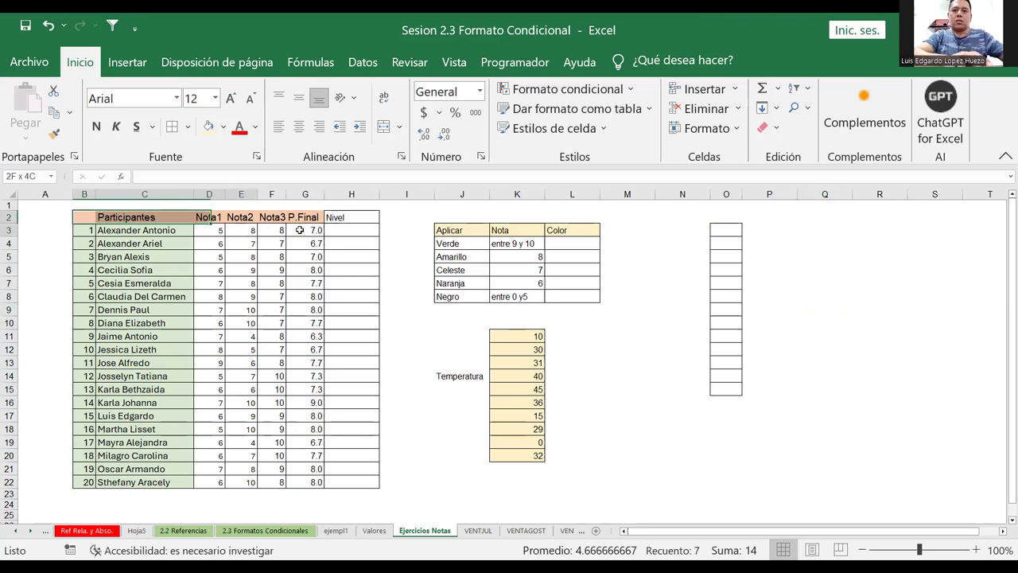
{"action": "left_click", "coordinate": [411, 299]}
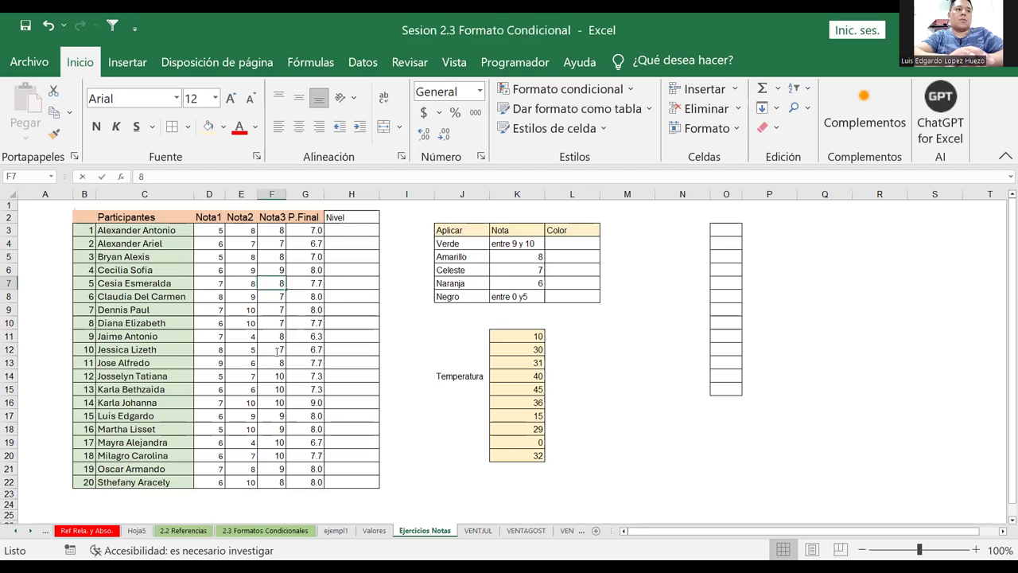
{"action": "left_click_drag", "start_coordinate": [274, 231], "coordinate": [272, 297]}
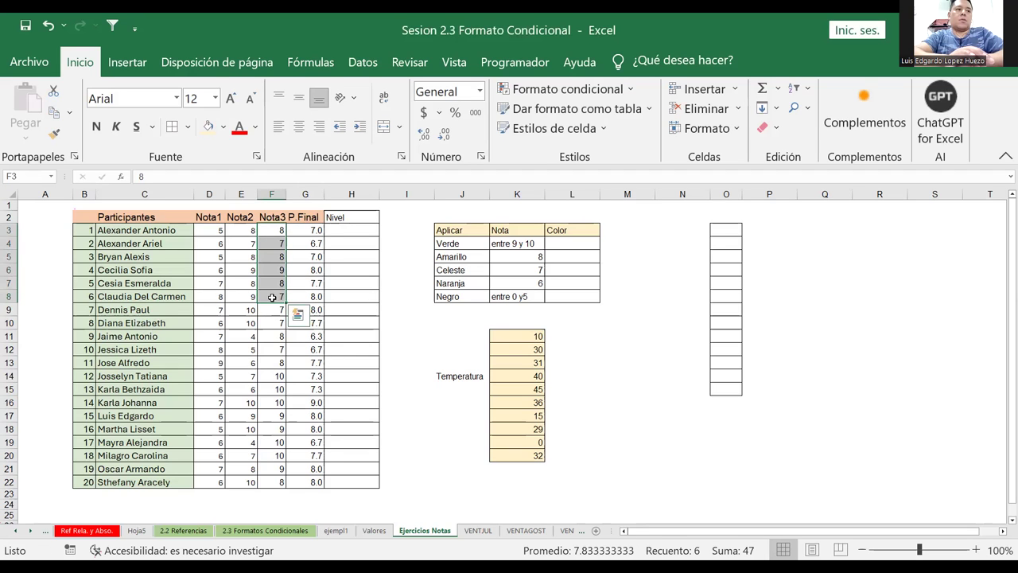
{"action": "key", "text": "ctrl+c"}
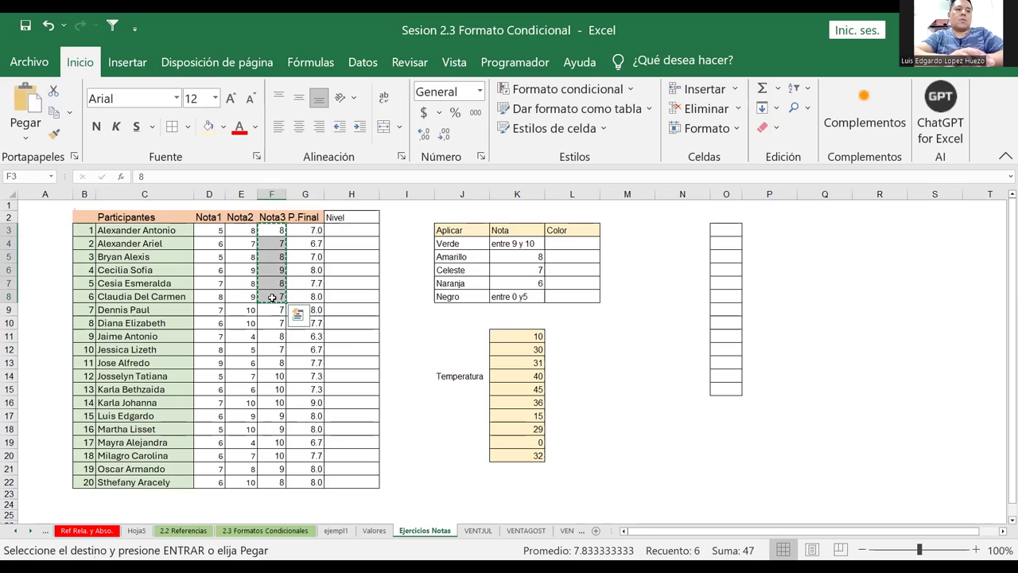
{"action": "left_click", "coordinate": [867, 243]}
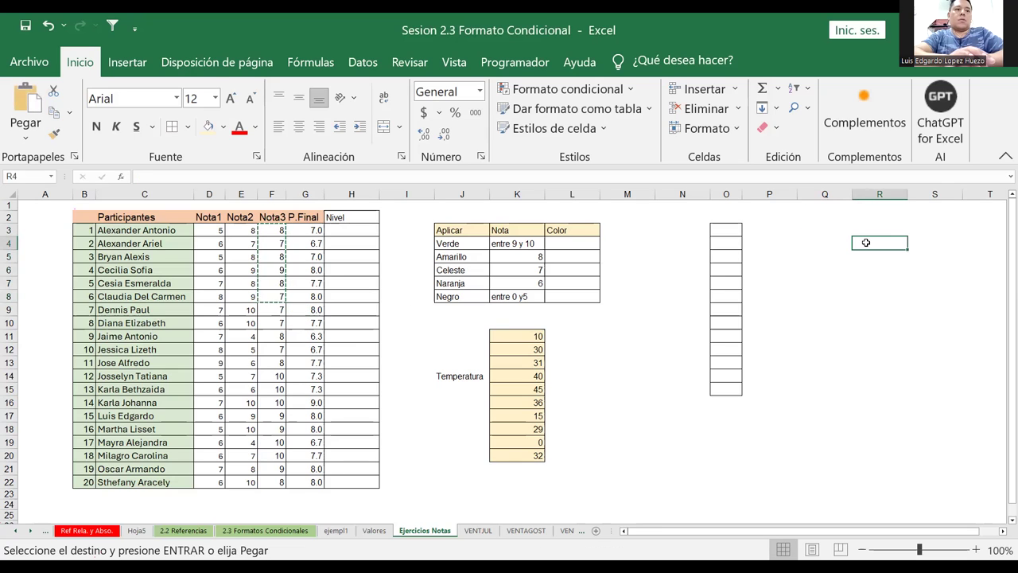
{"action": "key", "text": "ctrl+v"}
{"action": "key", "text": "Escape"}
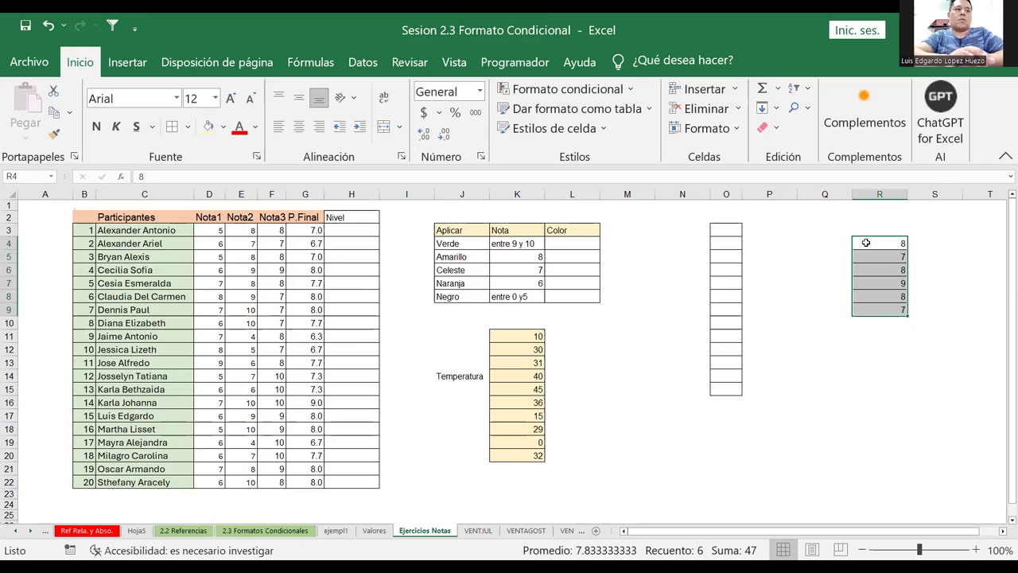
{"action": "left_click", "coordinate": [826, 403]}
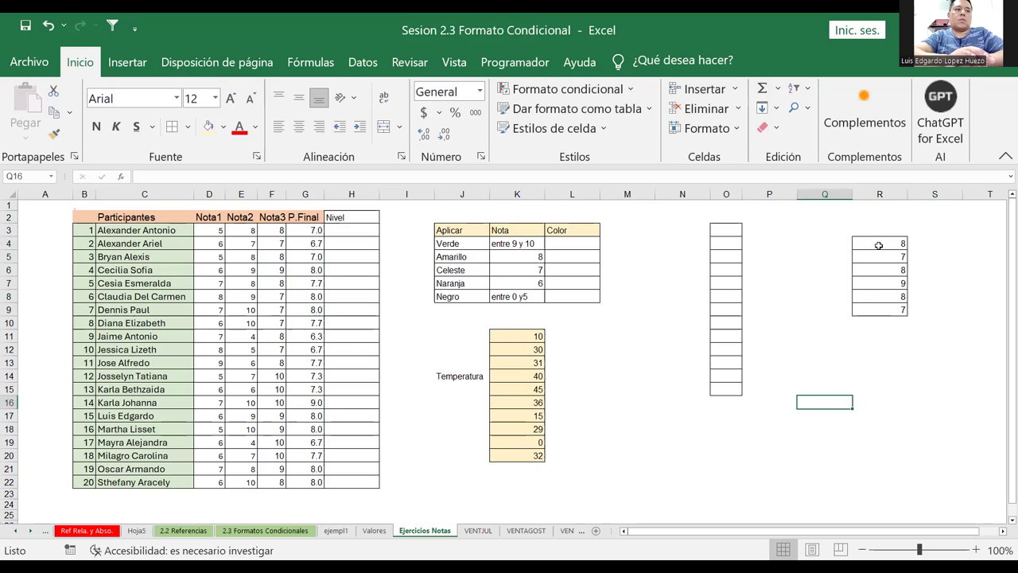
{"action": "left_click", "coordinate": [49, 25]}
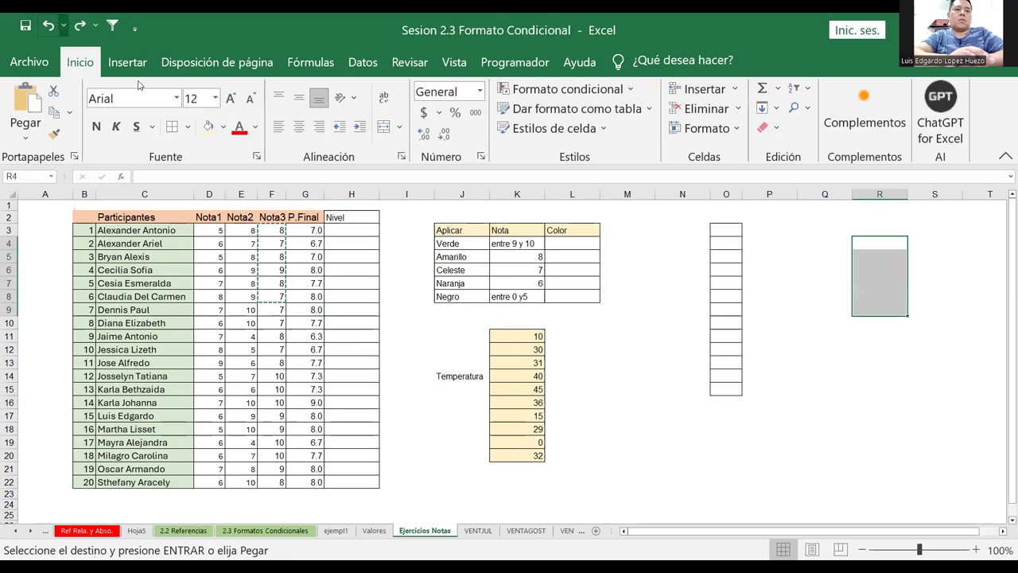
{"action": "left_click", "coordinate": [871, 429]}
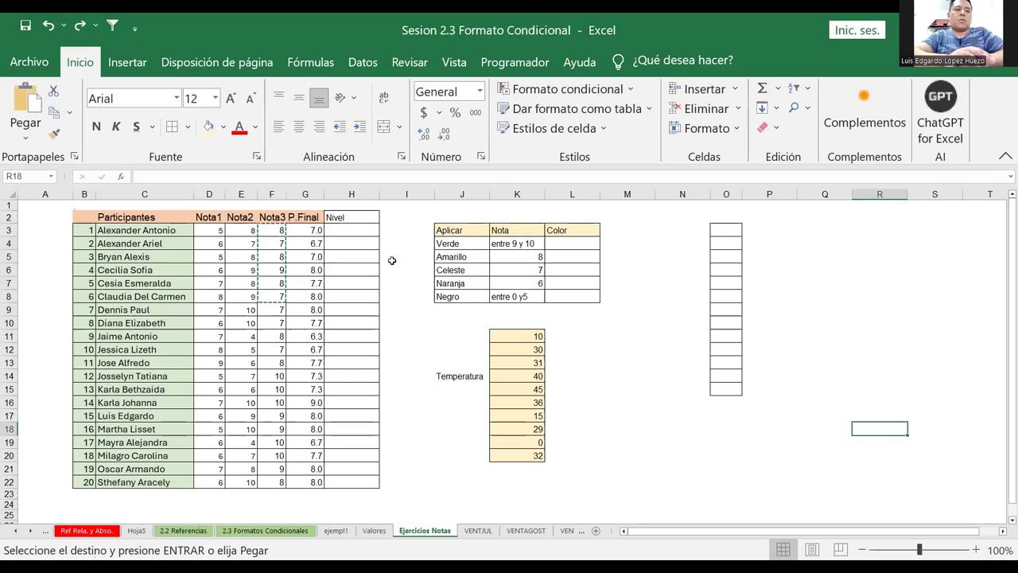
{"action": "key", "text": "Escape"}
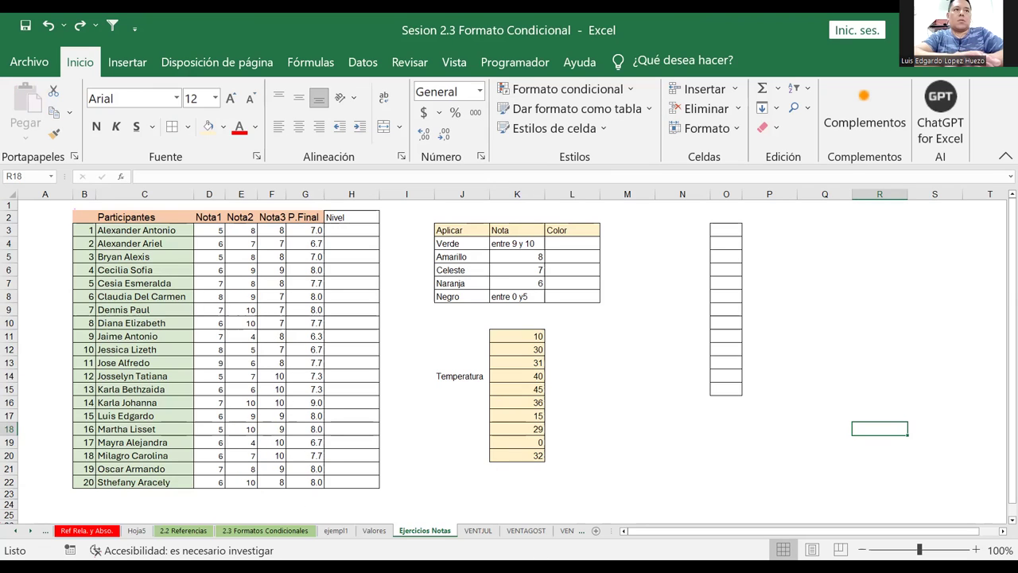
{"action": "key", "text": "alt+Tab"}
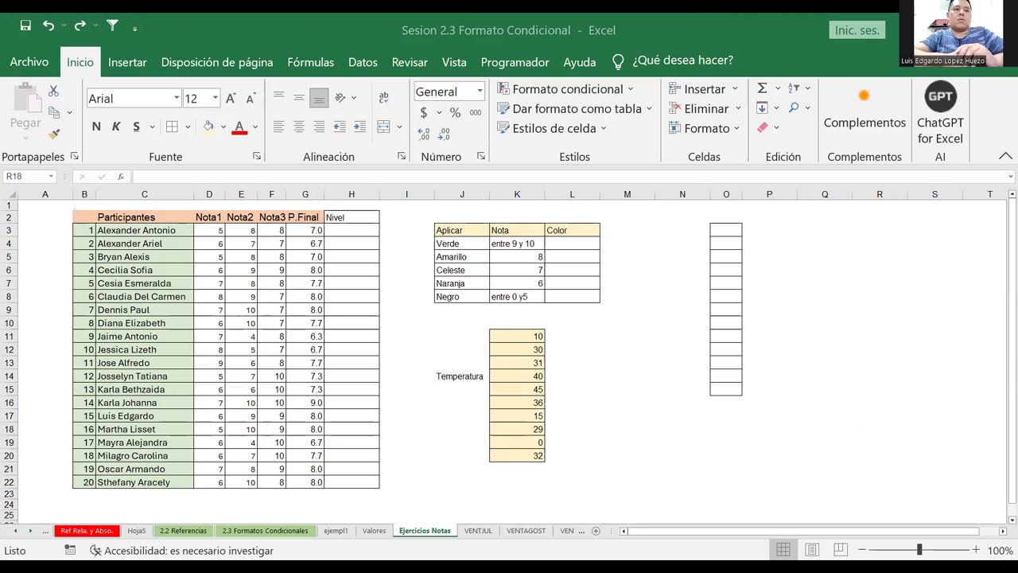
{"action": "key", "text": "alt+Tab"}
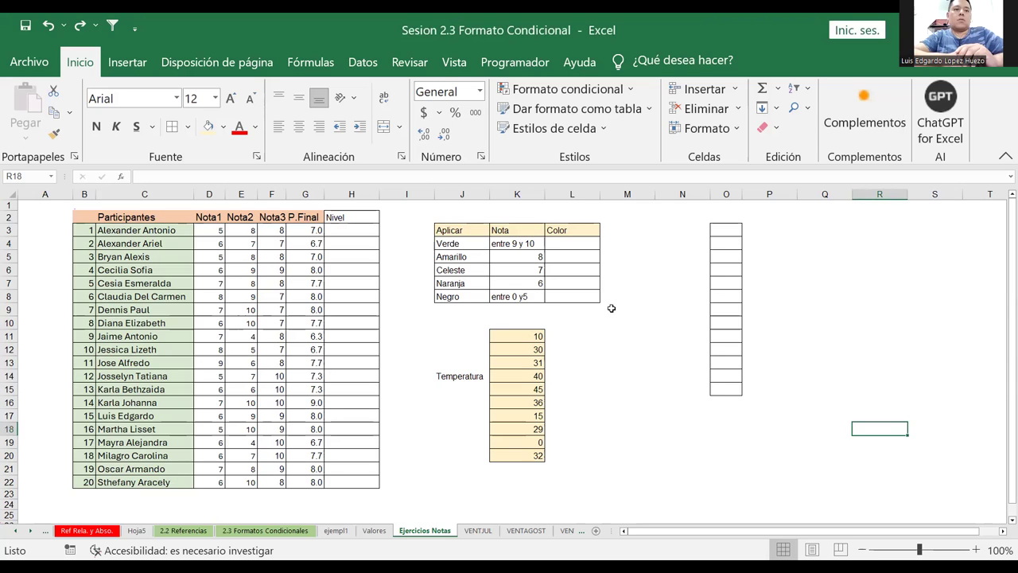